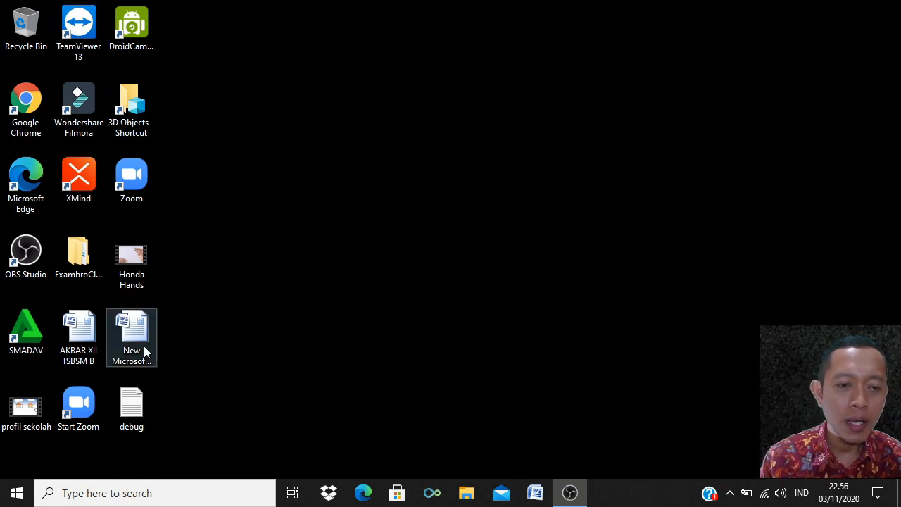
Start Microsoft Office Excel 2007 from the installed Microsoft Office programs
left_click(19, 496)
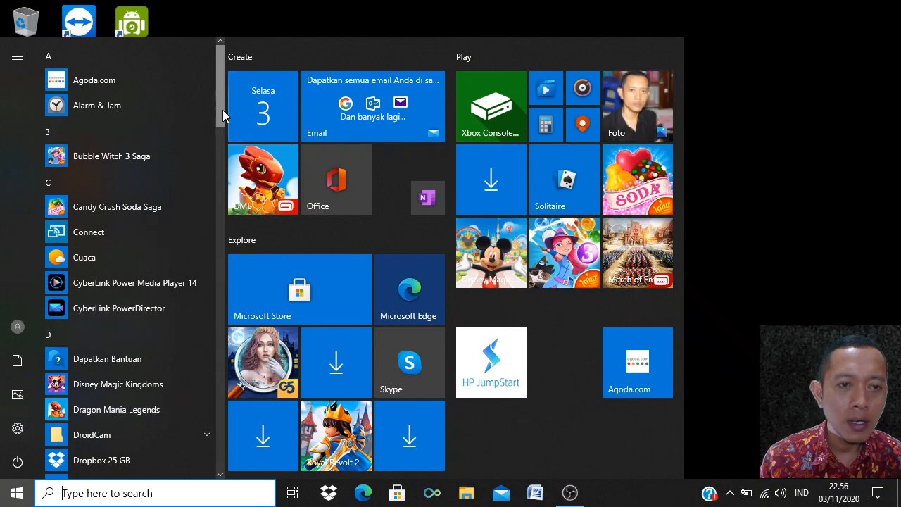
left_click_drag(221, 110, 221, 263)
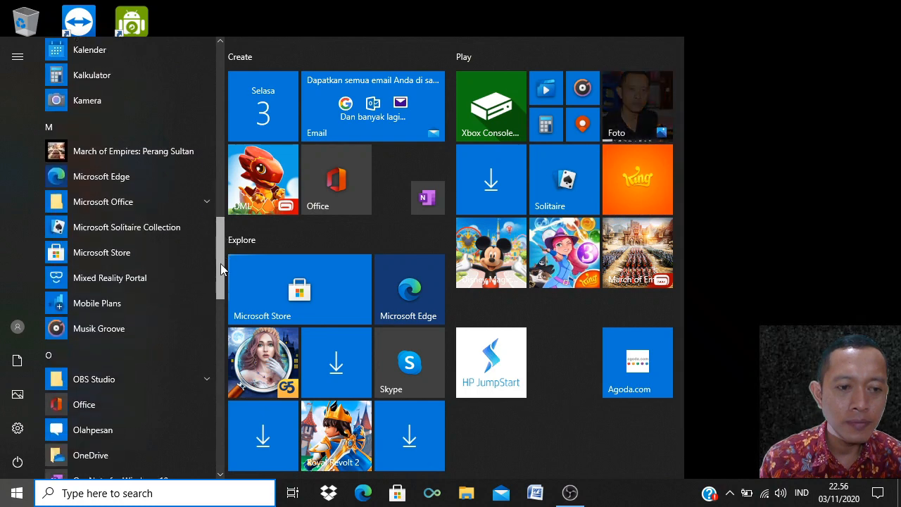
left_click(202, 192)
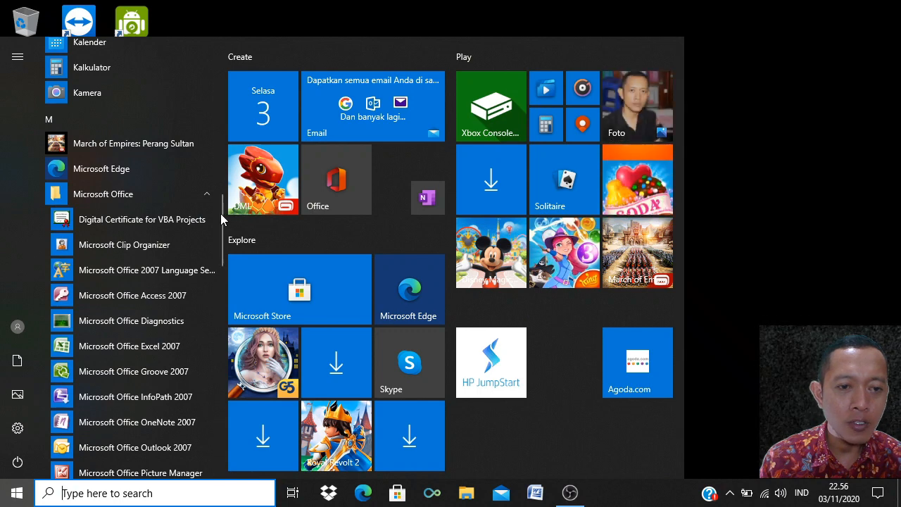
scroll(218, 218, "down", 3)
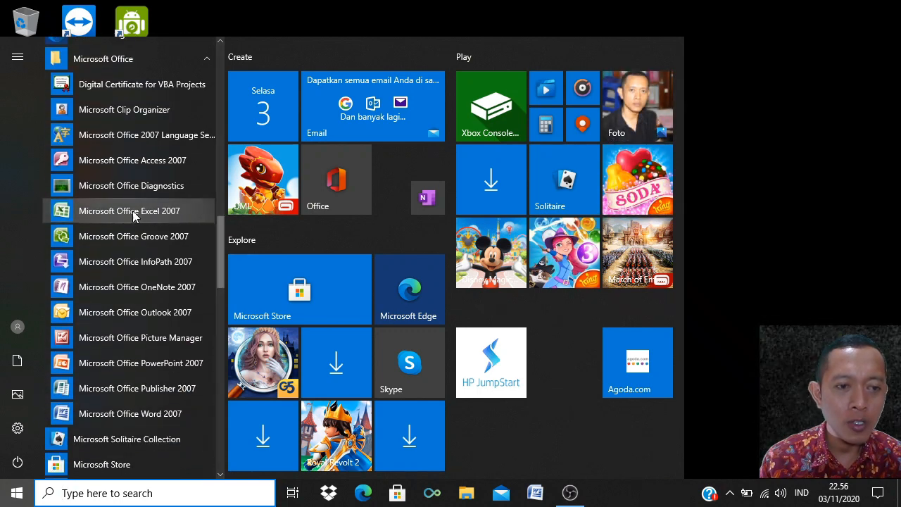
left_click(152, 212)
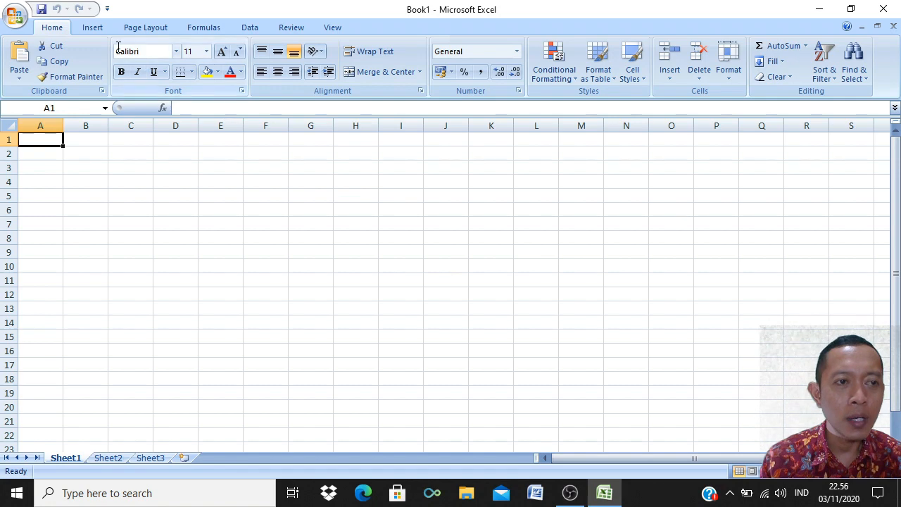
Open the workbook "data pendaftar" from the pendaftar folder in Documents
left_click(16, 16)
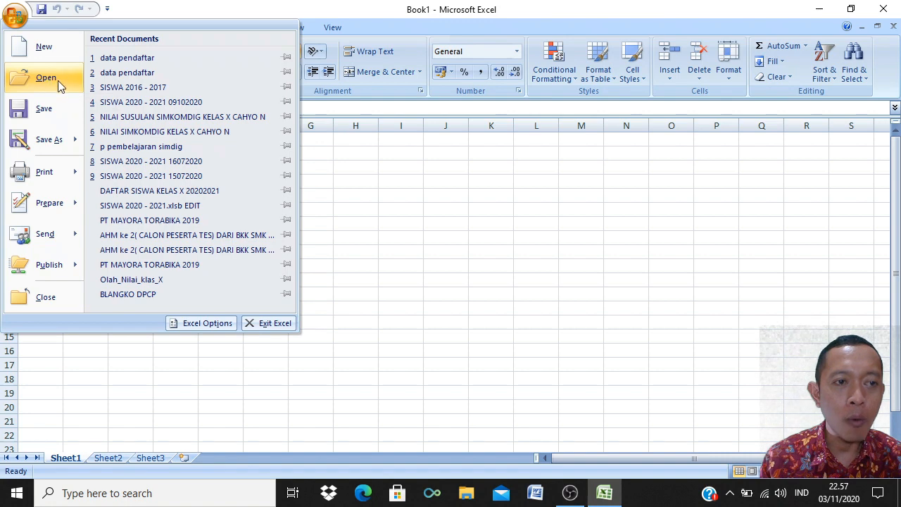
key("Escape")
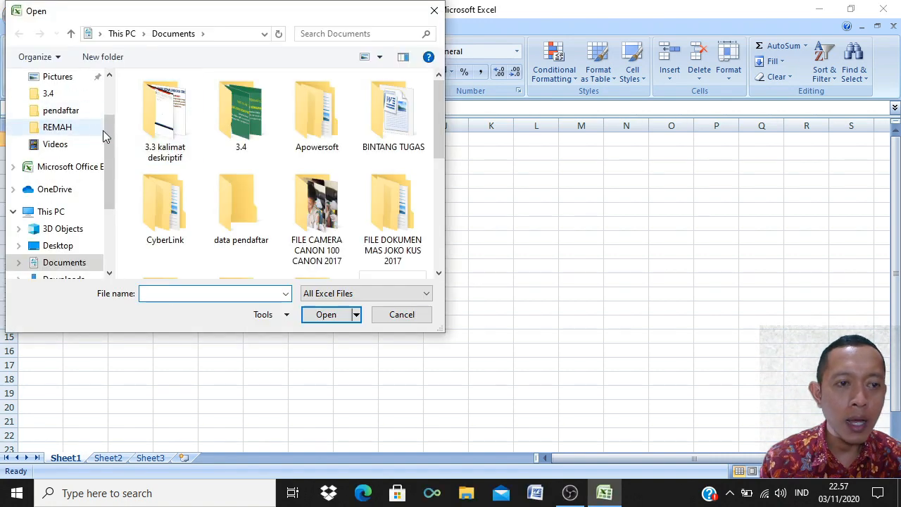
left_click_drag(110, 134, 110, 88)
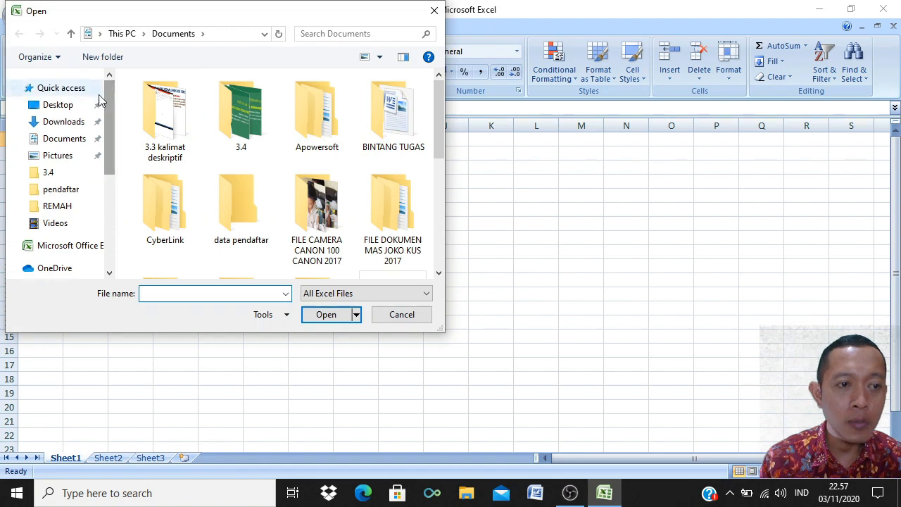
left_click(62, 139)
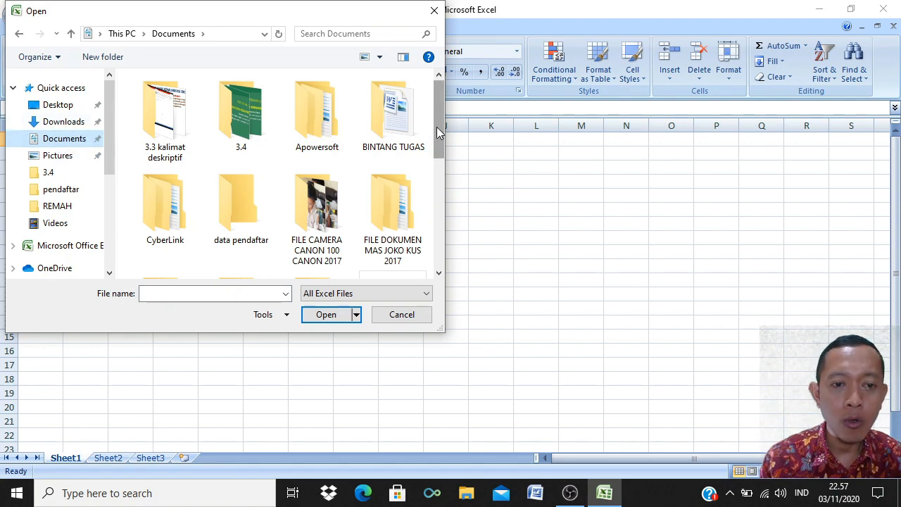
left_click_drag(438, 127, 432, 200)
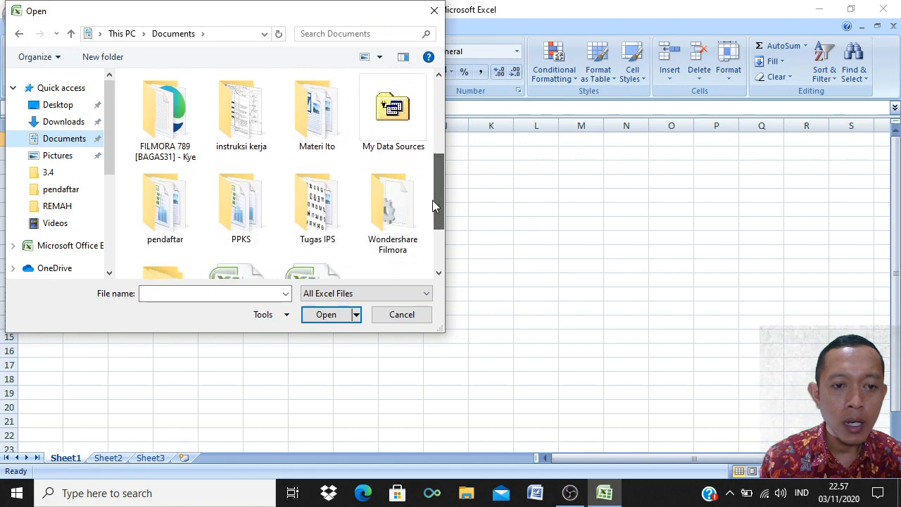
left_click(166, 217)
double_click(166, 218)
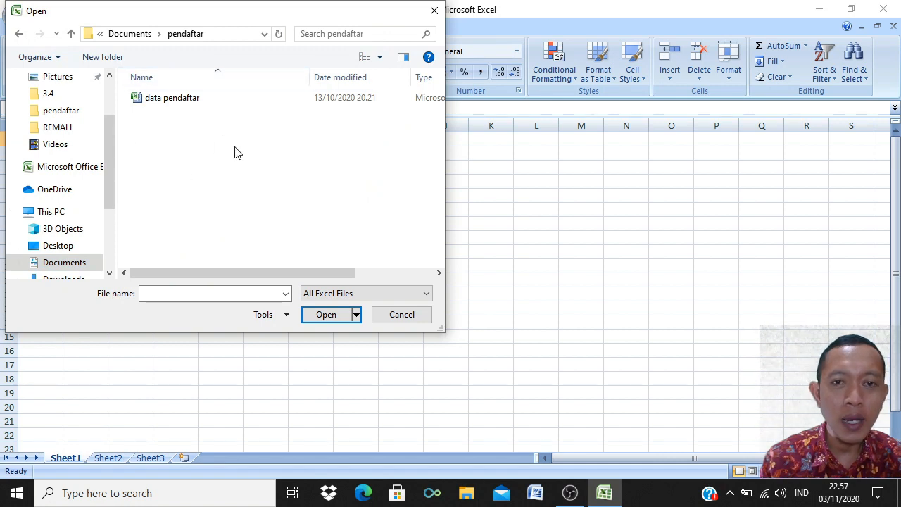
left_click(175, 100)
left_click(340, 318)
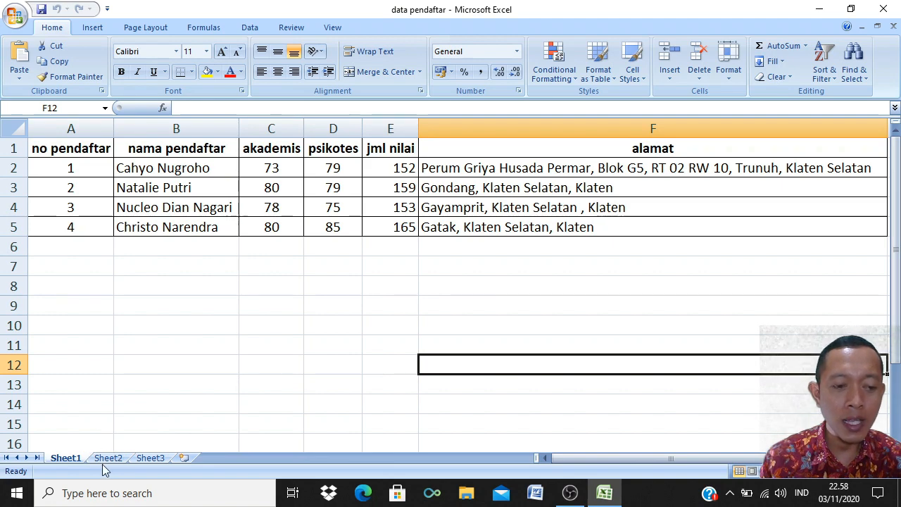
Enter the title "DATA PENDAFTAR CV MUMBUL MABUR" in cell A1 of Sheet2
left_click(107, 458)
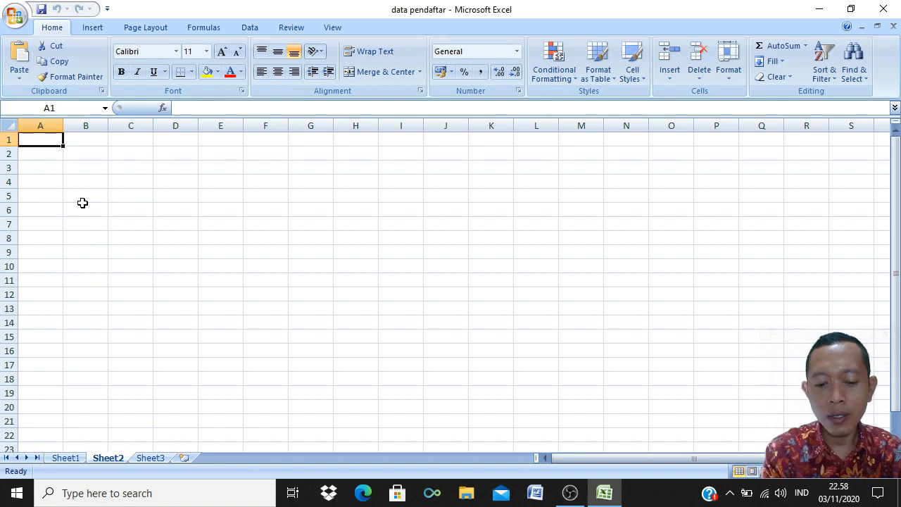
type("data")
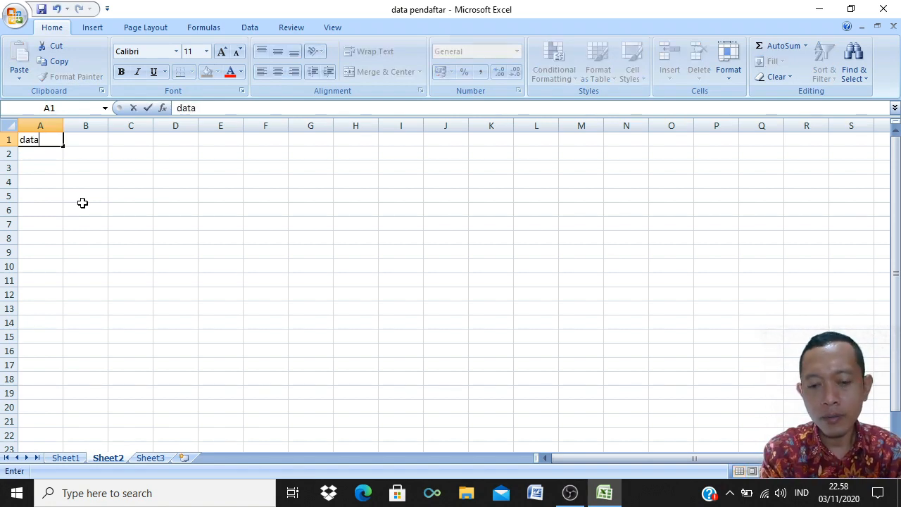
key("BackSpace")
key("BackSpace")
key("BackSpace")
key("BackSpace")
type("DAT")
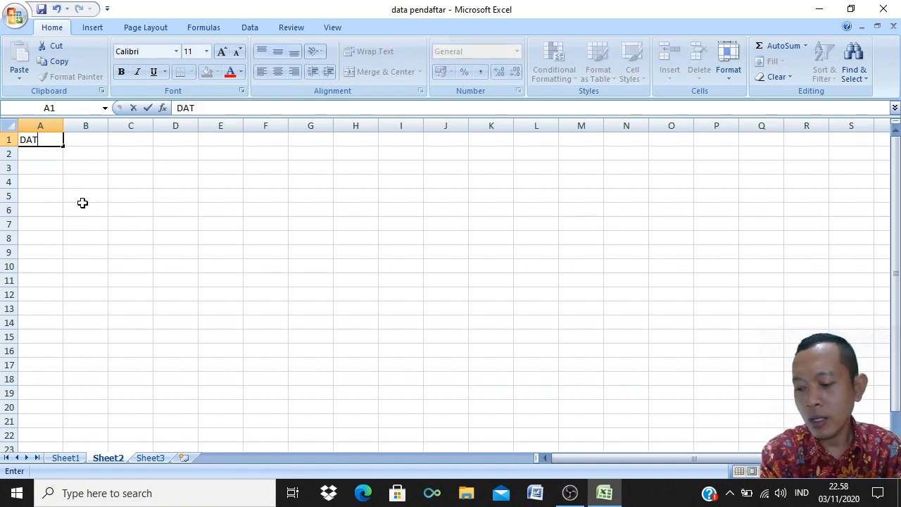
type("A [EMDAFTAR")
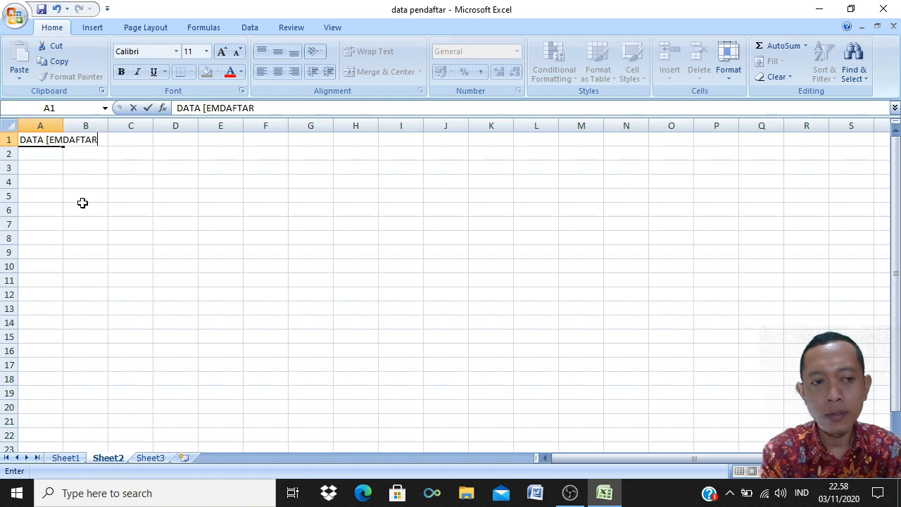
key("BackSpace")
key("BackSpace")
key("BackSpace")
key("BackSpace")
key("BackSpace")
key("BackSpace")
key("BackSpace")
key("BackSpace")
key("BackSpace")
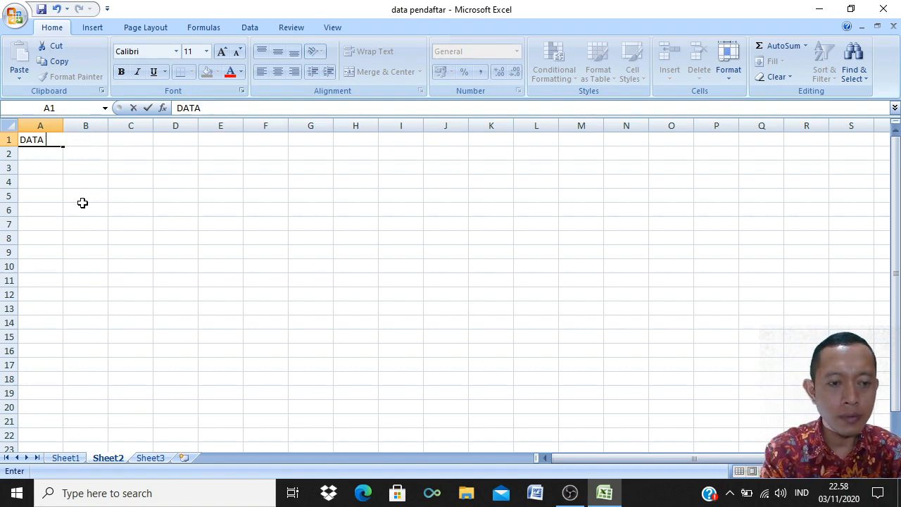
type("PENDAF")
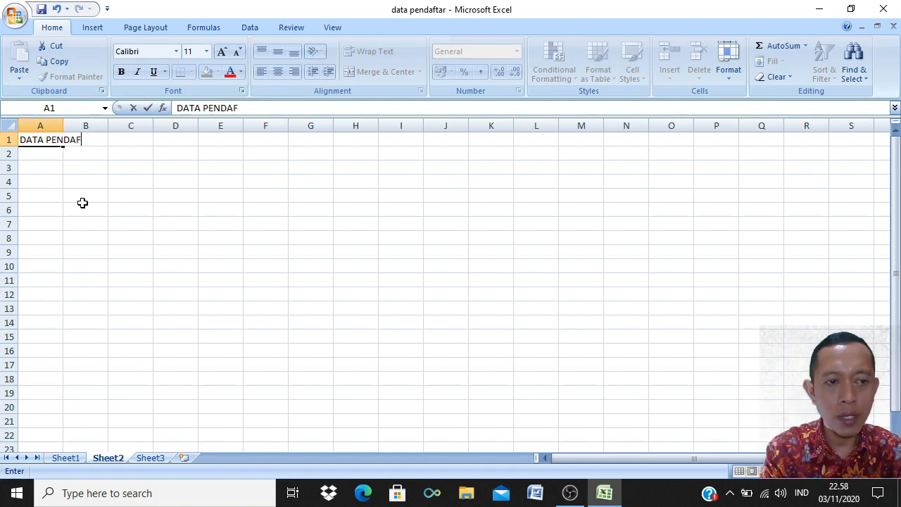
type("TAR C")
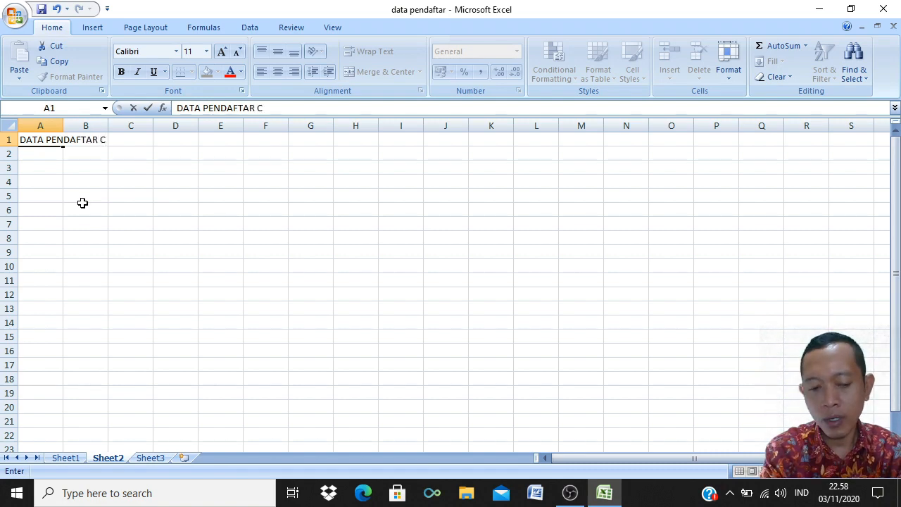
type("V MUMBUL")
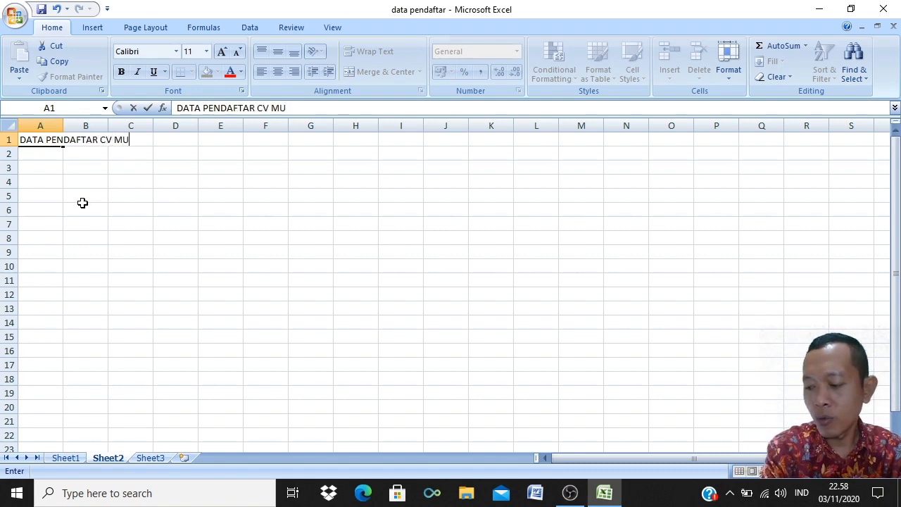
key("BackSpace")
type("MBUL MABUR")
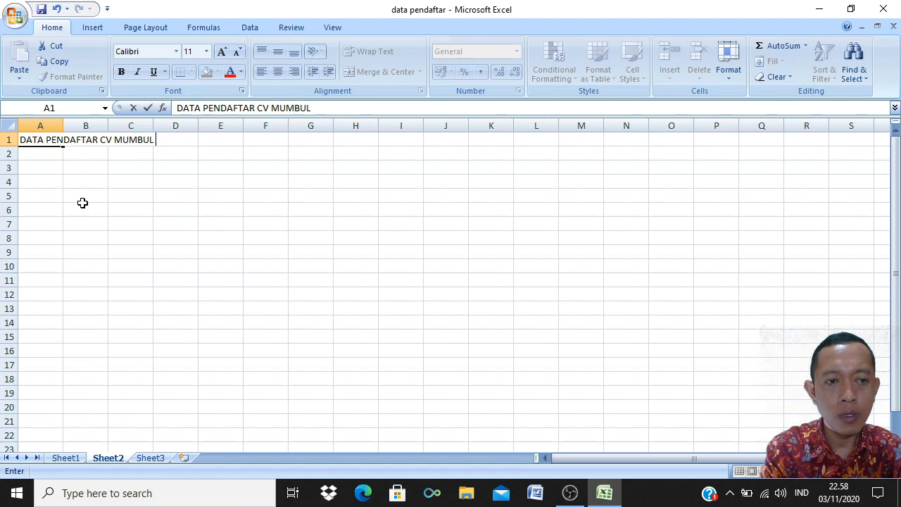
key("Return")
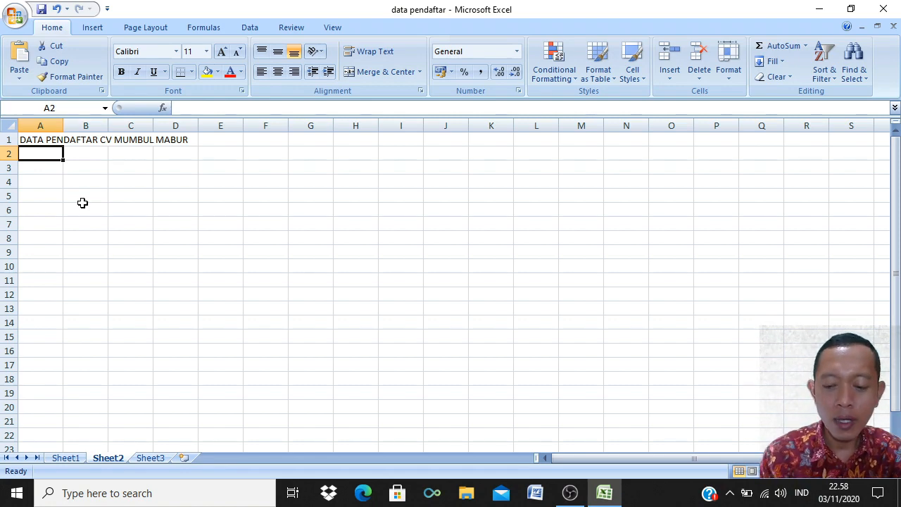
Enter the column headers NO, NAMA and AKADEMIS in cells A3 to C3, leaving row 2 empty
key("Return")
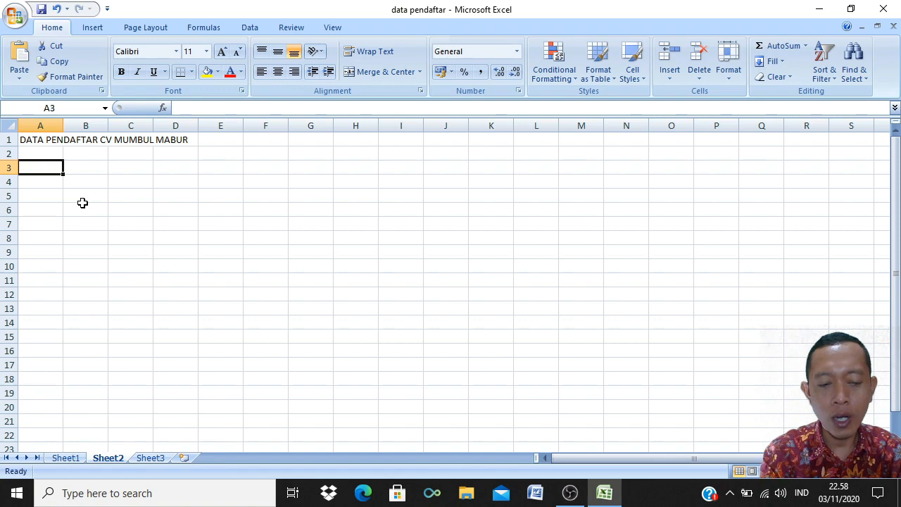
type("NO")
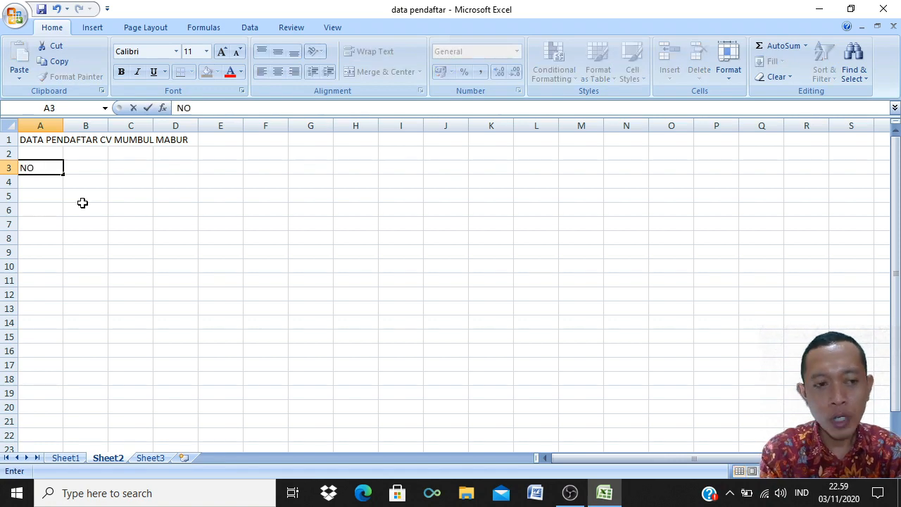
key("Tab")
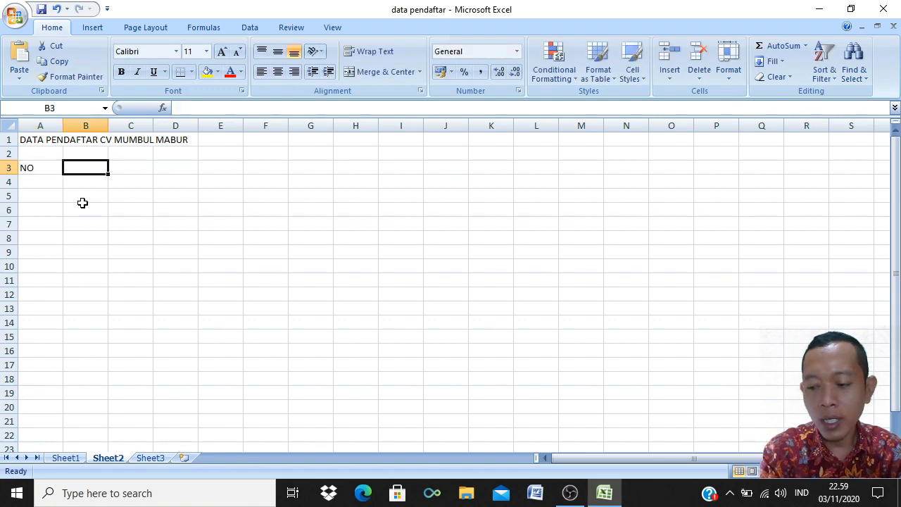
type("NAMA")
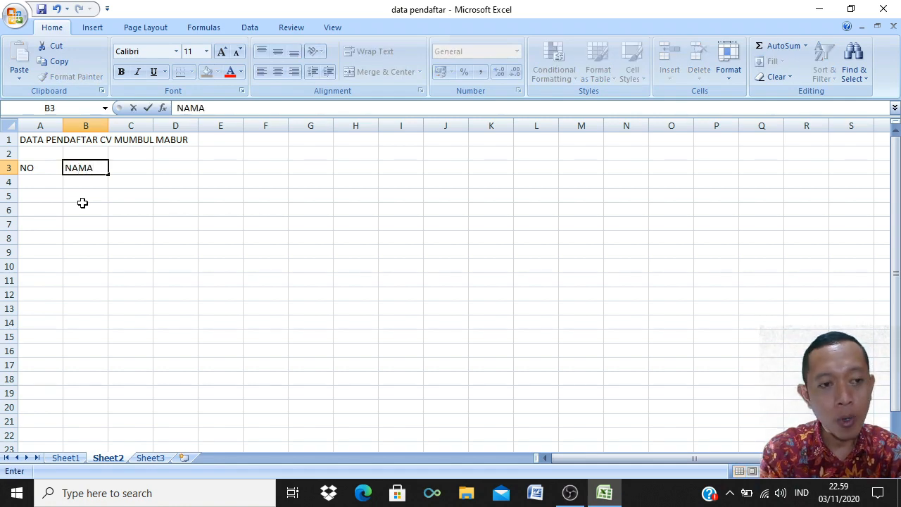
key("Tab")
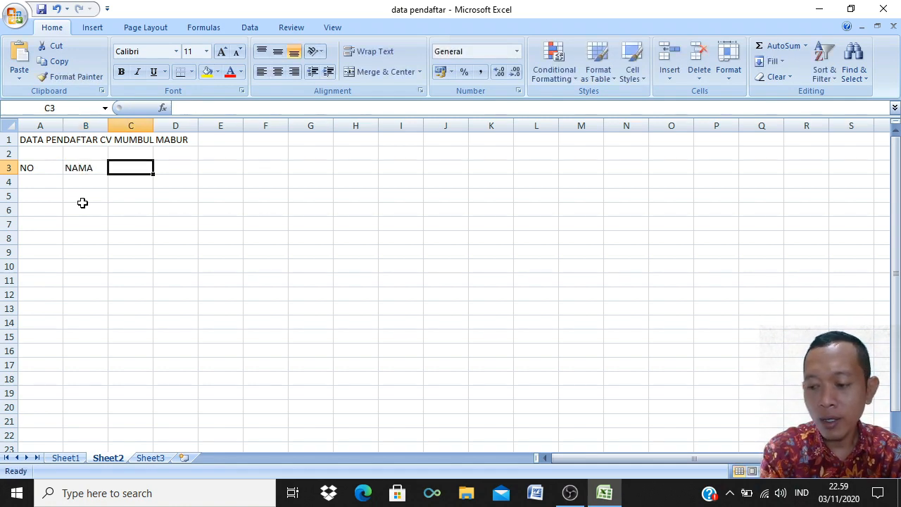
type("AK")
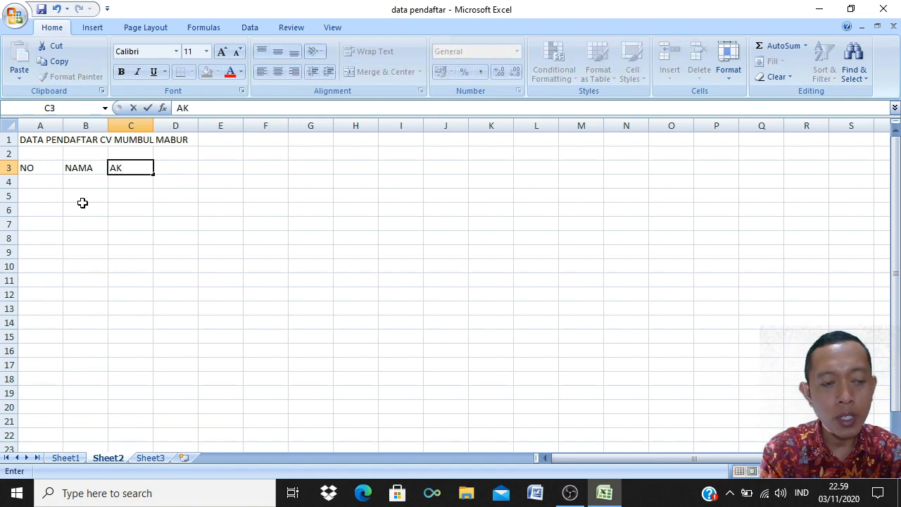
type("ADEMI")
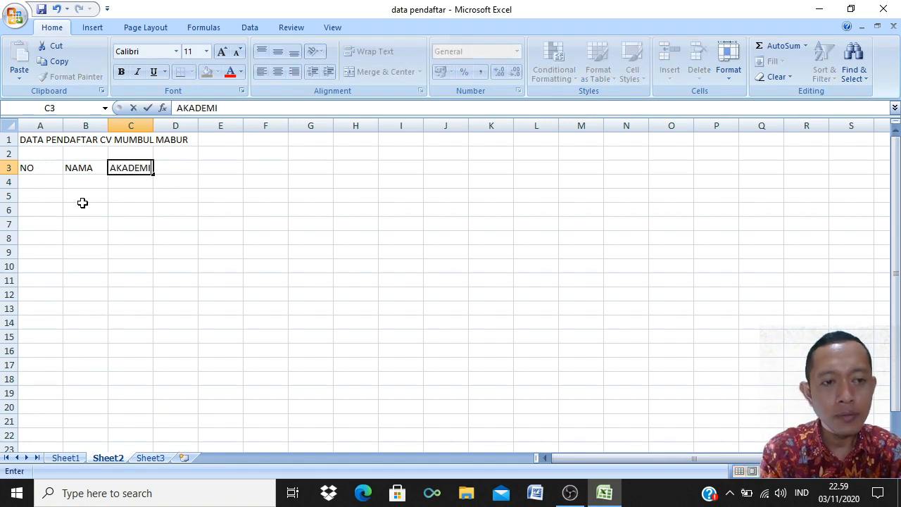
type("S")
key("Tab")
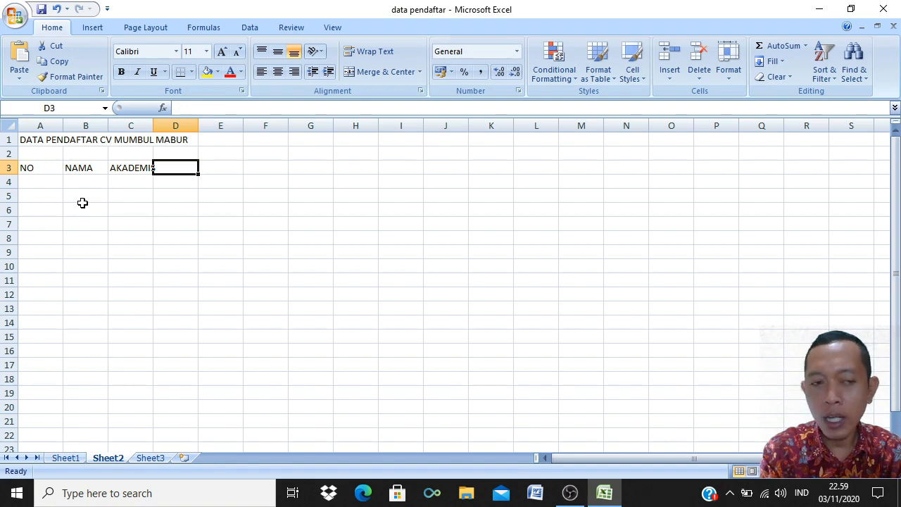
Enter the column headers PSIKOTES, TB, BB, USIA and HASIL in cells D3 to H3
type("PSIKOTES")
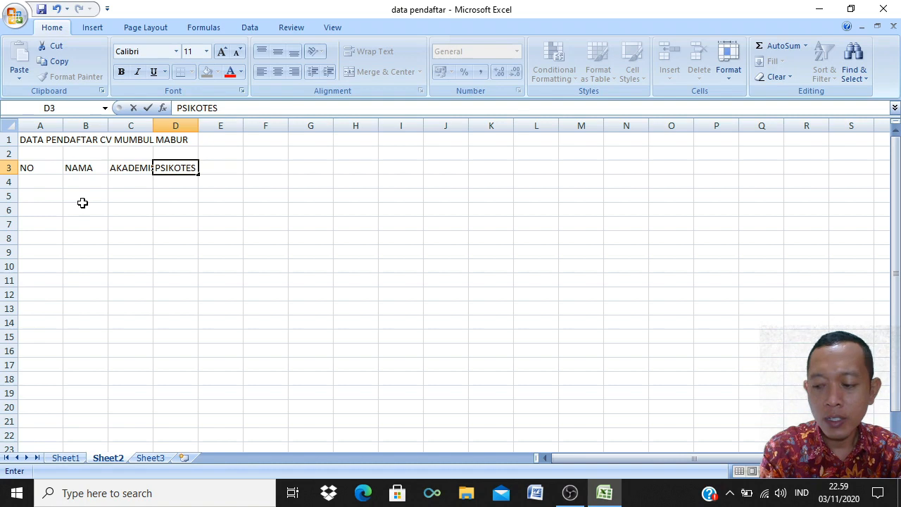
key("Tab")
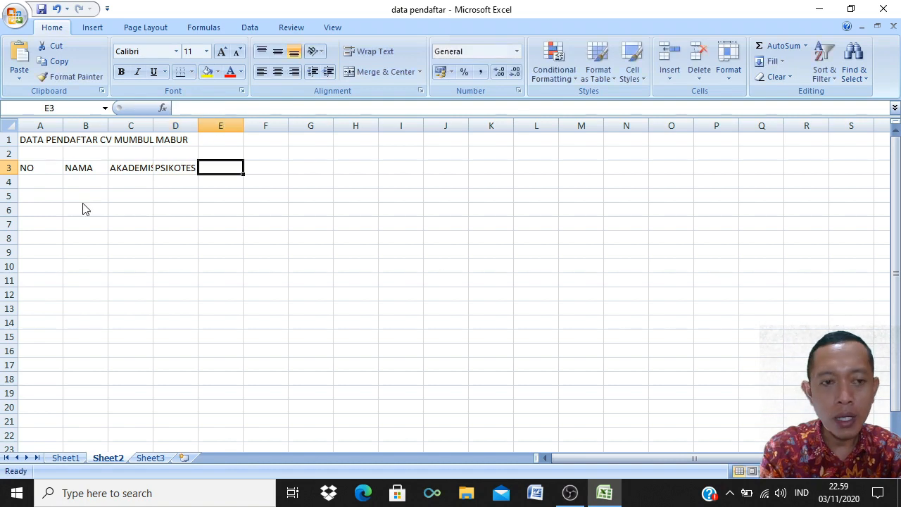
type("TB")
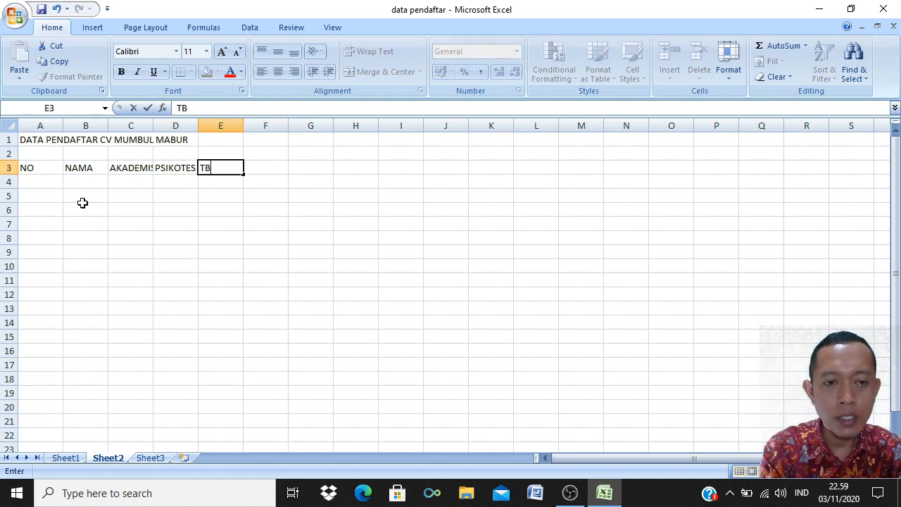
key("Tab")
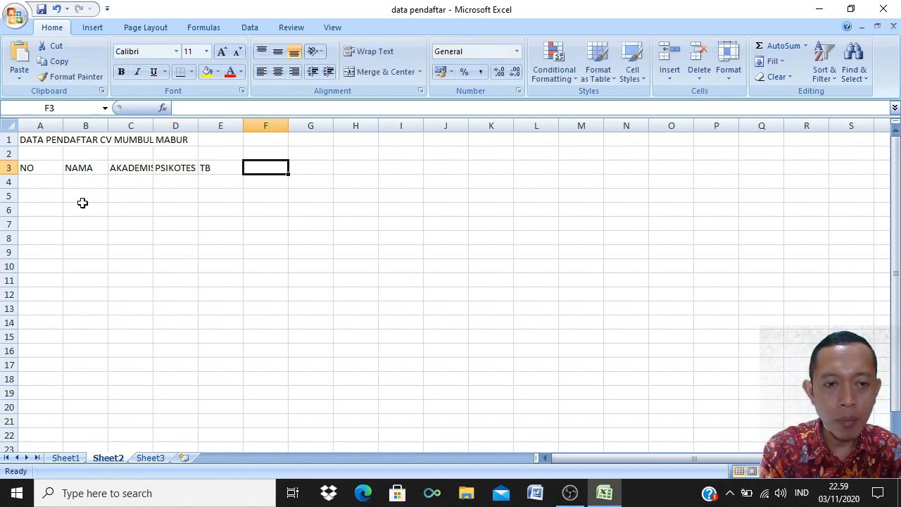
type("BB")
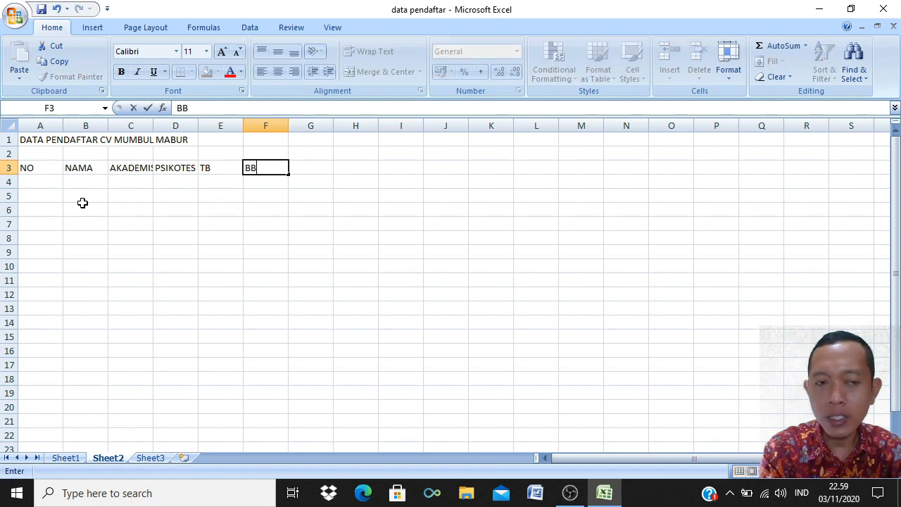
key("Tab")
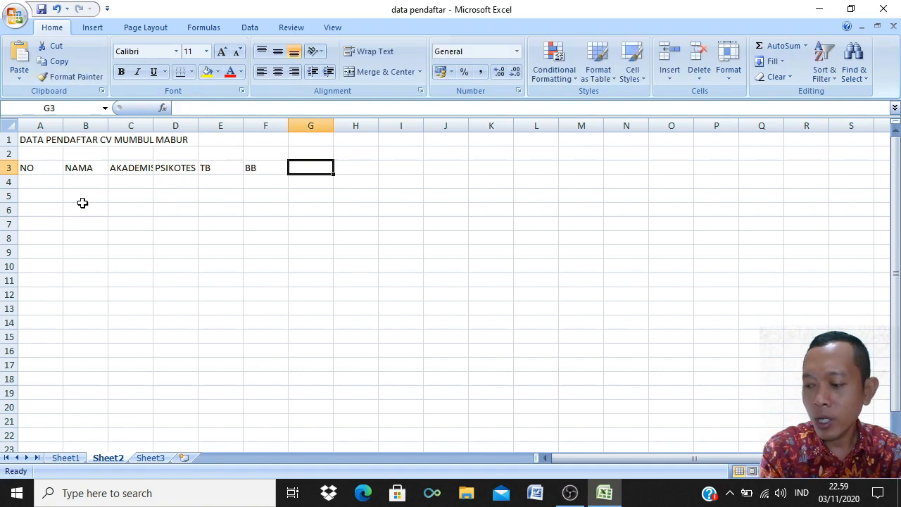
type("USI")
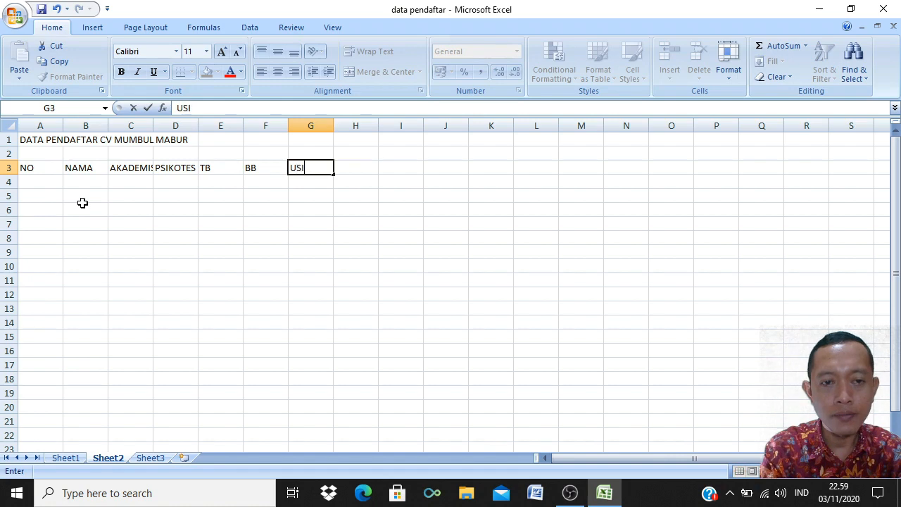
type("A")
key("Tab")
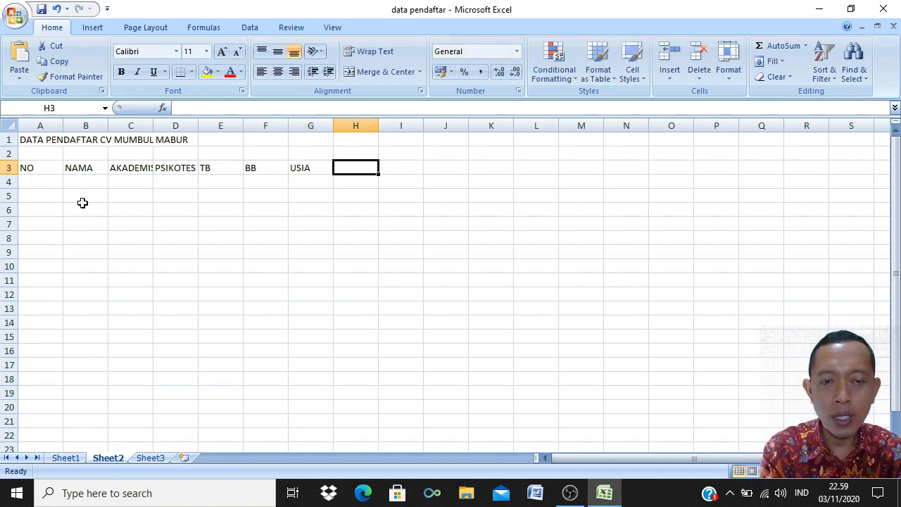
type("HASIL")
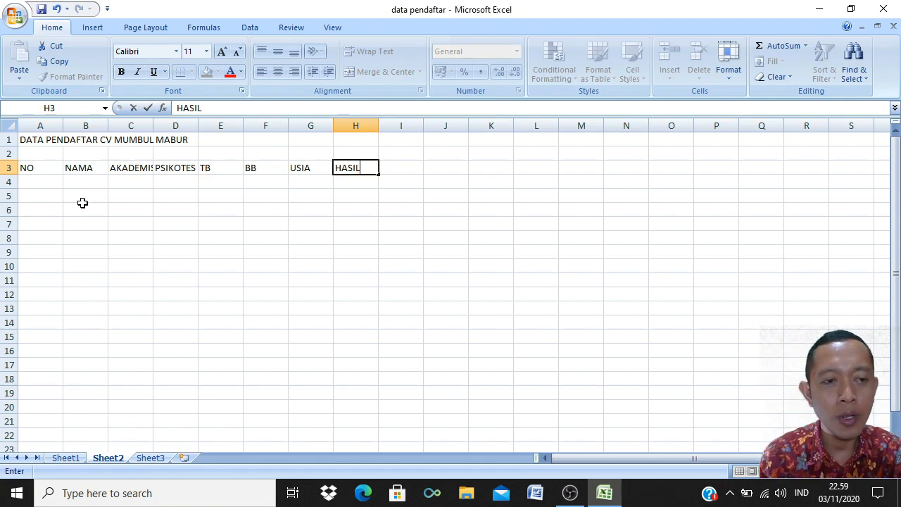
Enter the first two row numbers, 1 and 2, in cells A4 and A5 under NO
left_click(48, 183)
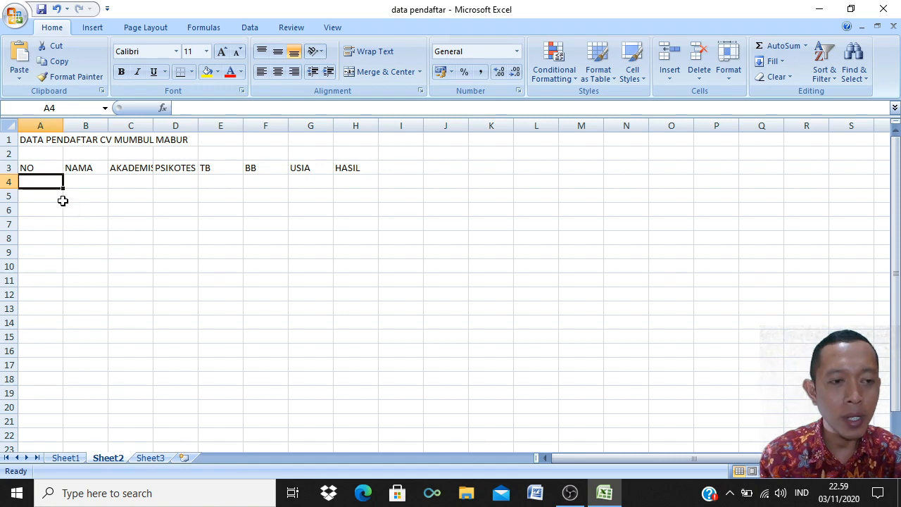
type("1")
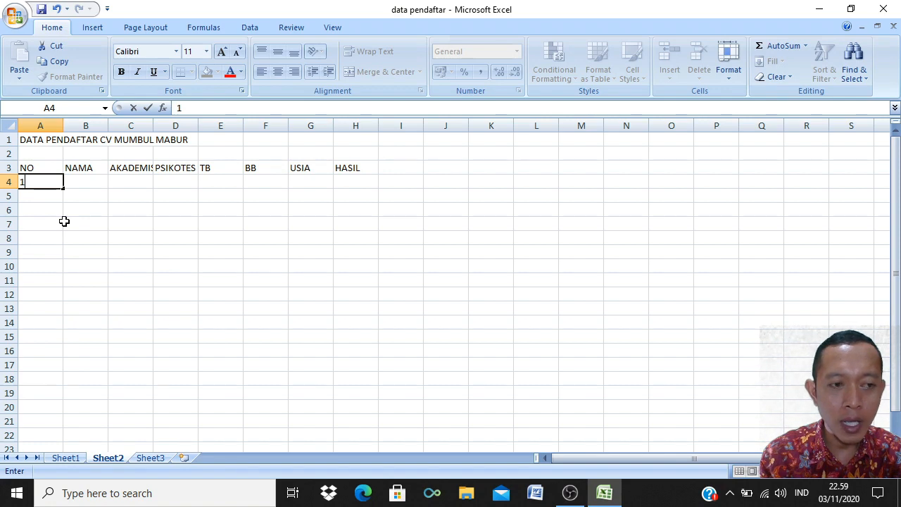
key("Return")
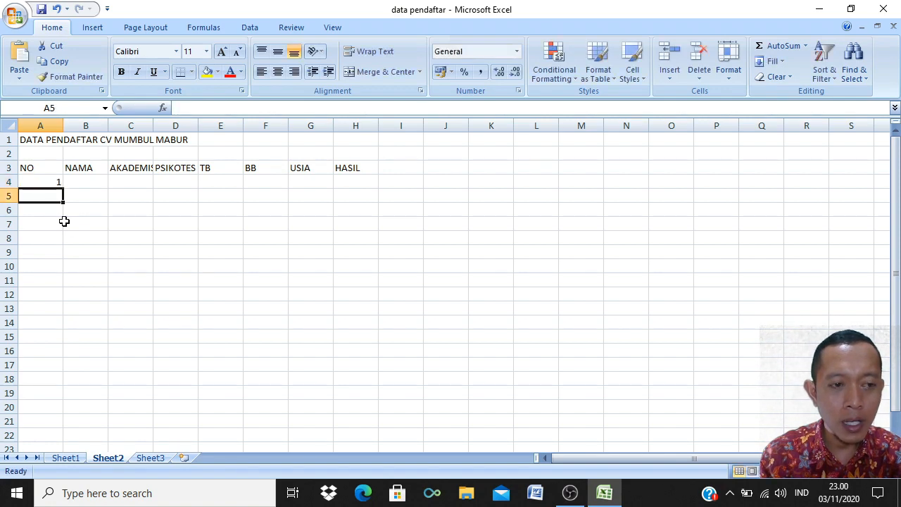
type("2")
key("Return")
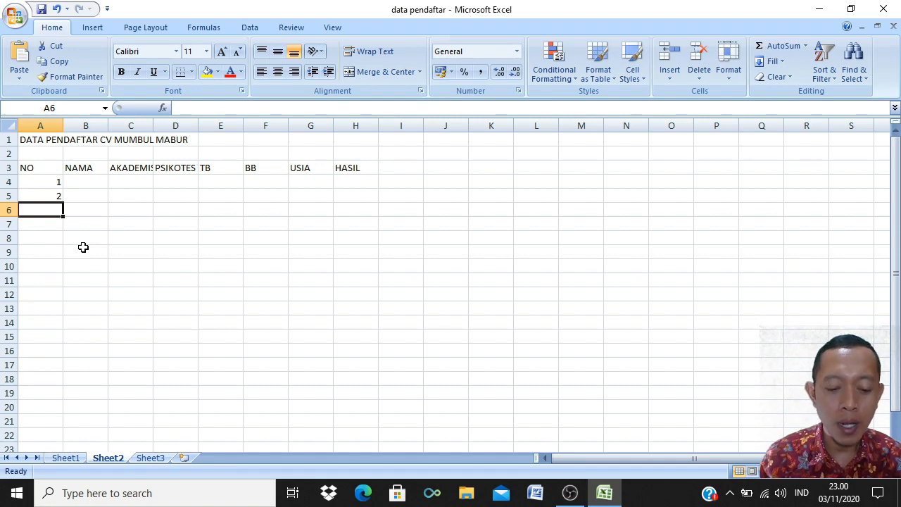
Extend the number series from A4:A5 down to cell A8 so the NO column runs to 5
left_click(48, 181)
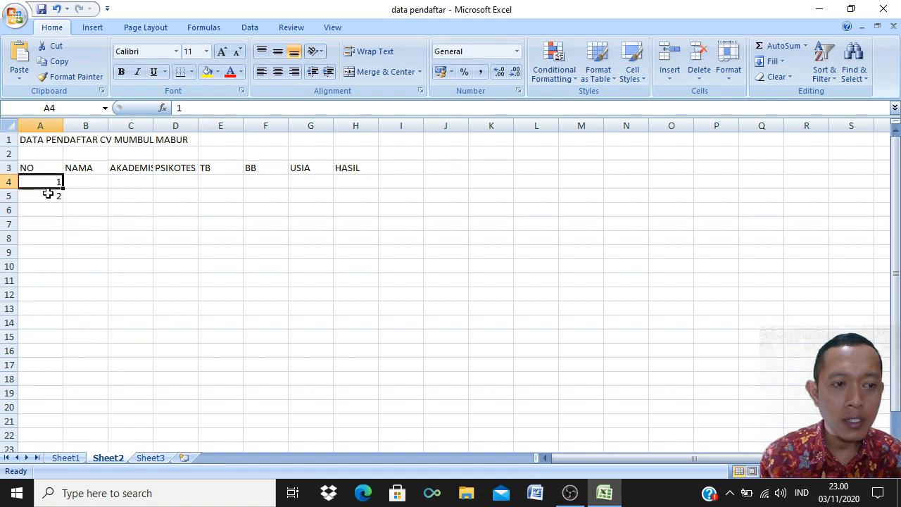
left_click(45, 195)
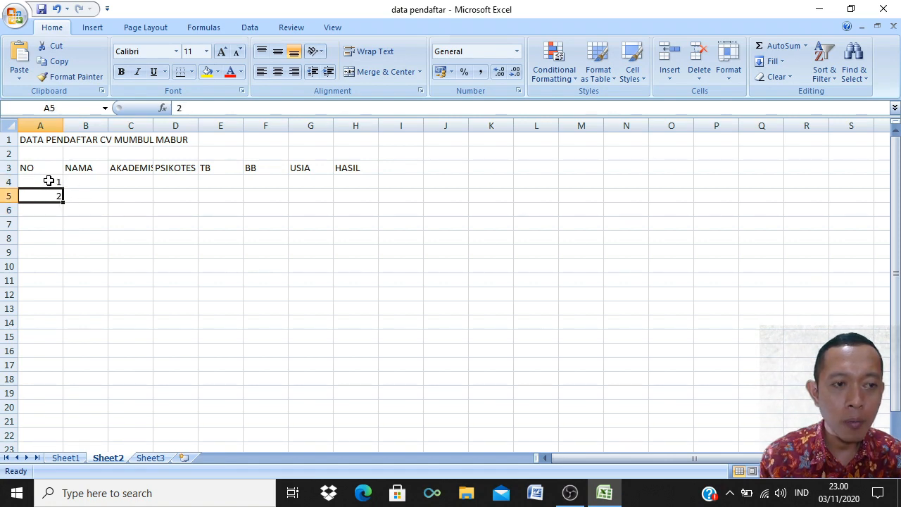
left_click(48, 181)
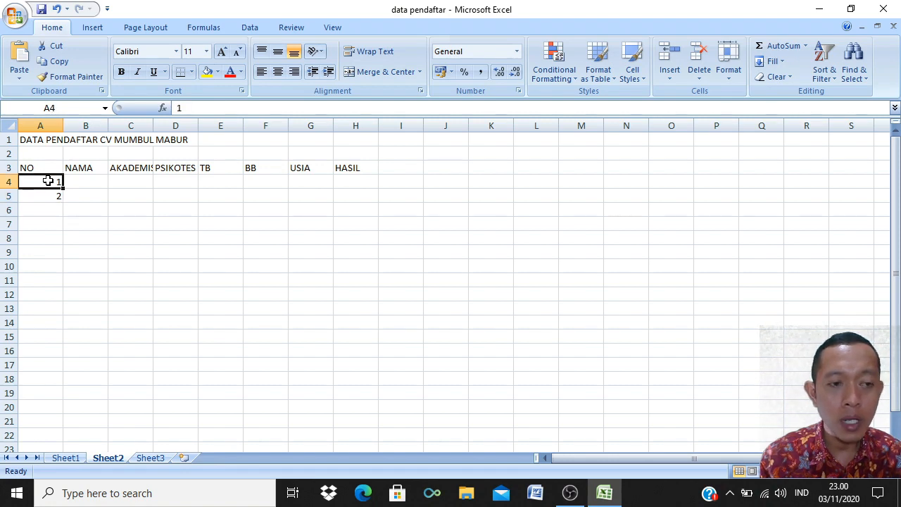
left_click_drag(48, 181, 48, 194)
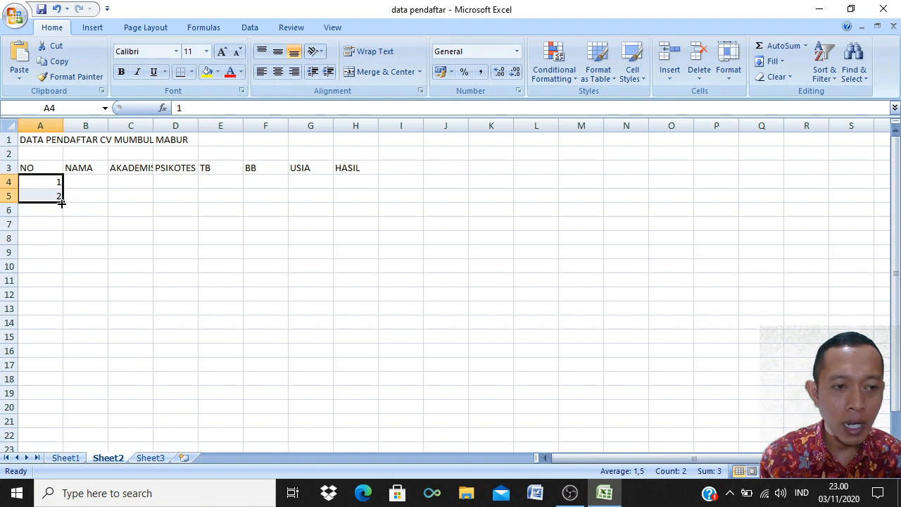
left_click_drag(62, 204, 61, 240)
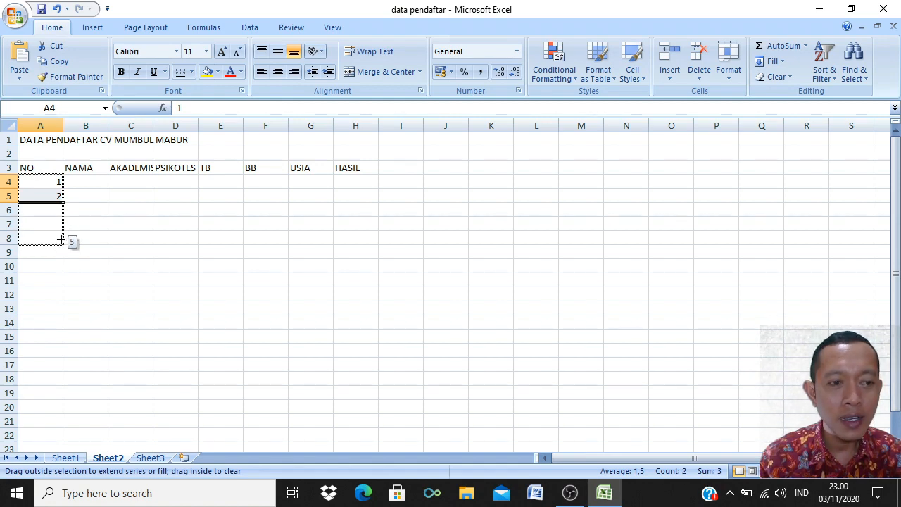
left_click_drag(61, 240, 62, 240)
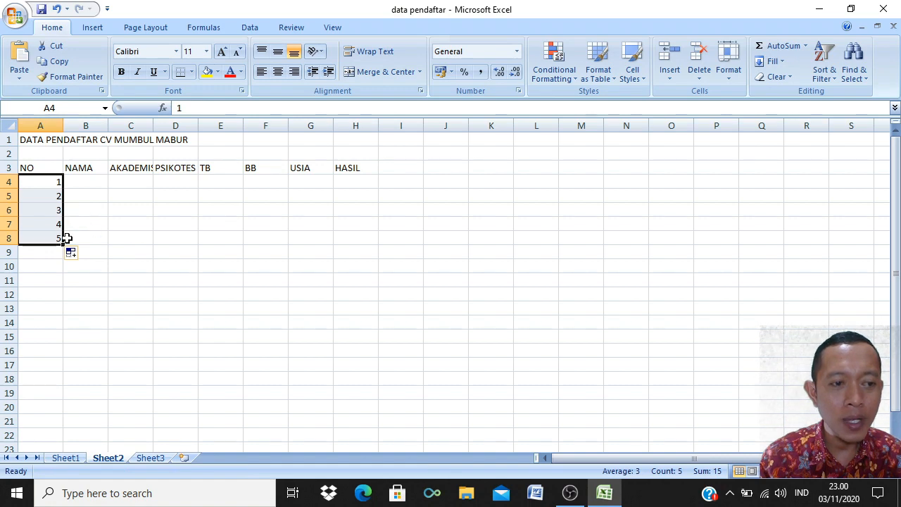
left_click(122, 197)
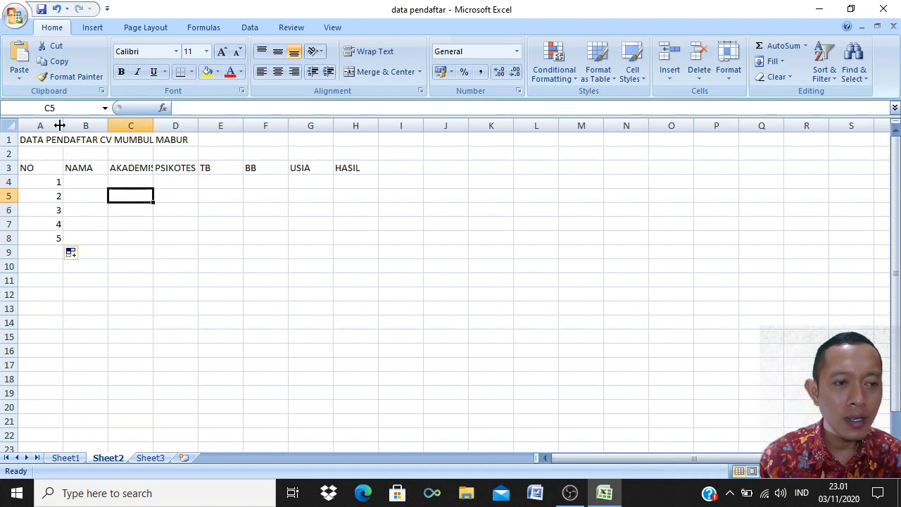
left_click(28, 141)
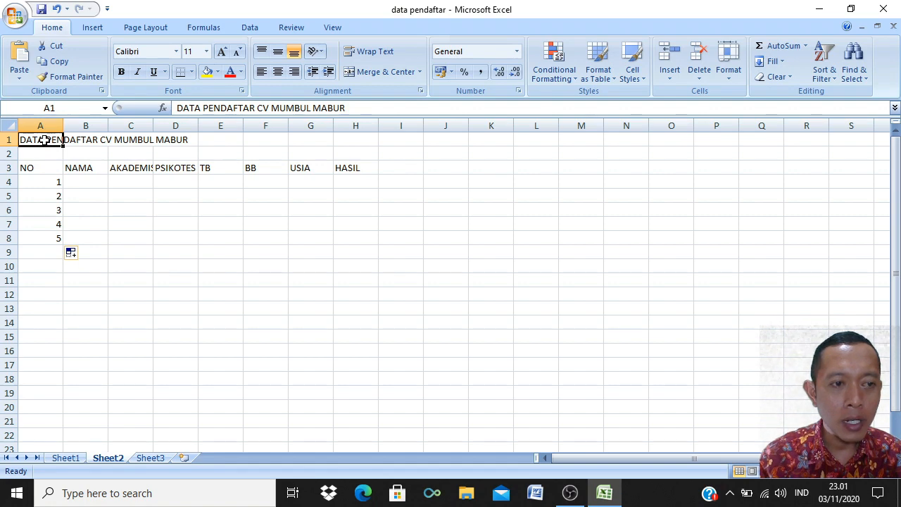
left_click_drag(44, 140, 363, 137)
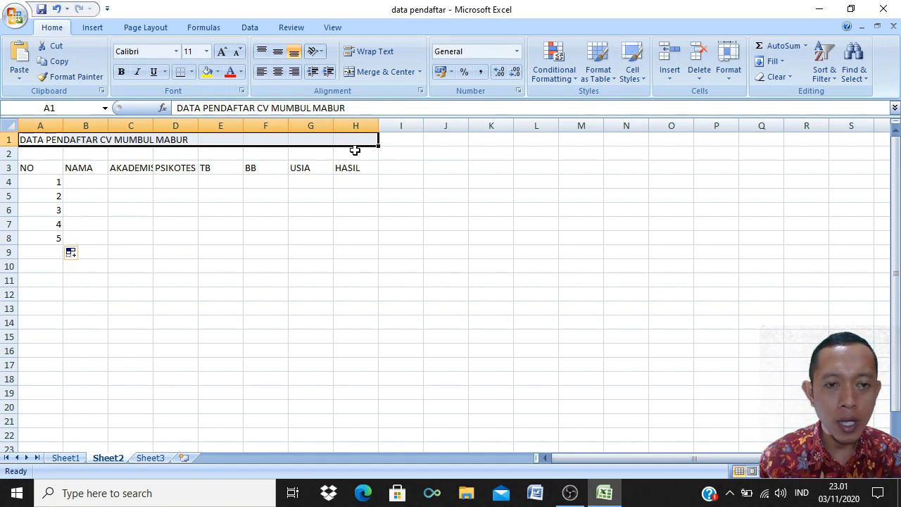
left_click(211, 198)
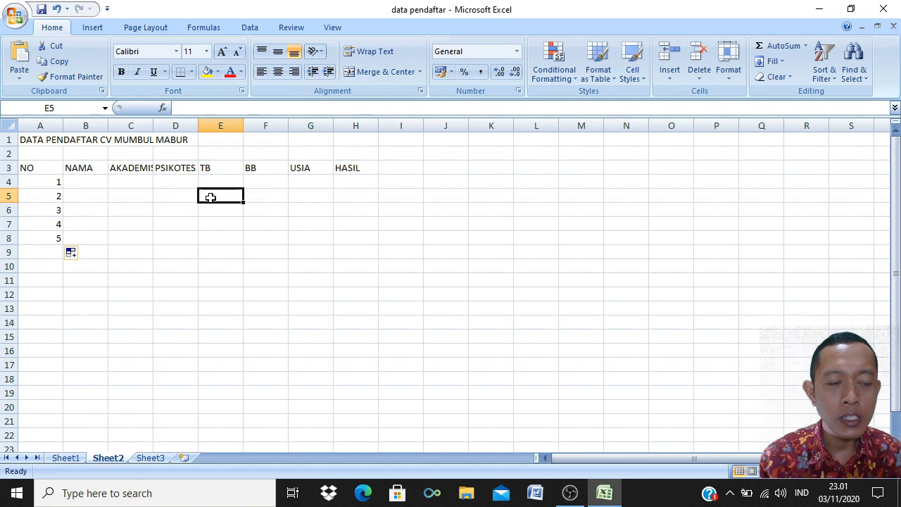
Merge and center the title across cells A1 to H1 and make it bold
left_click(39, 139)
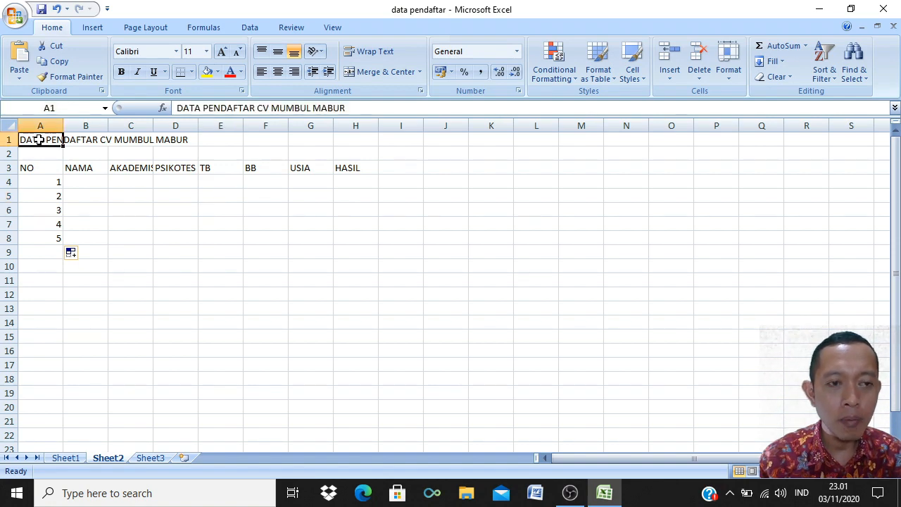
left_click_drag(38, 140, 355, 138)
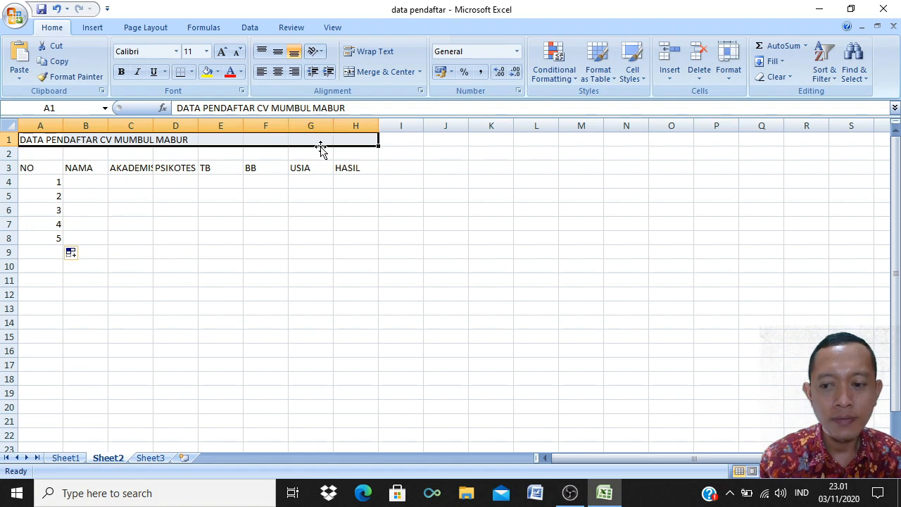
left_click(891, 473)
left_click(891, 473)
left_click(891, 473)
left_click(891, 473)
left_click(891, 473)
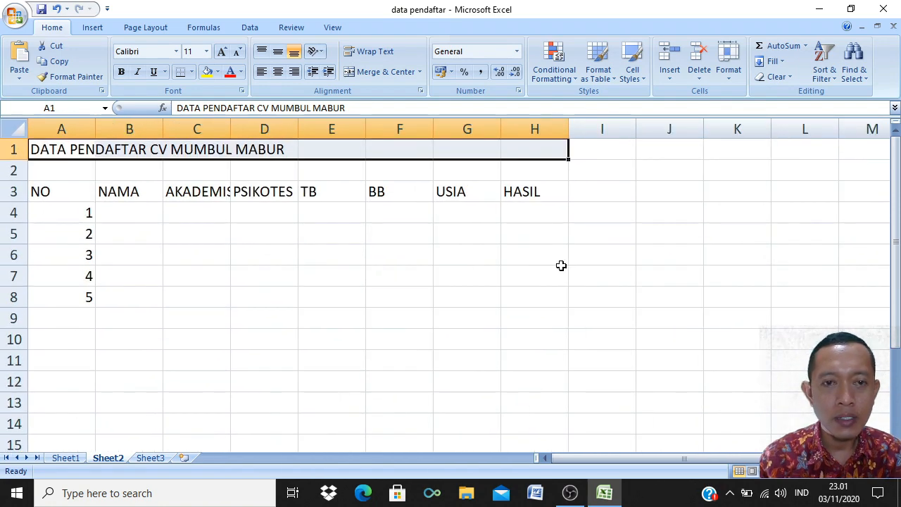
left_click(385, 72)
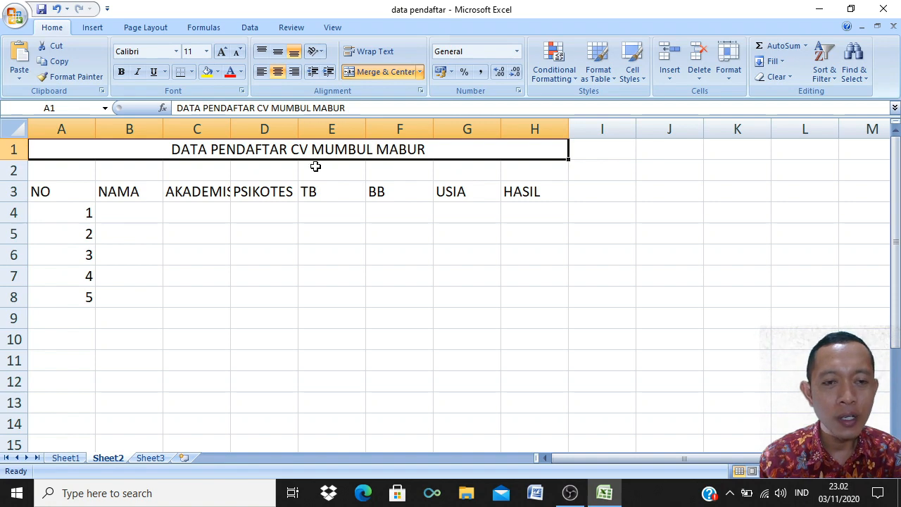
left_click(121, 73)
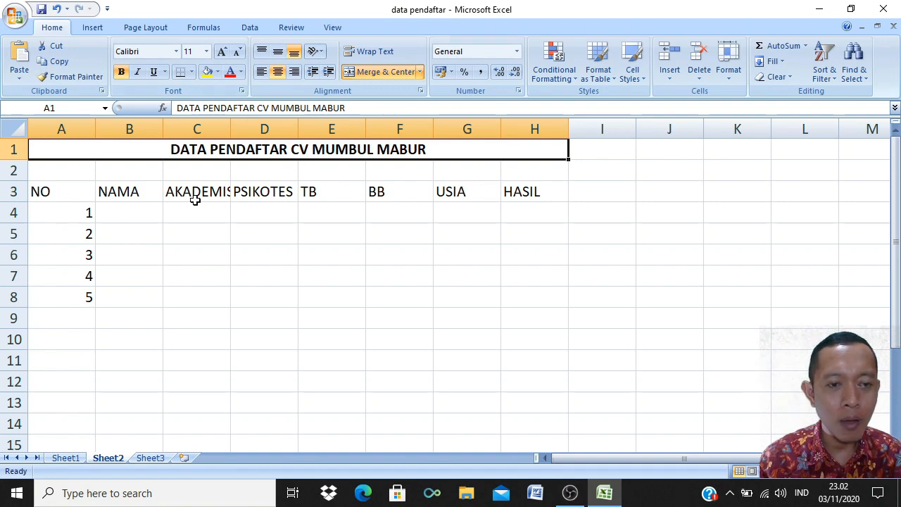
Make the headers in A3 to H3 bold and widen column C to fit the whole AKADEMIS header
left_click(55, 196)
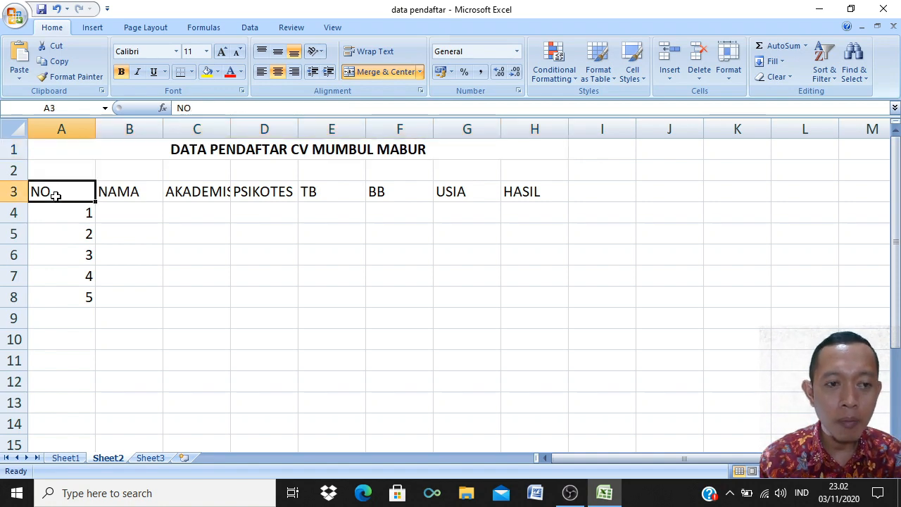
left_click_drag(55, 196, 521, 193)
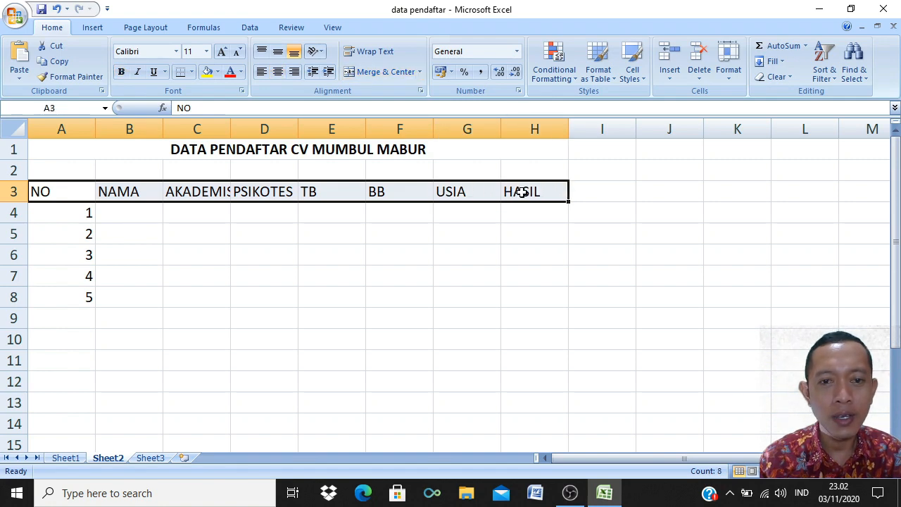
left_click(121, 73)
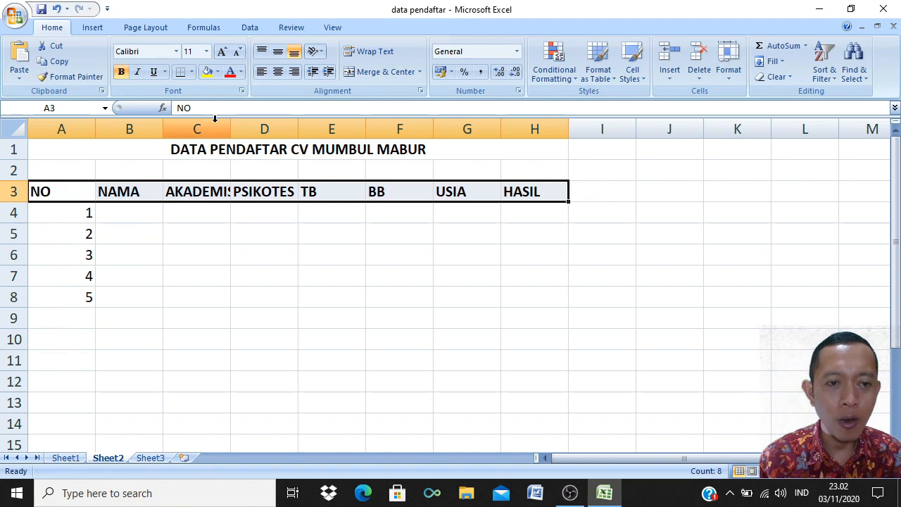
left_click(219, 174)
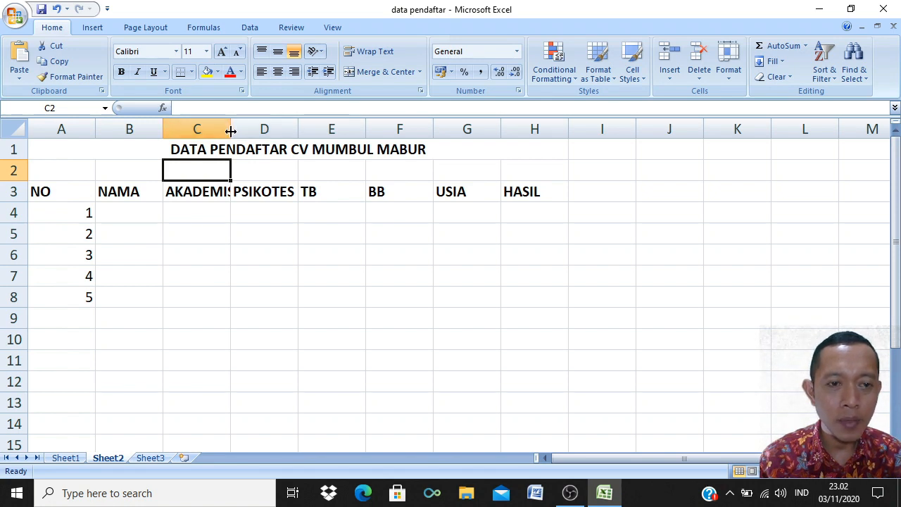
left_click_drag(229, 128, 246, 129)
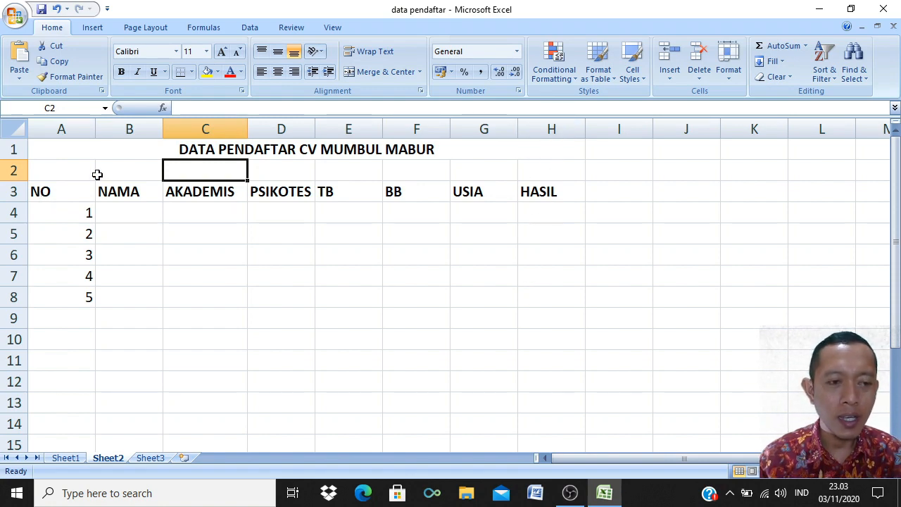
Apply All Borders to the table range A3 to H8, from the NO header to the last HASIL row
left_click(49, 190)
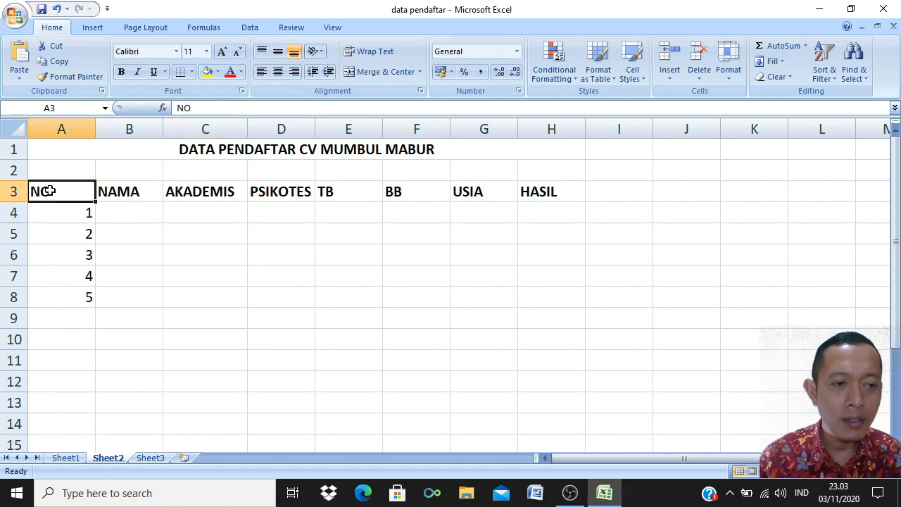
left_click_drag(48, 190, 530, 296)
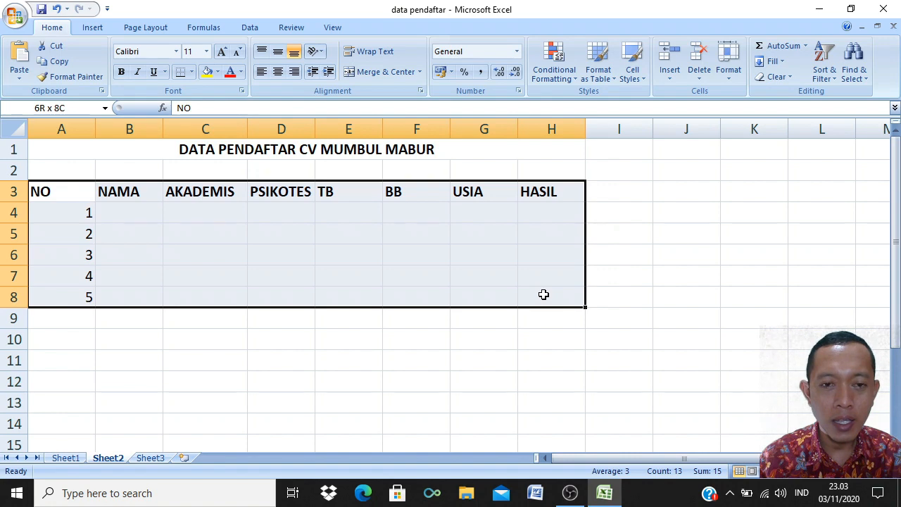
left_click_drag(543, 294, 543, 294)
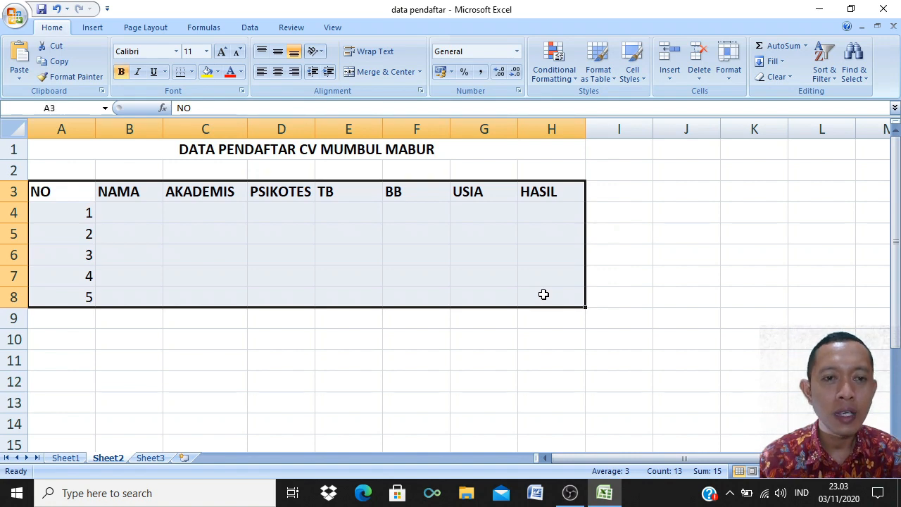
left_click(192, 73)
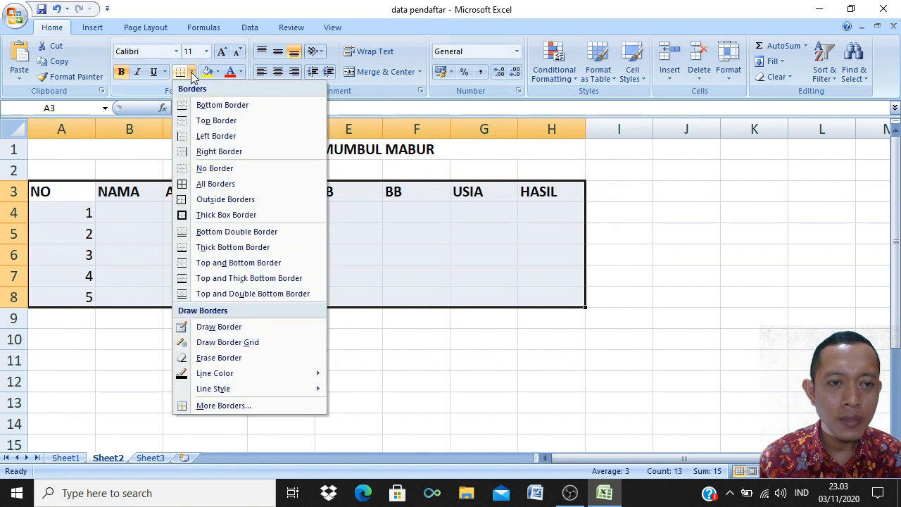
left_click(221, 188)
left_click(356, 274)
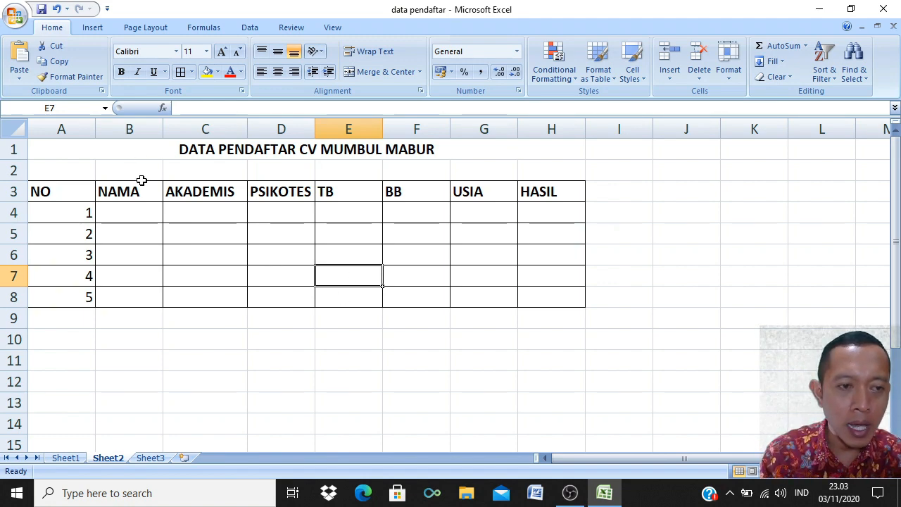
Fill row 4 with the first applicant's name, AKADEMIS 75, PSIKOTES 81, TB 170, BB 60 and USIA 24
left_click(120, 214)
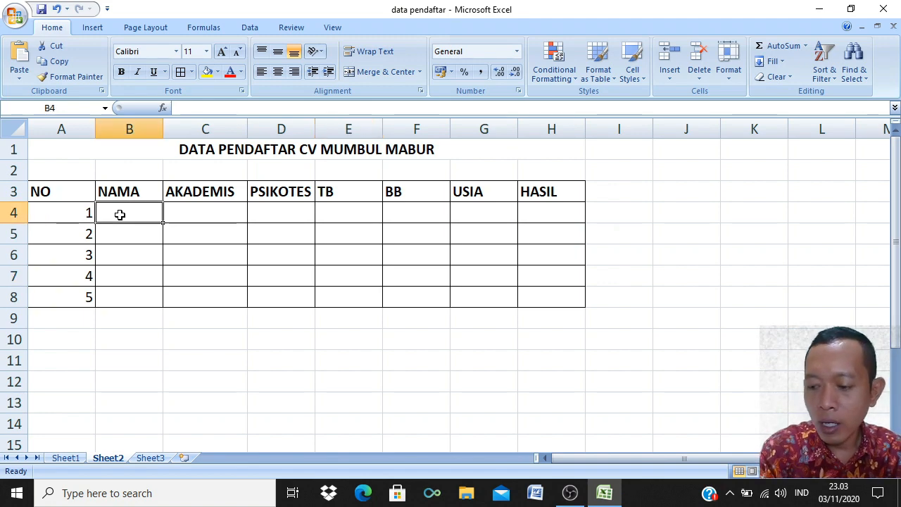
type("SONI")
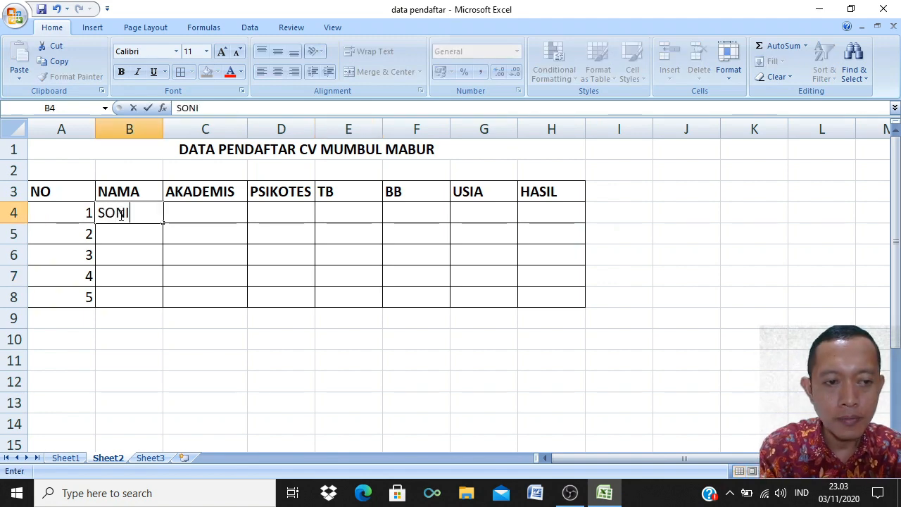
key("Tab")
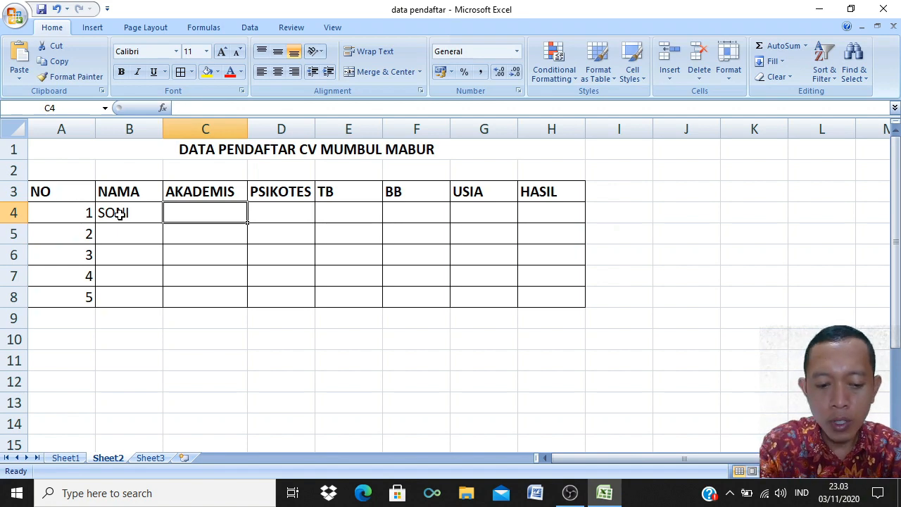
type("75")
key("Tab")
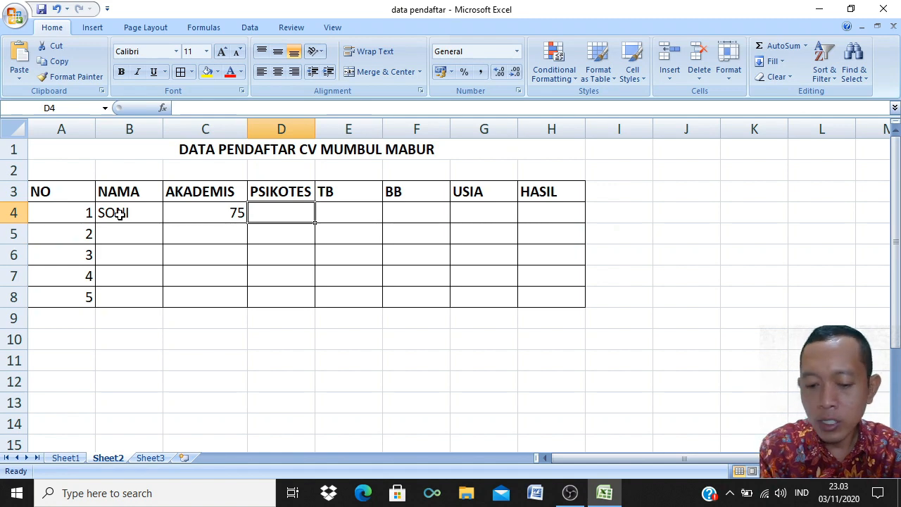
type("81")
key("Tab")
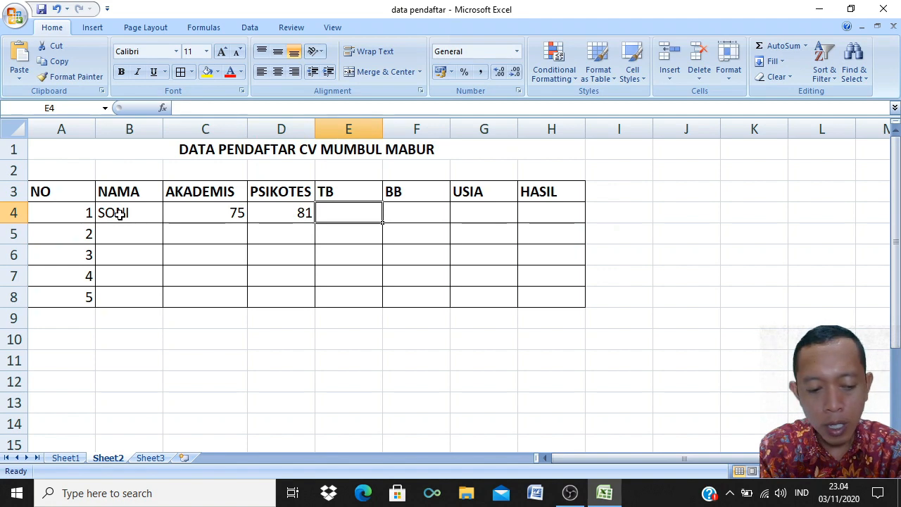
type("1")
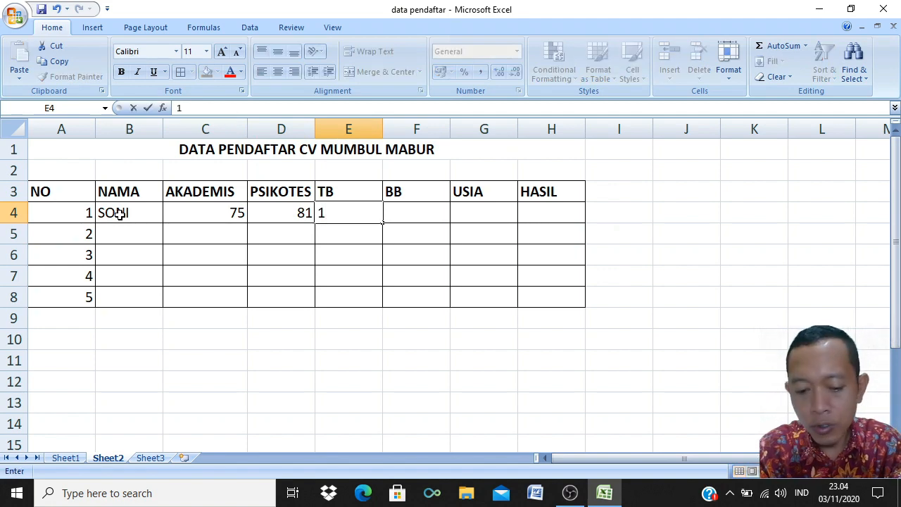
type("70")
key("Tab")
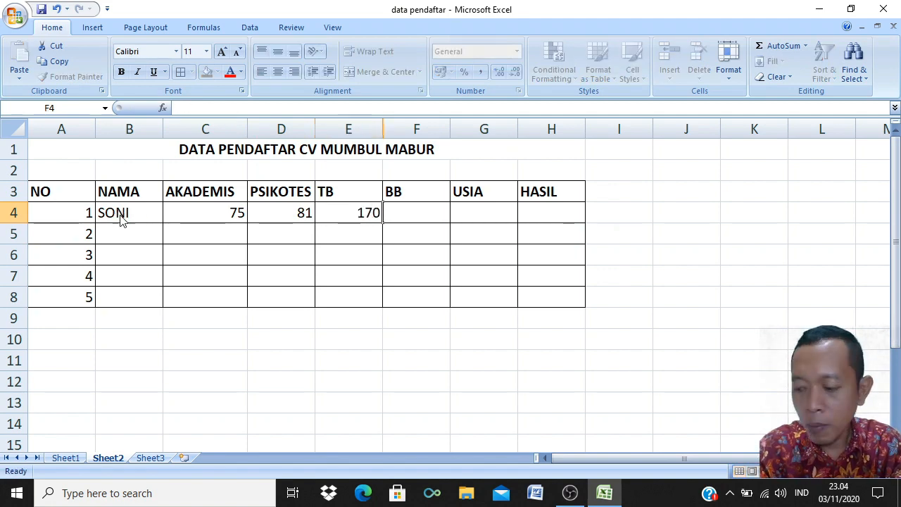
type("60")
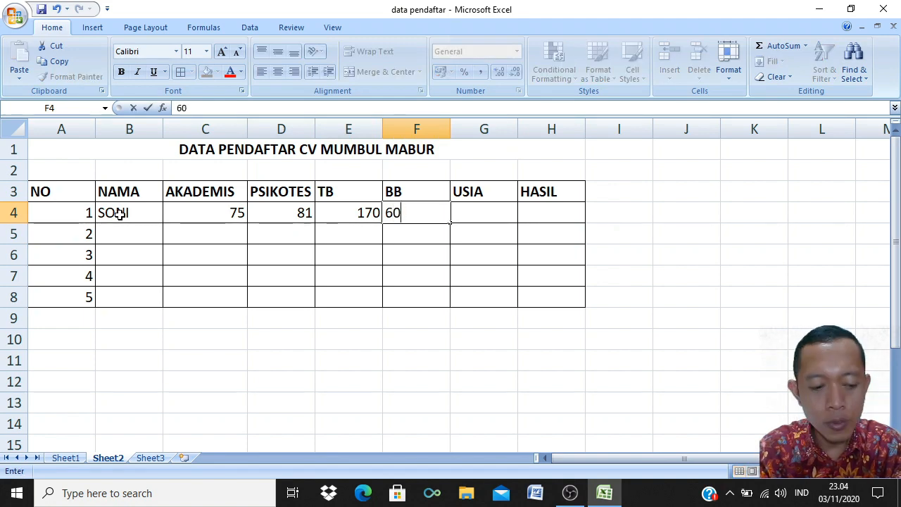
key("Tab")
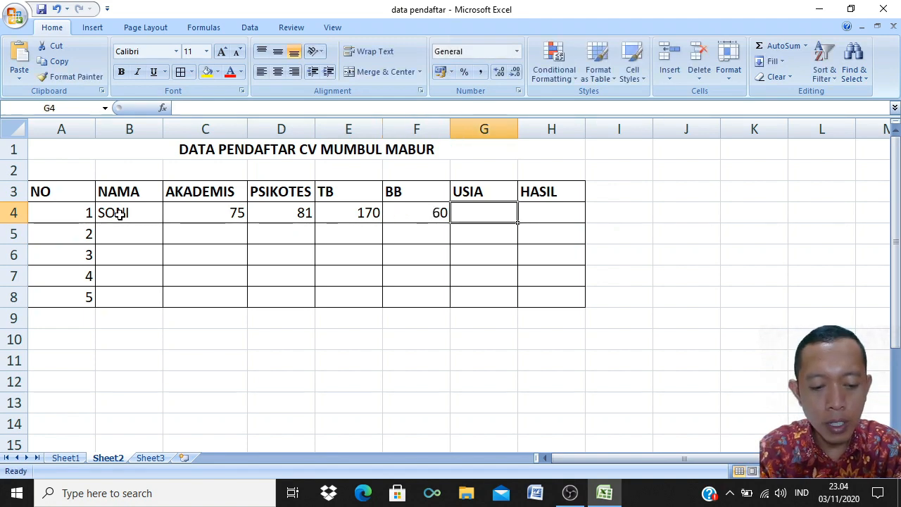
type("24")
key("Return")
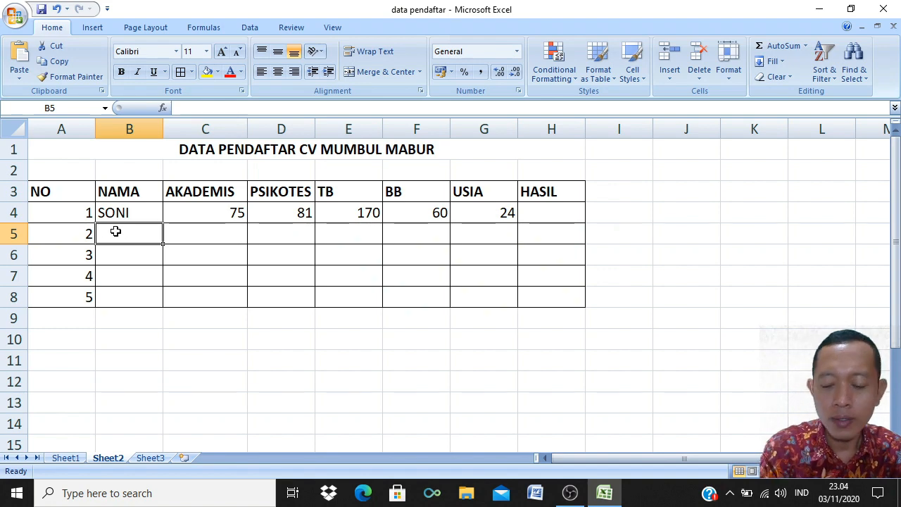
Fill row 5 with the second applicant's name, AKADEMIS 79, PSIKOTES 74, TB 173, BB 61 and USIA 19
type("DONI")
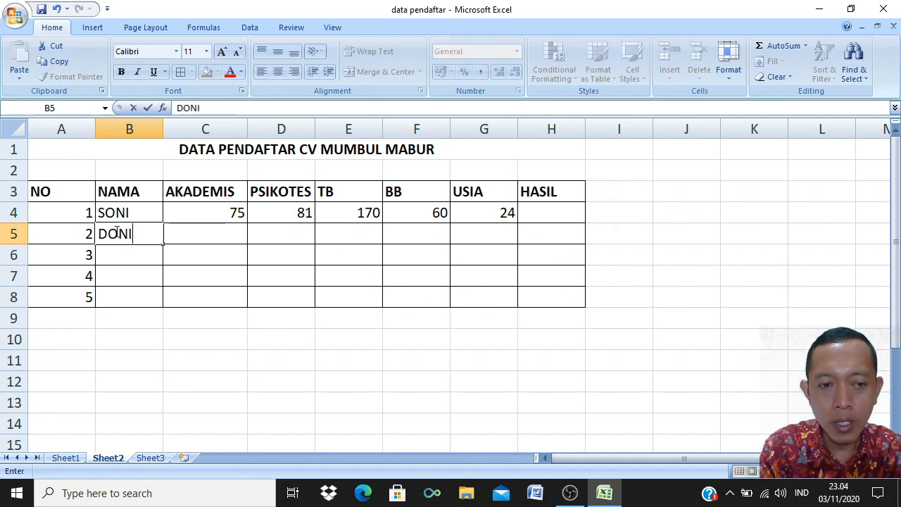
key("Tab")
type("79")
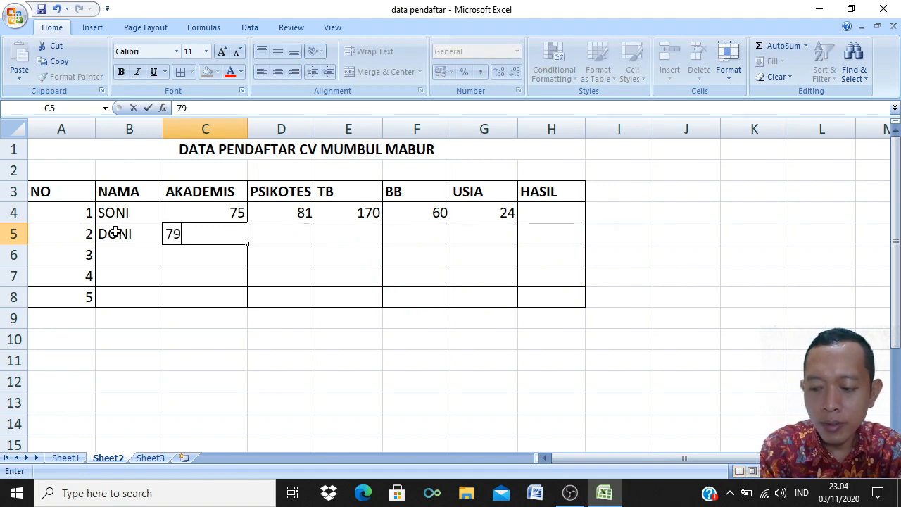
key("Tab")
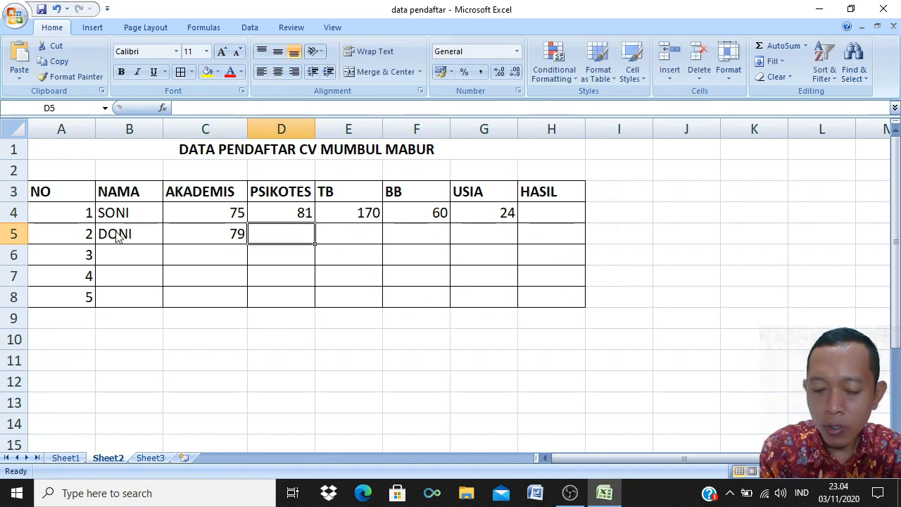
type("74")
key("Tab")
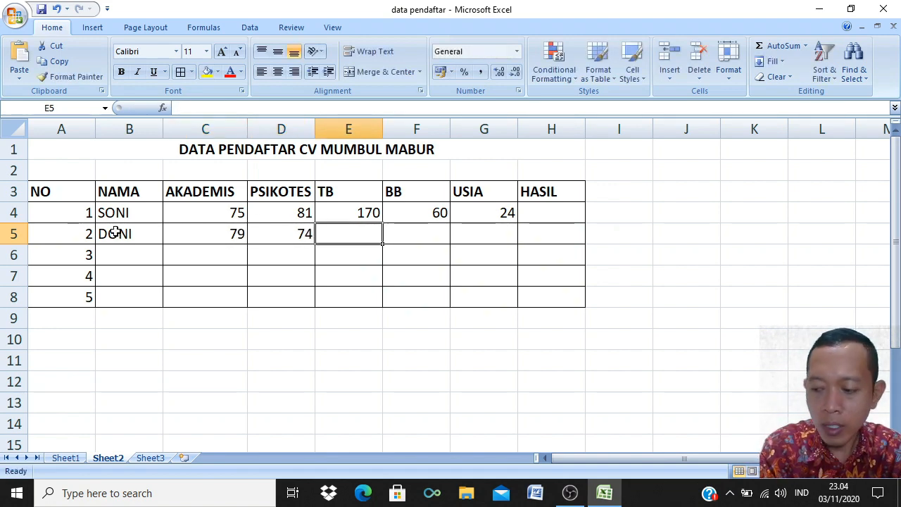
type("173")
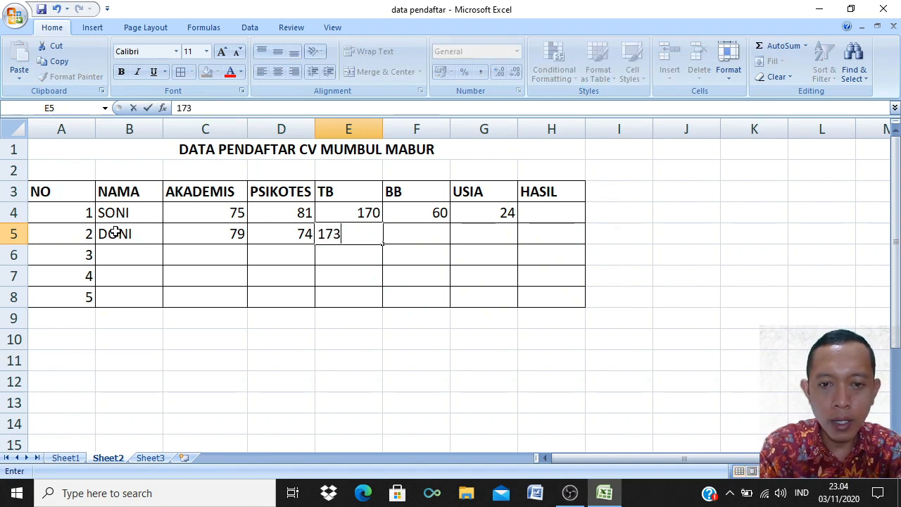
key("Tab")
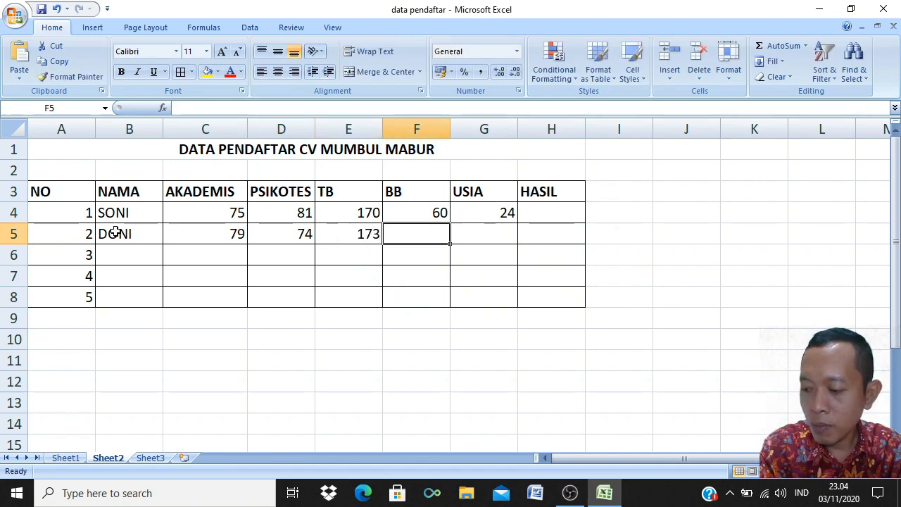
type("61")
key("Tab")
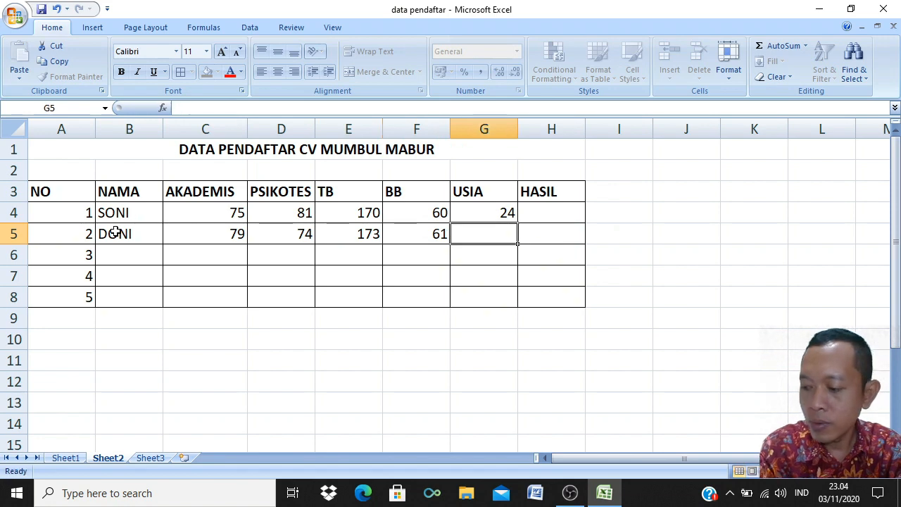
type("19")
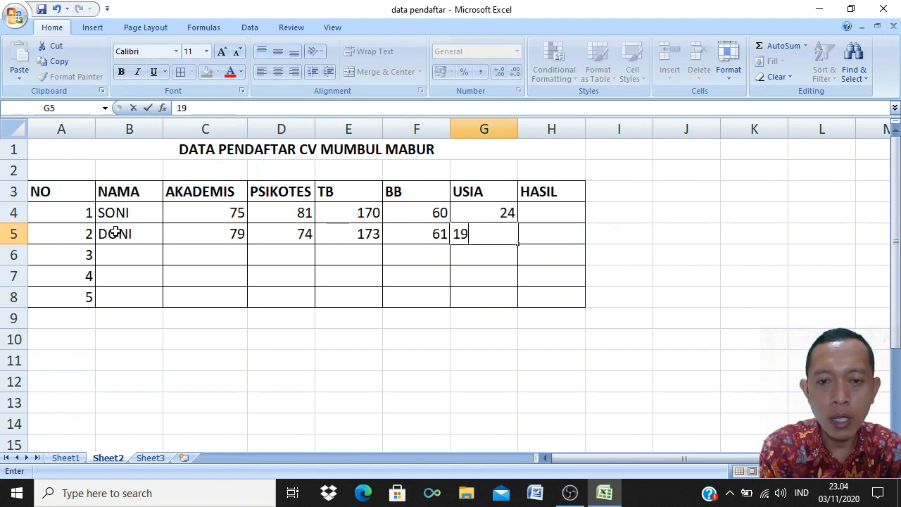
key("Return")
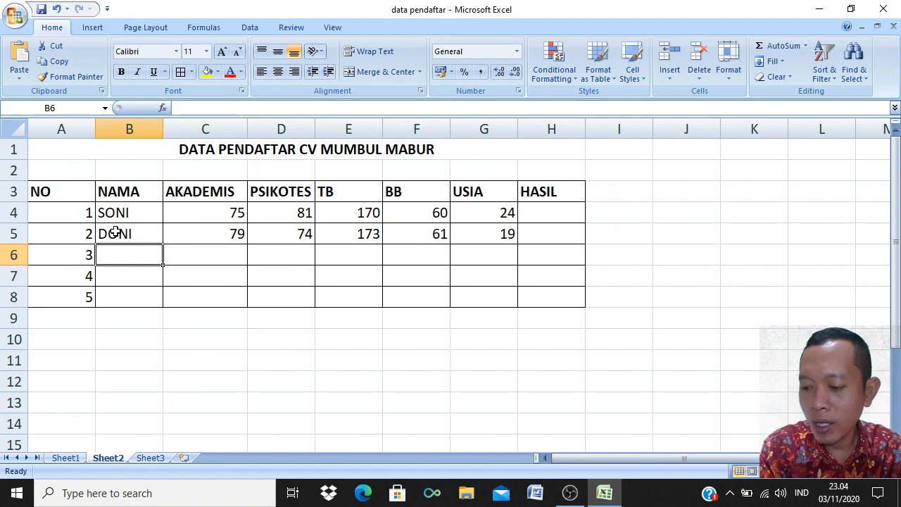
Fill row 6 with the third applicant's name, AKADEMIS 80, PSIKOTES 77, TB 175, BB 60 and USIA 20
type("SANTI")
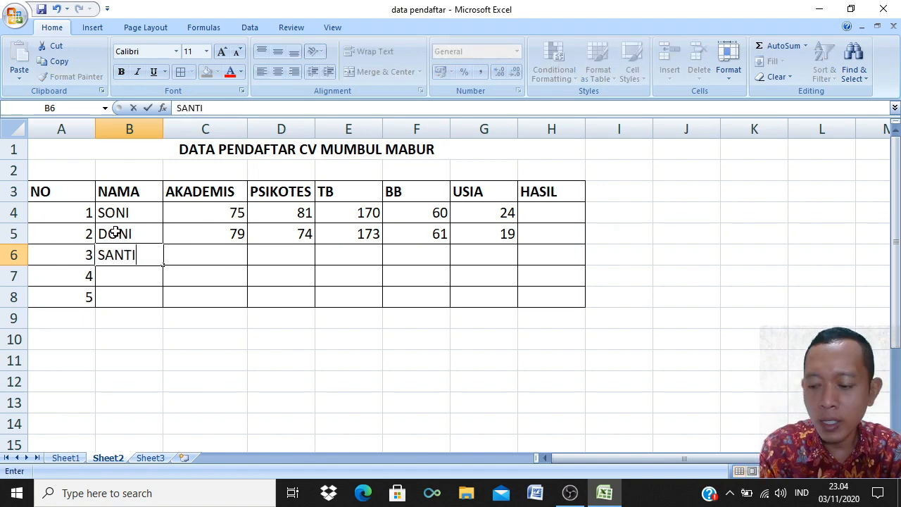
key("Tab")
type("80")
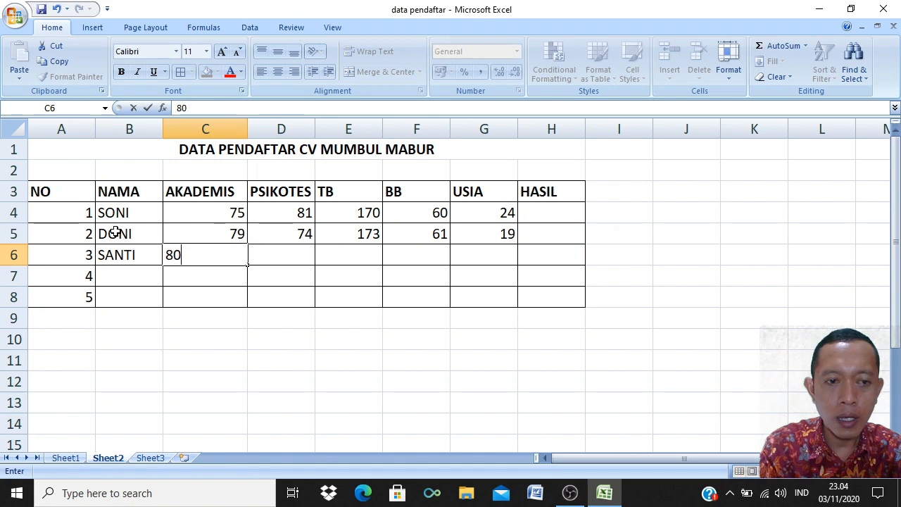
key("Tab")
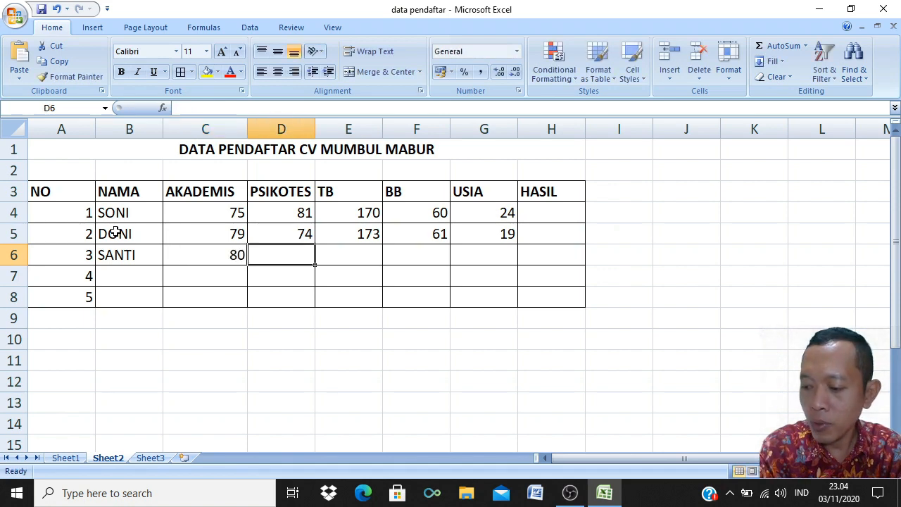
type("7")
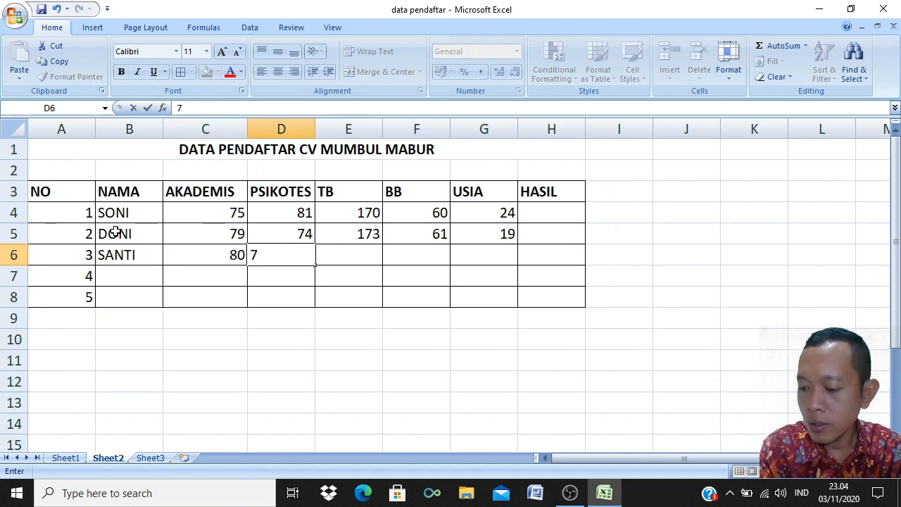
type("7")
key("Tab")
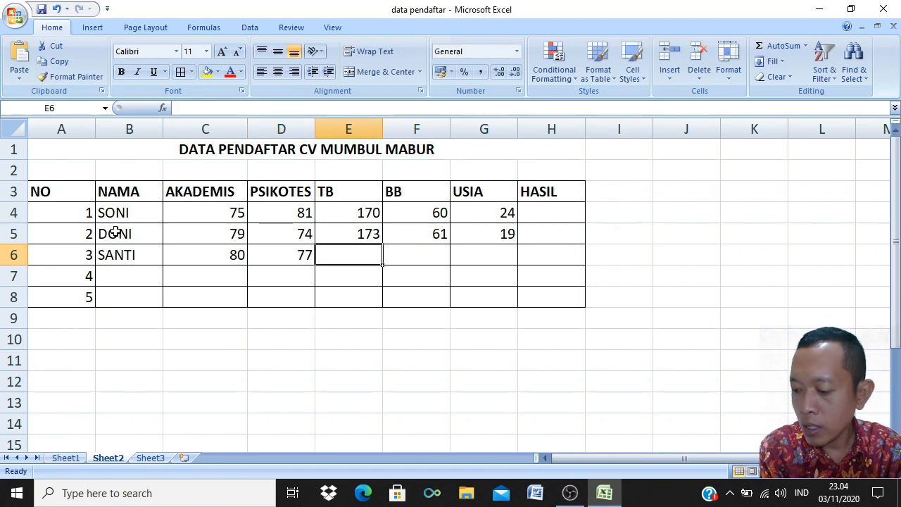
type("175")
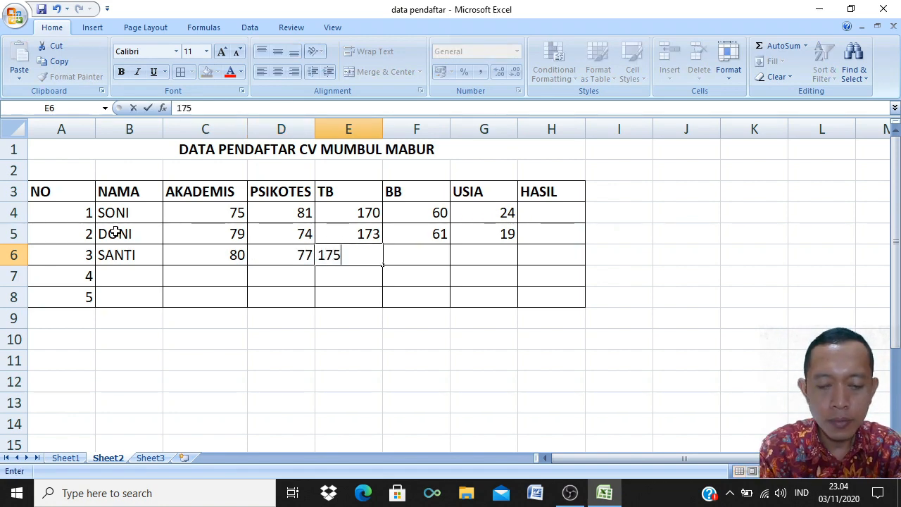
key("Tab")
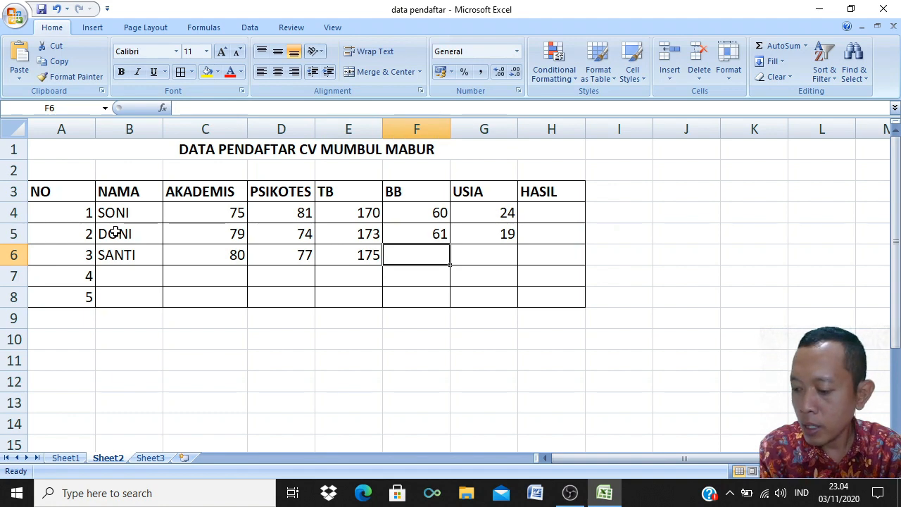
type("60")
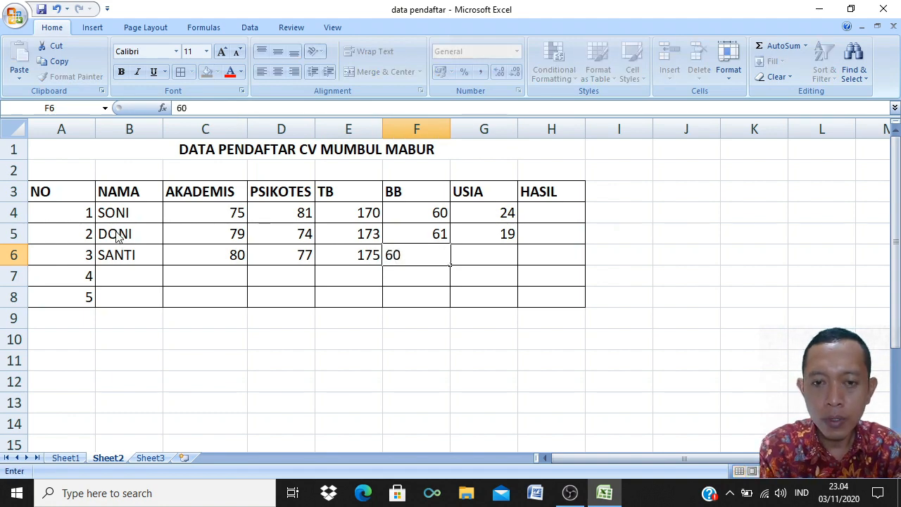
key("Tab")
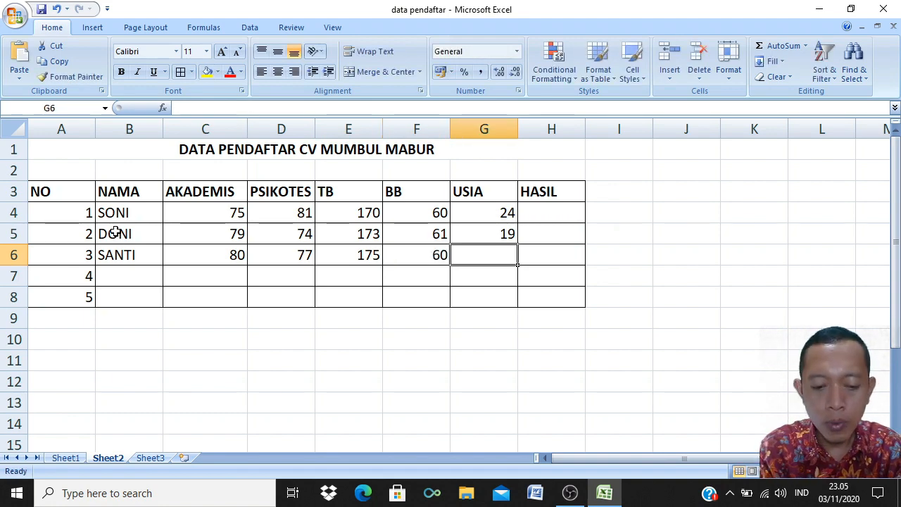
type("20")
key("Return")
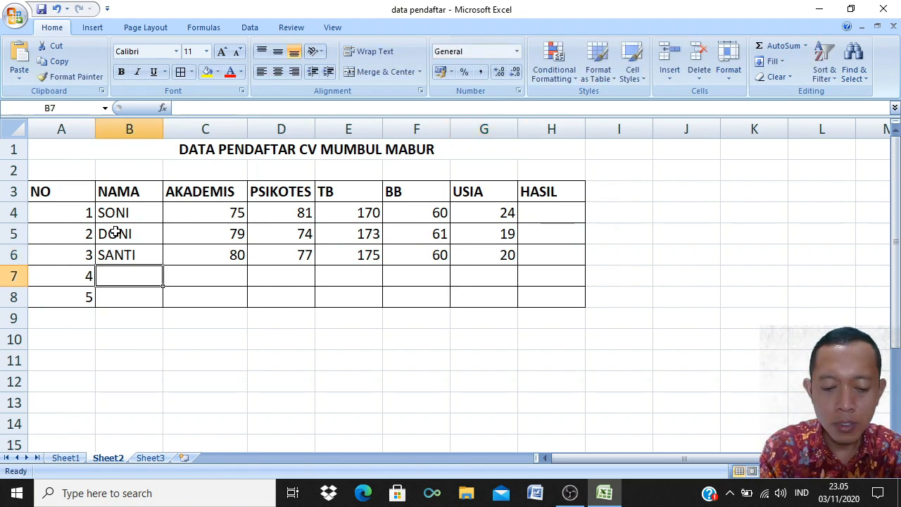
Fill row 7 with the fourth applicant's name, AKADEMIS 60, PSIKOTES 78, TB 169, BB 55 and USIA 19
type("GIYARTI")
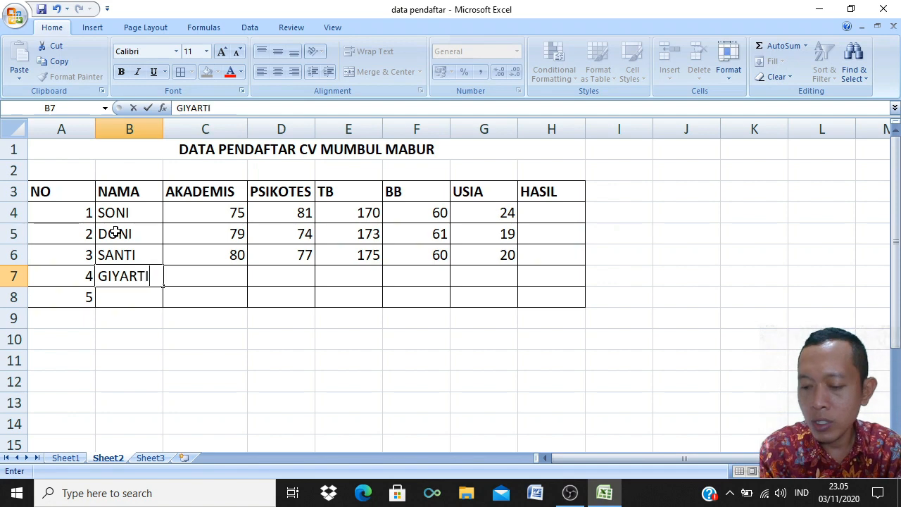
key("Tab")
type("60")
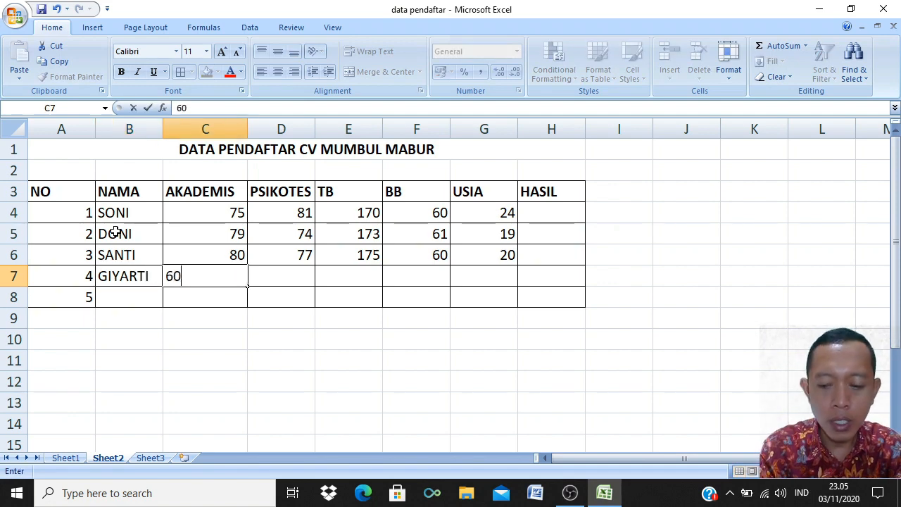
key("Tab")
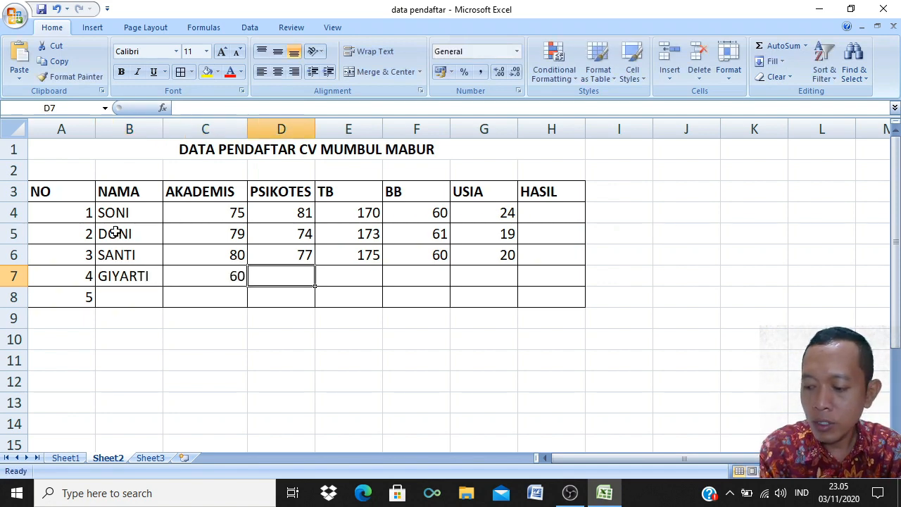
type("78")
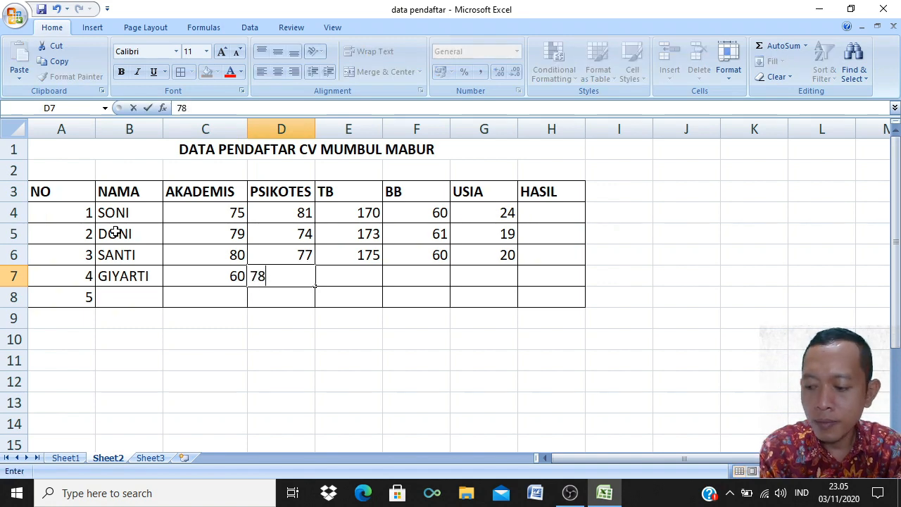
key("Tab")
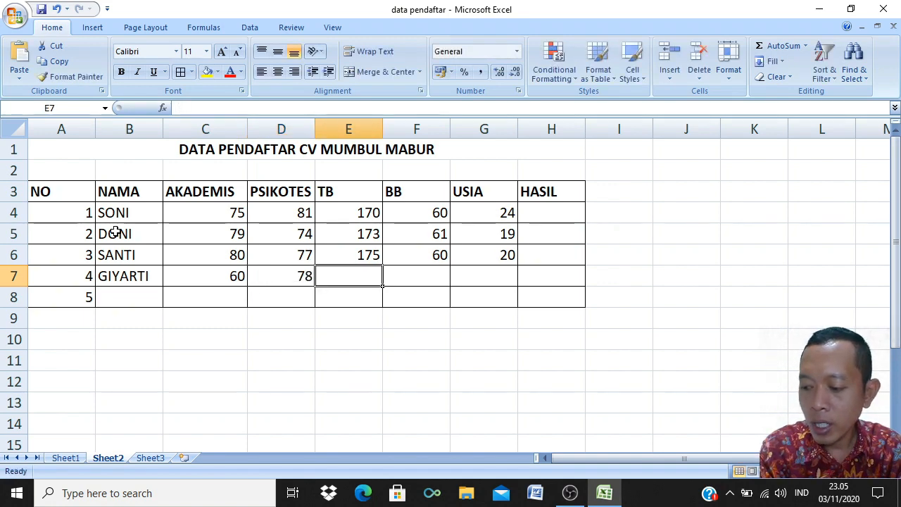
type("169")
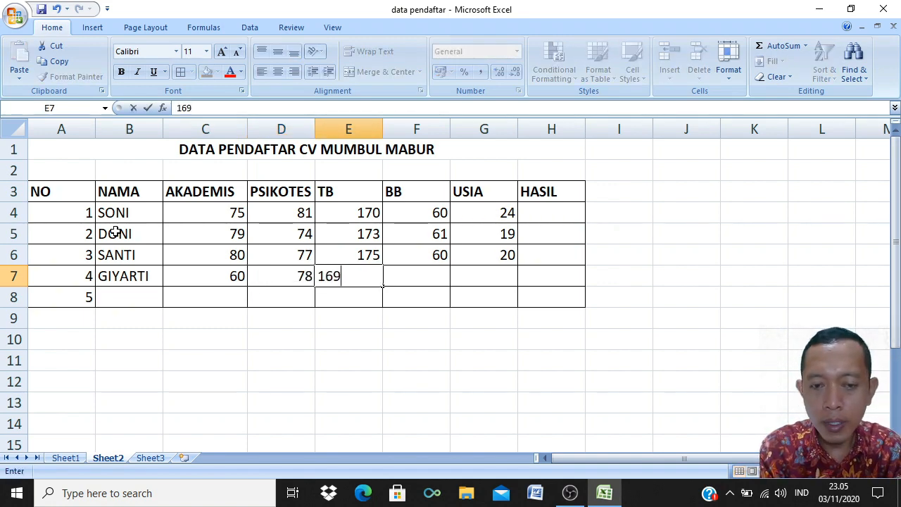
key("Tab")
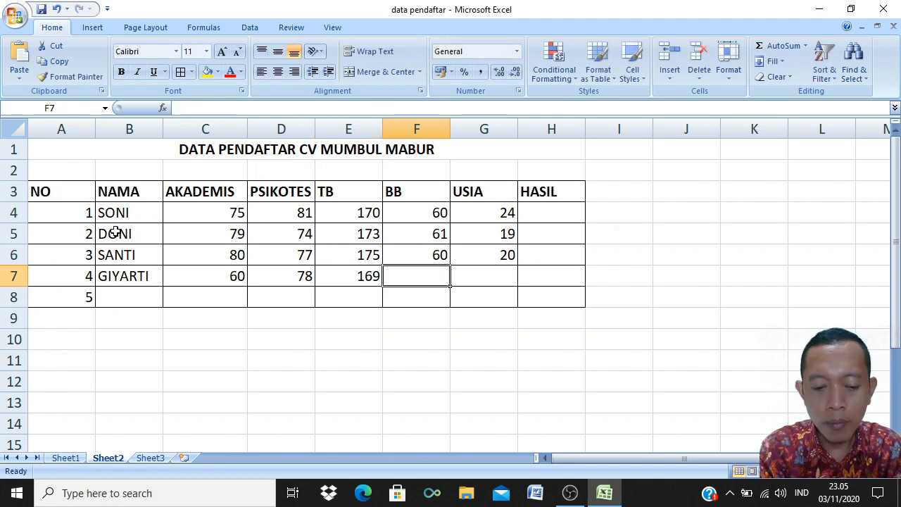
type("55")
key("Tab")
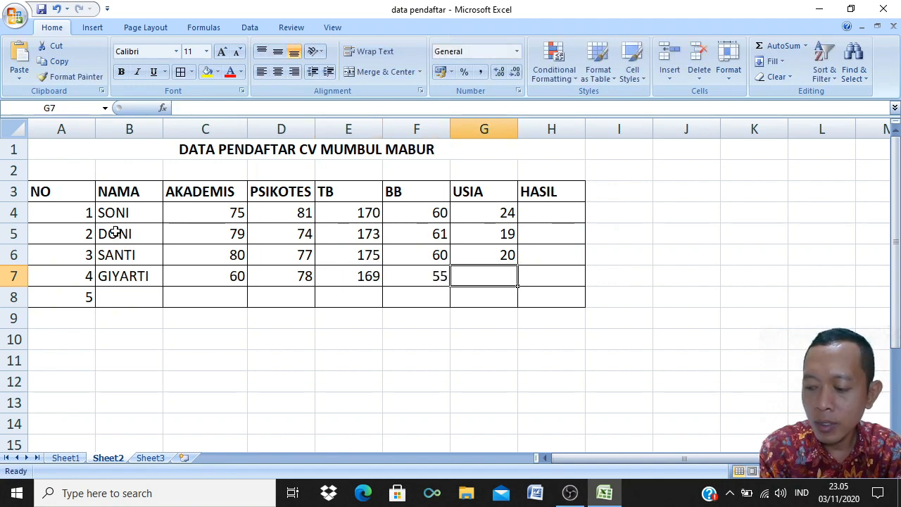
type("19")
key("Return")
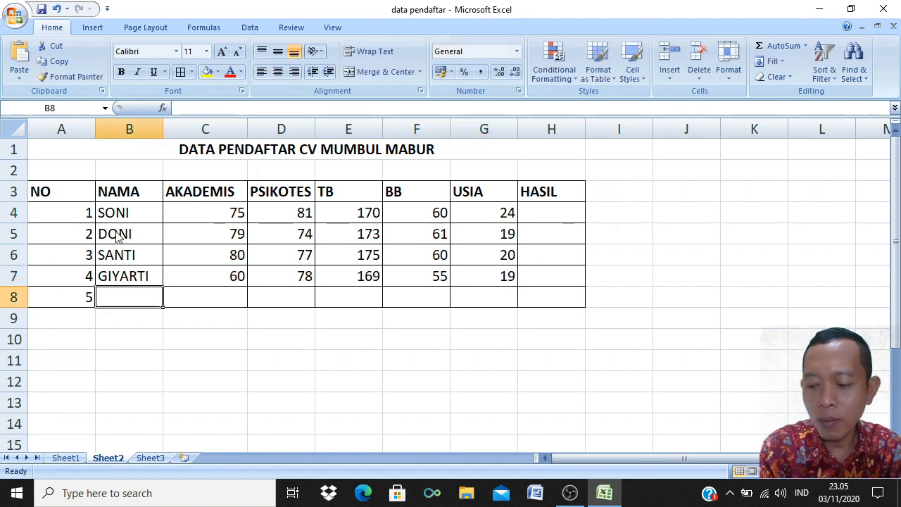
Fill row 8 with the fifth applicant's name, AKADEMIS 81, PSIKOTES 79, TB 171, BB 60 and USIA 25
type("SUPINI")
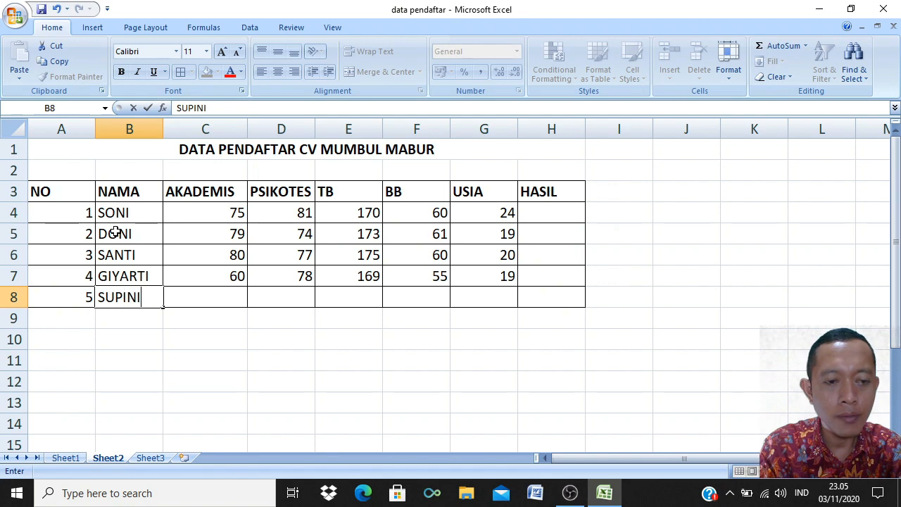
key("Tab")
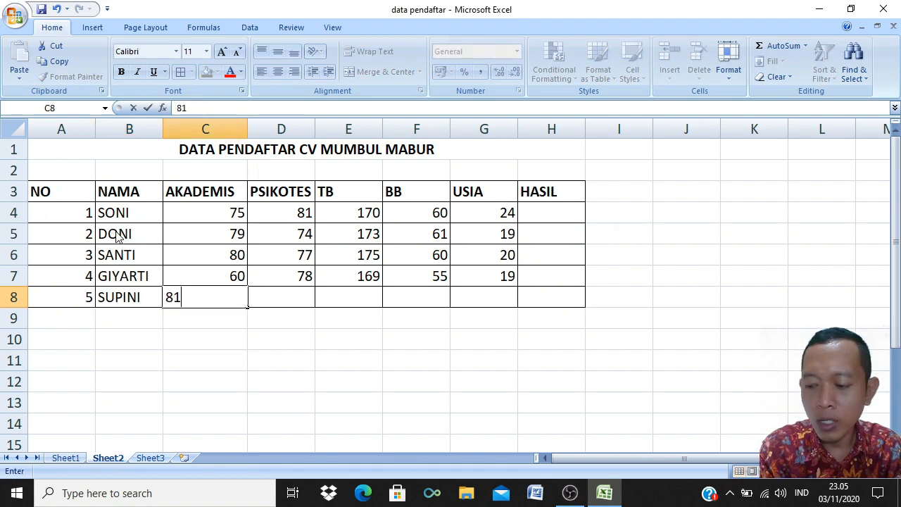
key("Tab")
type("PS")
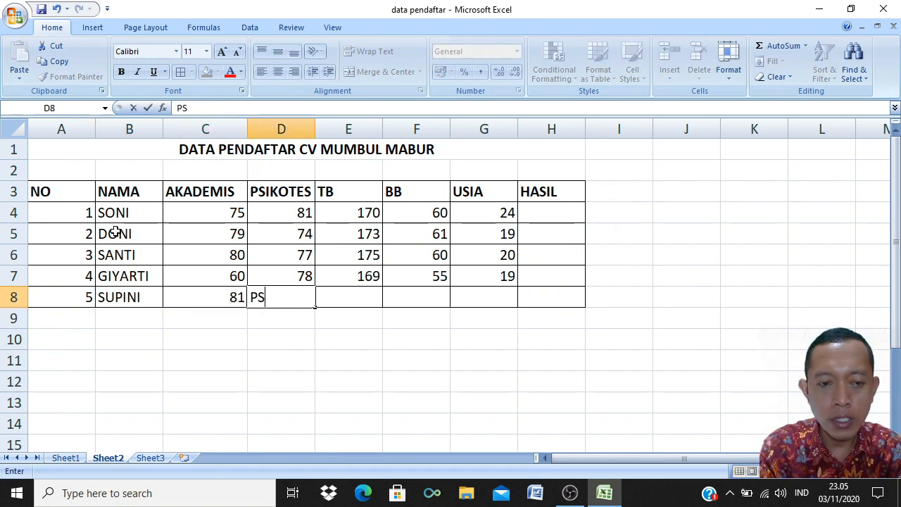
key("BackSpace")
key("BackSpace")
type("7")
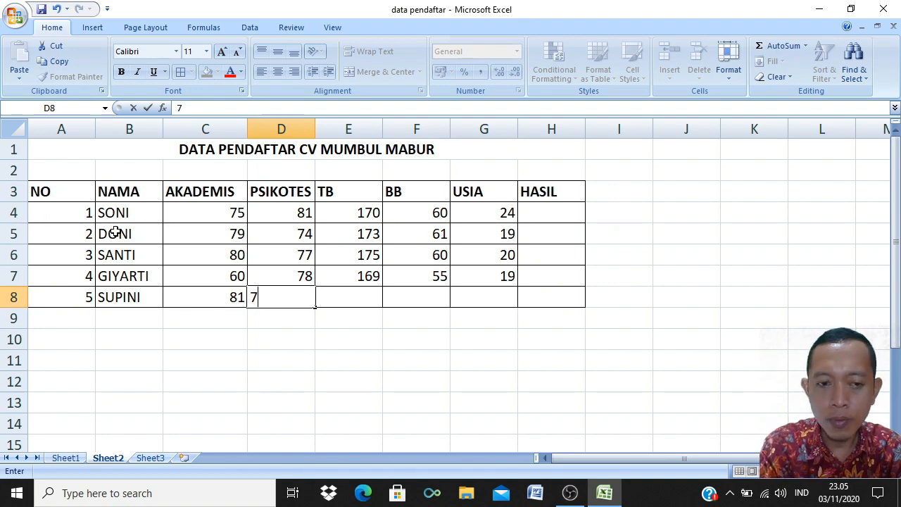
type("0")
key("BackSpace")
type("9")
key("Tab")
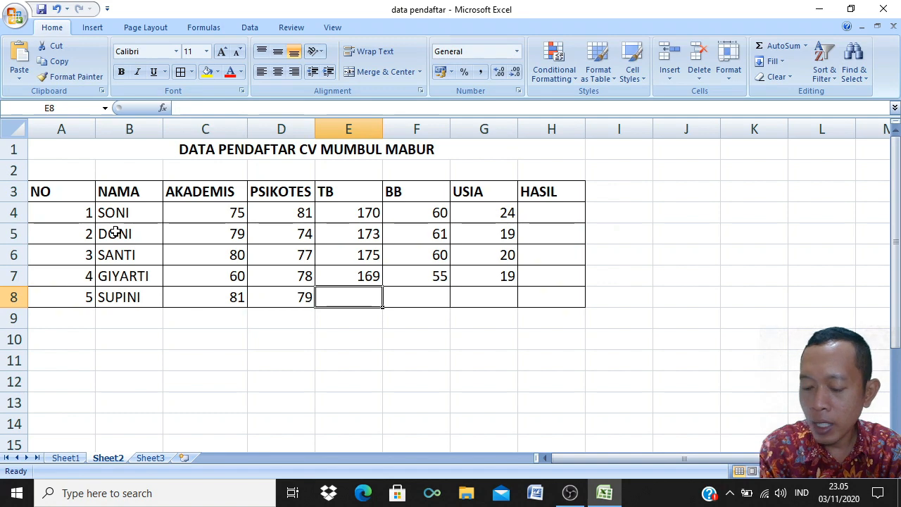
type("171")
key("Tab")
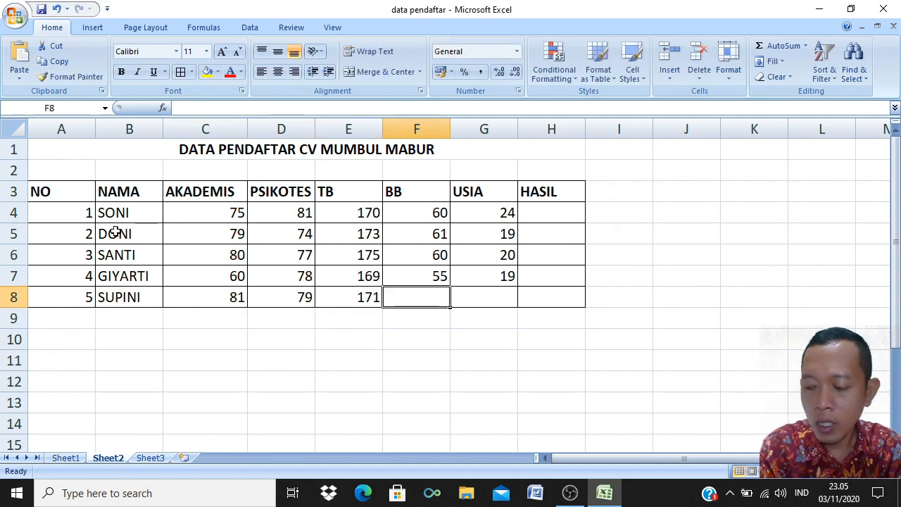
type("60")
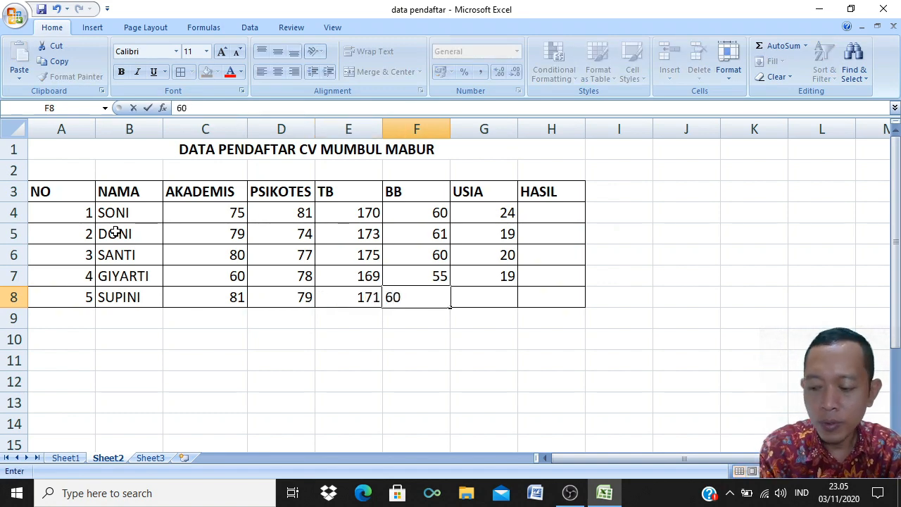
key("Tab")
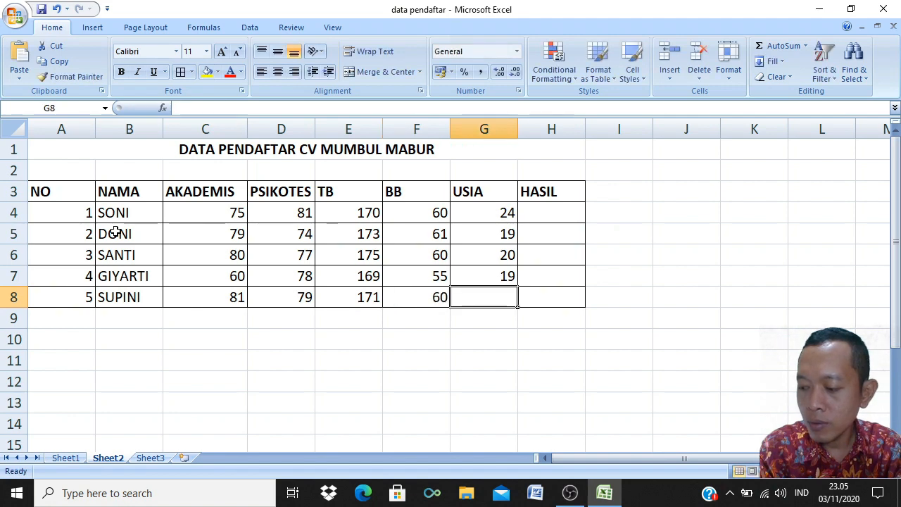
type("25")
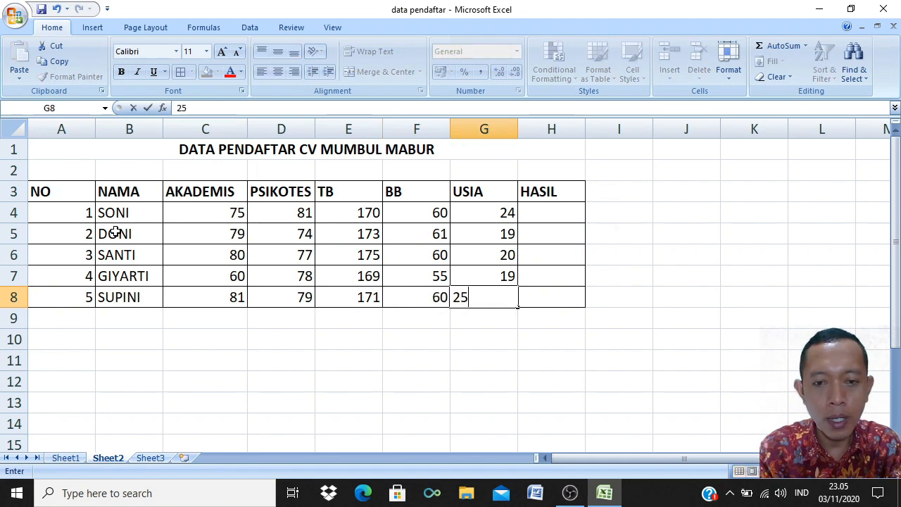
key("Return")
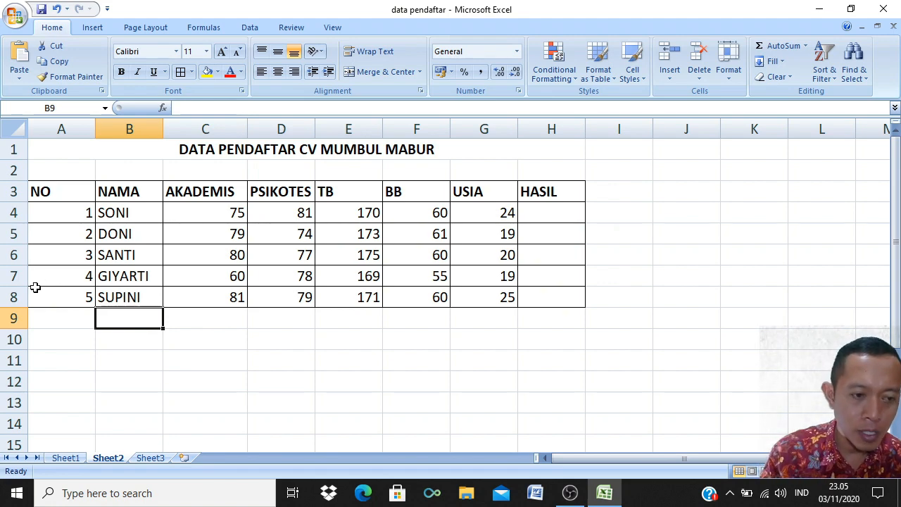
Enter the heading "Kriteeria" in cell A10 below the applicant table
left_click(42, 342)
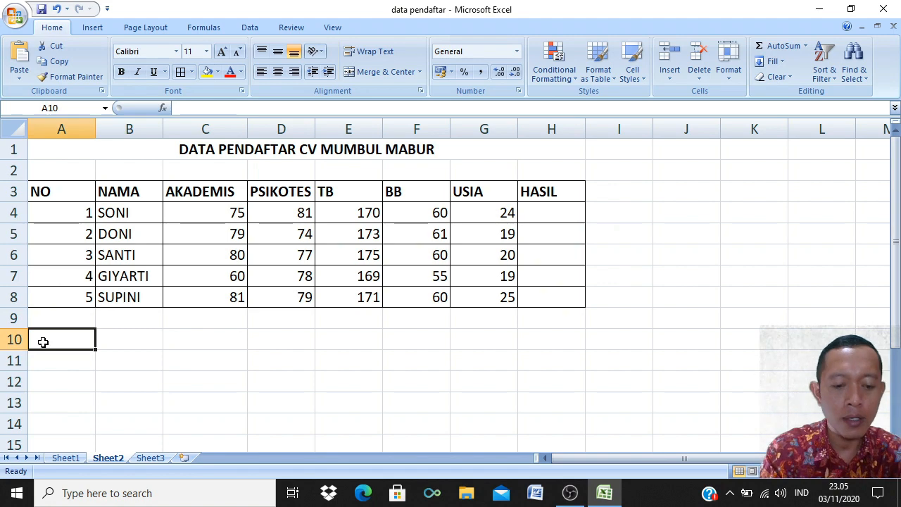
type("Krit")
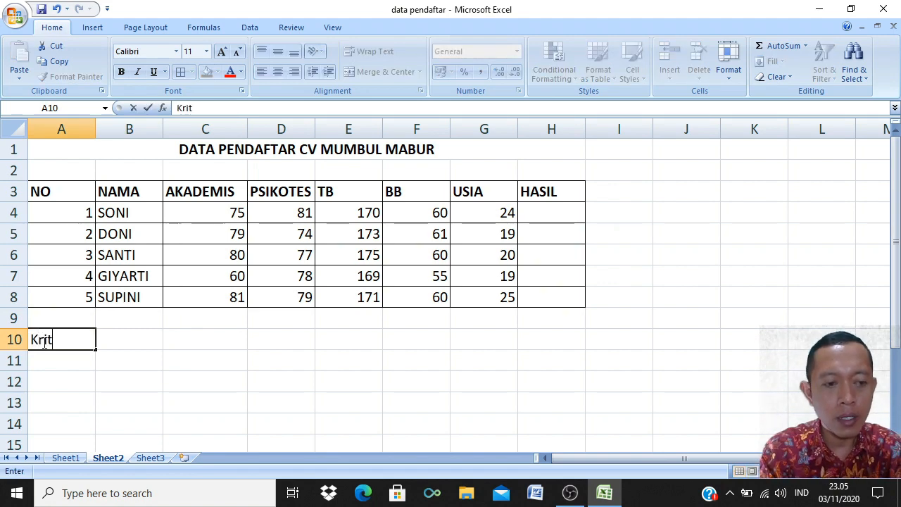
type("eeria")
key("Return")
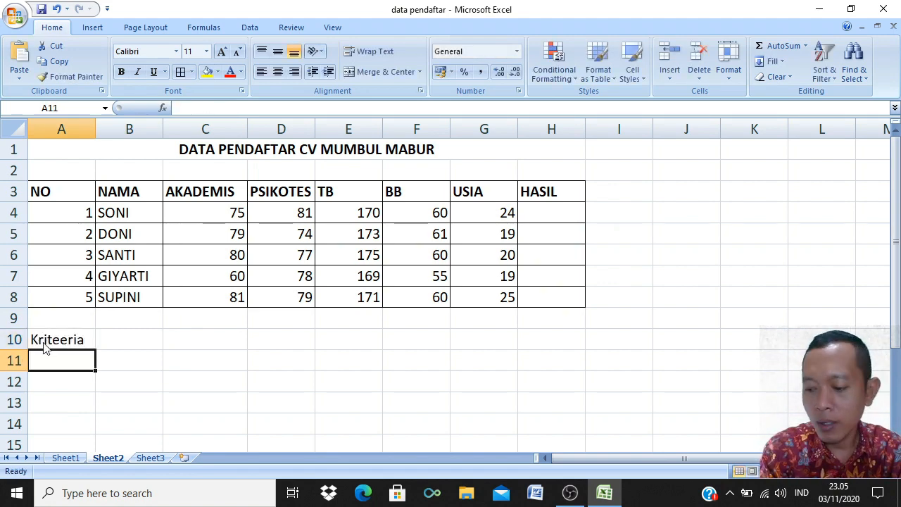
Enter criterion 1 in row 11, with "Jika nilai akademis diatas dan sama dengan 79 maka lolos" in B11
type("1")
key("Tab")
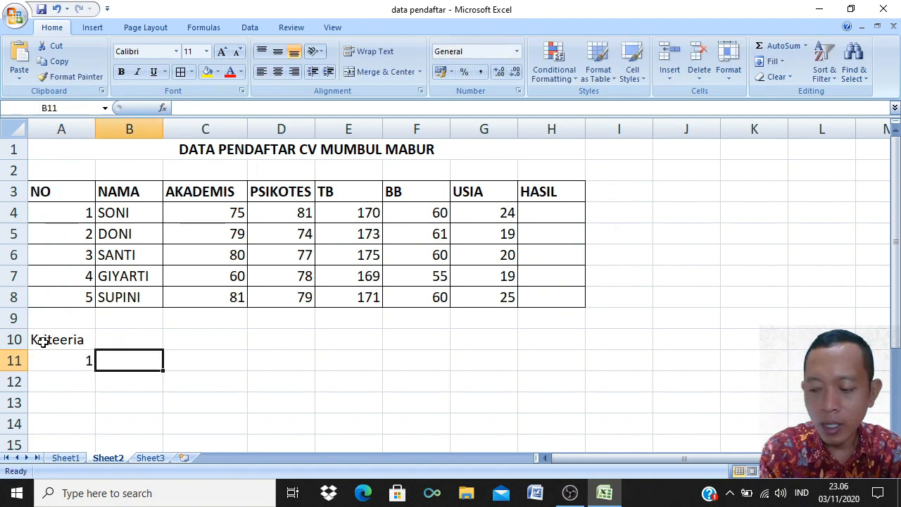
type("Jika ni")
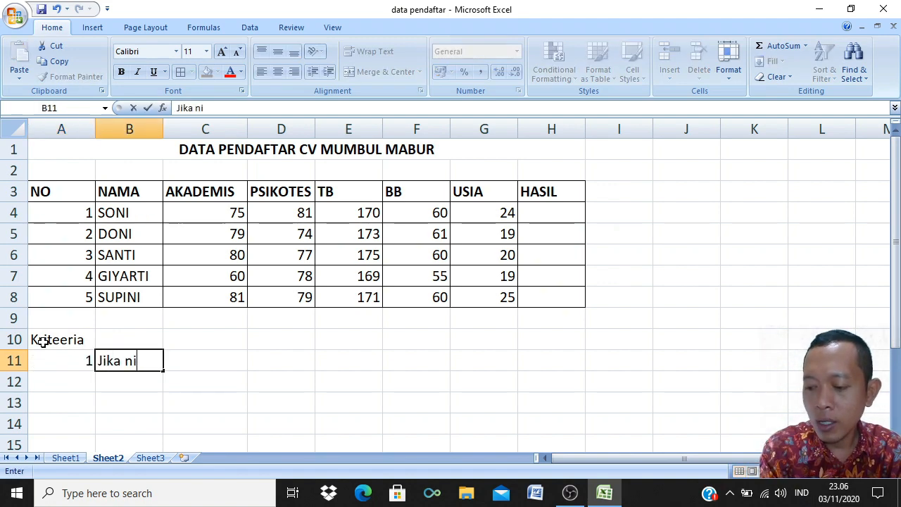
type("lai akad")
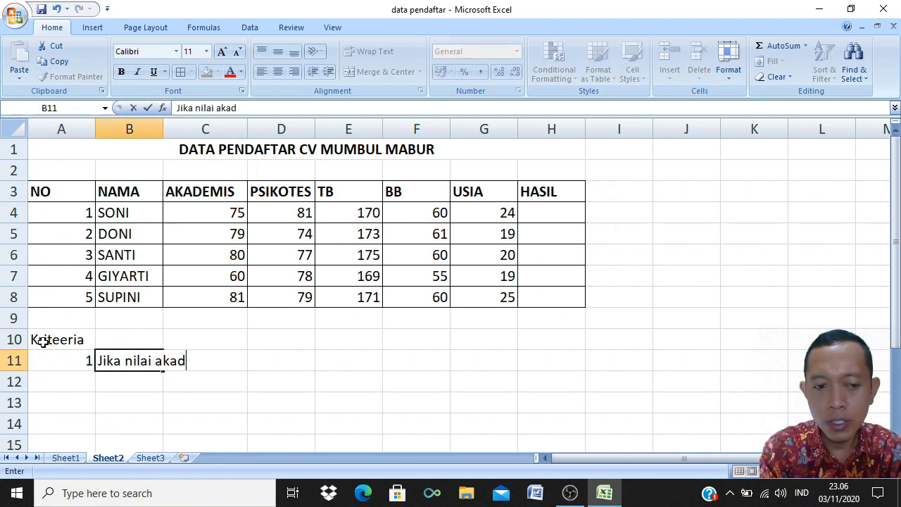
type("eimis")
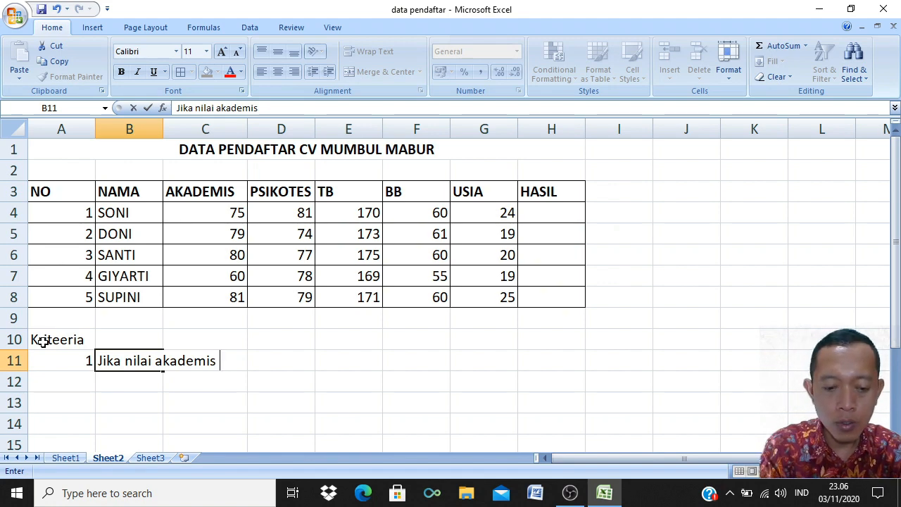
type("sama")
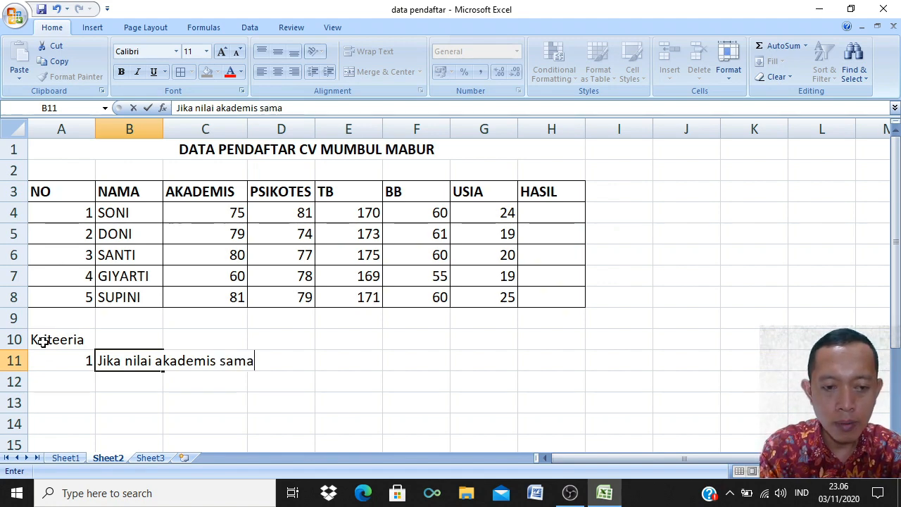
key("BackSpace")
key("BackSpace")
key("BackSpace")
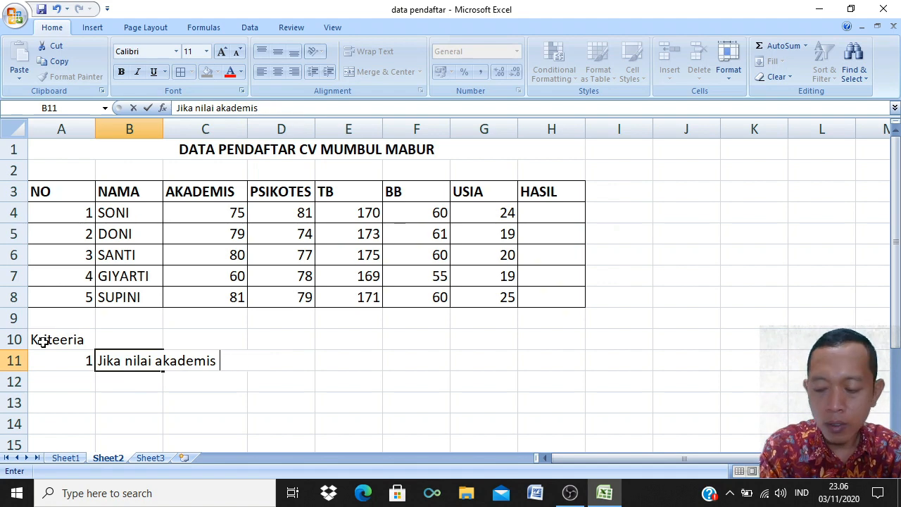
type("diatas")
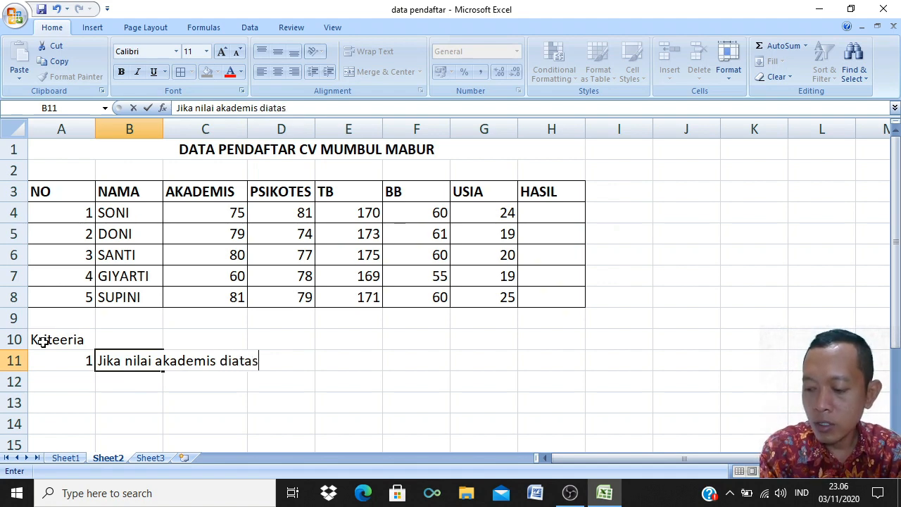
type(" dan sama")
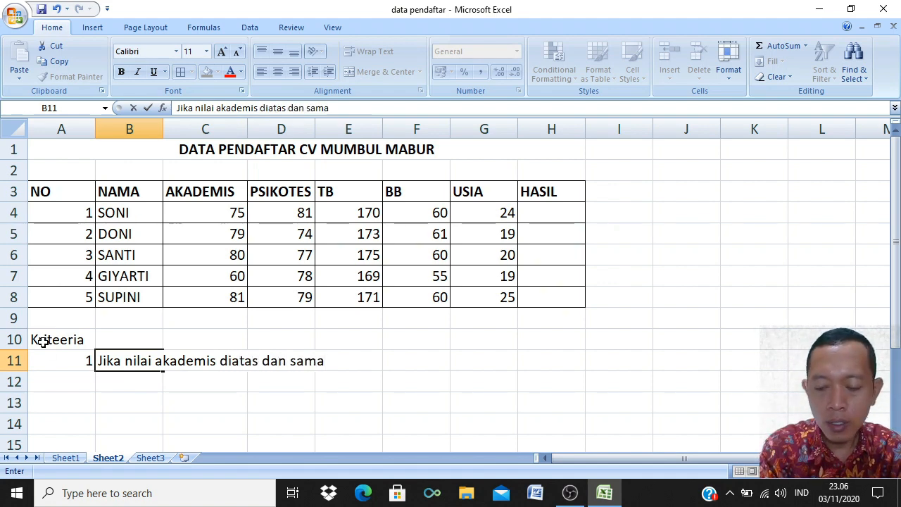
type(" dengan")
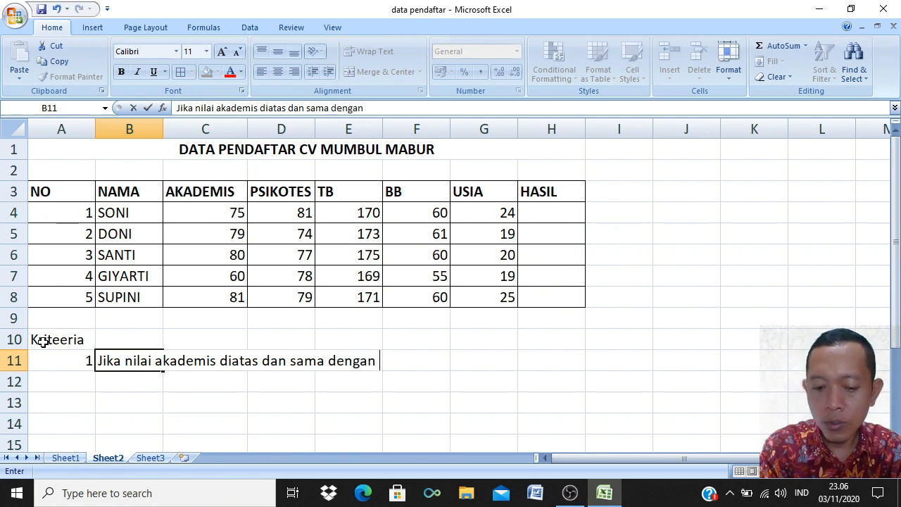
type(" 79")
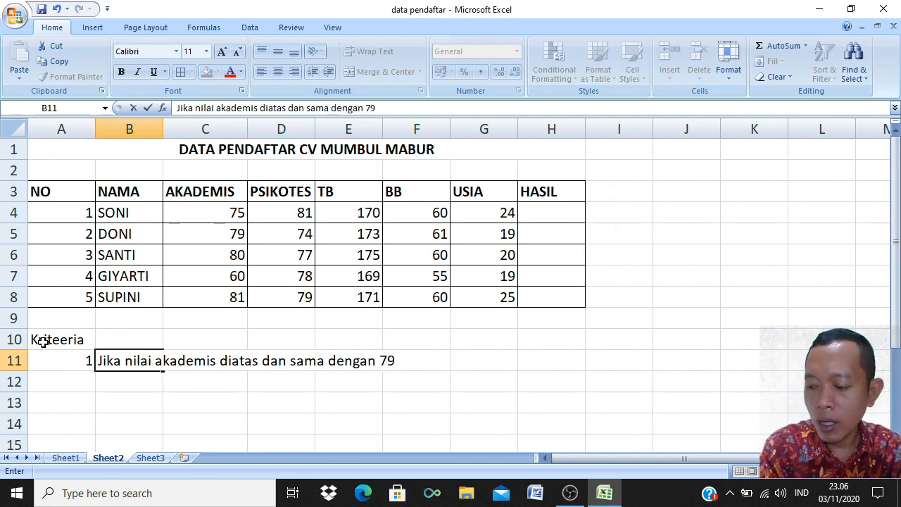
type(" maka lolos")
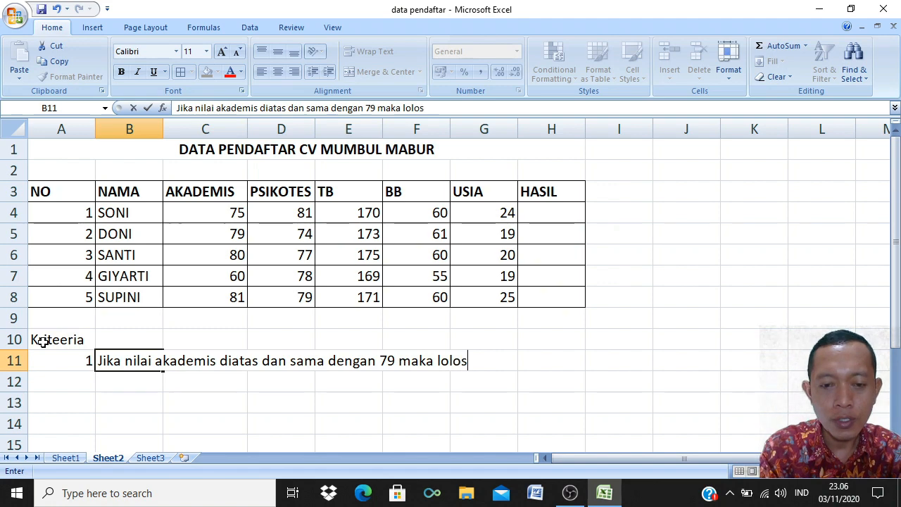
key("Return")
Enter criterion 2 in row 12, with "Jika nilai psikotes diatas 75 maka lolos" in B12
type("2")
key("Tab")
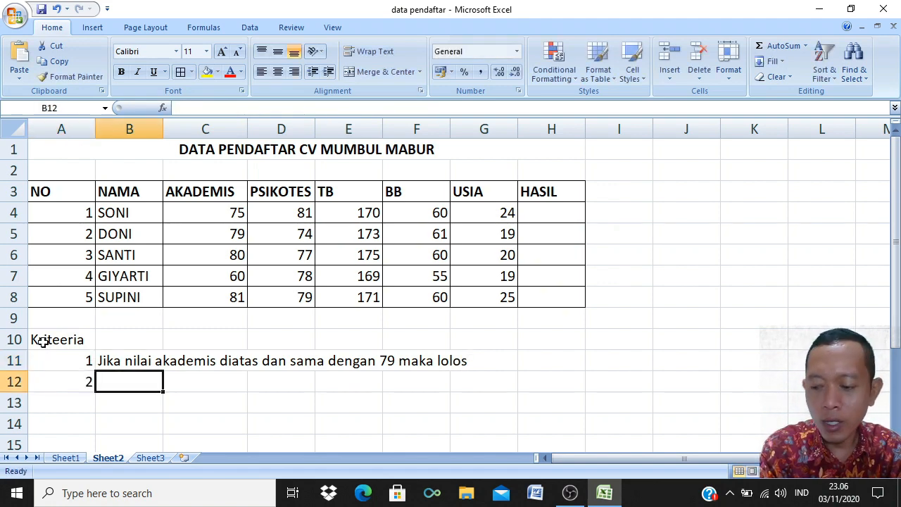
type("Jika")
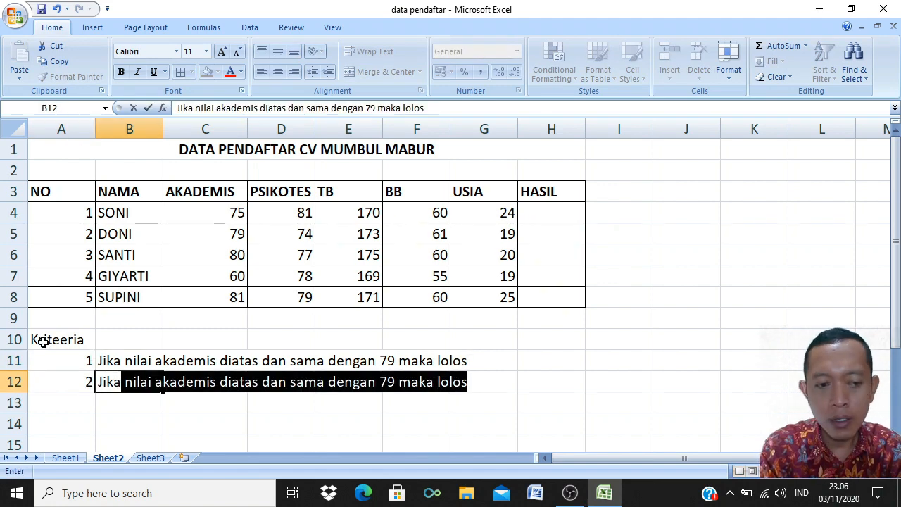
type(" nilai akademis")
key("BackSpace")
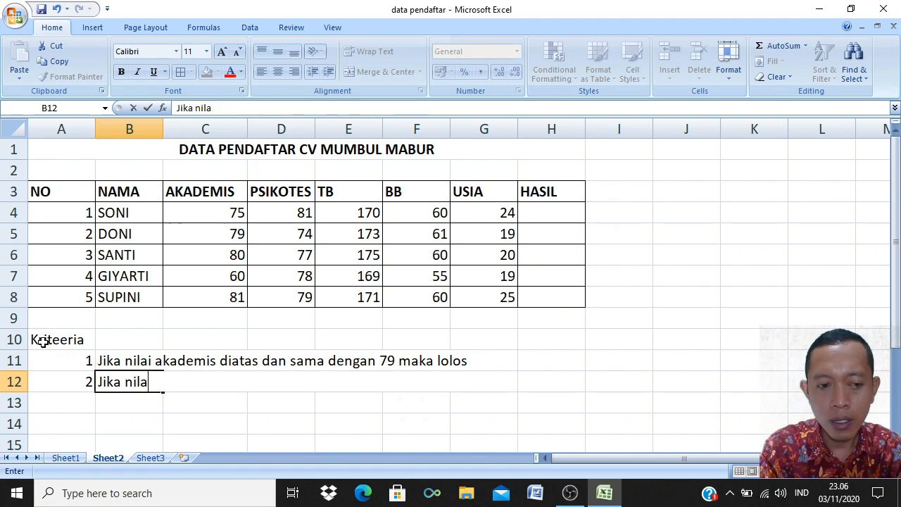
type("i psikoter")
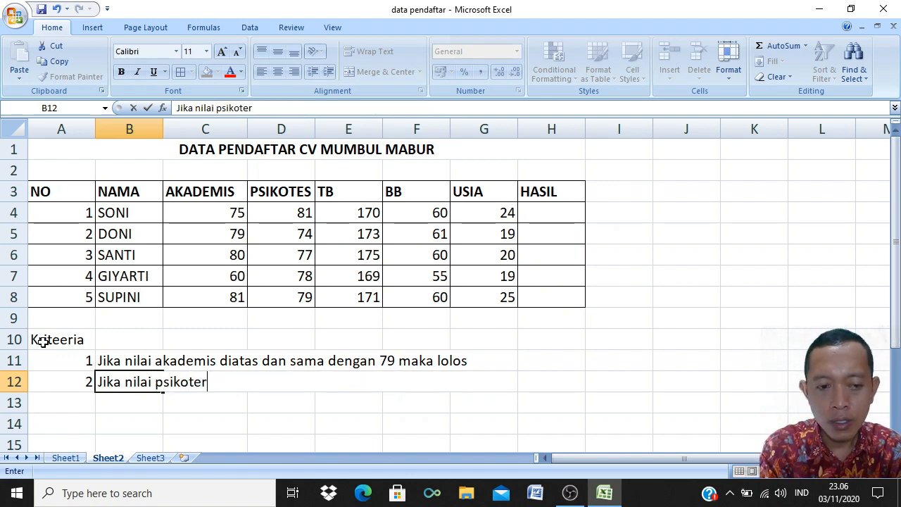
key("BackSpace")
type("s di")
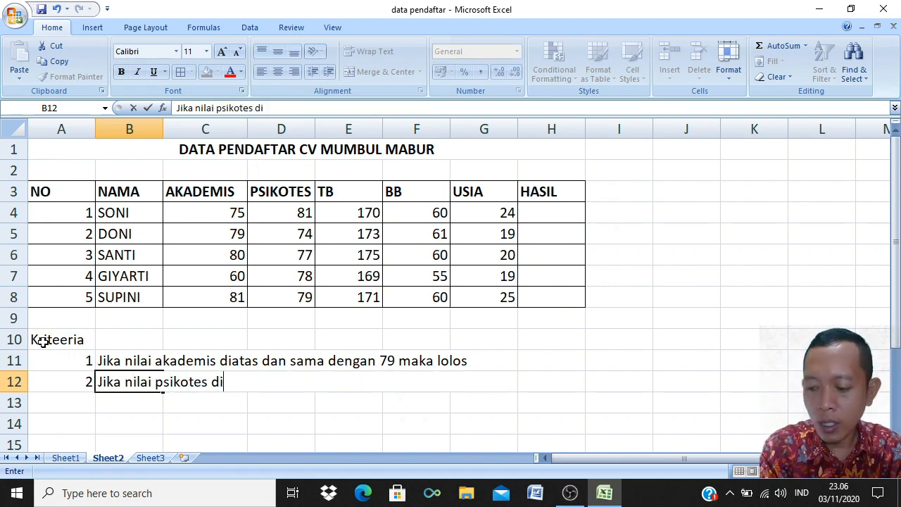
type("astas 75")
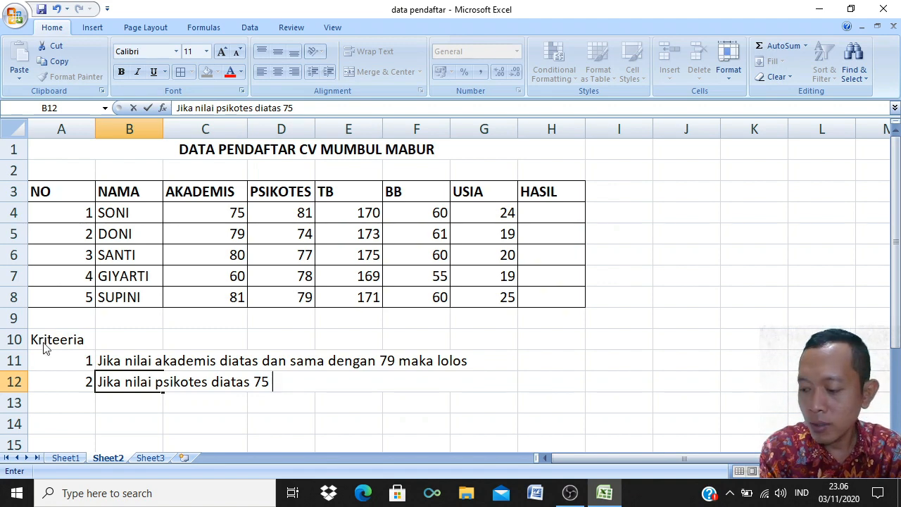
type("maka lolos")
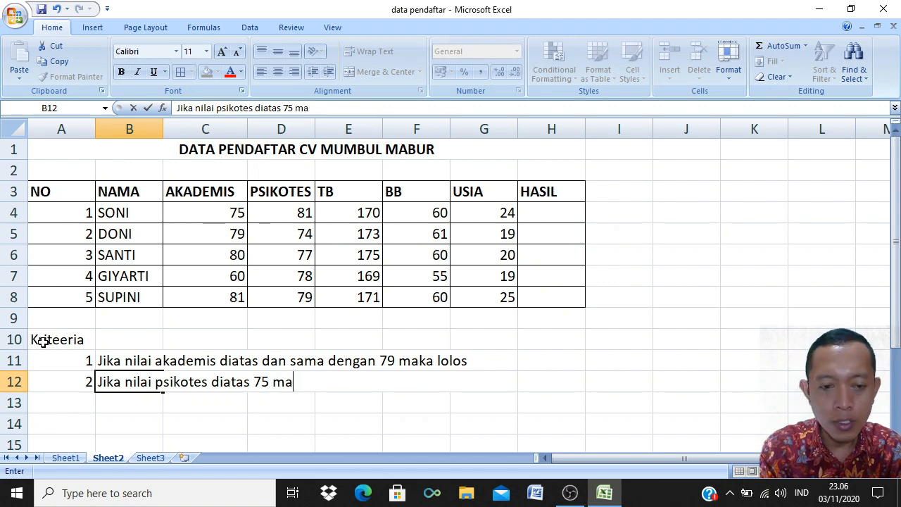
key("Return")
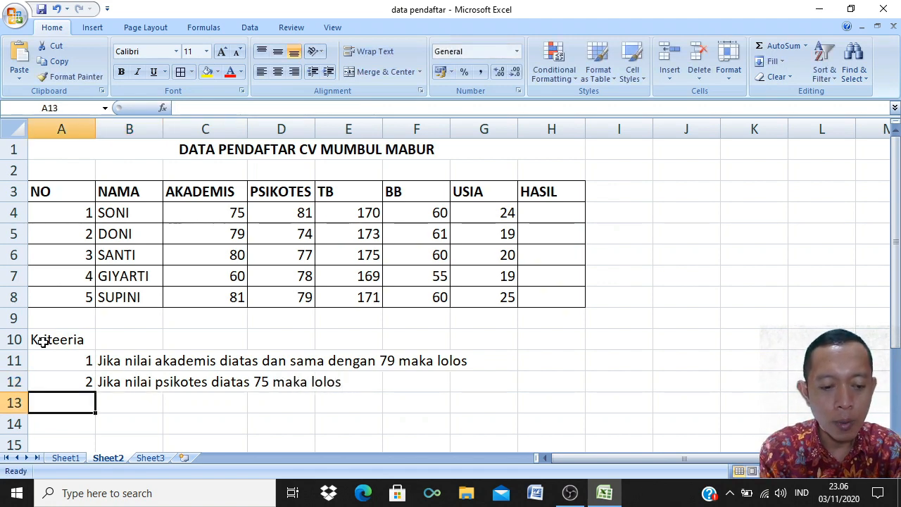
Enter criterion 3 in row 13, with "Jika tinggi badan diantara 170-175 cm maka lolos" in B13
type("3")
key("Tab")
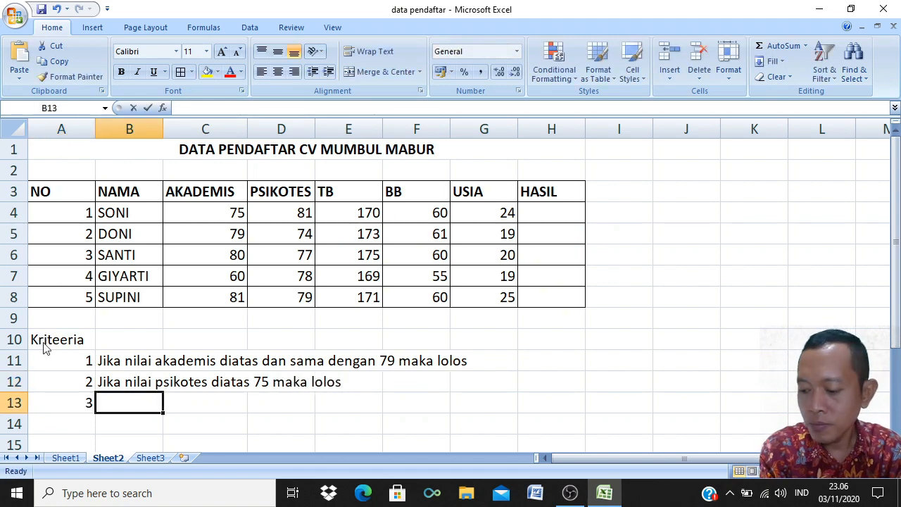
type("Jika tingg")
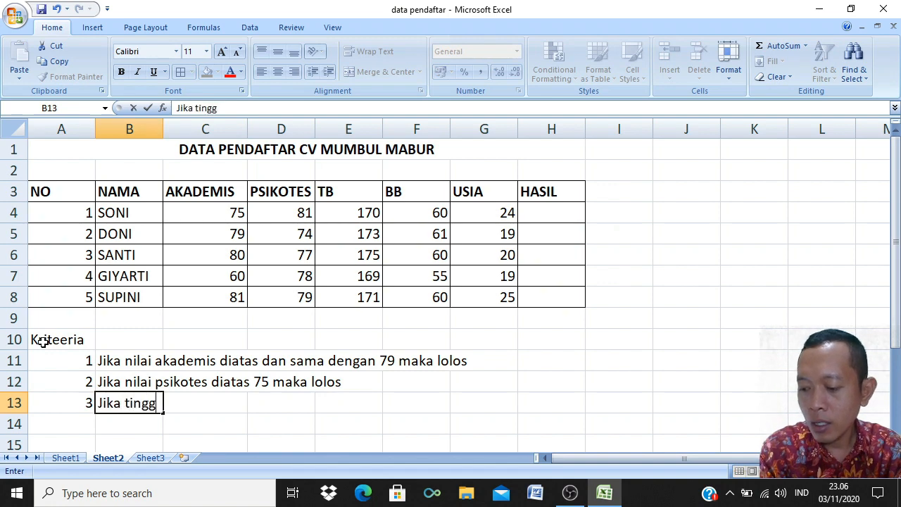
type("i badan diant")
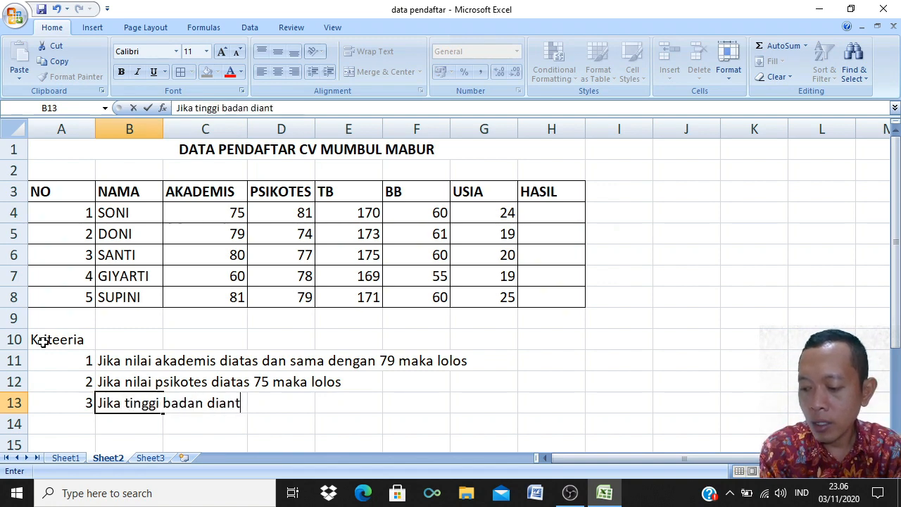
type("ara 170")
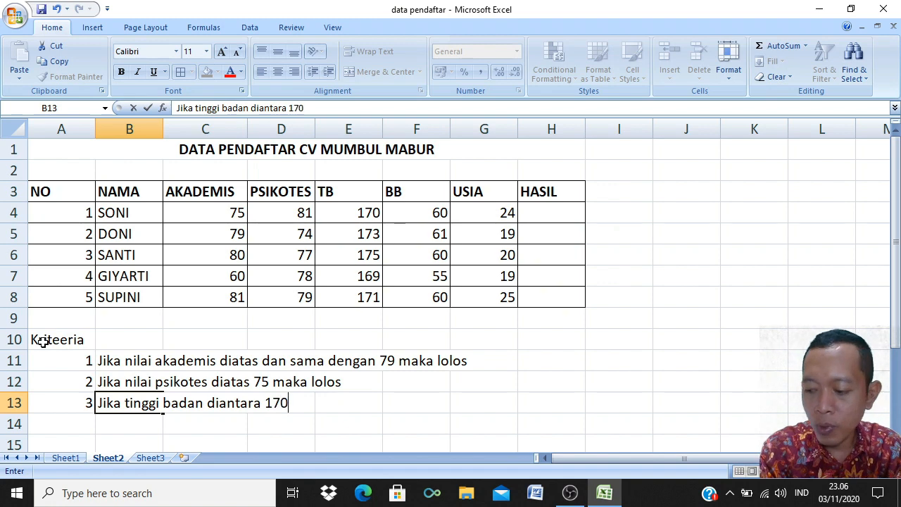
type("-17")
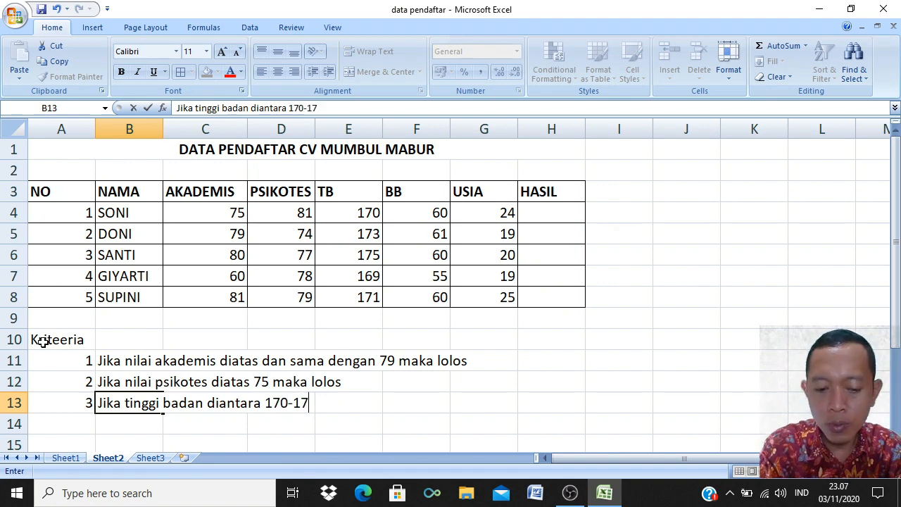
type("5 c, ,")
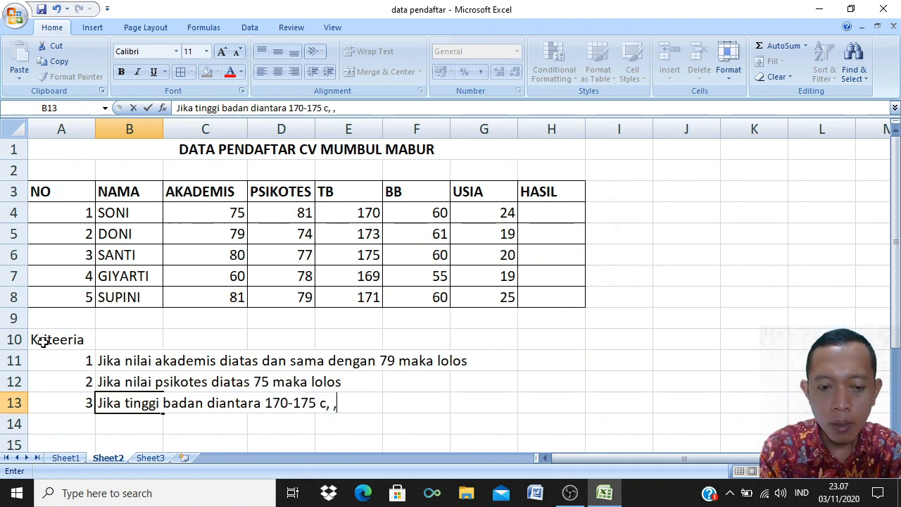
key("BackSpace")
key("BackSpace")
key("BackSpace")
type("m")
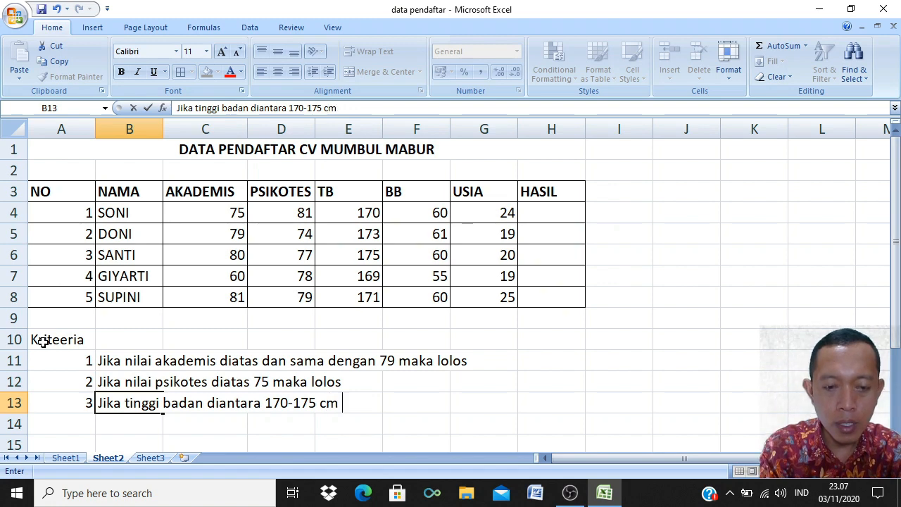
type(" maka lolos")
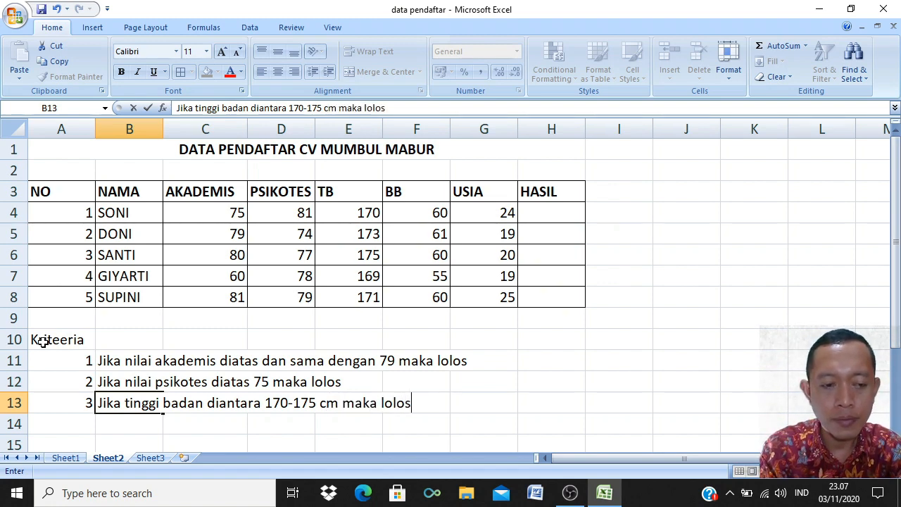
key("Return")
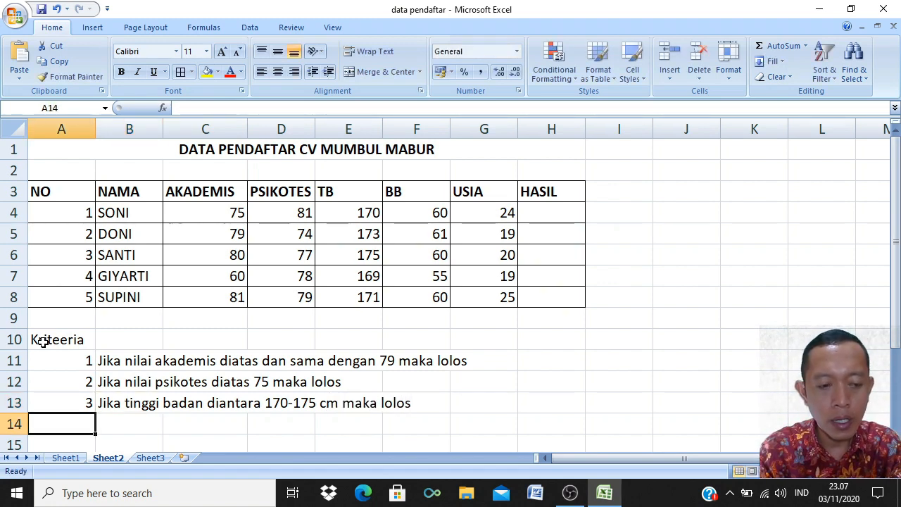
Enter criterion 4 in row 14, with "Jika berat badan diantara 60-70 kg maka lolos" in B14
type("4")
key("Tab")
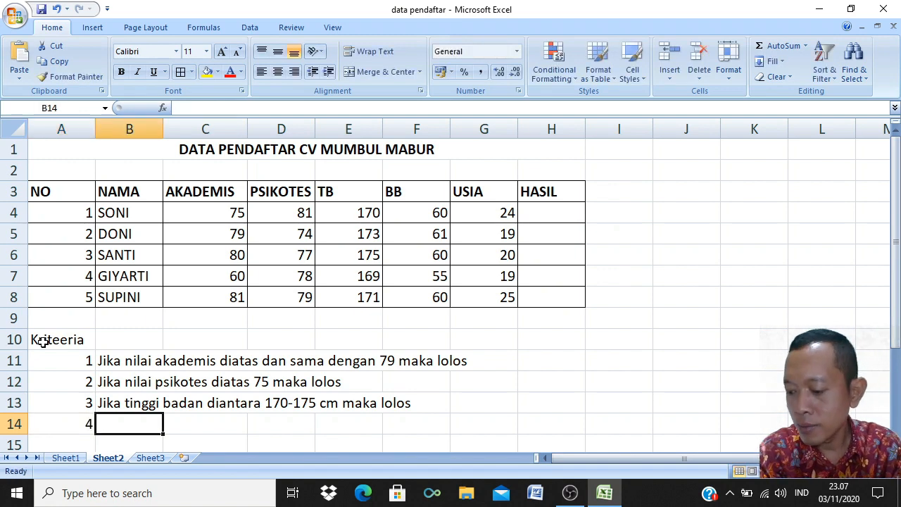
type("Jika bera")
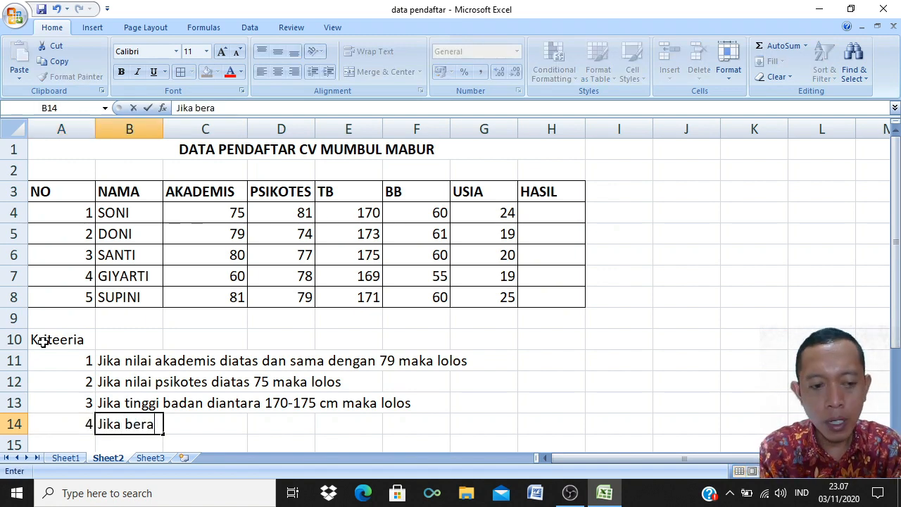
type("t badan d")
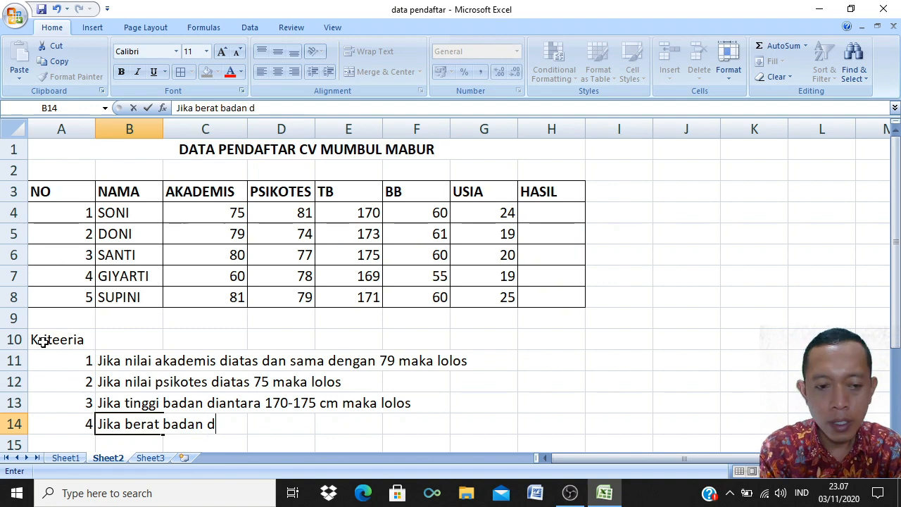
type("iantara ")
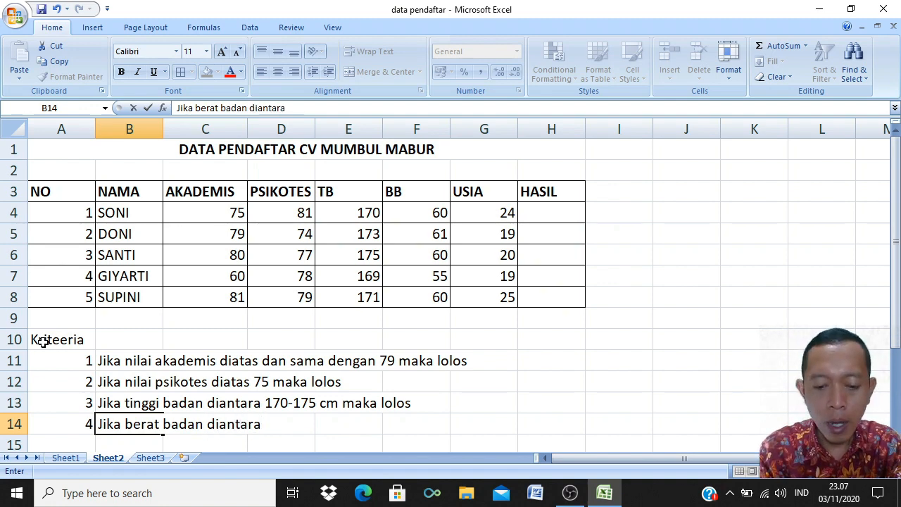
type("60-")
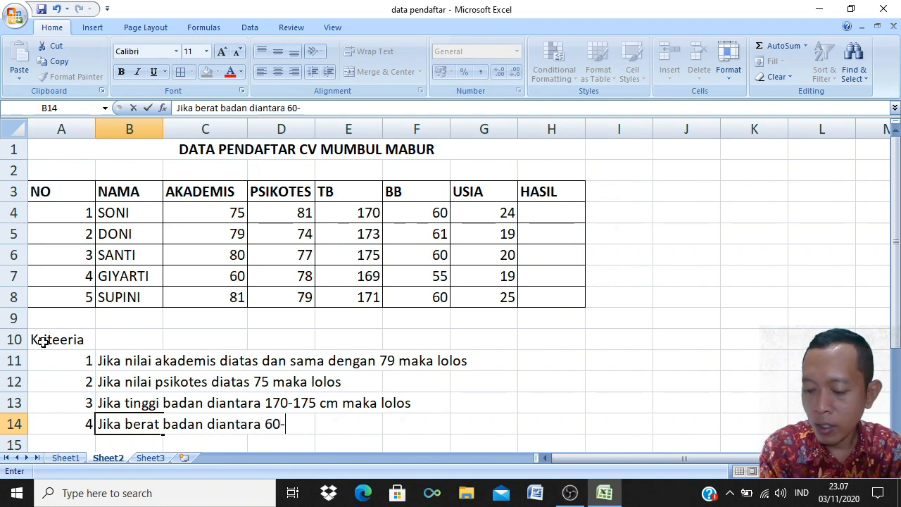
type("70 kg ")
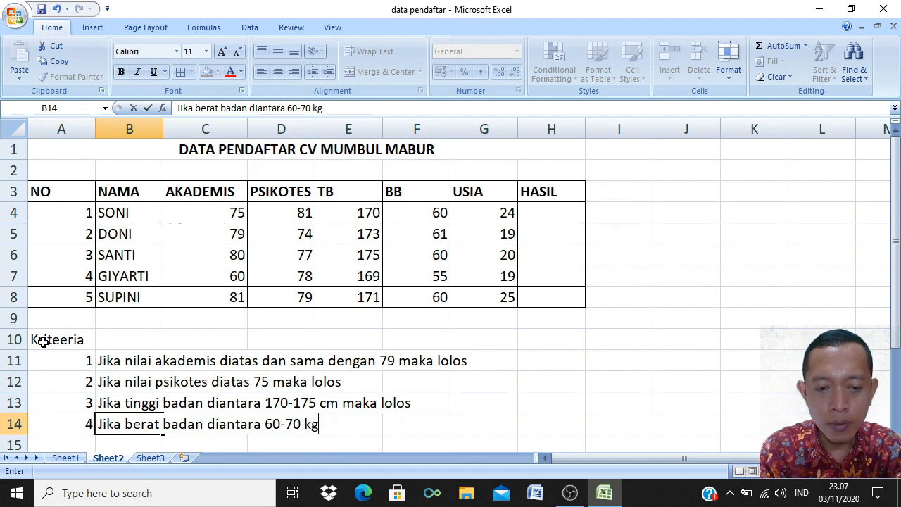
type("maka lolos")
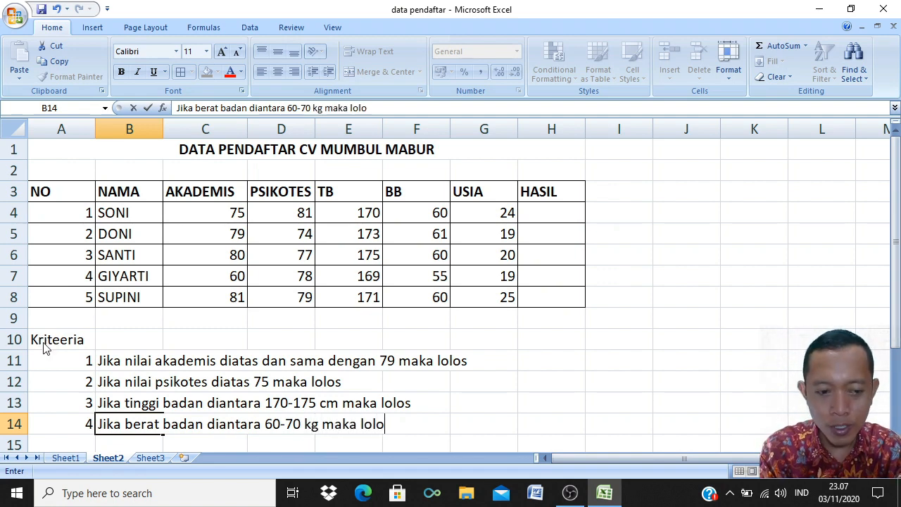
key("Return")
Enter criterion 5 in row 15, with "Jika usia diantara 18-22 th maka lolos" in B15
type("5")
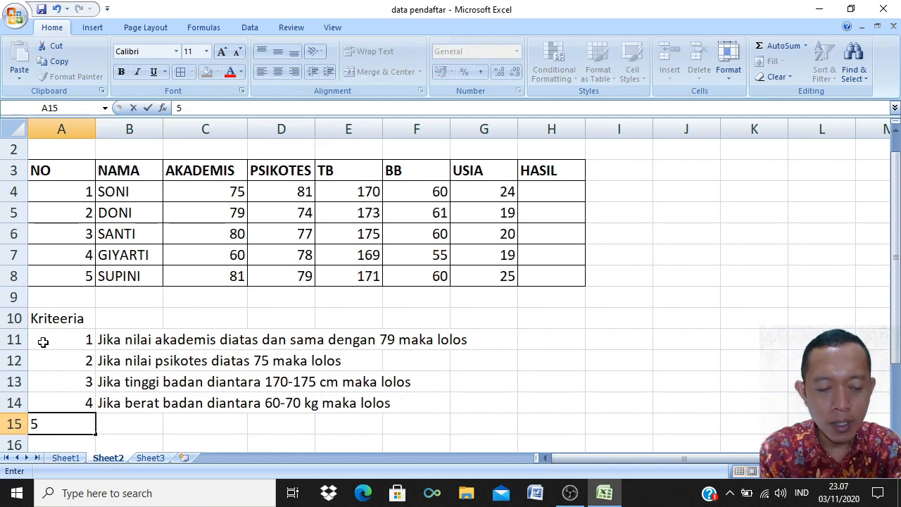
key("Tab")
type("j")
key("BackSpace")
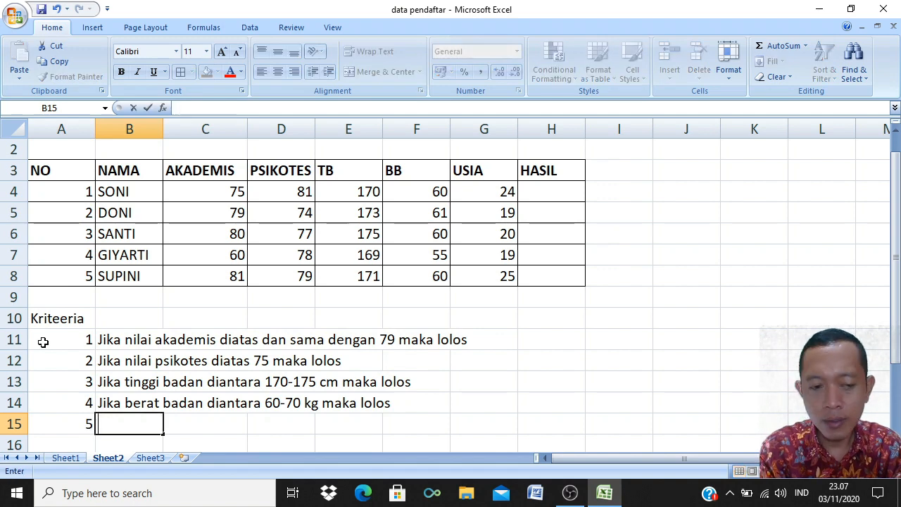
type("Jika usia ")
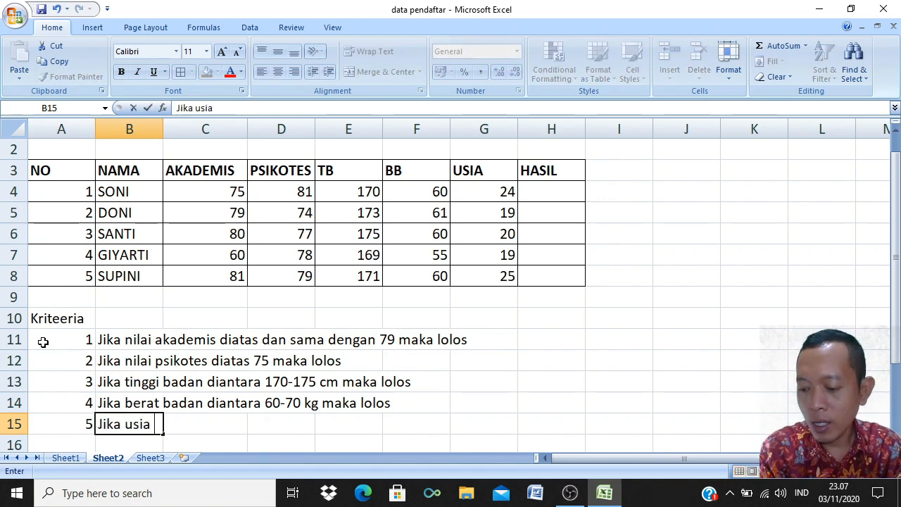
type("diantara")
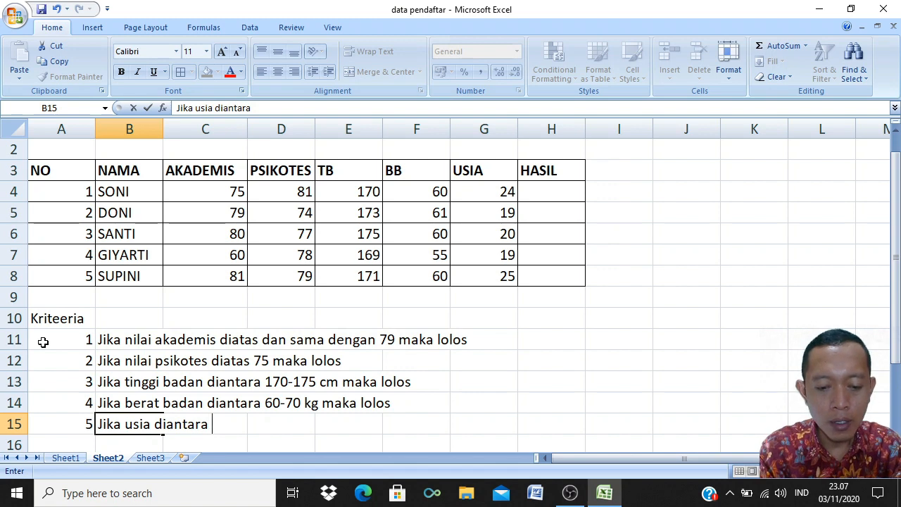
type(" 18-22 t")
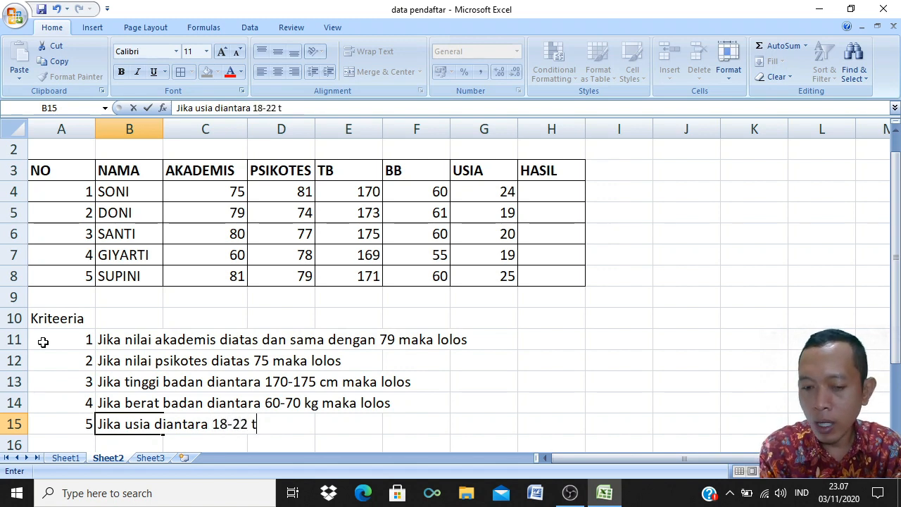
type("h maka")
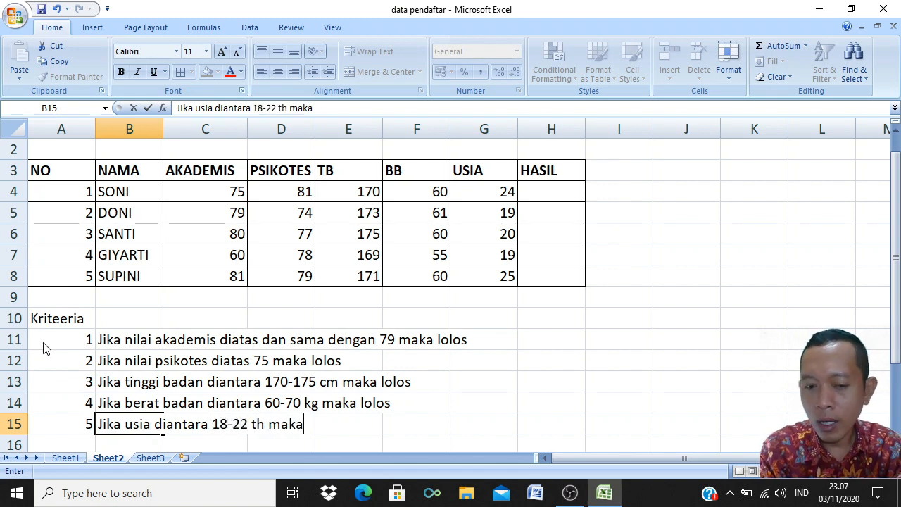
type(" lolos")
key("Return")
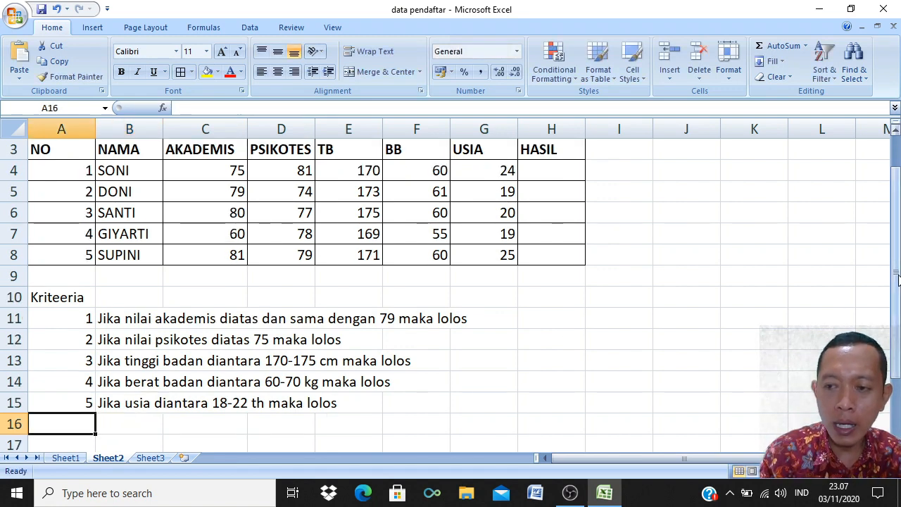
Review the academic criterion in B11 against the AKADEMIS column, and the psychotest criterion in B12
left_click_drag(896, 283, 898, 253)
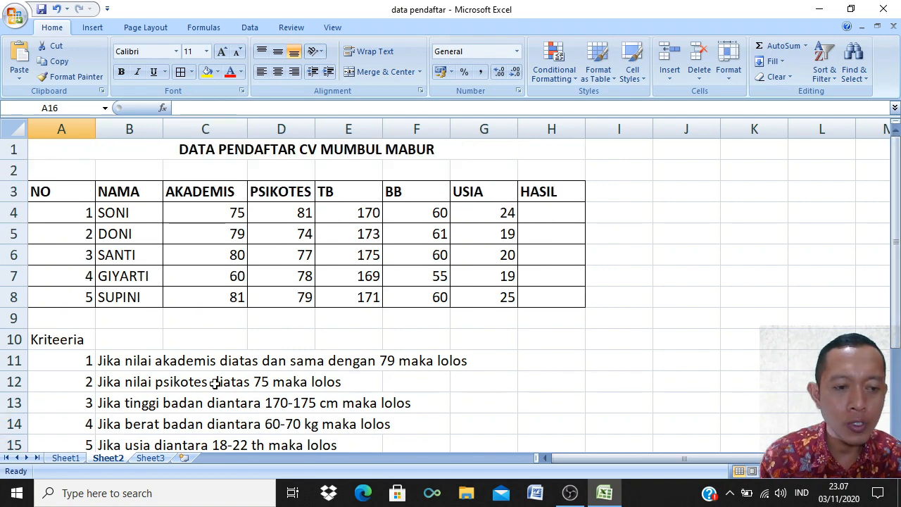
left_click(112, 364)
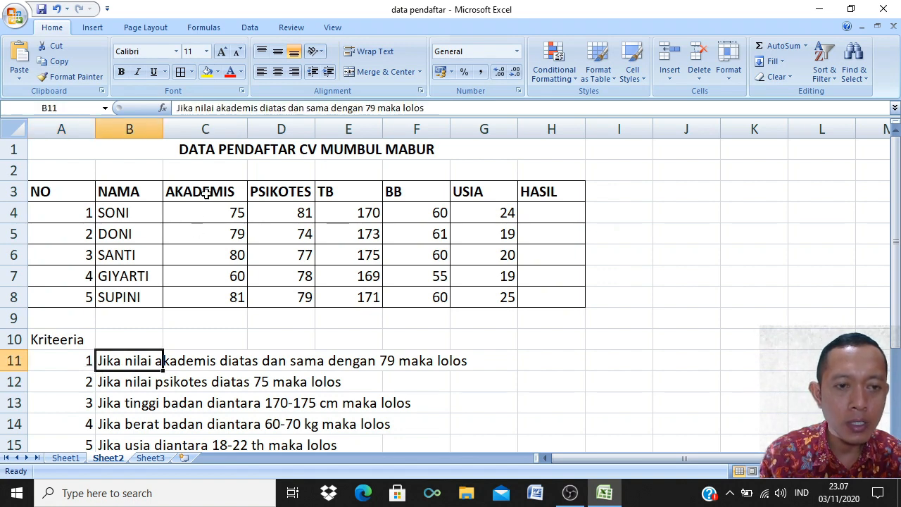
left_click(216, 121)
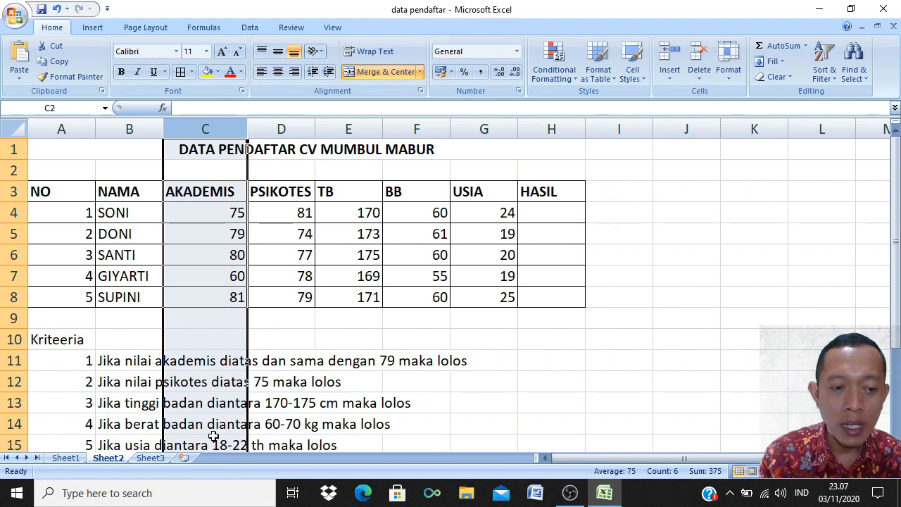
left_click(115, 383)
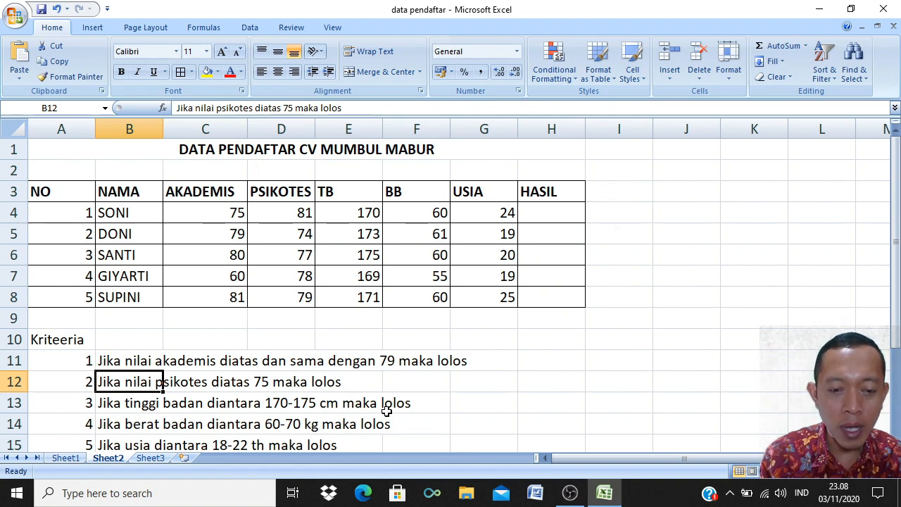
Review the weight criterion in B14 and the whole criteria list in B11:B15 against the first applicant's academic and psychotest scores
left_click(110, 426)
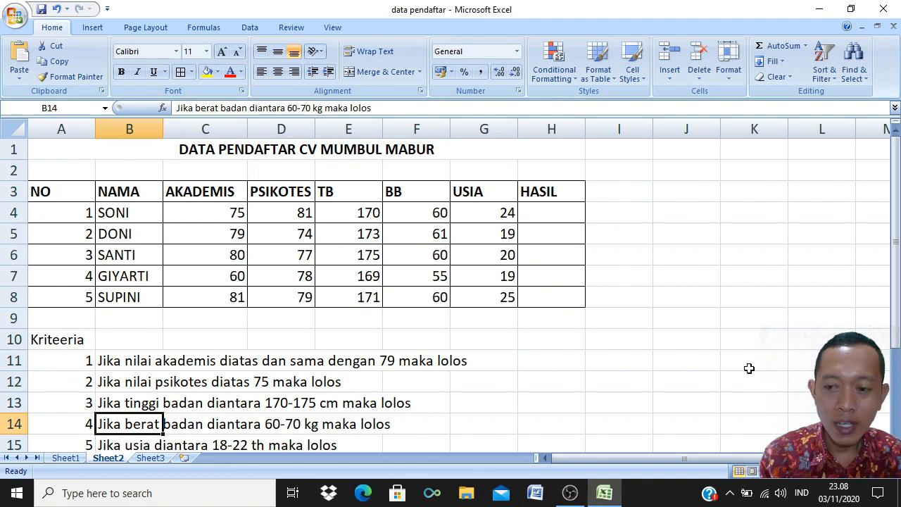
scroll(876, 349, "down", 1)
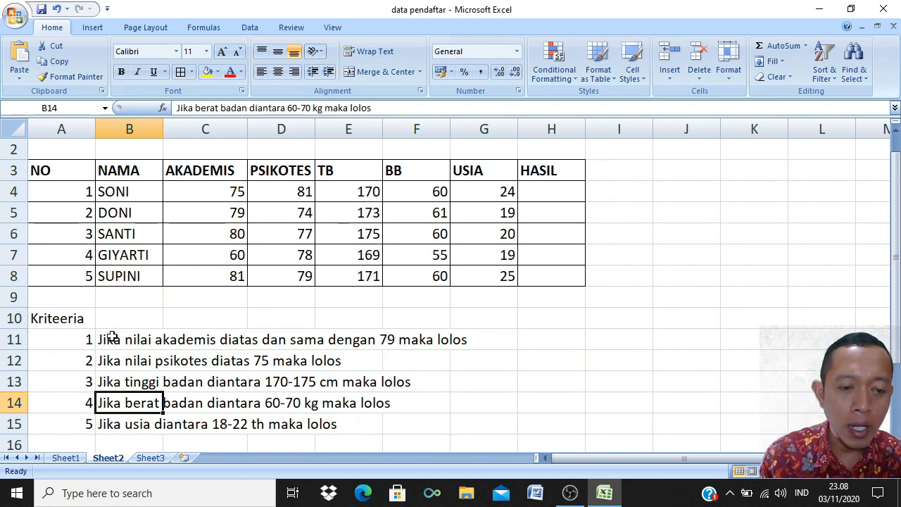
left_click_drag(111, 338, 462, 420)
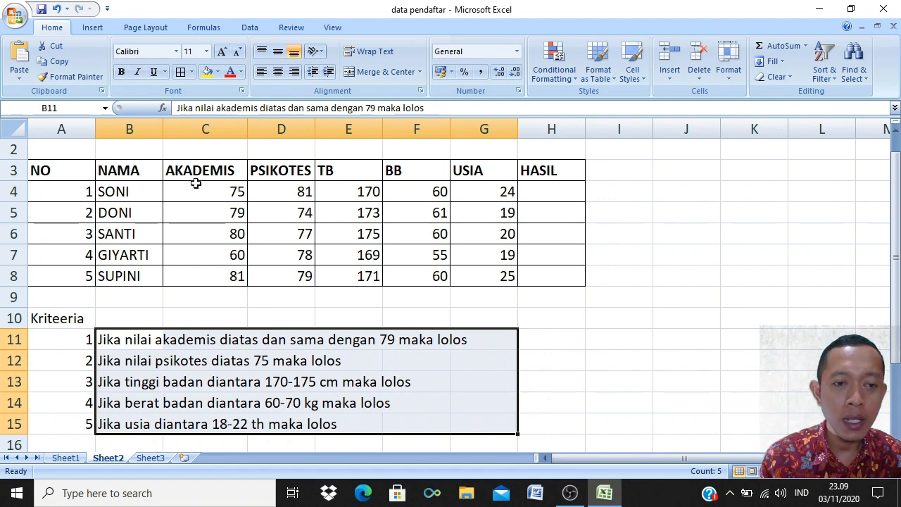
left_click(312, 186)
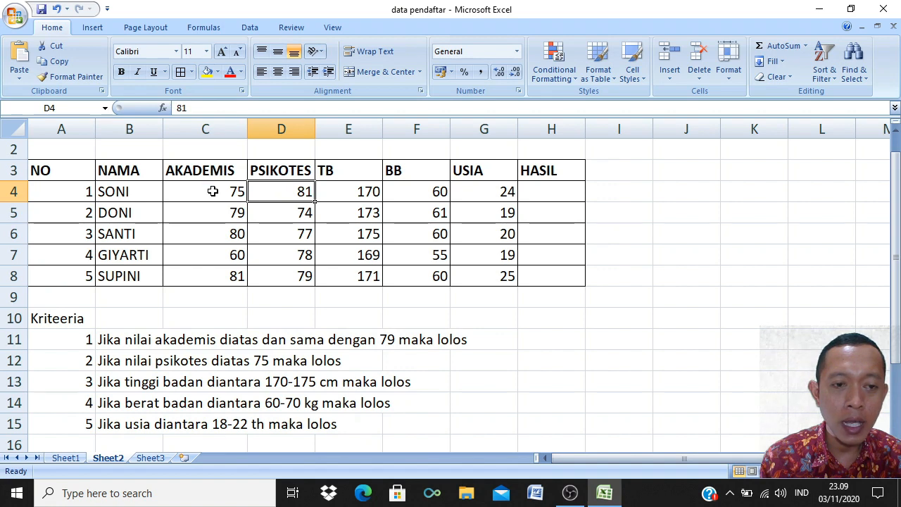
left_click(212, 193)
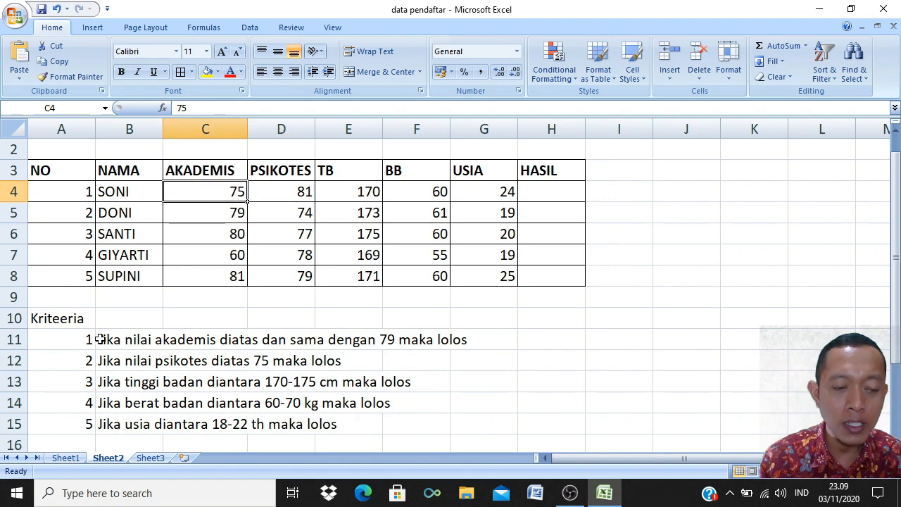
Insert an empty column between the AKADEMIS and PSIKOTES columns
left_click(272, 127)
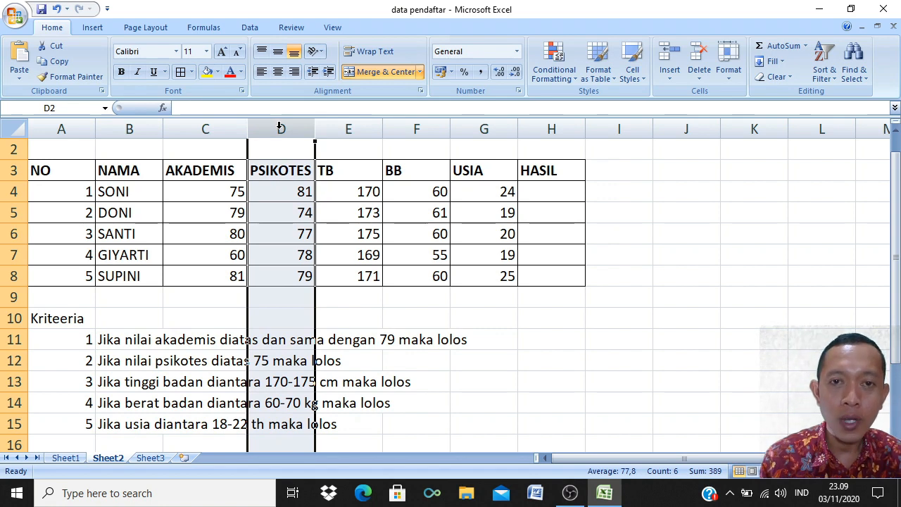
right_click(281, 130)
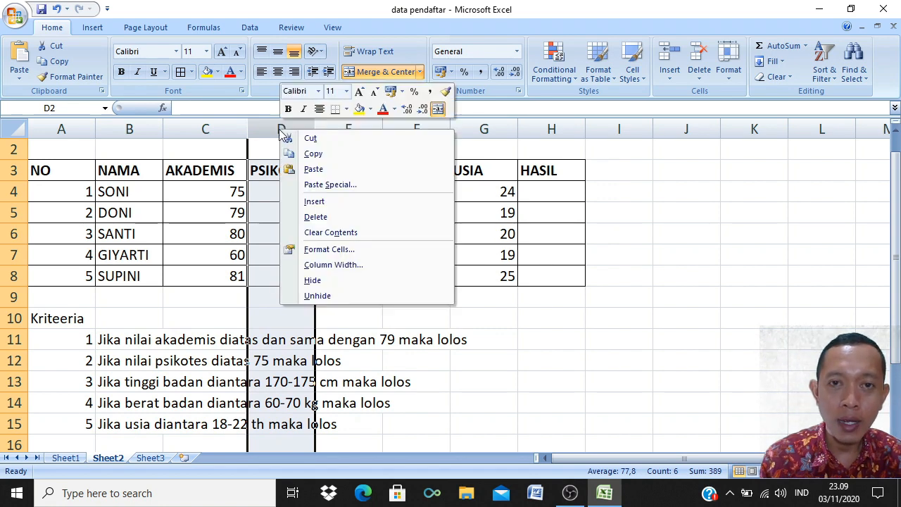
left_click(337, 200)
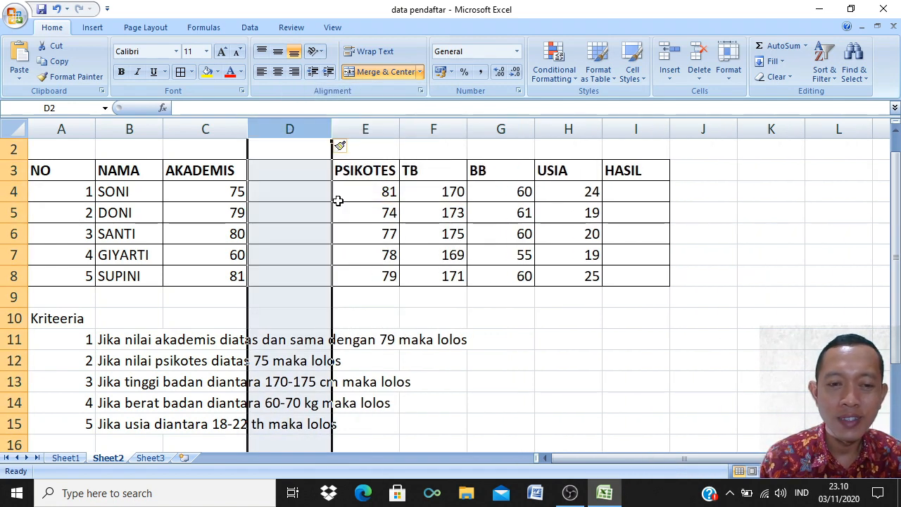
Start an IF formula in D4 with the logical test C4>=79, following the academic criterion in B11
left_click(297, 190)
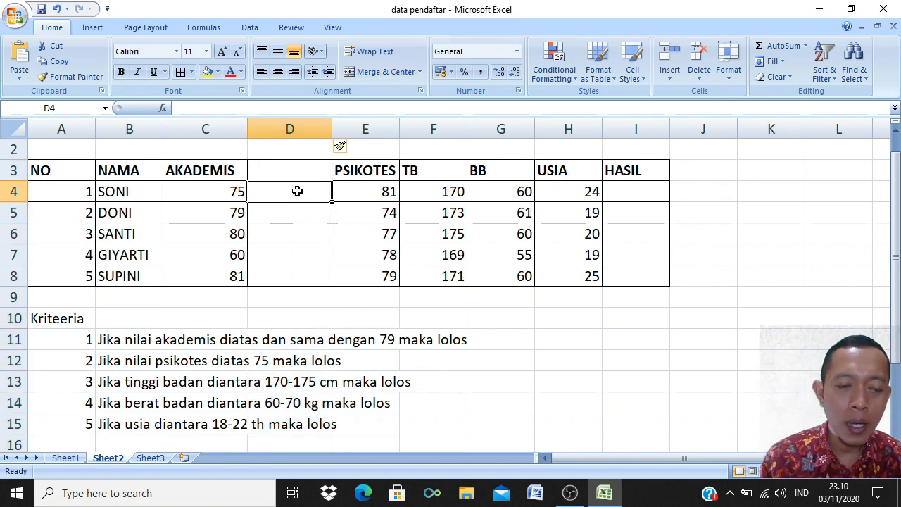
left_click(99, 341)
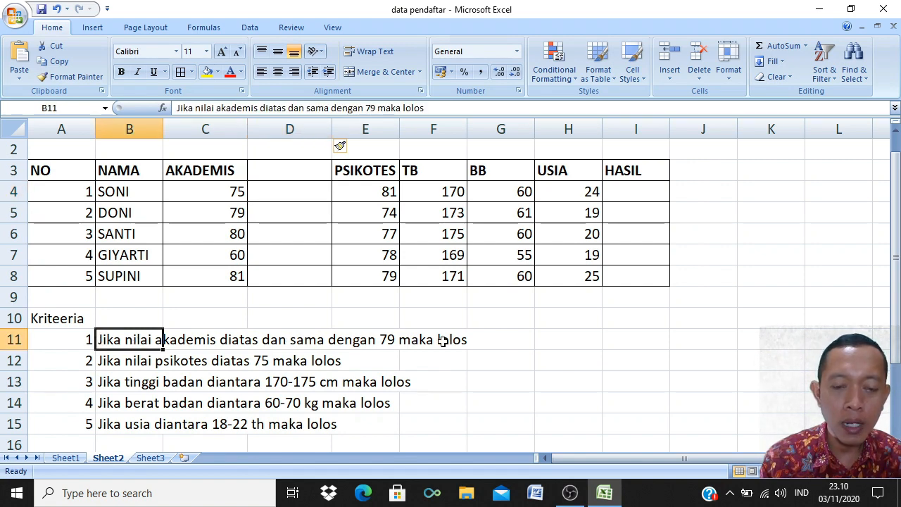
left_click(271, 192)
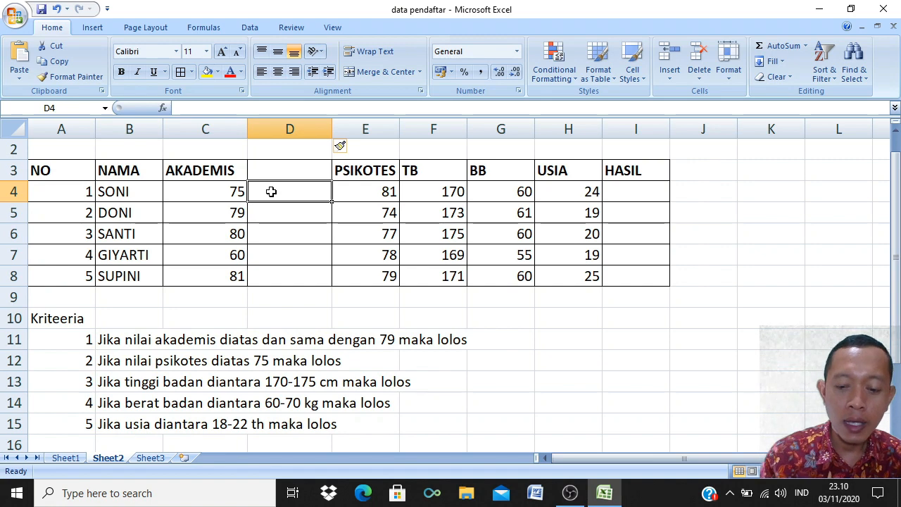
type("=")
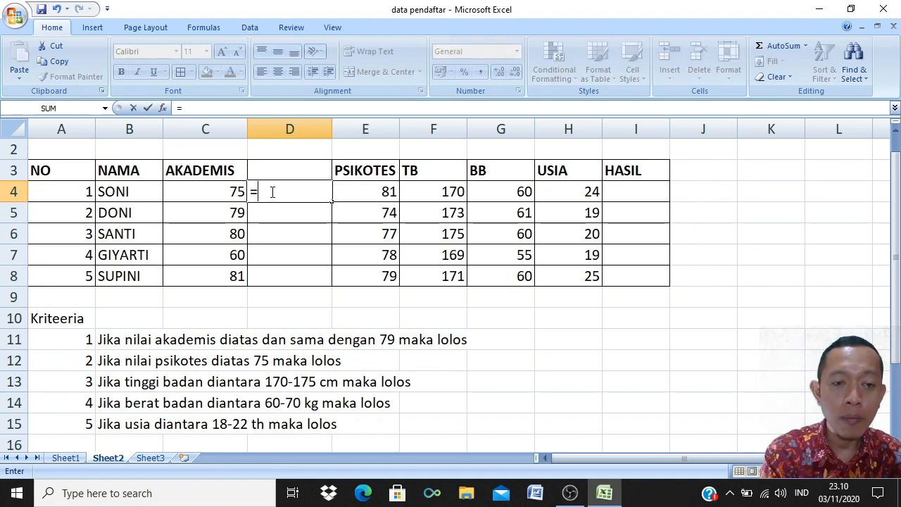
type("if")
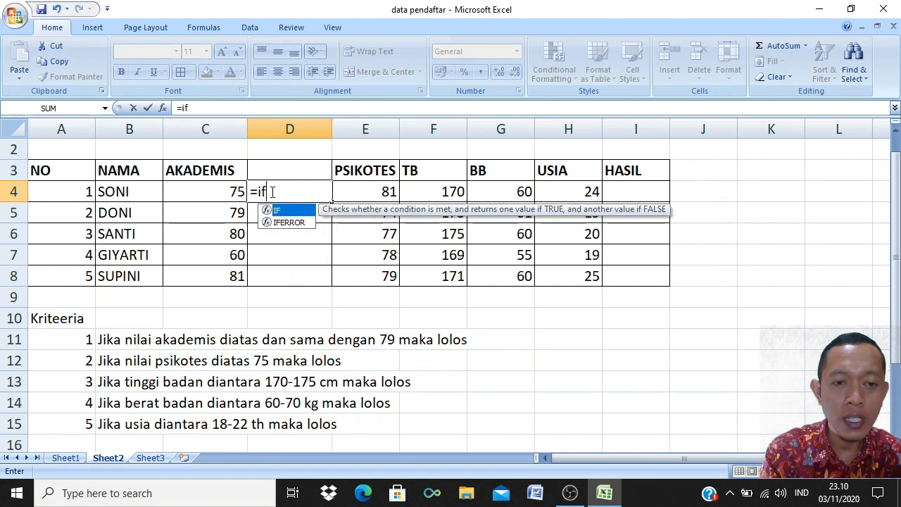
double_click(284, 210)
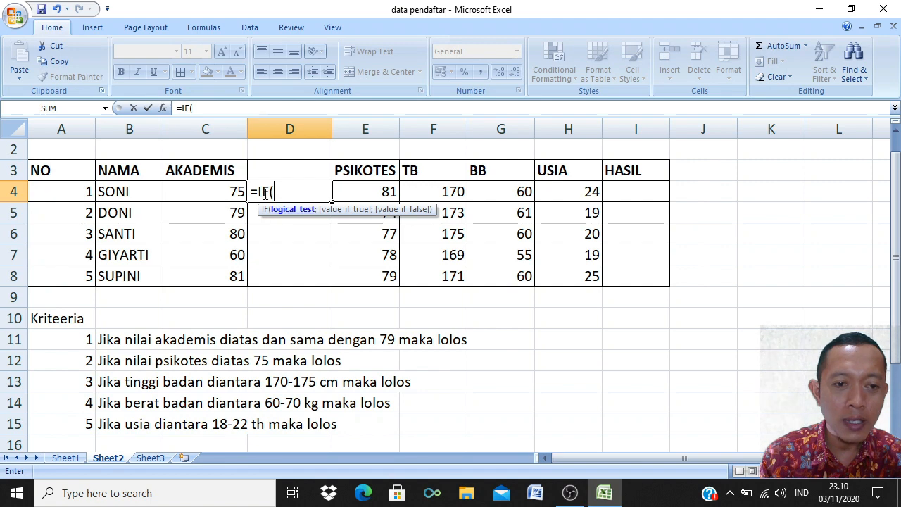
left_click(217, 196)
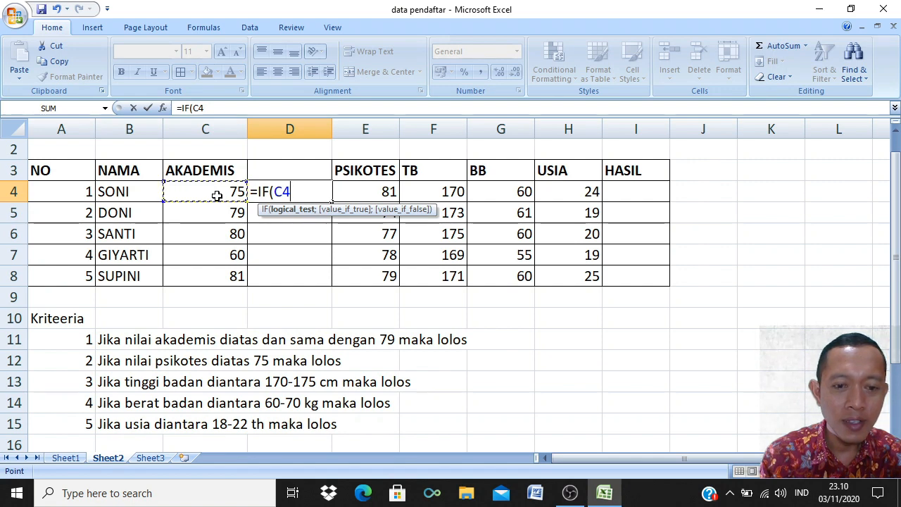
type(">")
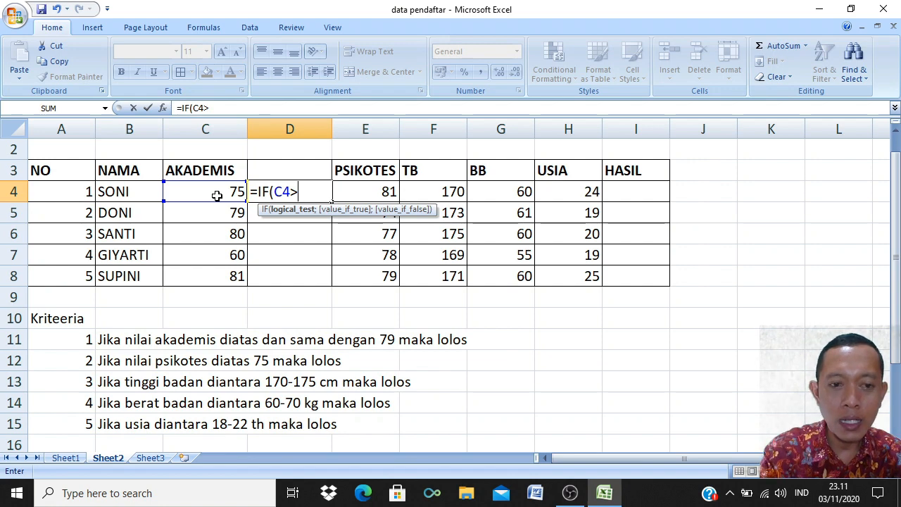
type("=")
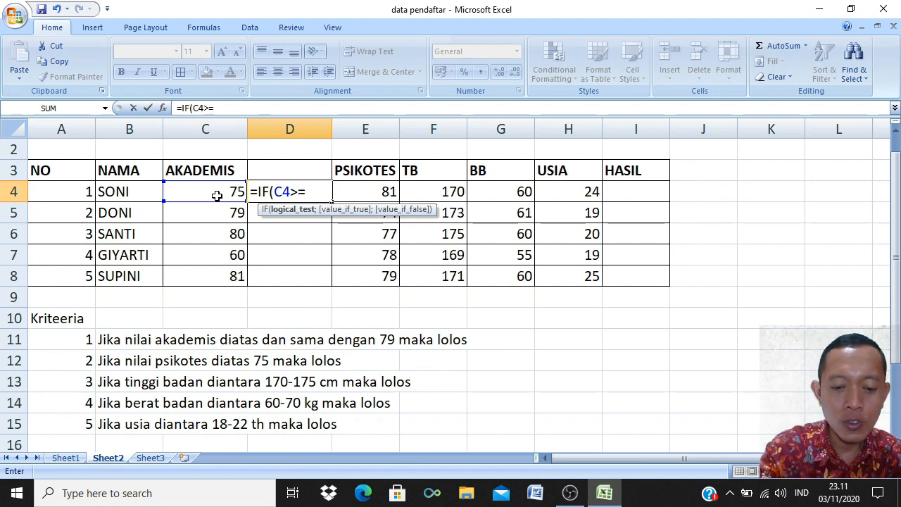
type("70")
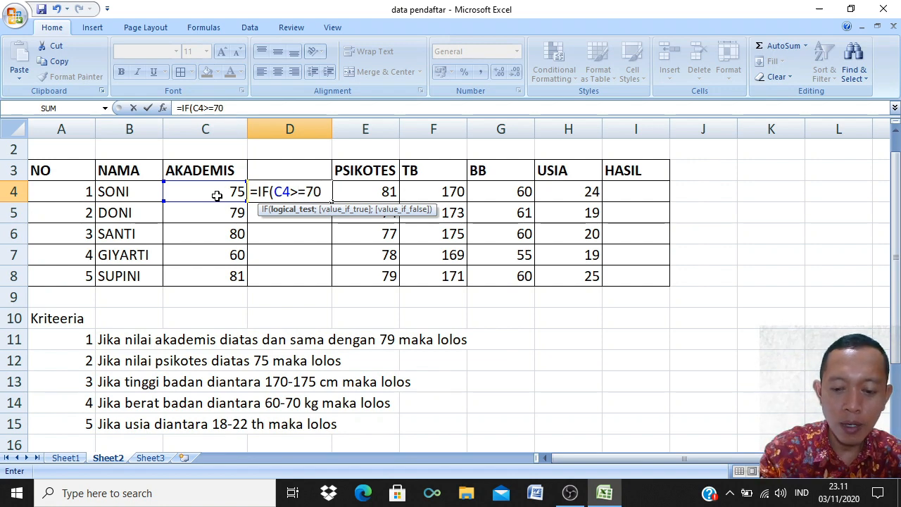
key("BackSpace")
type("9")
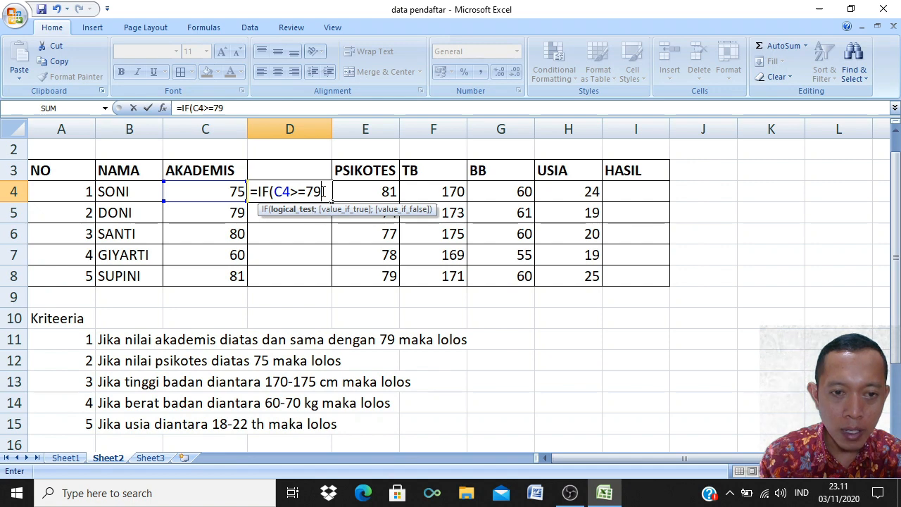
Add "LOLOS" as the value if true in D4's IF formula, separating the arguments with a semicolon
left_click_drag(323, 191, 274, 191)
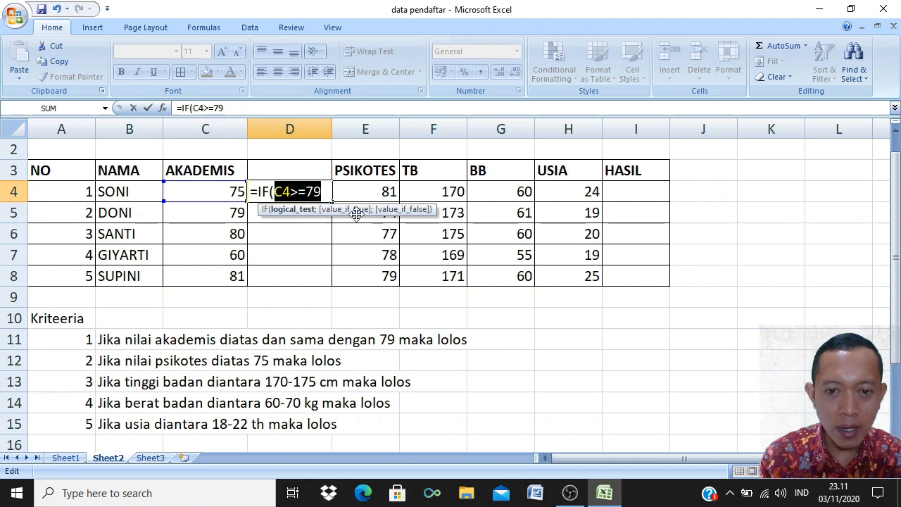
left_click(325, 192)
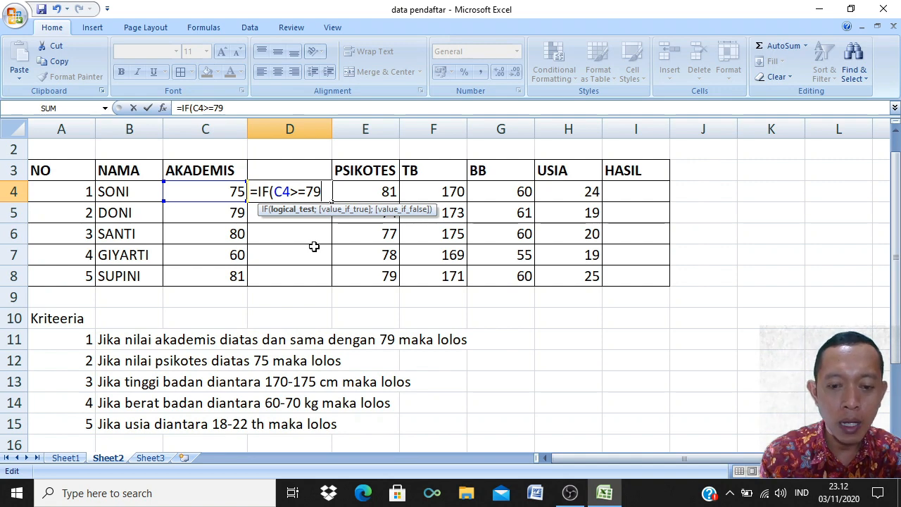
type(";")
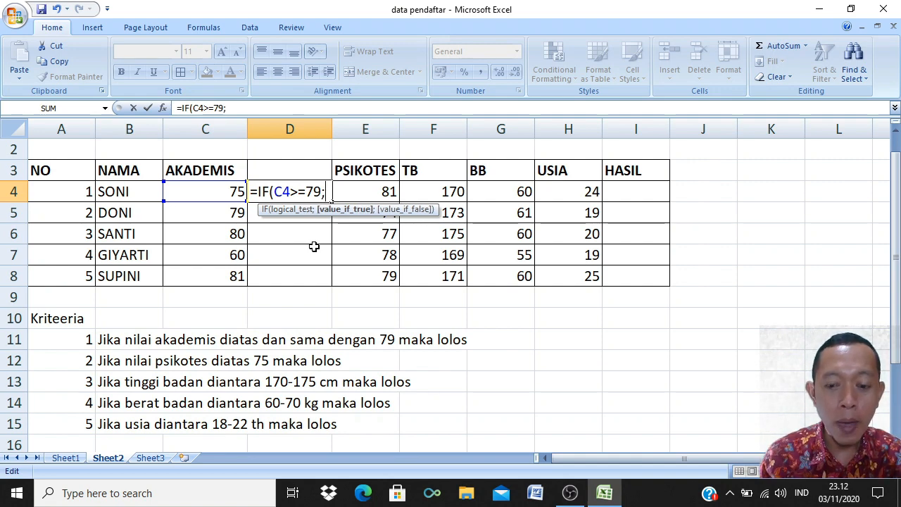
type("\"")
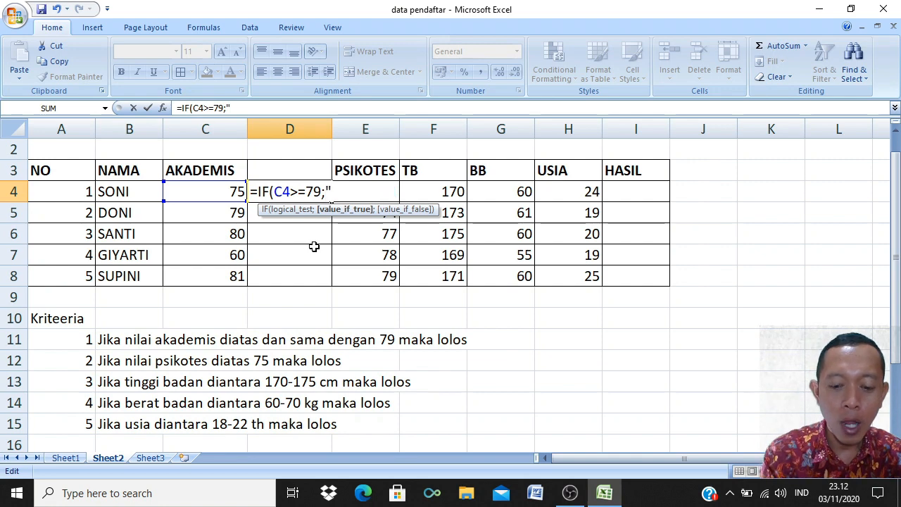
type("LOLO")
type("S")
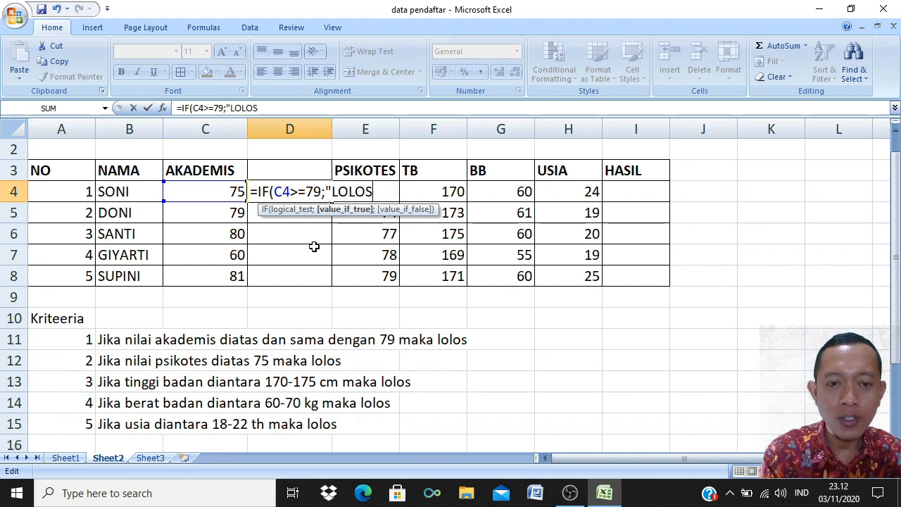
type("\"")
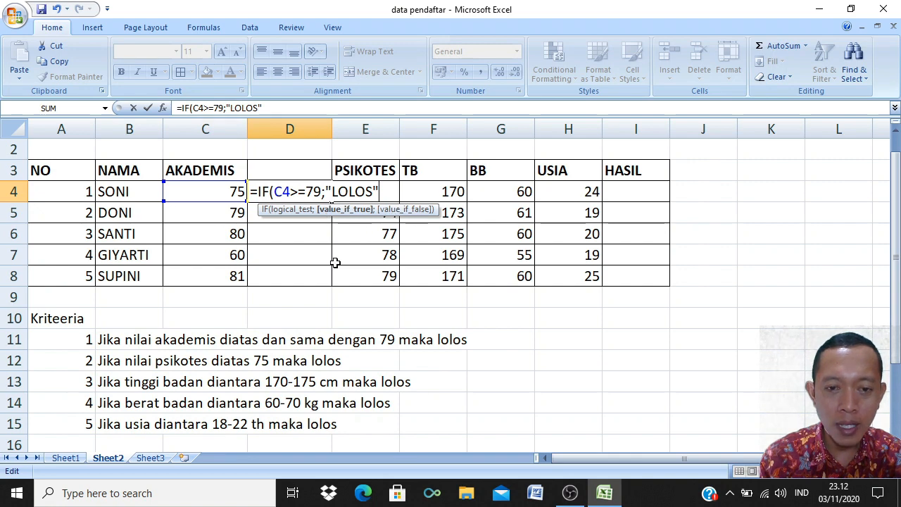
Add "GAGAL" as the value if false and complete the formula in D4 as =IF(C4>=79;"LOLOS";"GAGAL")
type(";")
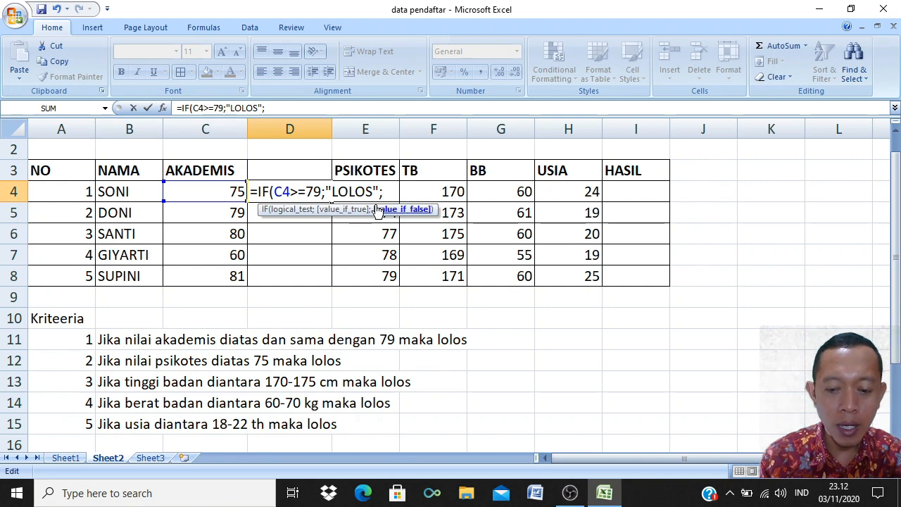
type("\"GA")
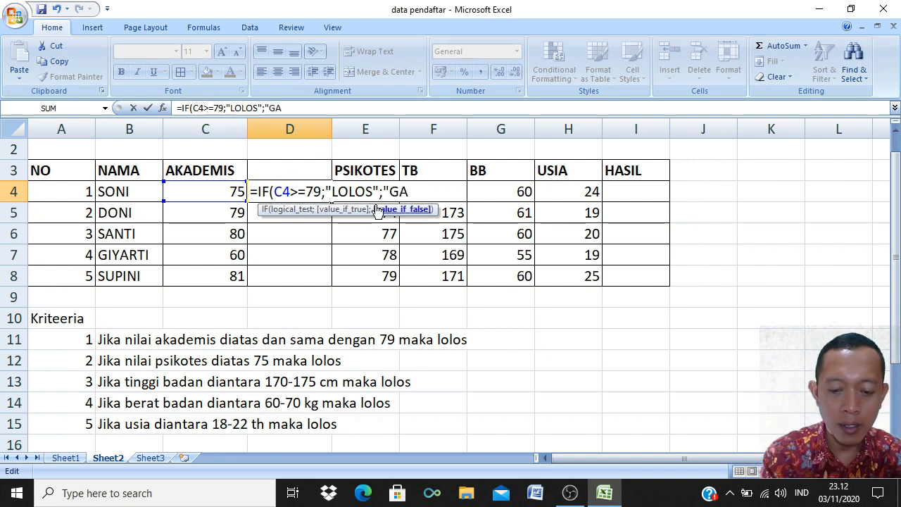
type("GAL")
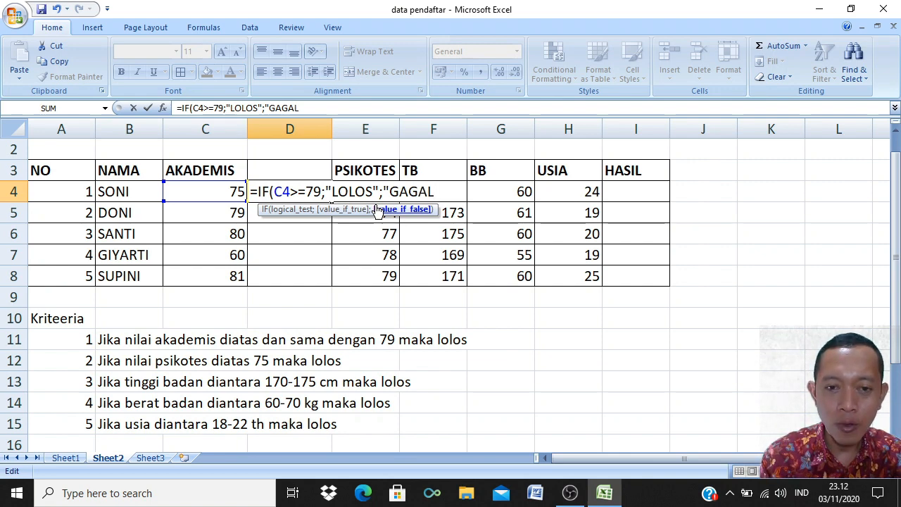
type("\"")
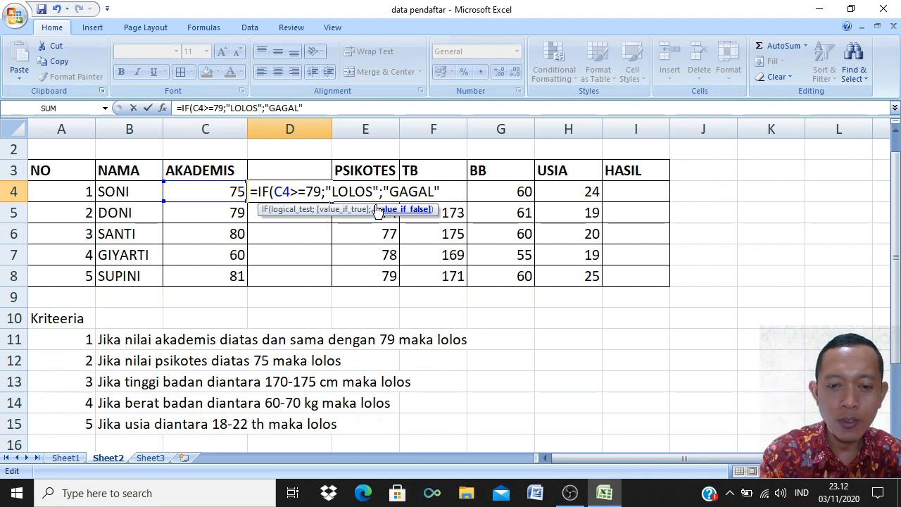
type(")")
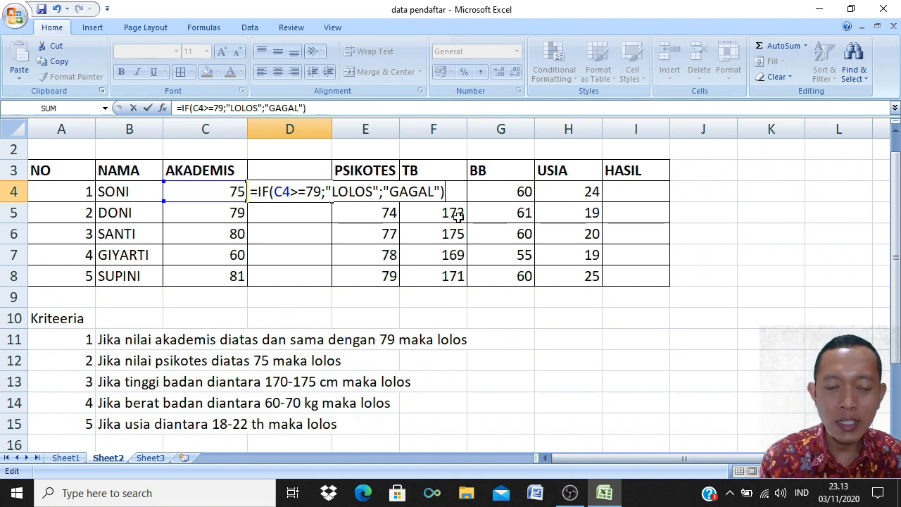
key("Return")
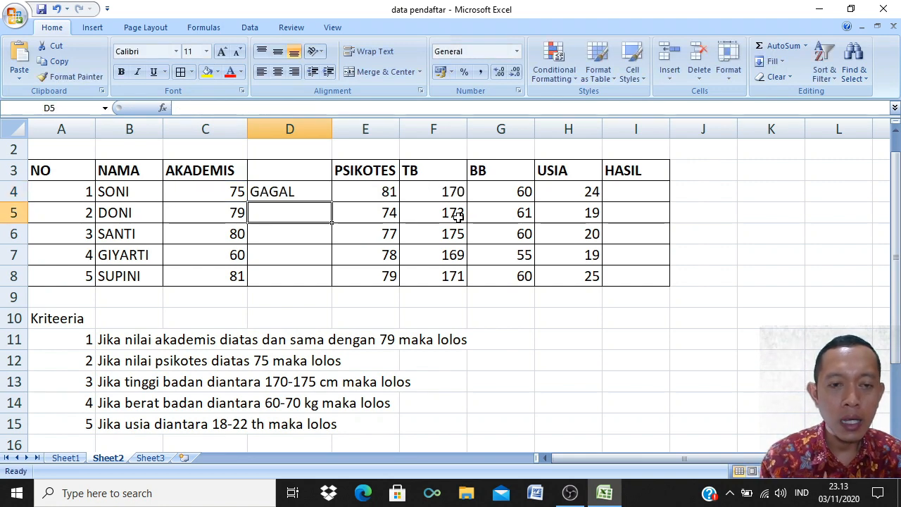
Check the formula result in D4 and compare the academic criterion with the AKADEMIS scores in C5, C6 and C8
left_click(308, 187)
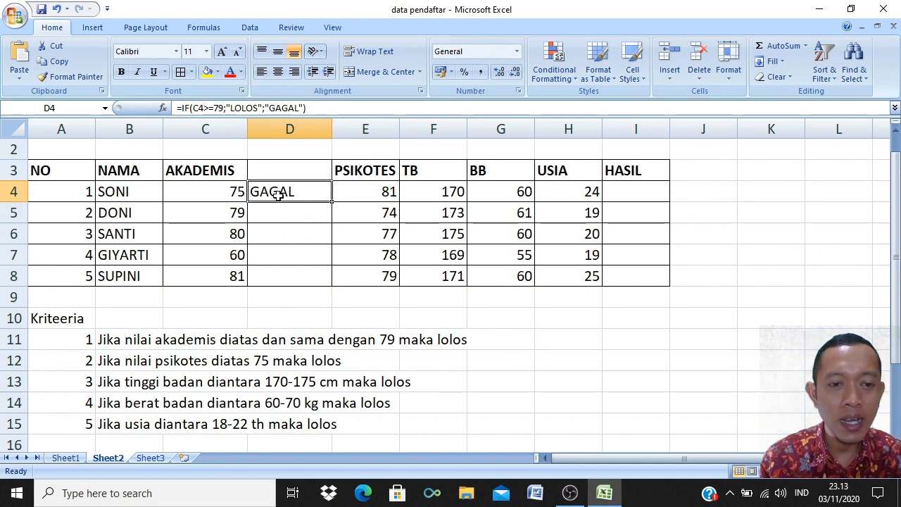
left_click(230, 214)
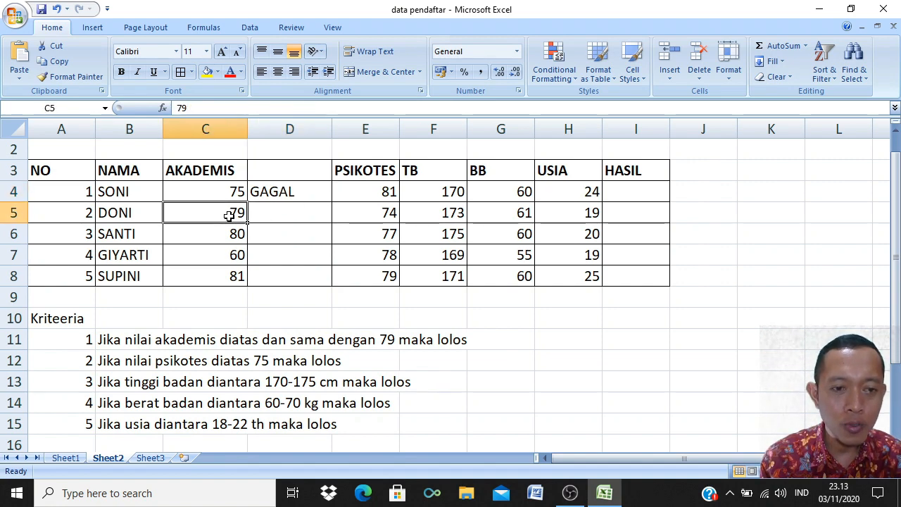
left_click(231, 233)
left_click(230, 277)
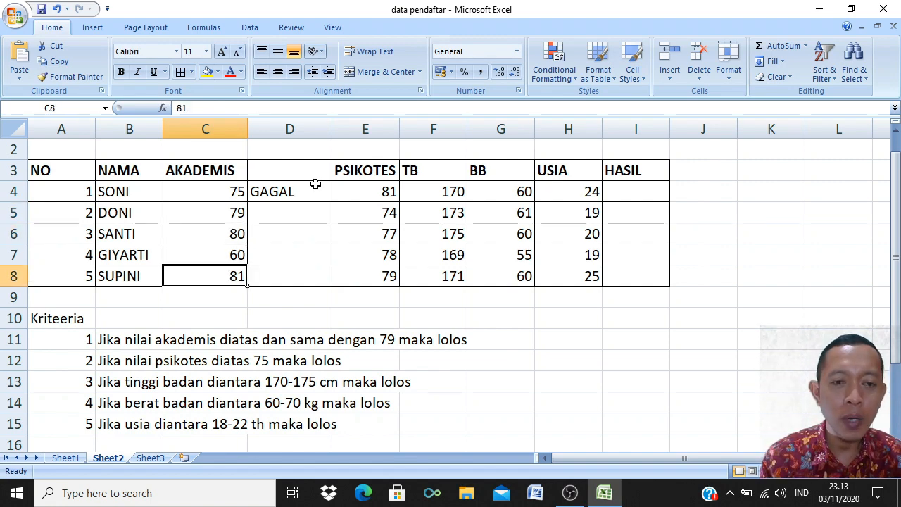
left_click(314, 184)
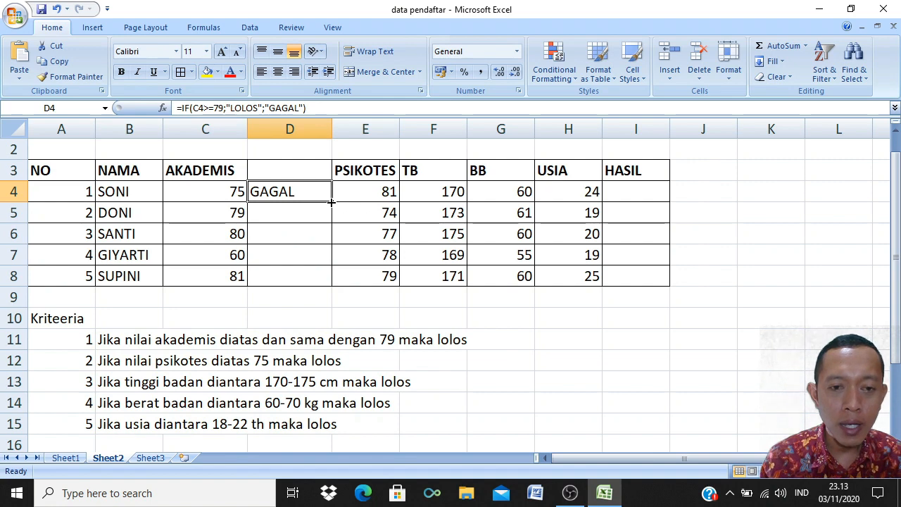
Fill the academic IF formula from D4 down to D8 and check the results in D5 and D6 against their AKADEMIS scores
left_click_drag(330, 202, 333, 284)
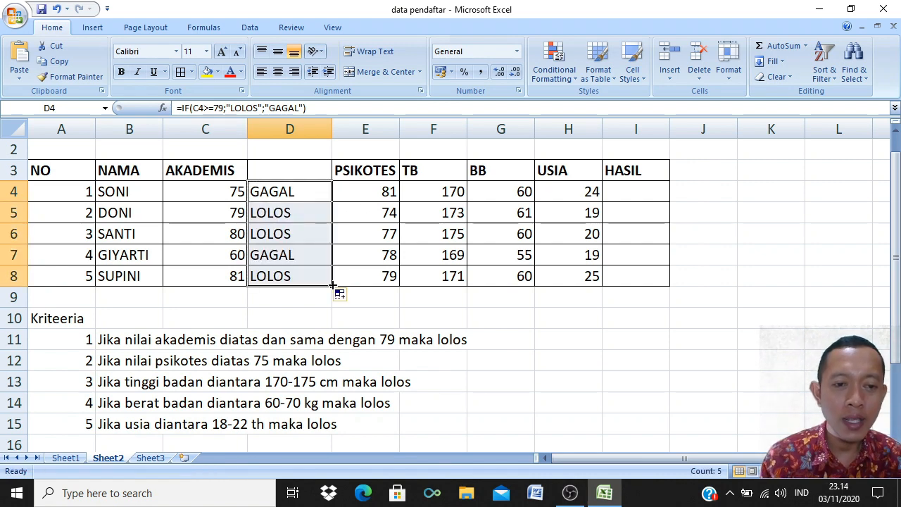
left_click(227, 214)
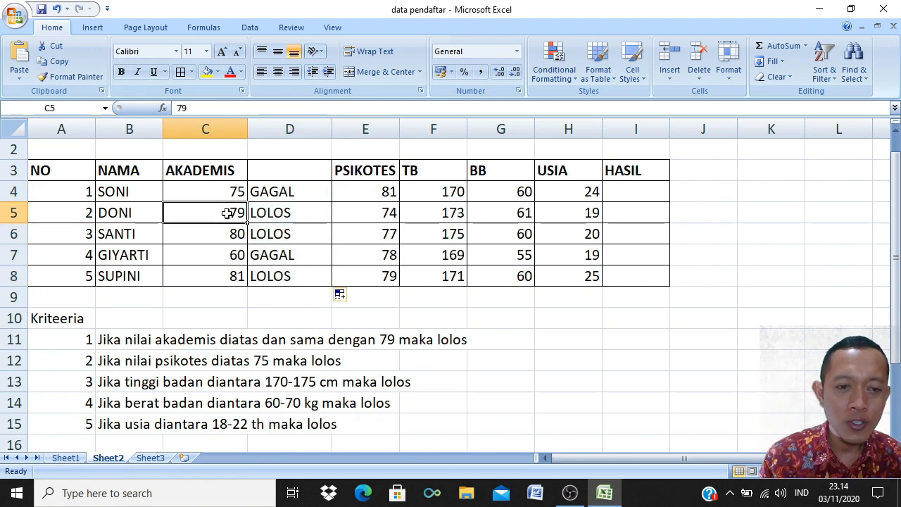
left_click(271, 212)
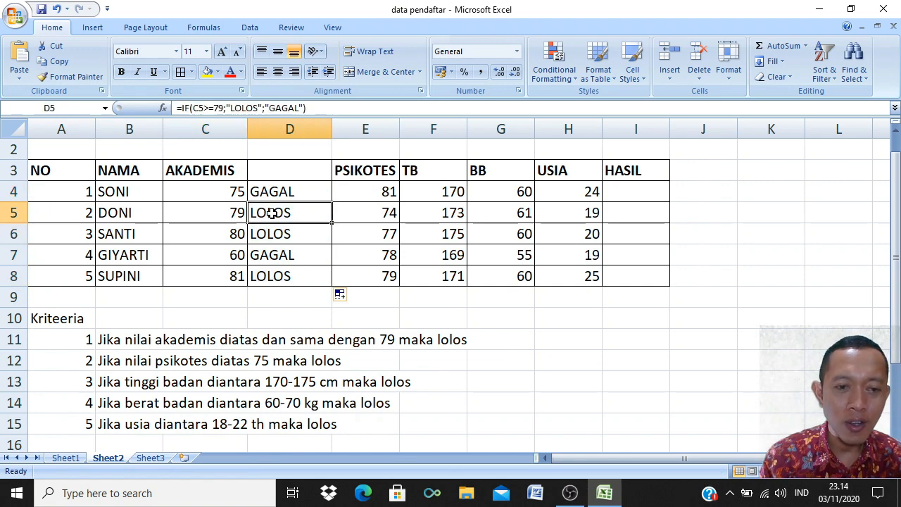
left_click(237, 232)
left_click(271, 233)
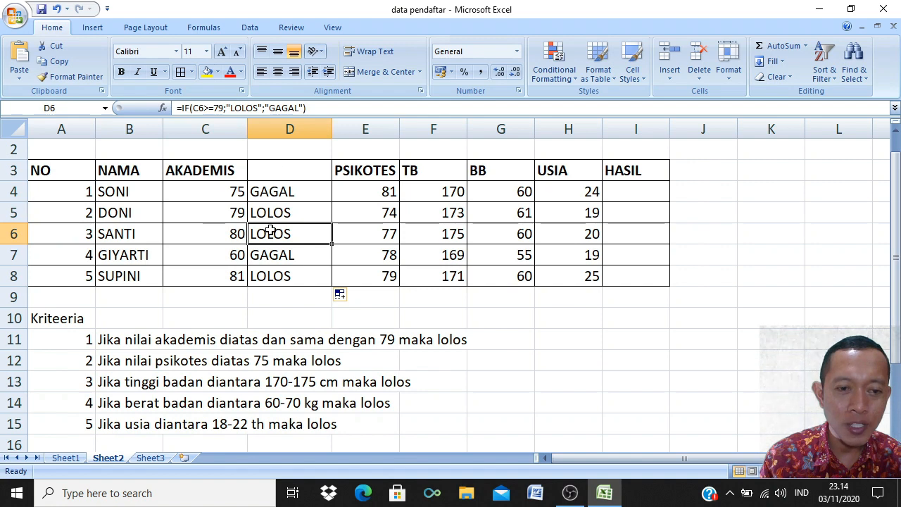
left_click(277, 184)
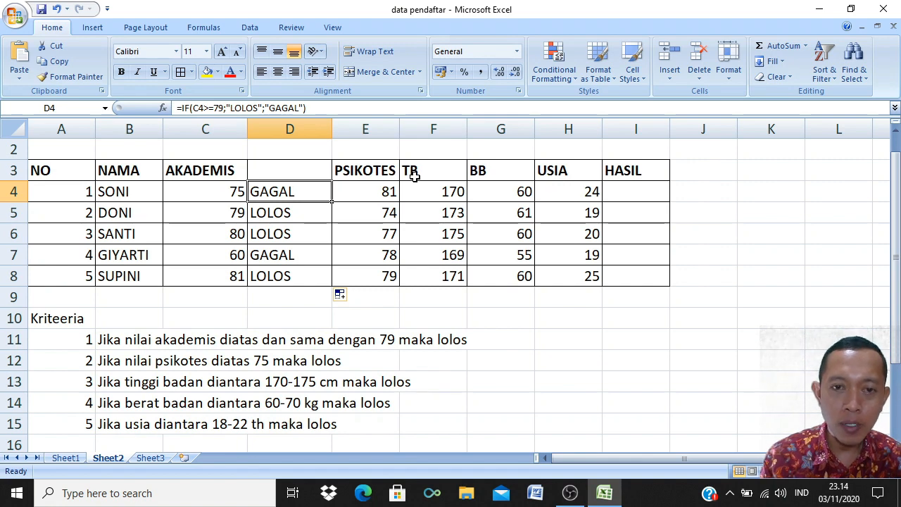
Insert an empty column between PSIKOTES and TB for the psychological test result
left_click(429, 126)
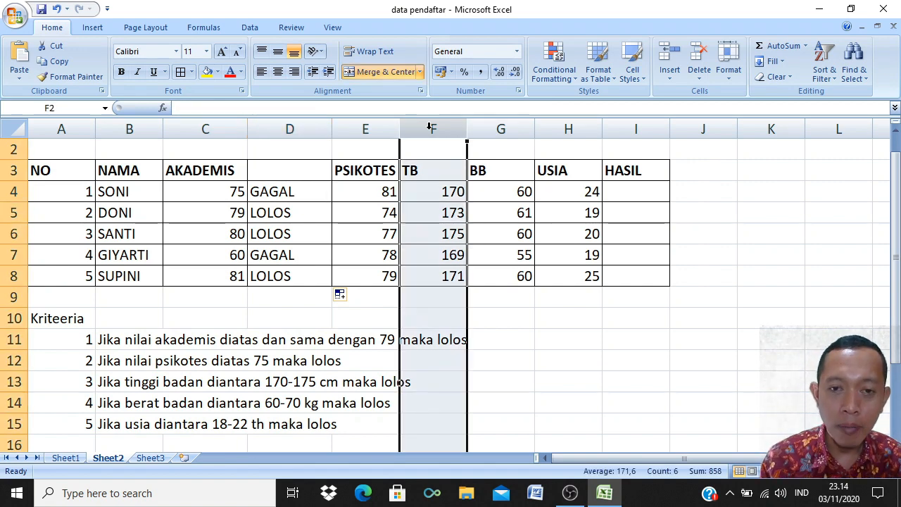
right_click(430, 127)
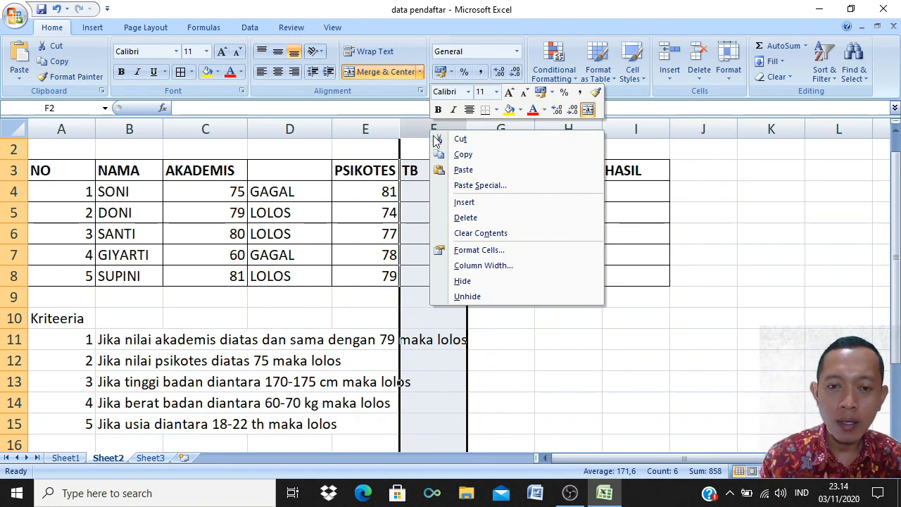
left_click(469, 202)
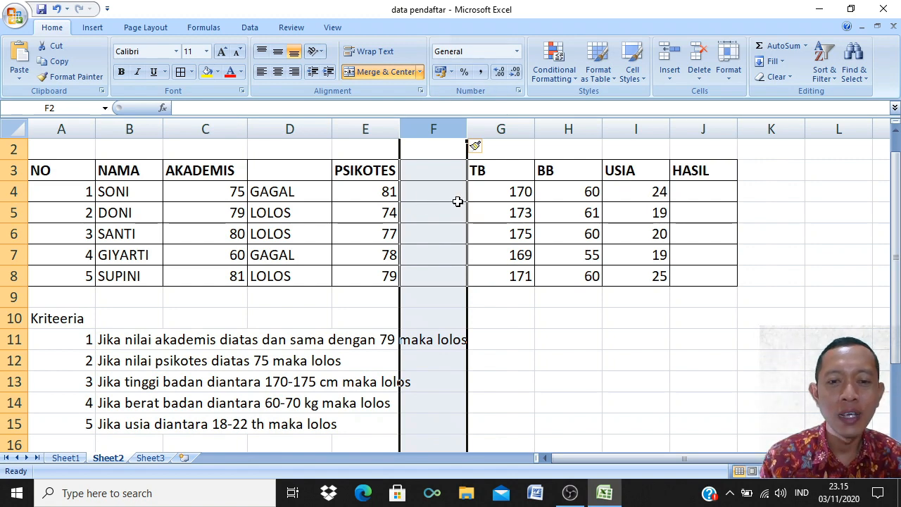
Review the PSIKOTES criterion in B12 and start an IF formula in F4 for the first applicant
left_click(442, 197)
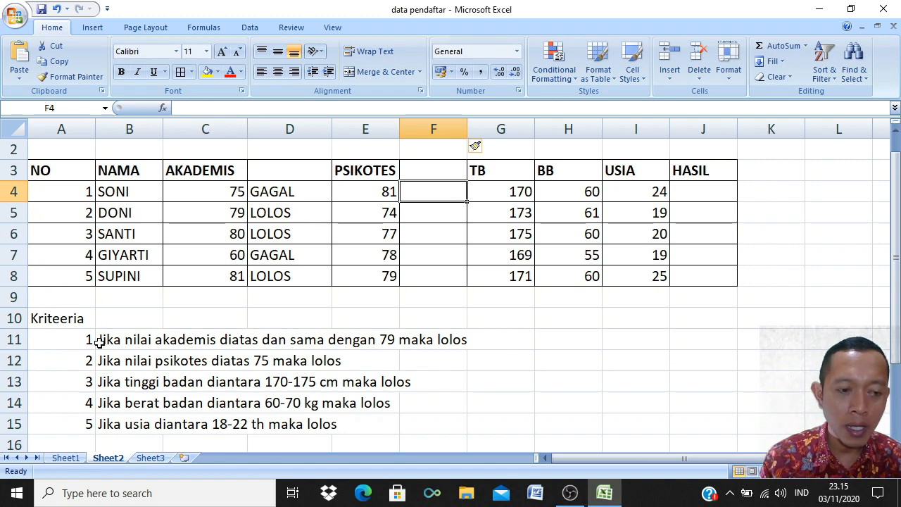
left_click(116, 359)
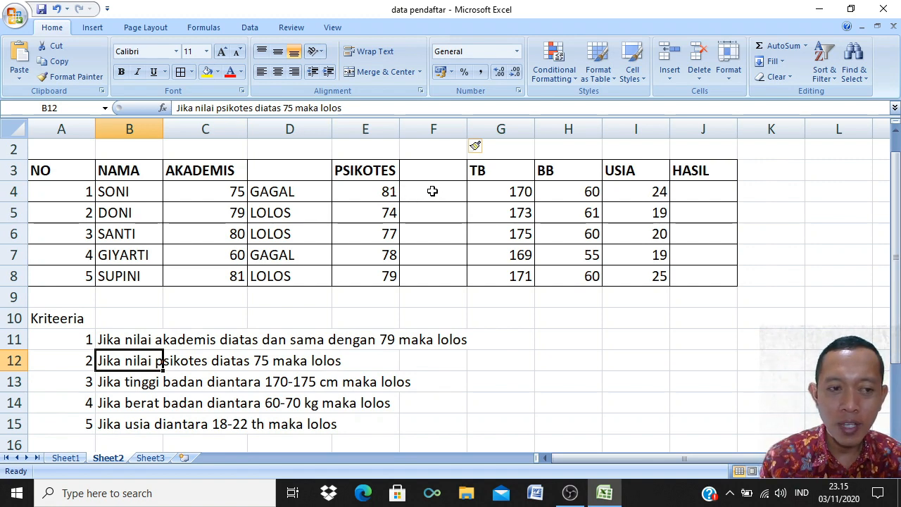
left_click(435, 192)
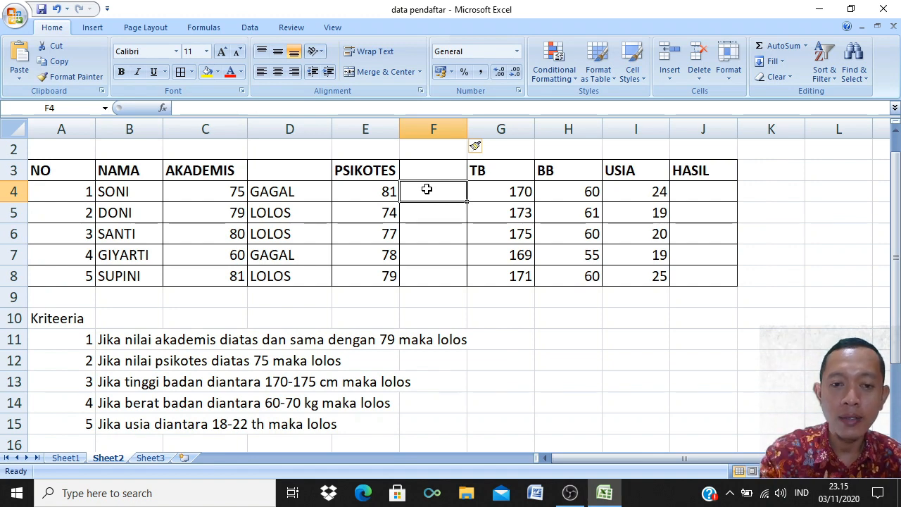
type("=")
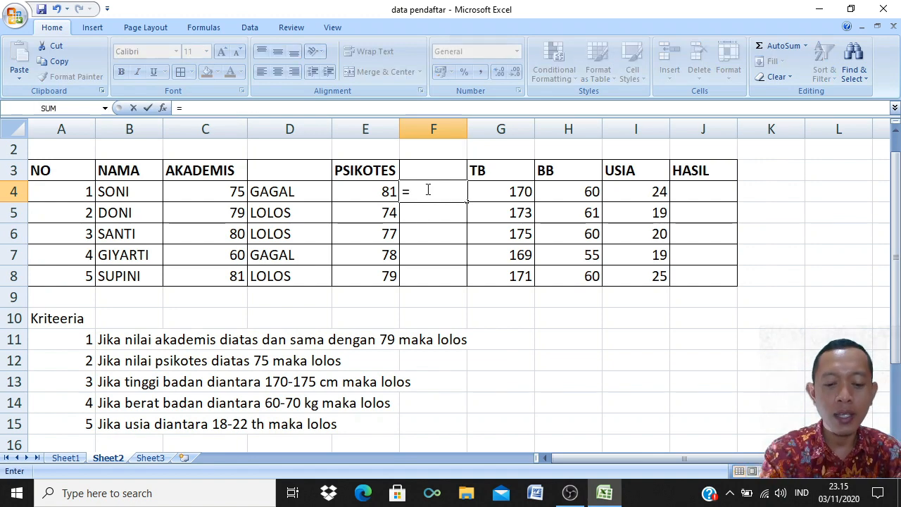
type("IF")
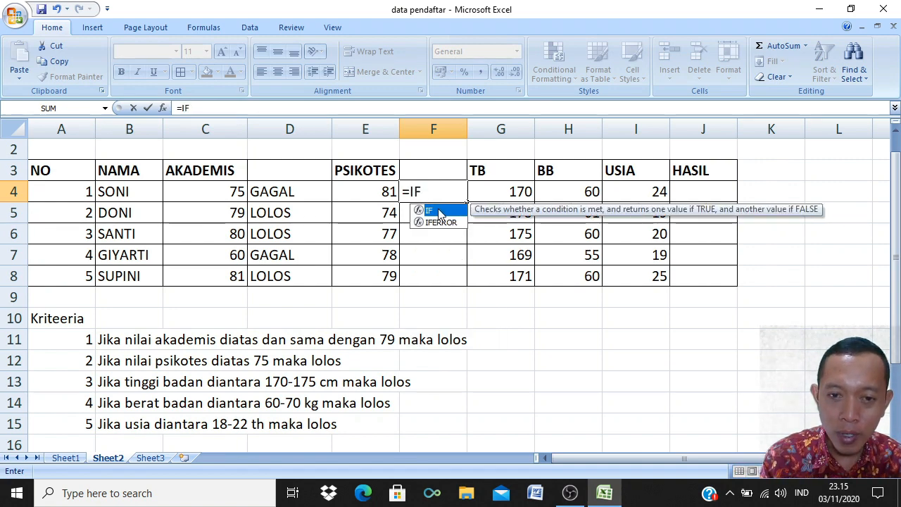
double_click(434, 211)
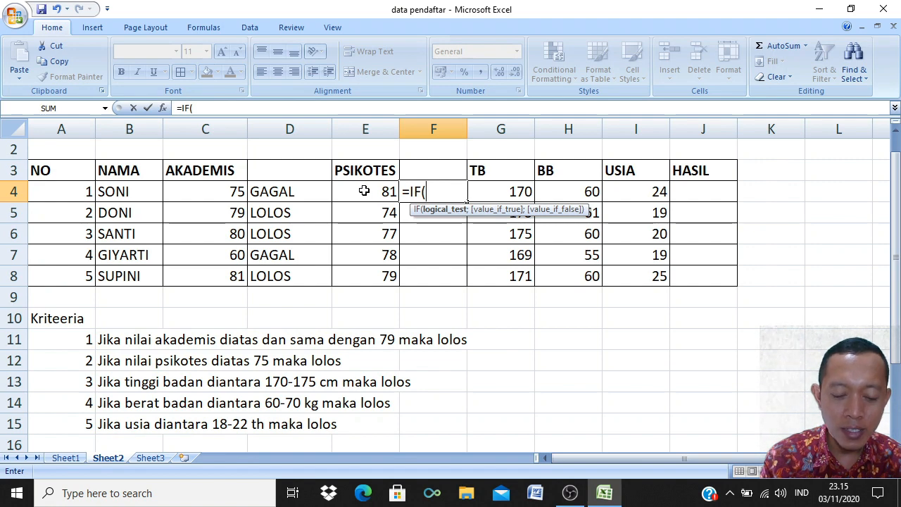
Complete the PSIKOTES result formula in F4 as =IF(E4>75;"LOLOS";"GAGAL")
left_click(363, 191)
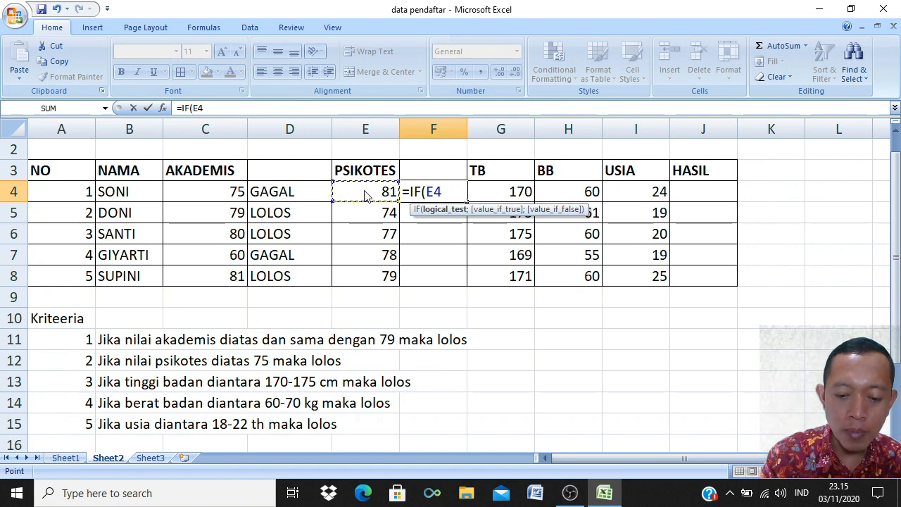
type(">")
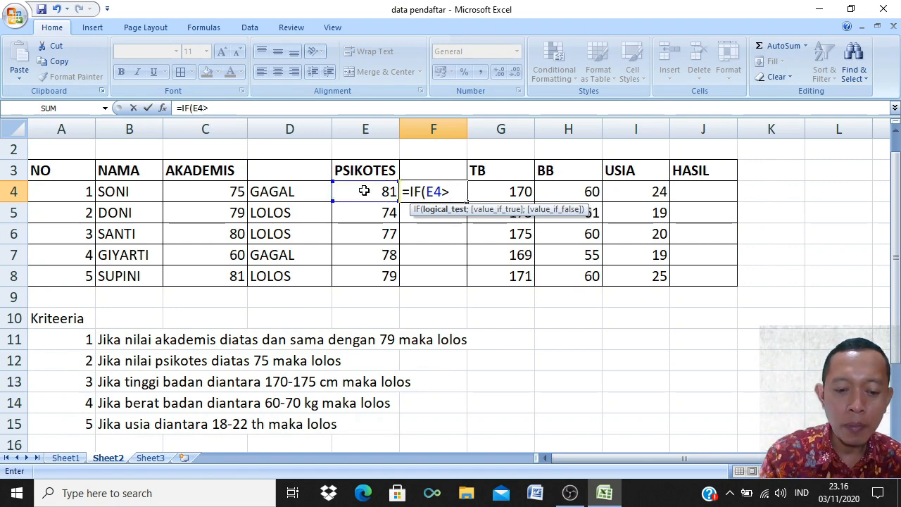
type("75")
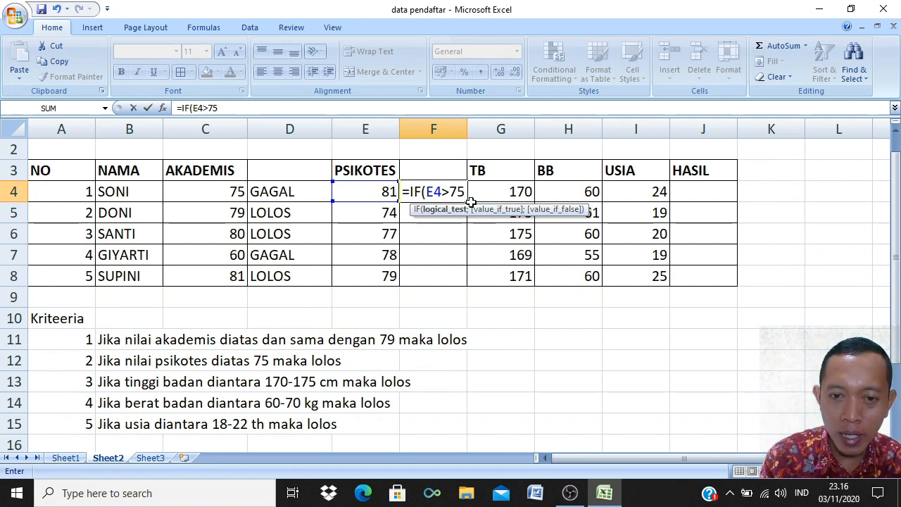
type(";")
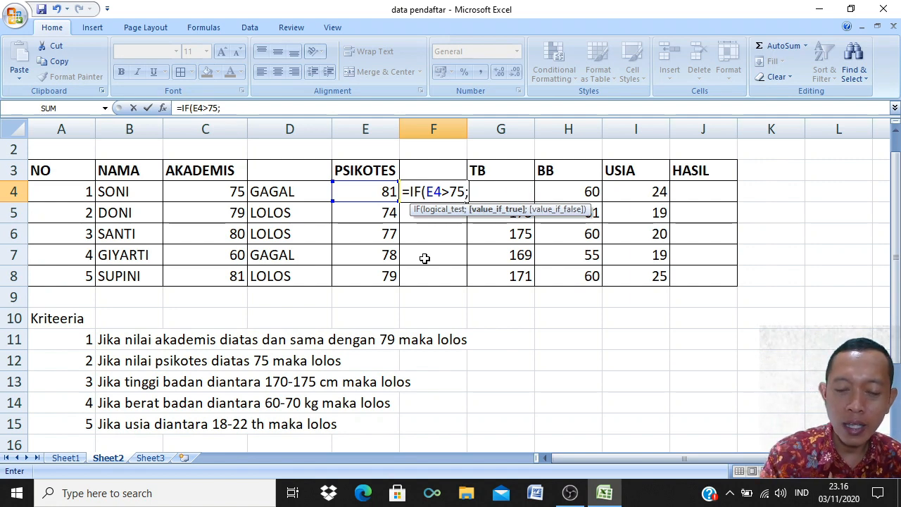
type("\"")
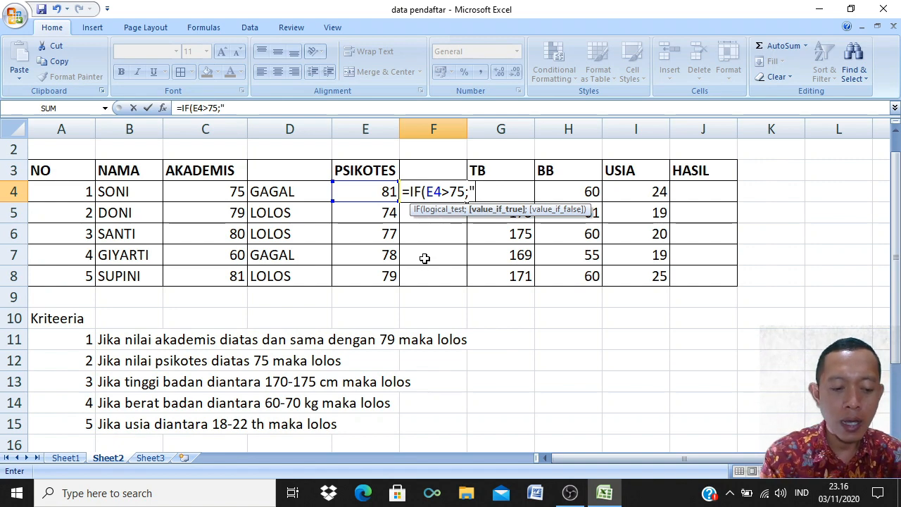
type("LOLOS")
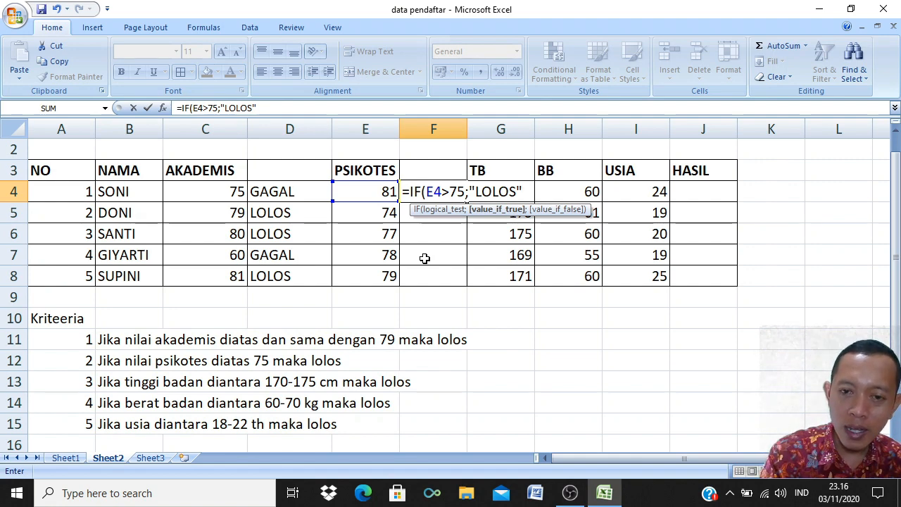
type("\";")
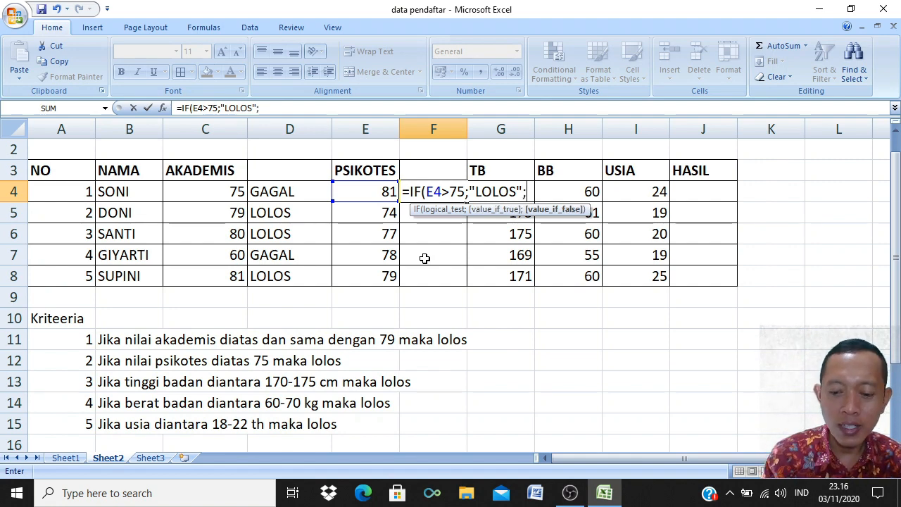
type("\"GAGA;")
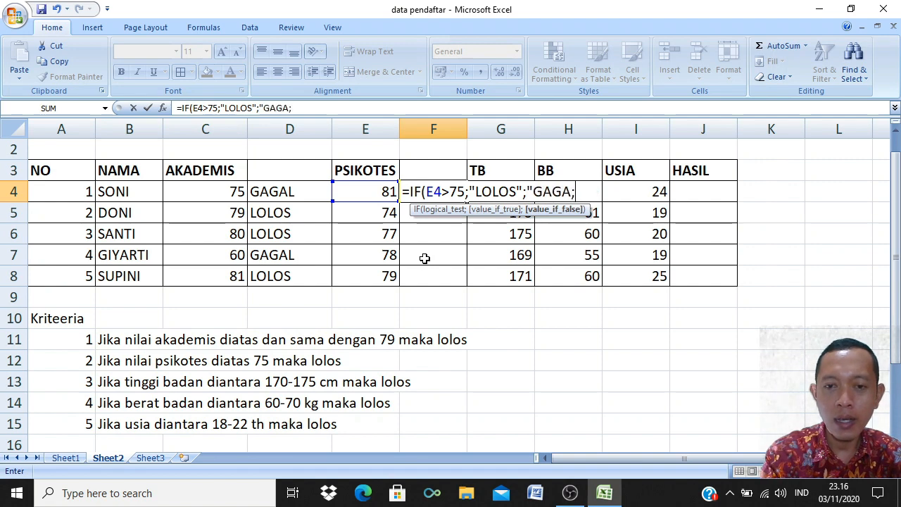
key("BackSpace")
type("L")
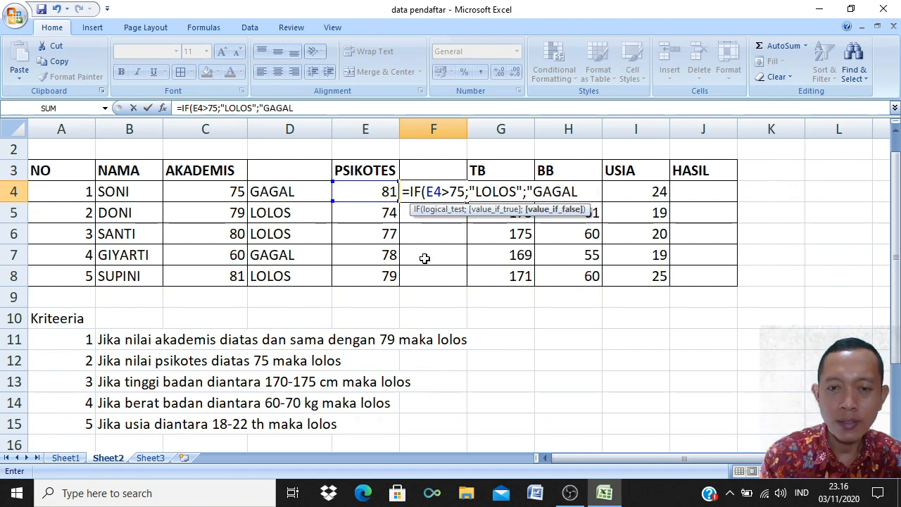
type("\")")
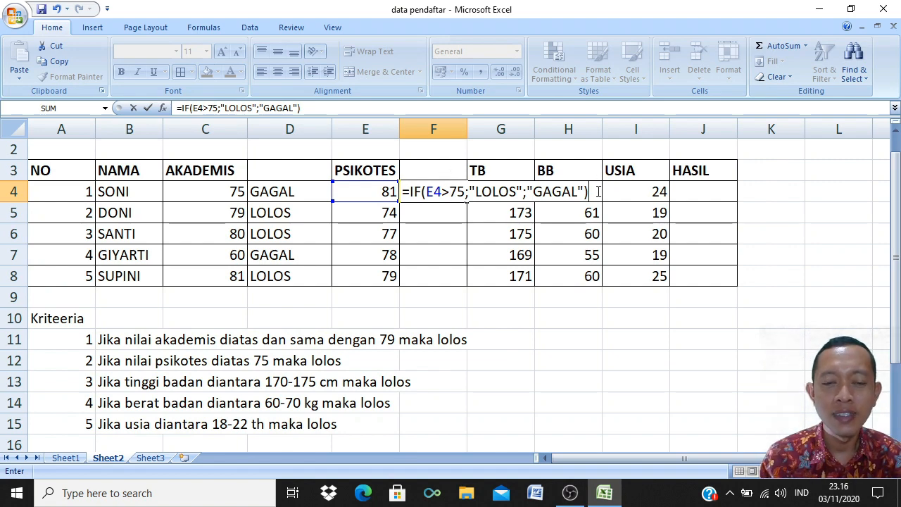
key("Return")
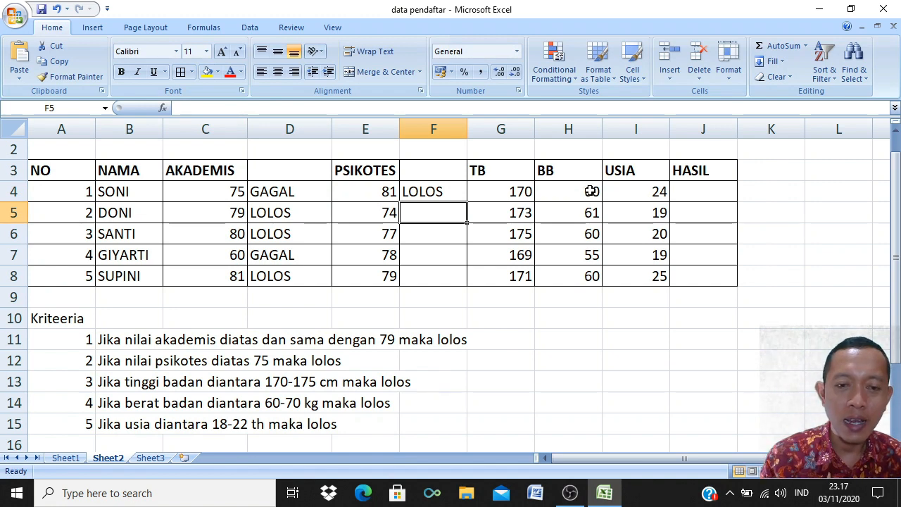
left_click(375, 189)
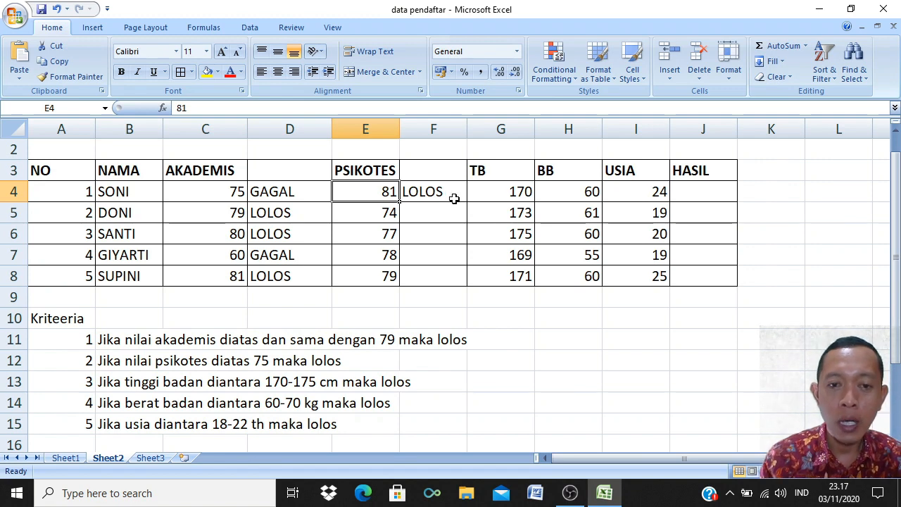
left_click(417, 214)
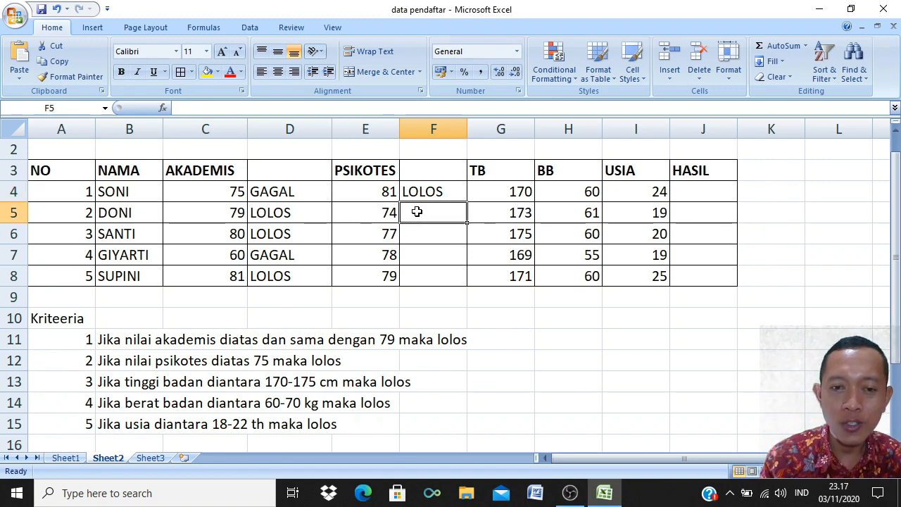
left_click(417, 190)
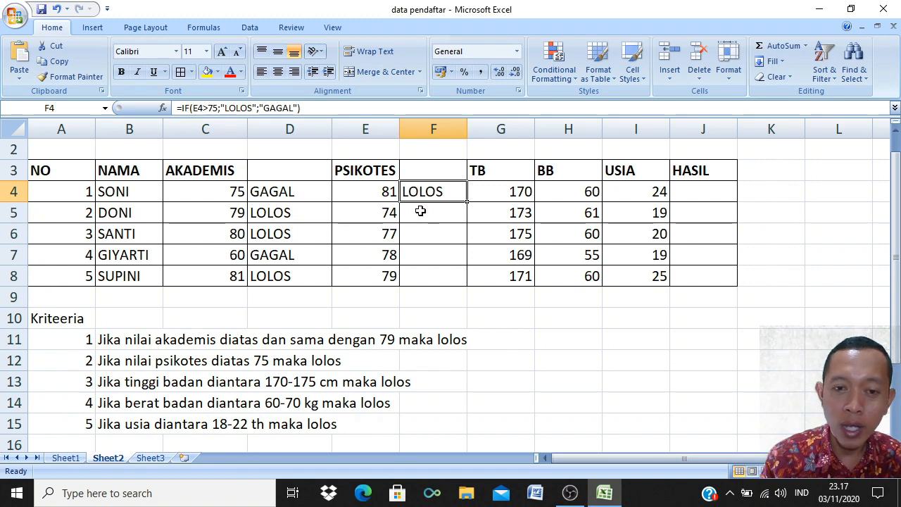
left_click(420, 211)
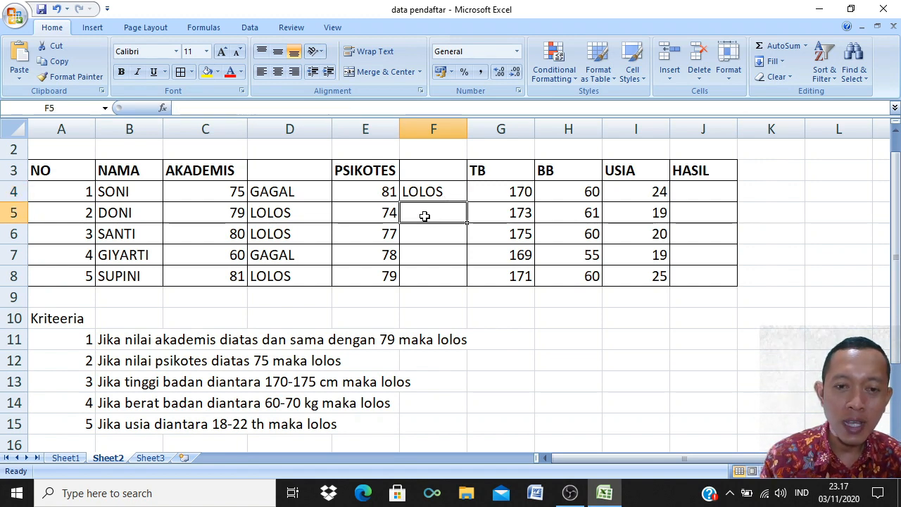
left_click(430, 192)
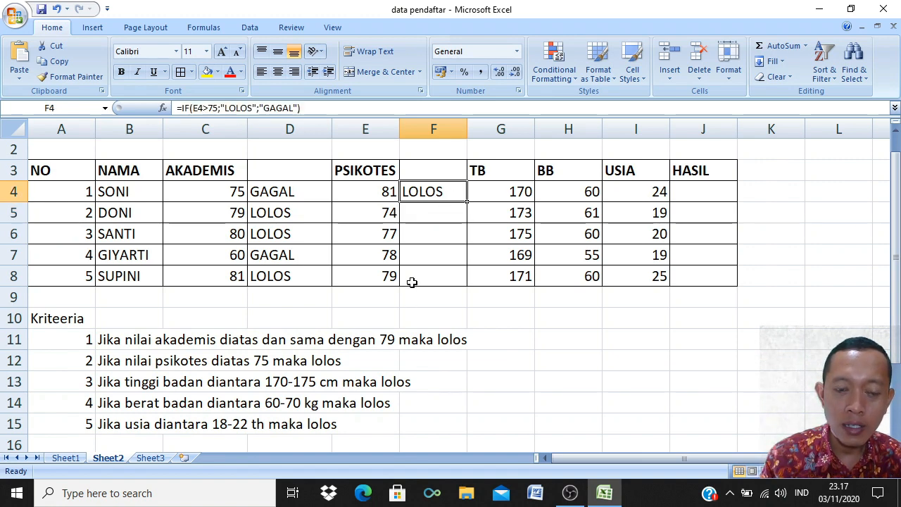
left_click(432, 210)
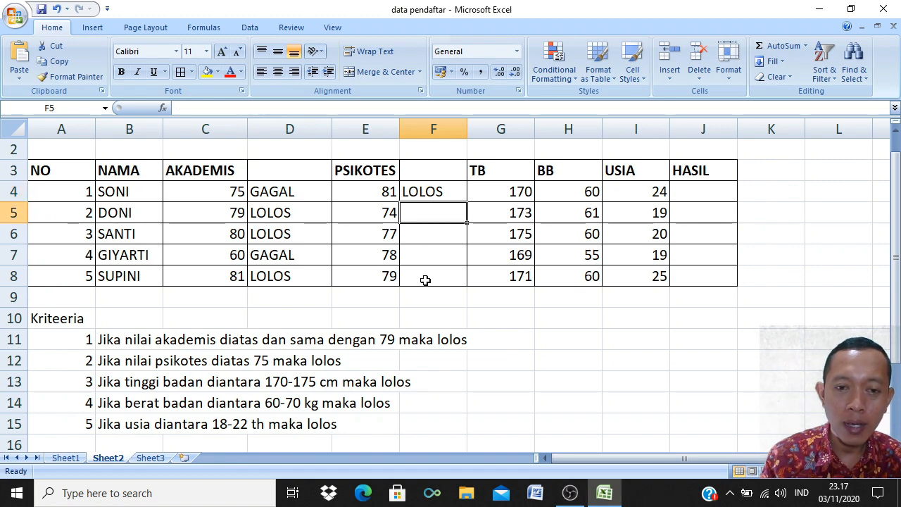
Fill the PSIKOTES result formula from F4 down through F8
left_click(434, 190)
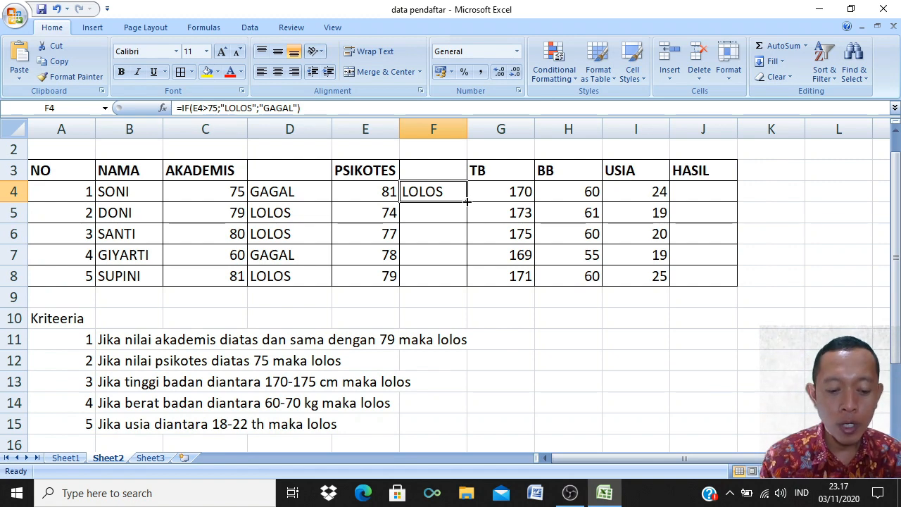
left_click_drag(466, 201, 466, 288)
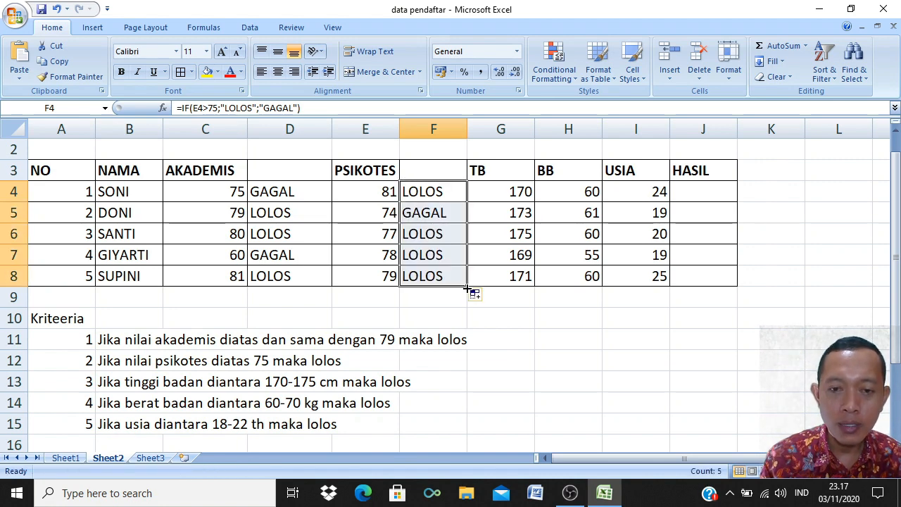
left_click(429, 212)
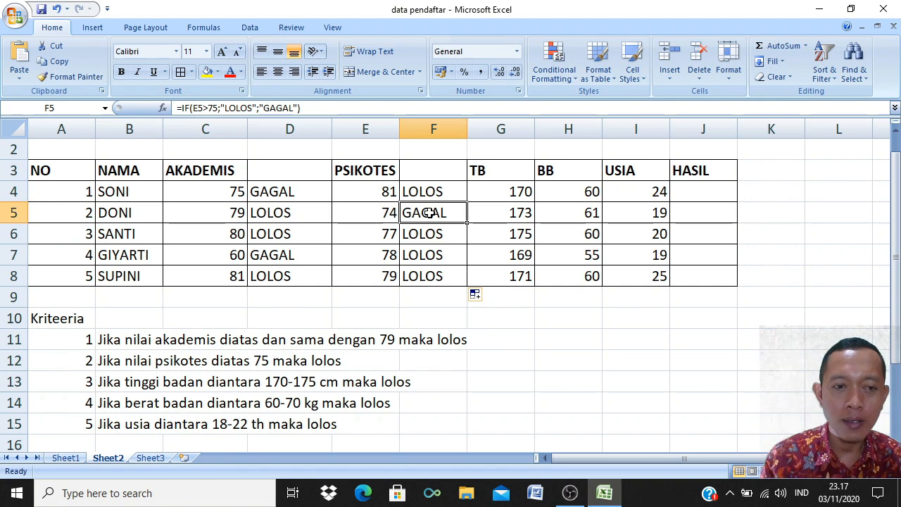
Narrow columns A, D and F so they fit their contents more closely
left_click_drag(95, 127, 58, 126)
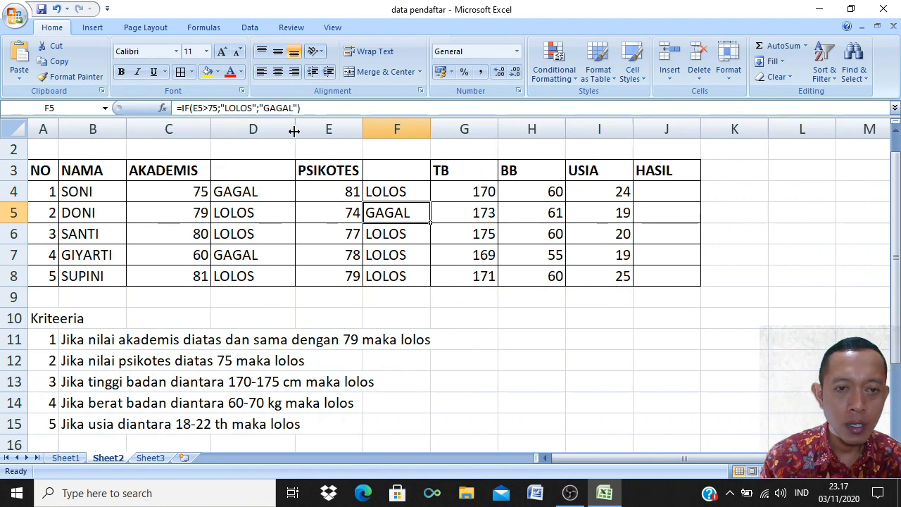
left_click_drag(294, 131, 262, 131)
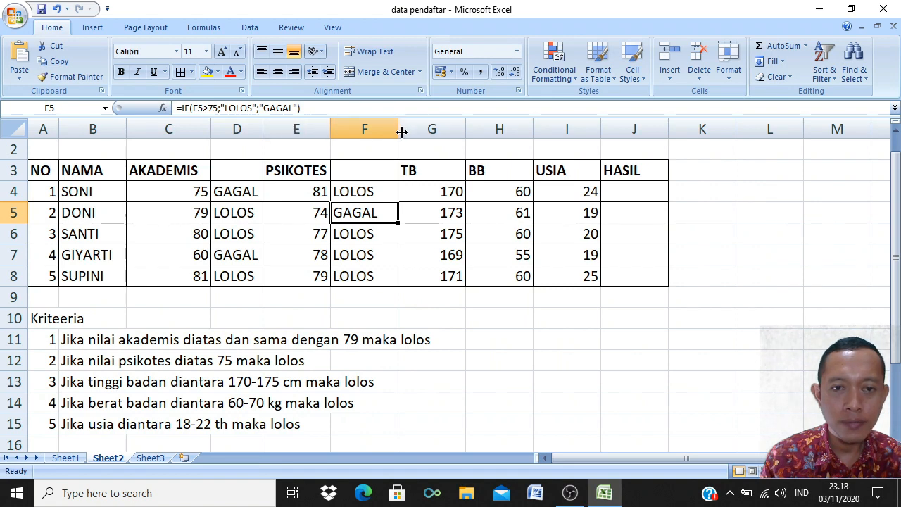
left_click_drag(399, 127, 384, 127)
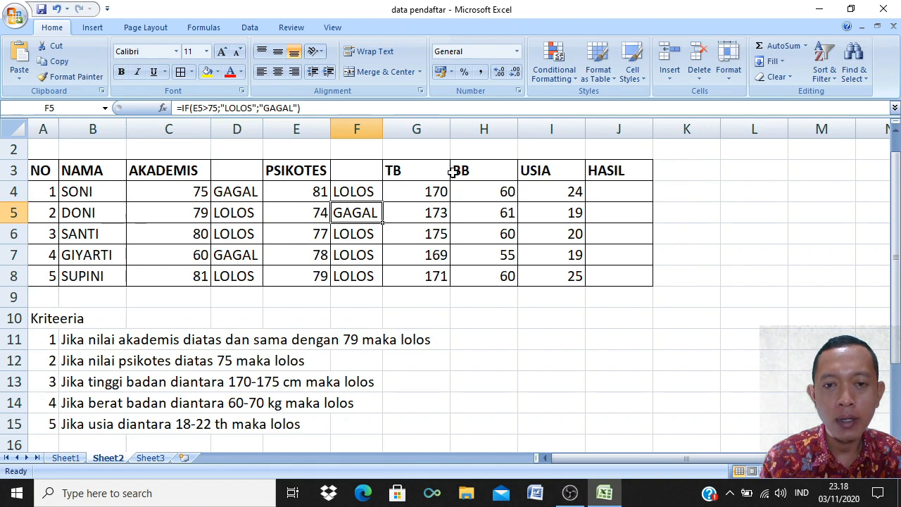
Insert an empty column between TB and BB for the height results
left_click(481, 126)
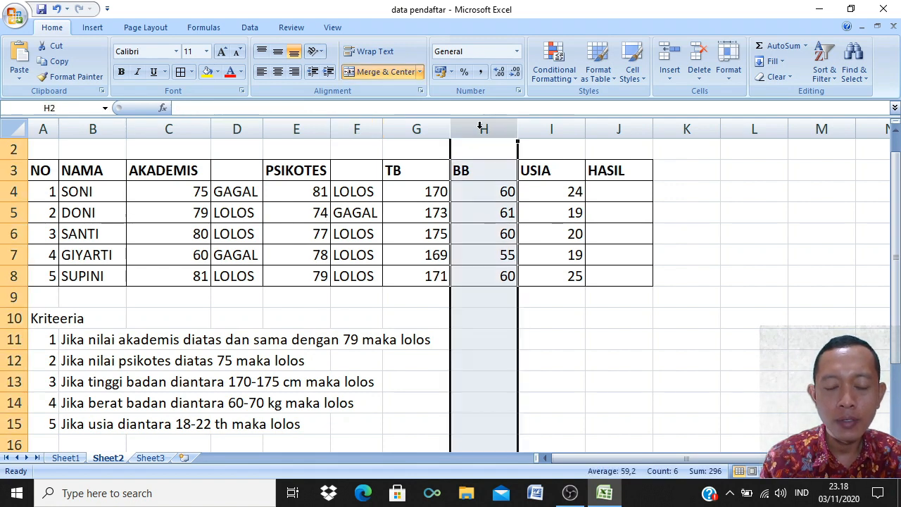
right_click(482, 127)
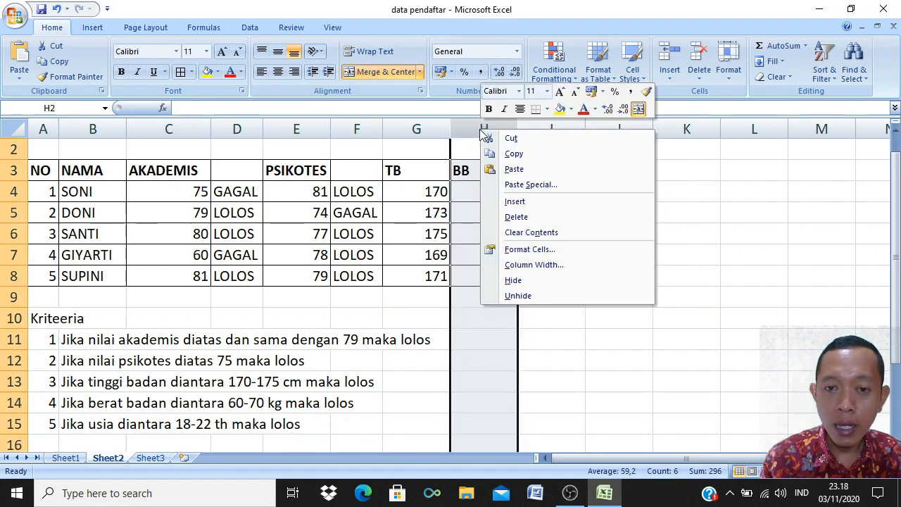
left_click(510, 202)
left_click(481, 189)
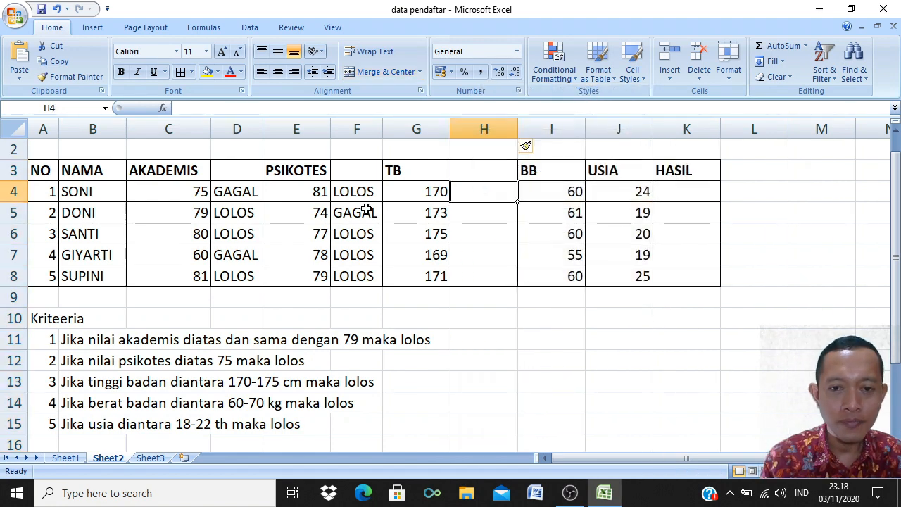
Examine the height criterion in B13 and the logical test inside the AKADEMIS result formula in D4
left_click(74, 383)
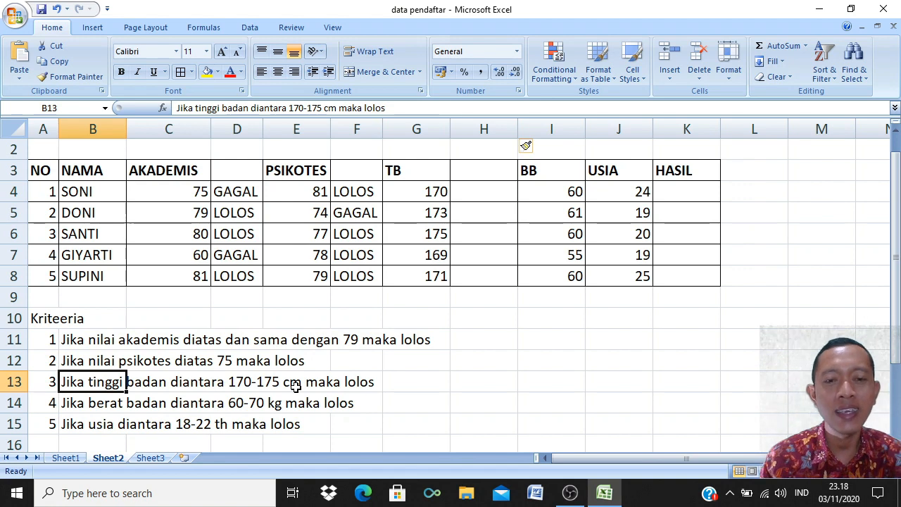
left_click(430, 198)
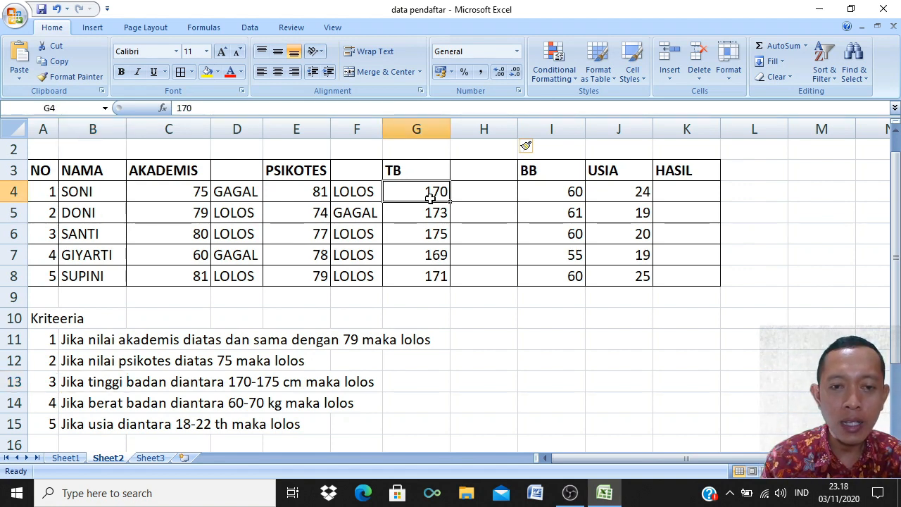
left_click(357, 196)
left_click(251, 192)
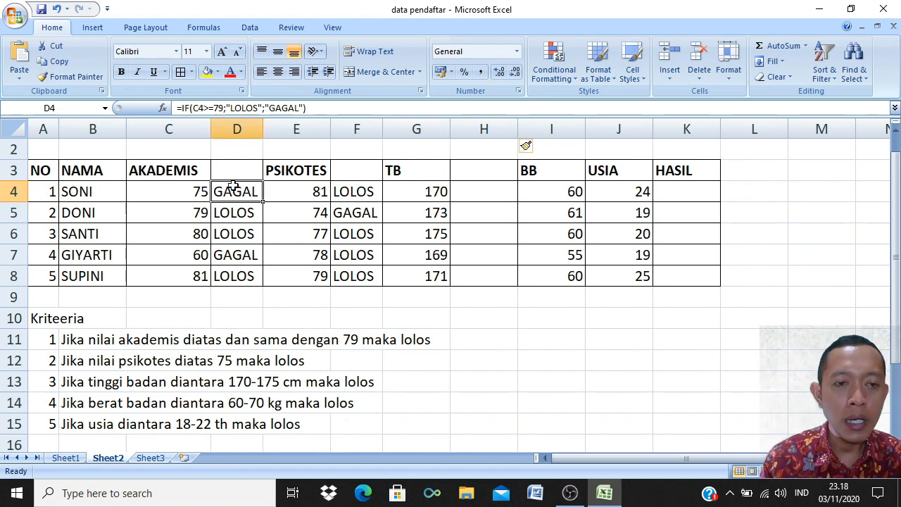
double_click(242, 191)
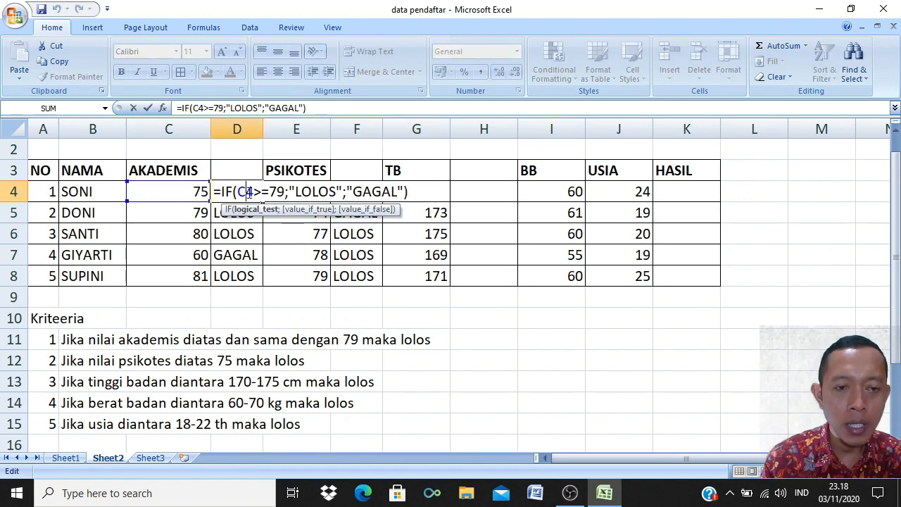
left_click_drag(221, 191, 285, 192)
left_click(242, 192)
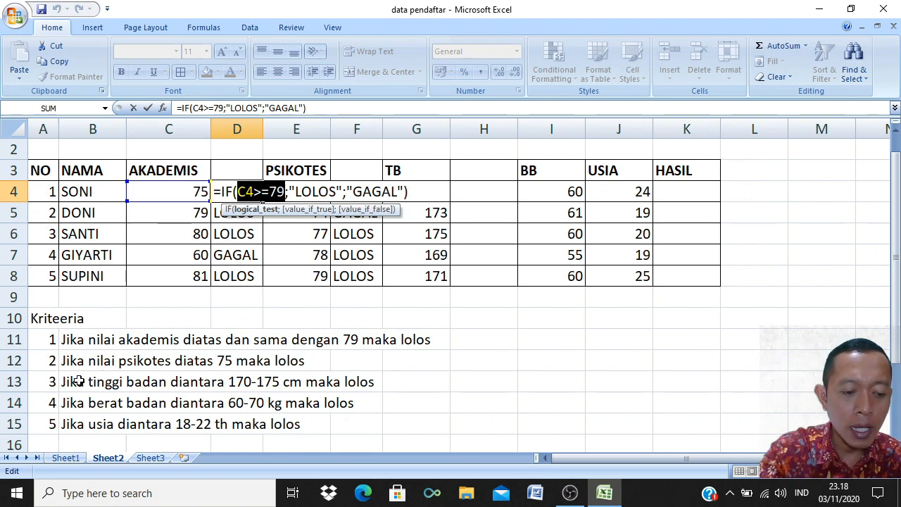
key("Return")
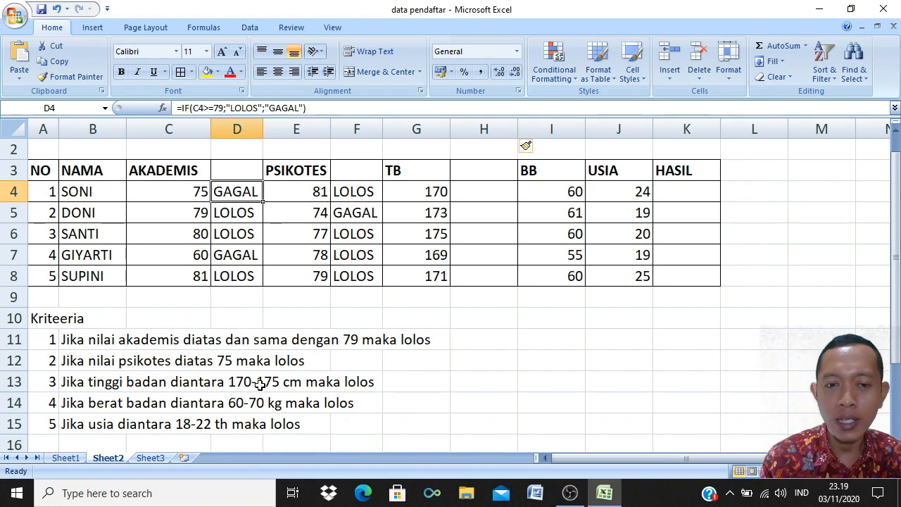
Begin an IF formula in H4 with a nested AND function as its logical test
left_click(477, 197)
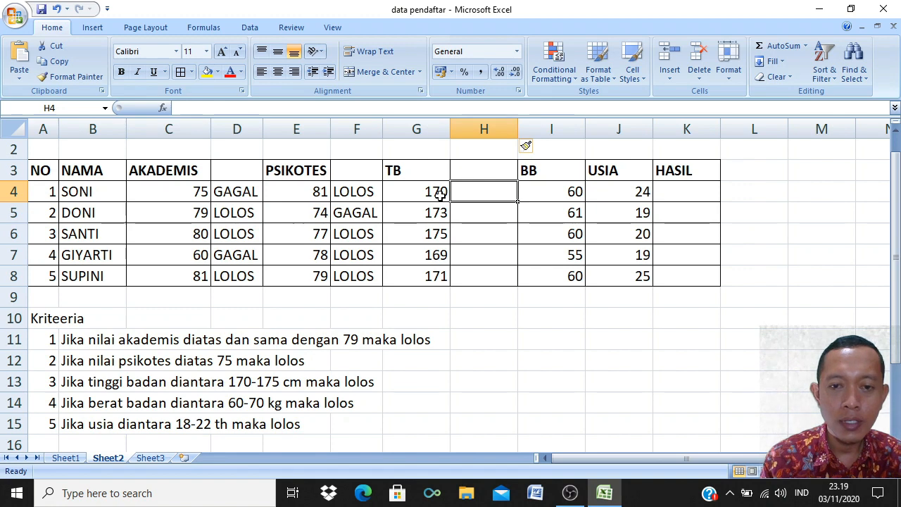
type("=")
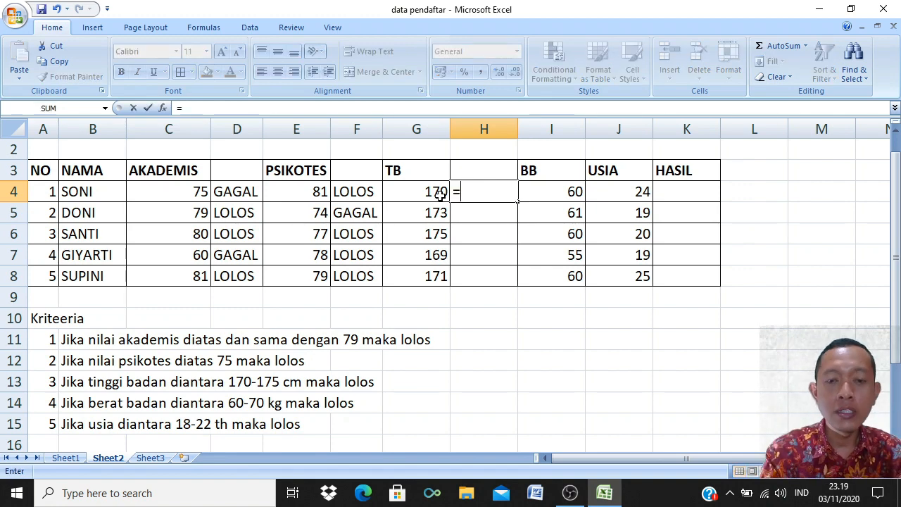
type("IF")
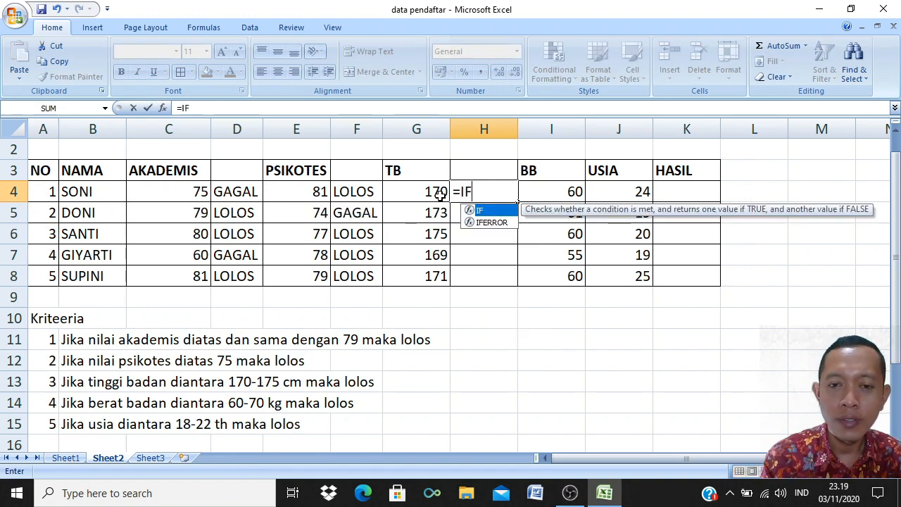
double_click(489, 212)
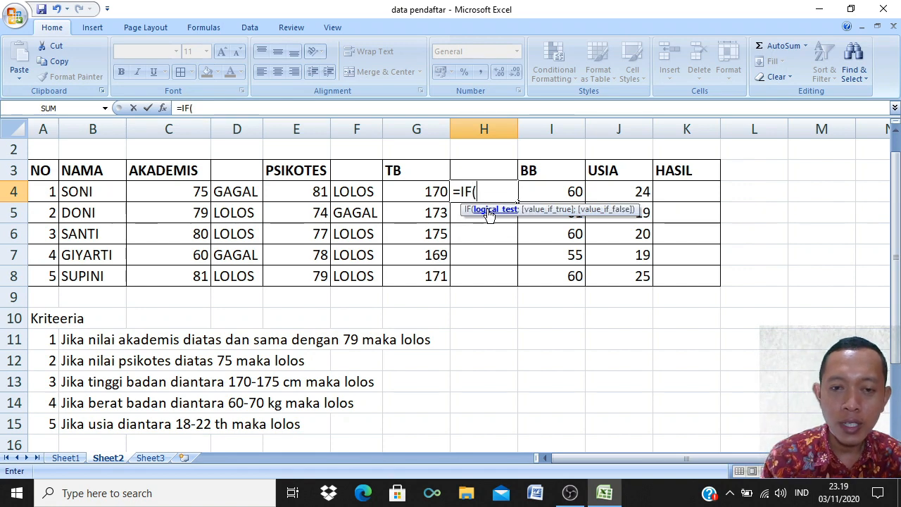
left_click(412, 188)
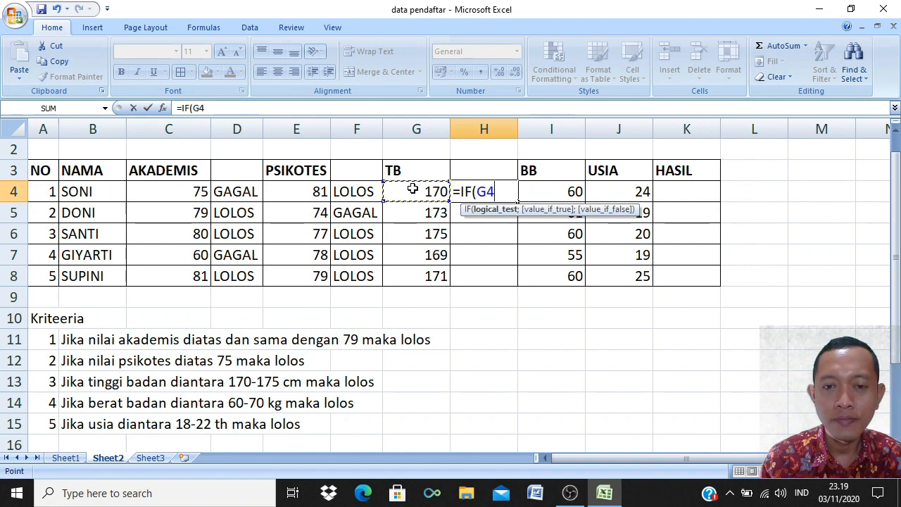
key("BackSpace")
key("BackSpace")
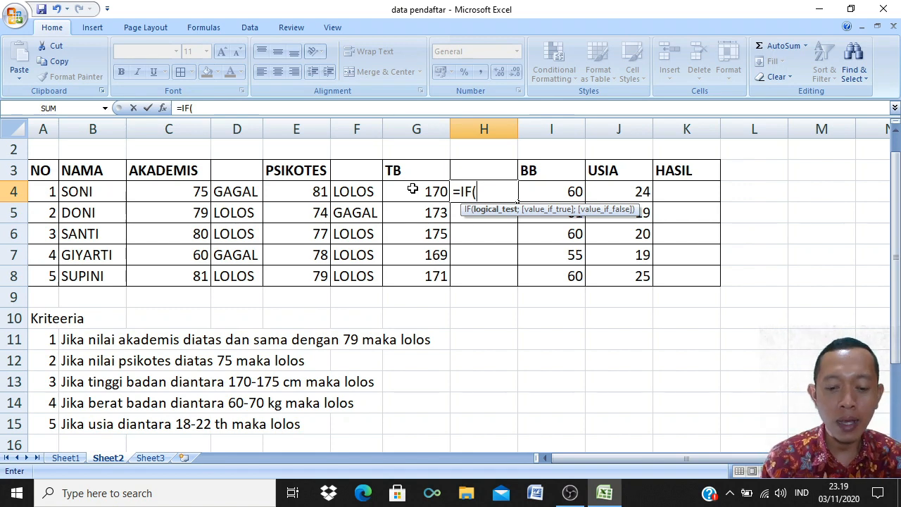
type("AND")
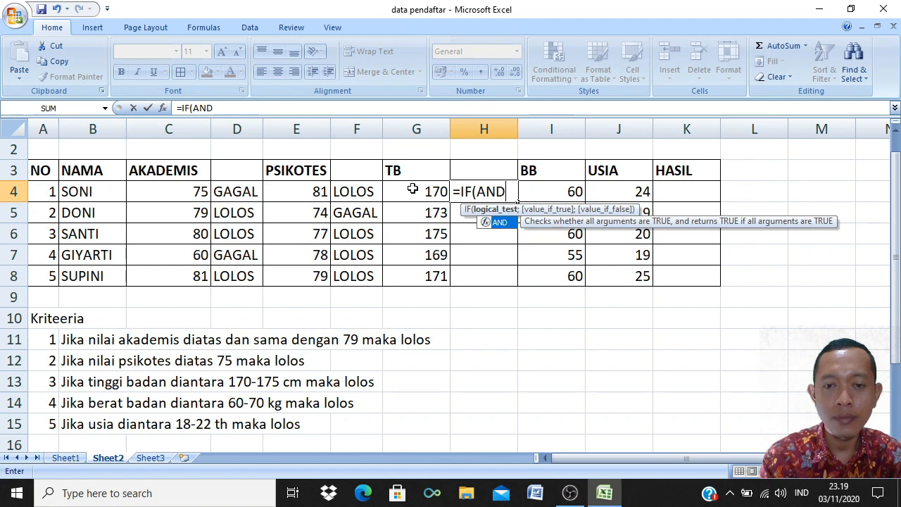
double_click(500, 223)
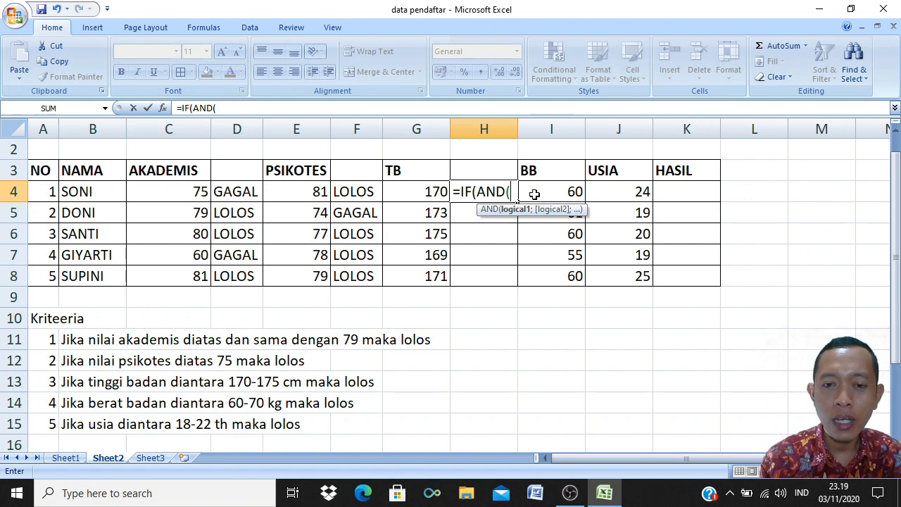
Enter G4>=170 as the first condition of the AND function in H4, followed by a semicolon separator
left_click(422, 190)
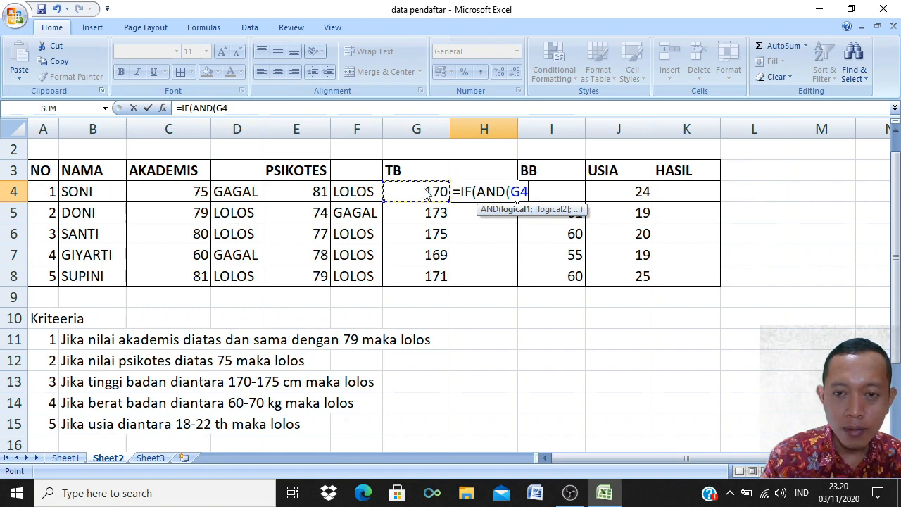
type(">=")
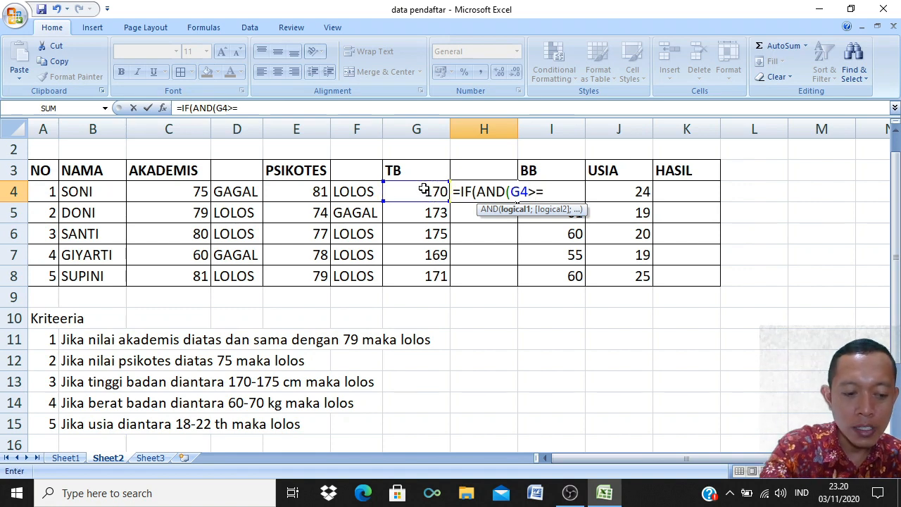
type("170")
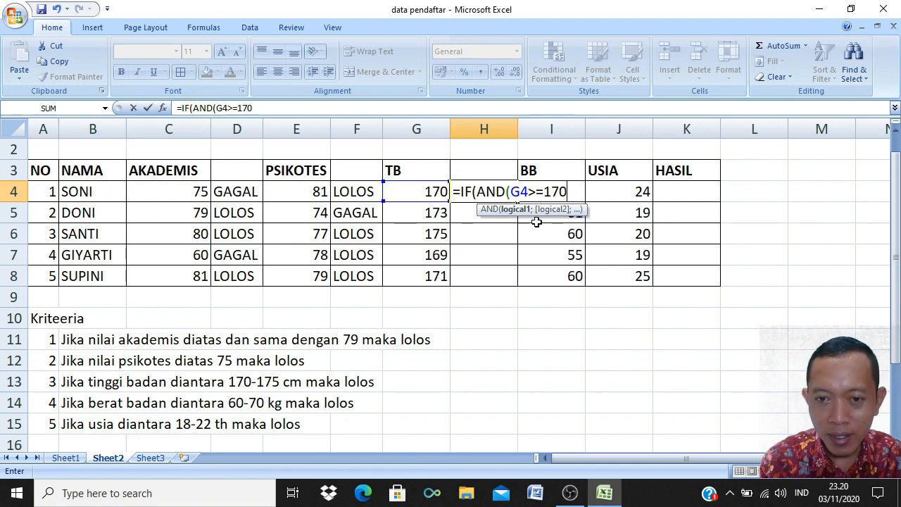
type(";")
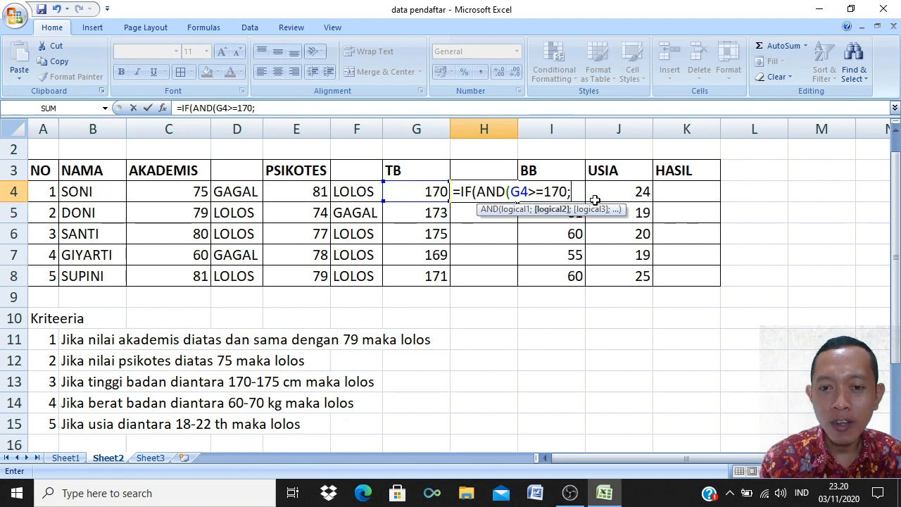
Add G4<=175 as the second AND condition in the H4 formula and close the AND function
left_click(426, 191)
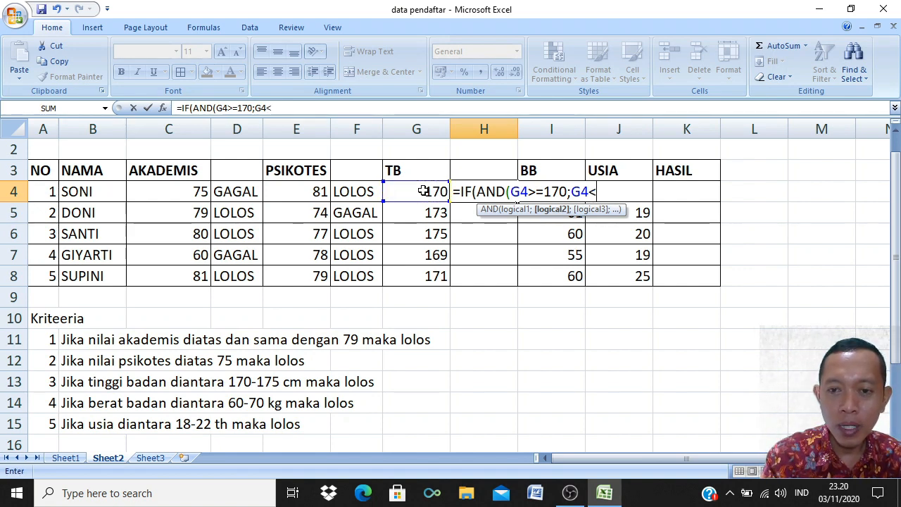
type("<=")
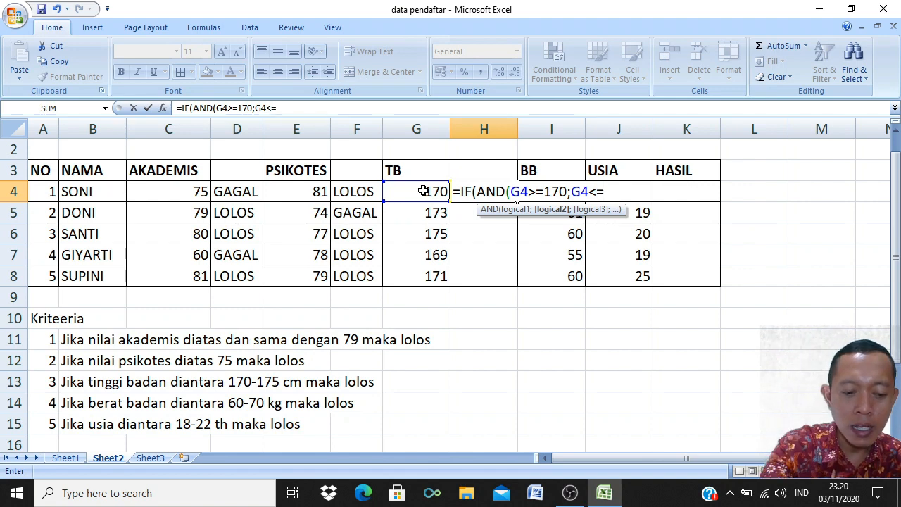
type("175")
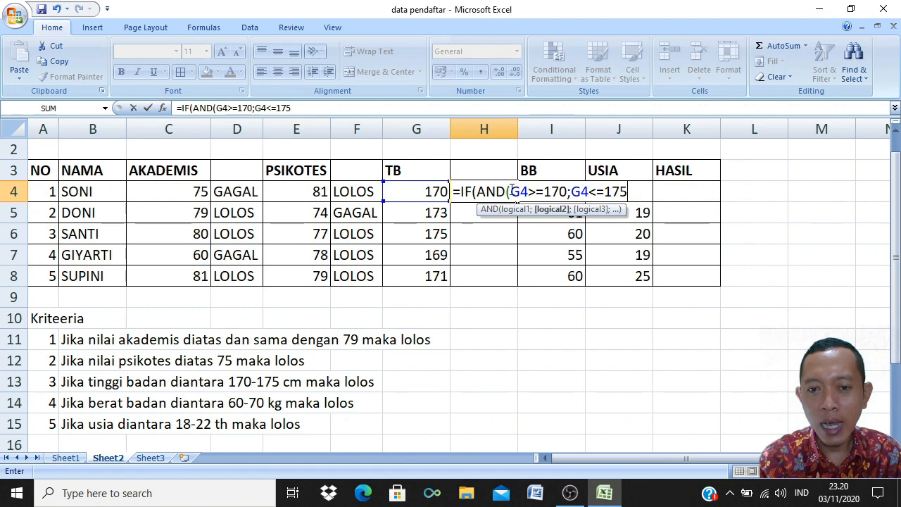
left_click_drag(510, 191, 628, 192)
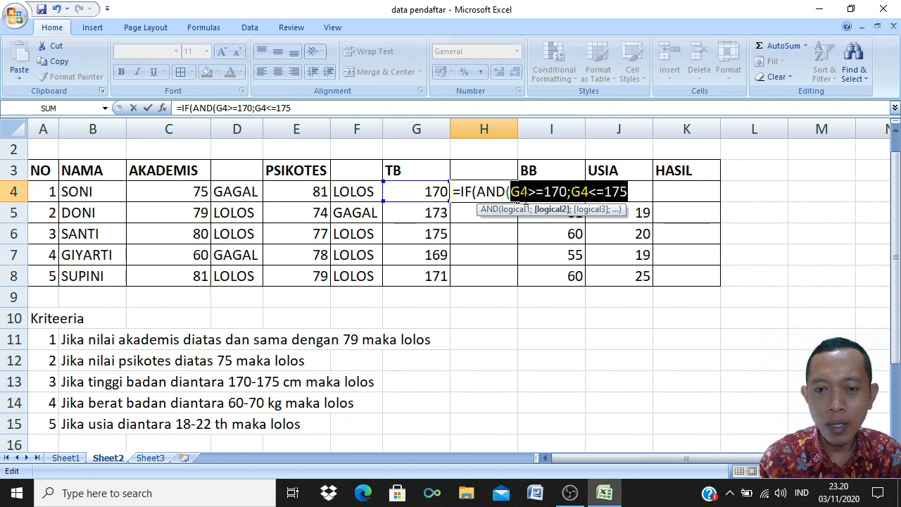
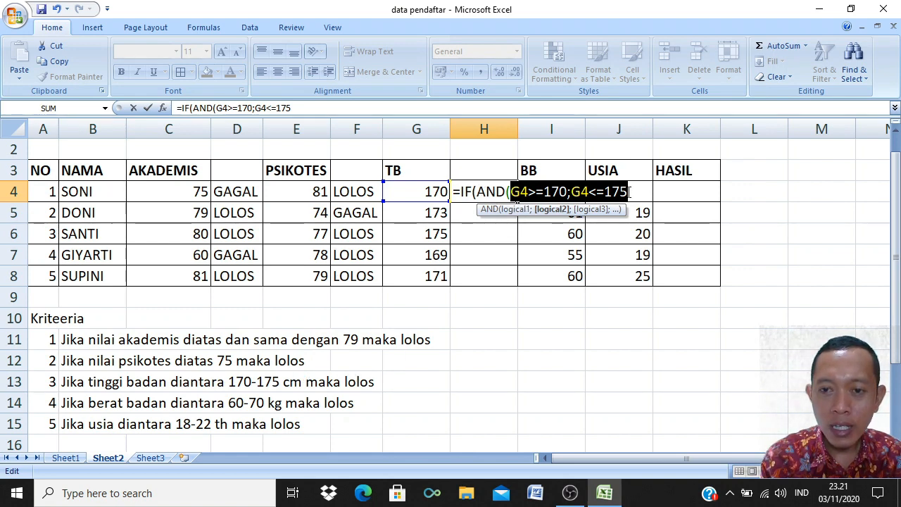
left_click(631, 191)
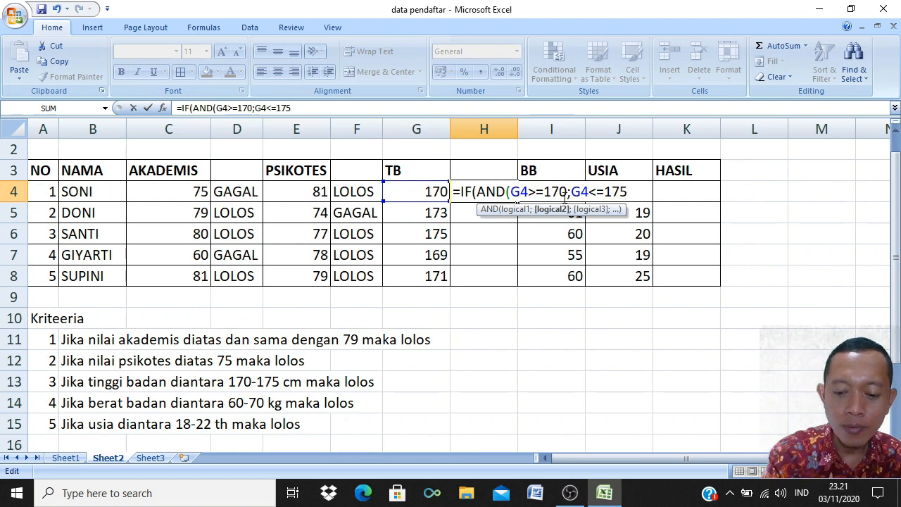
type(")")
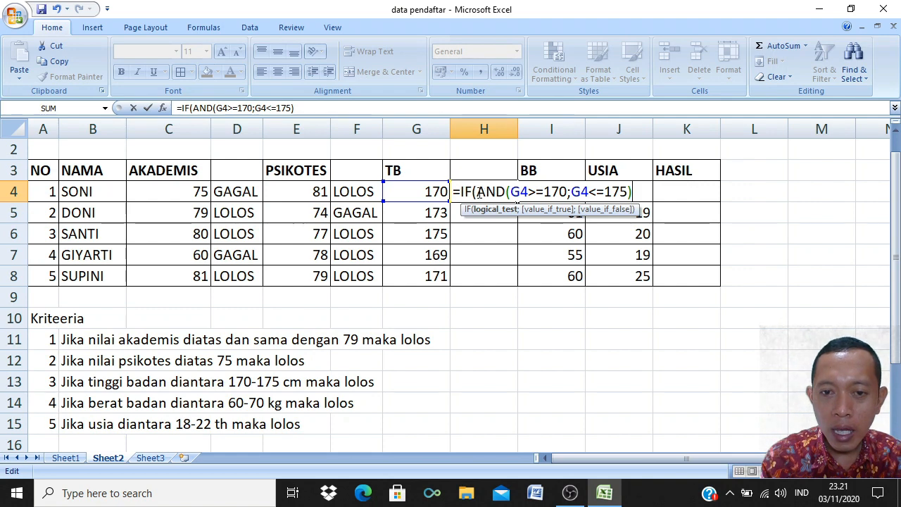
left_click_drag(477, 192, 613, 192)
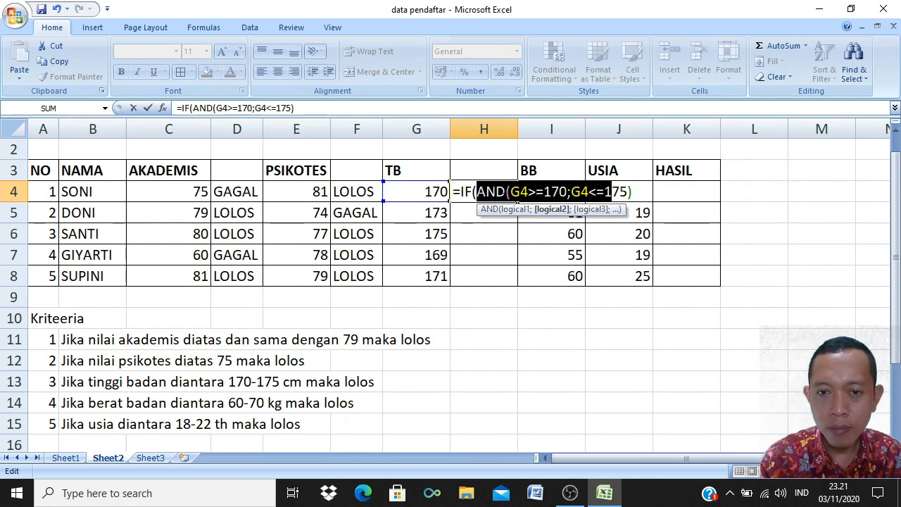
left_click_drag(477, 191, 641, 195)
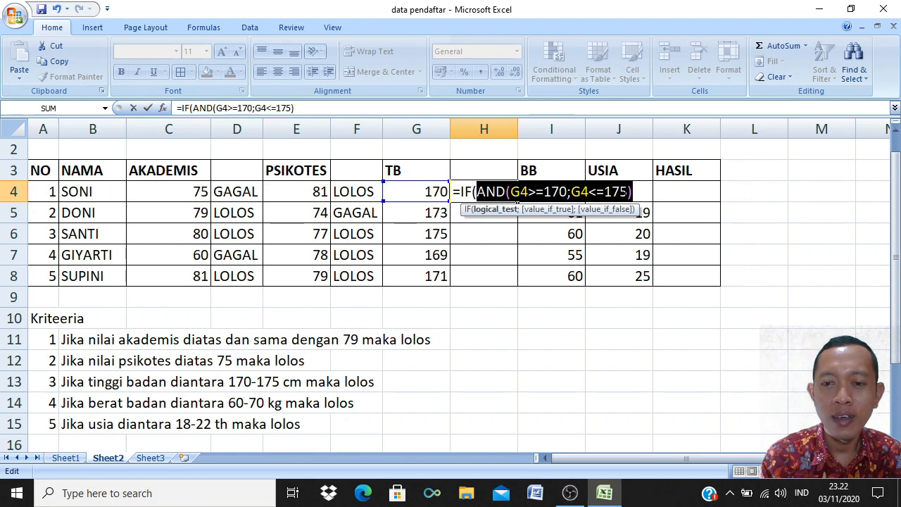
left_click(626, 191)
left_click(634, 193)
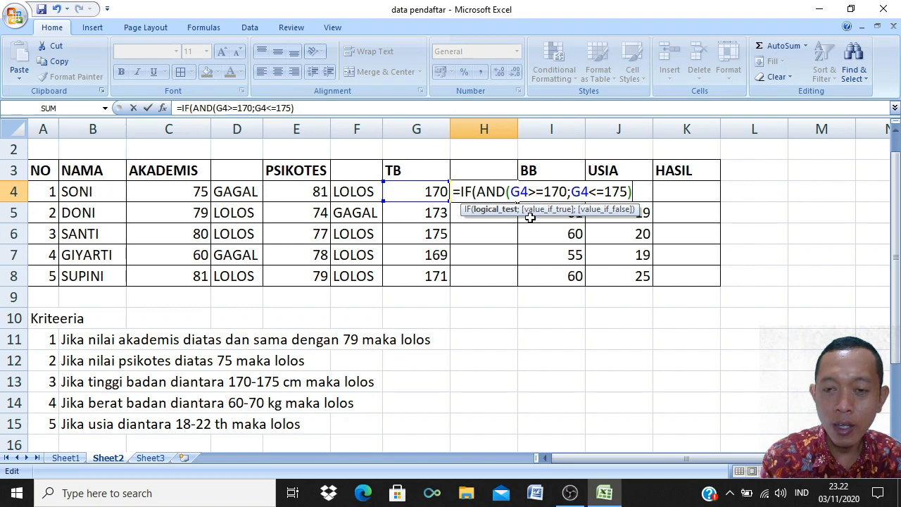
Complete the H4 formula with "LOLOS" as the true value and "GAGAL" as the false value, and commit it
type(";")
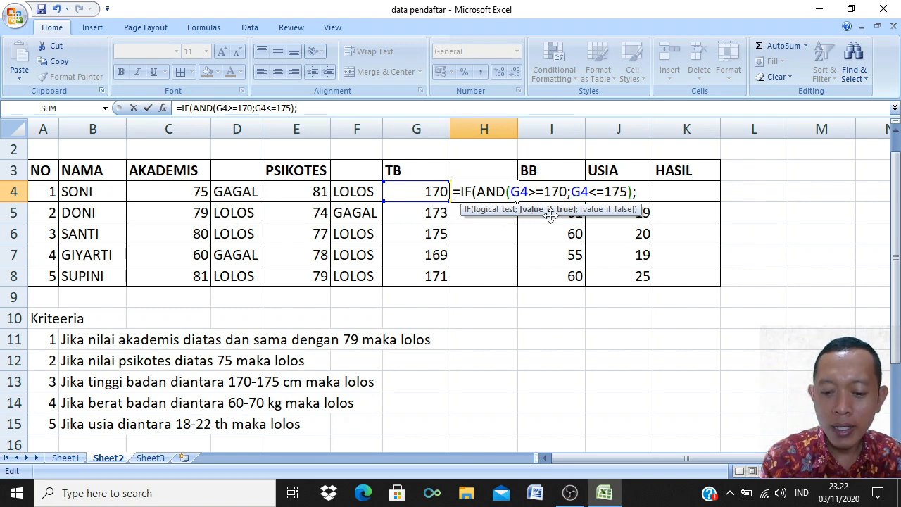
type("\"LOLOS")
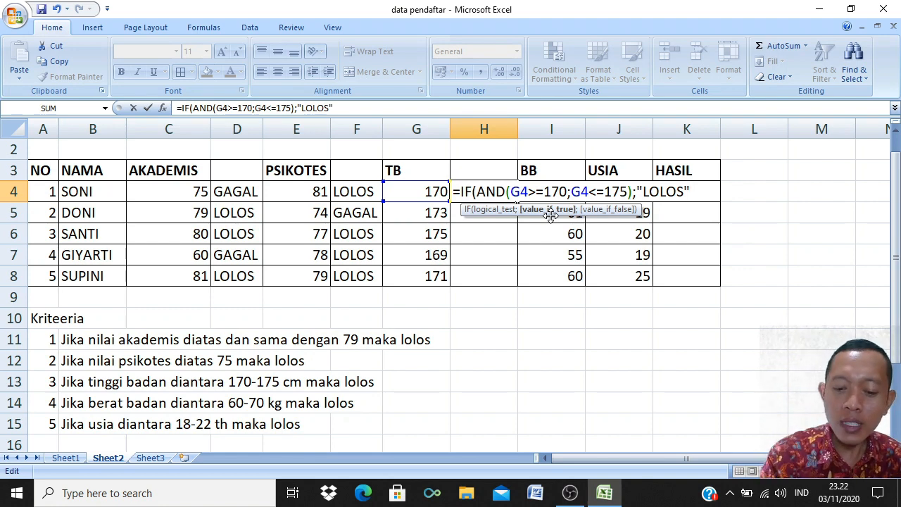
type("\";")
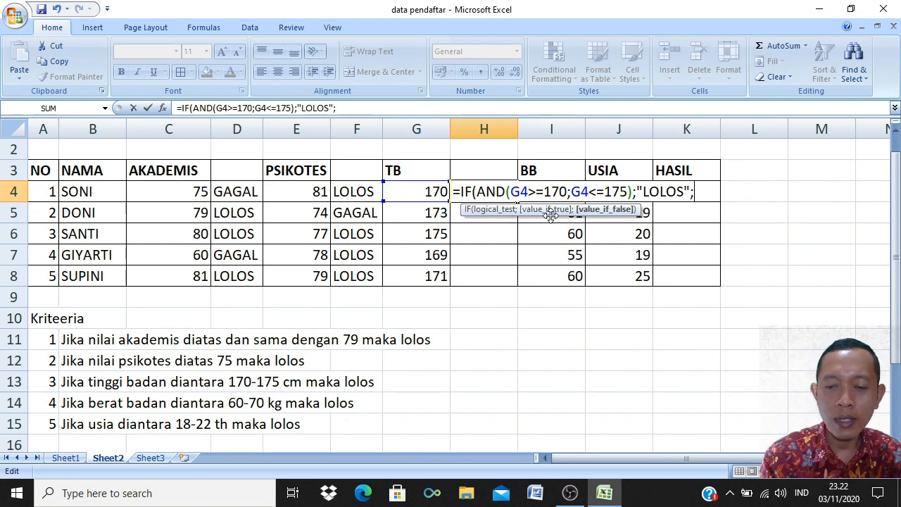
type("\"GAGAL")
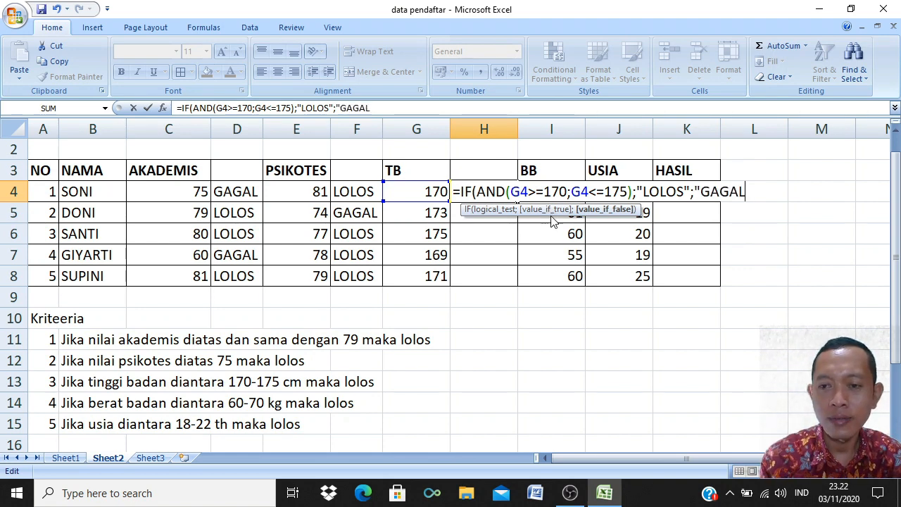
type("\"")
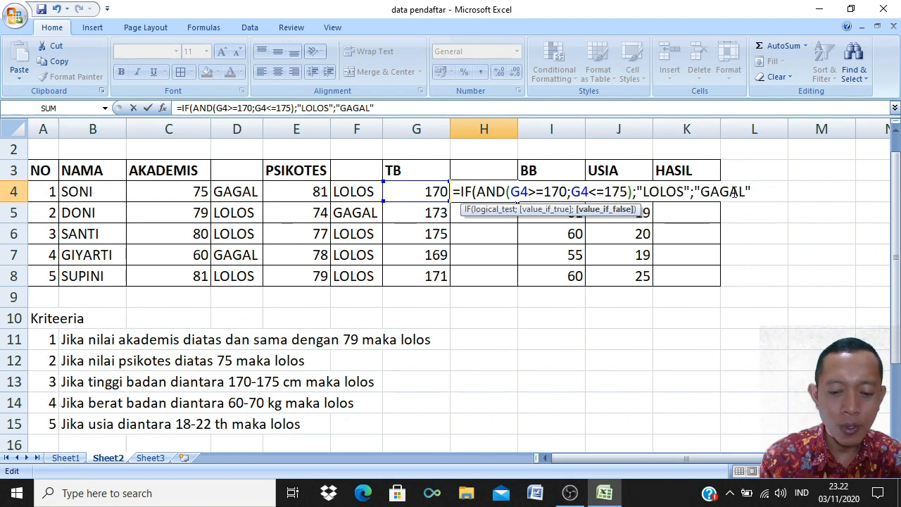
type(")")
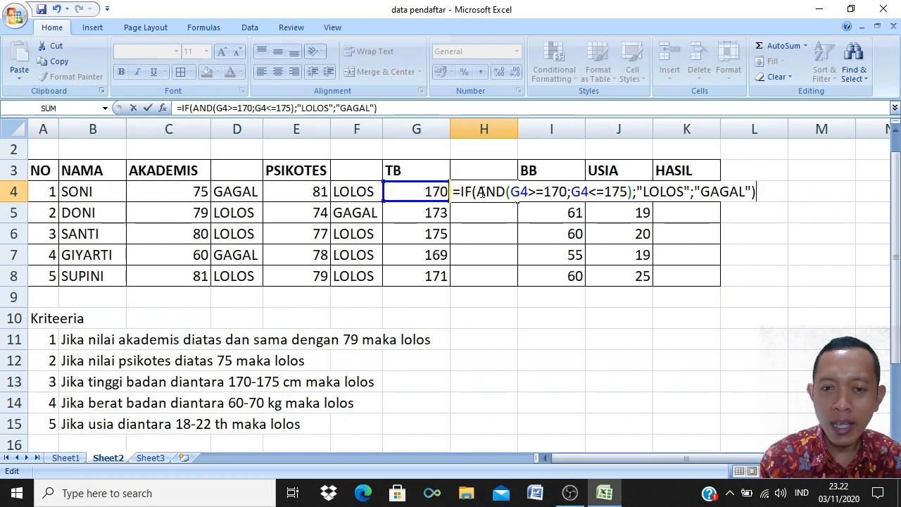
left_click_drag(477, 192, 631, 192)
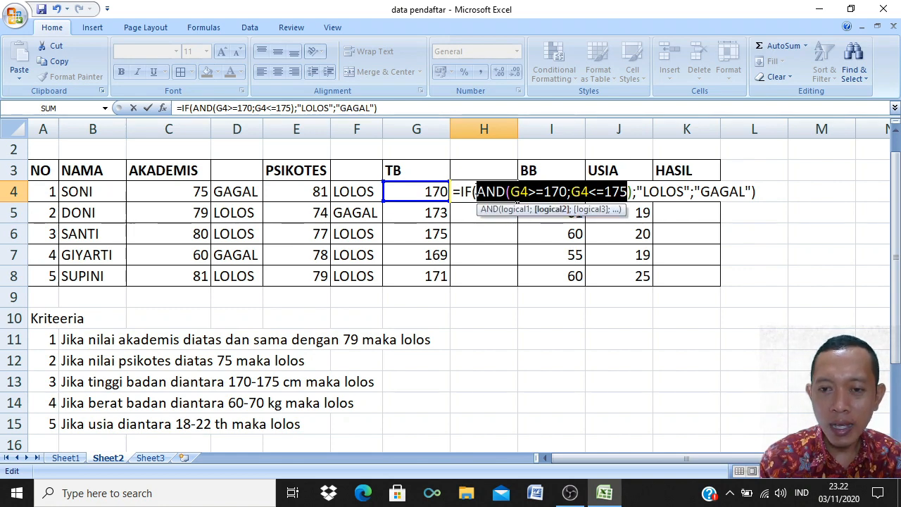
left_click_drag(630, 191, 635, 194)
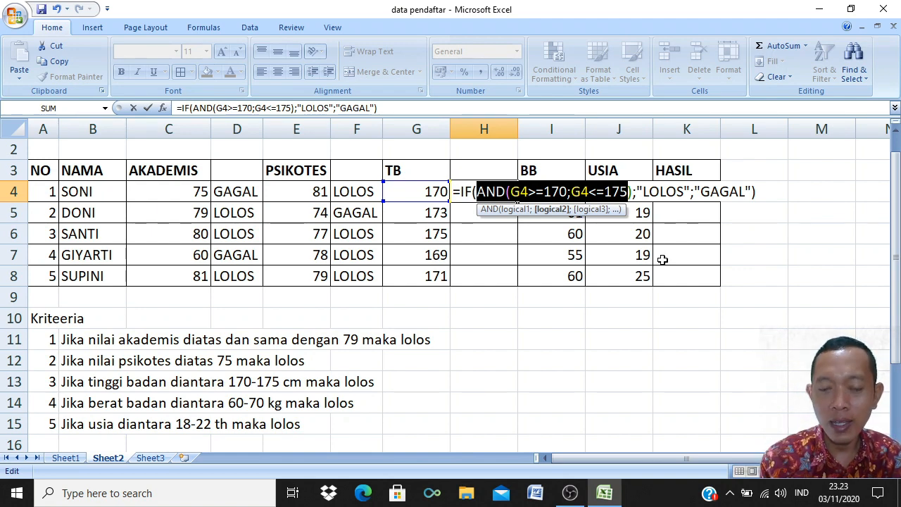
key("Return")
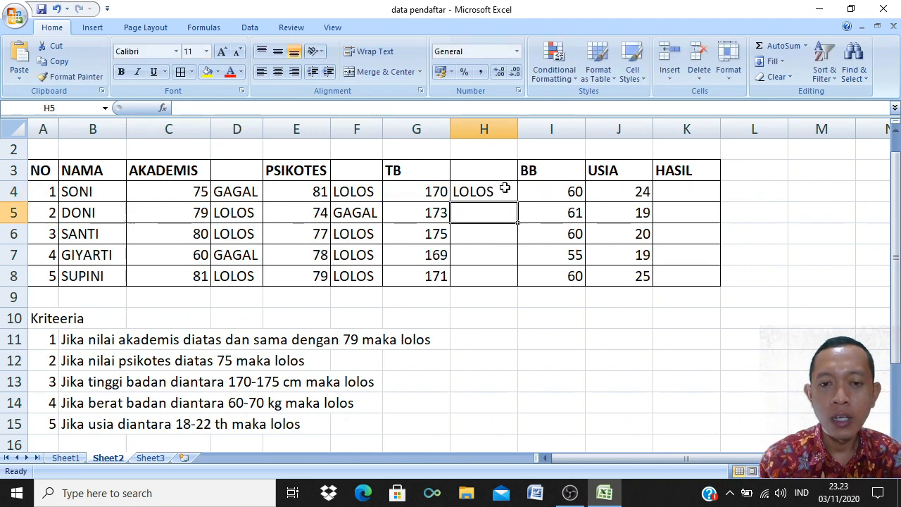
Check the TB values in G4 and G7 against the height result formula in H4
left_click(420, 195)
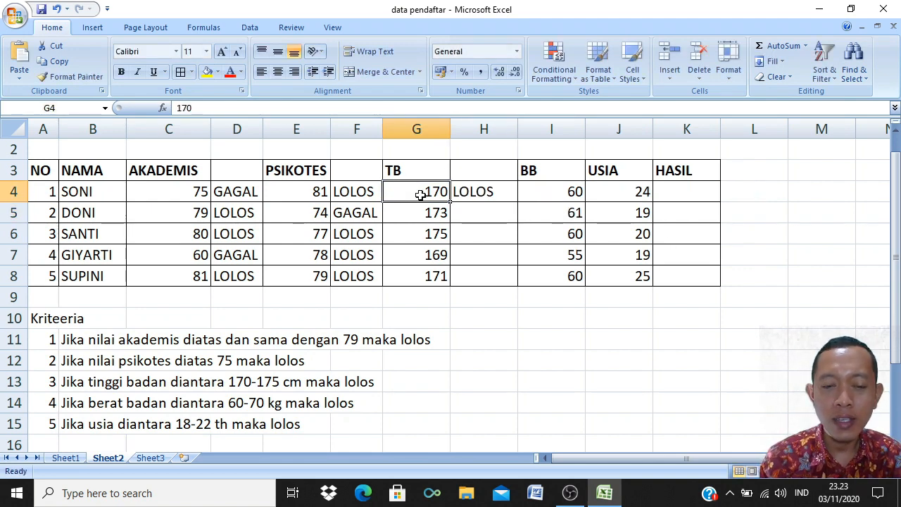
left_click(434, 257)
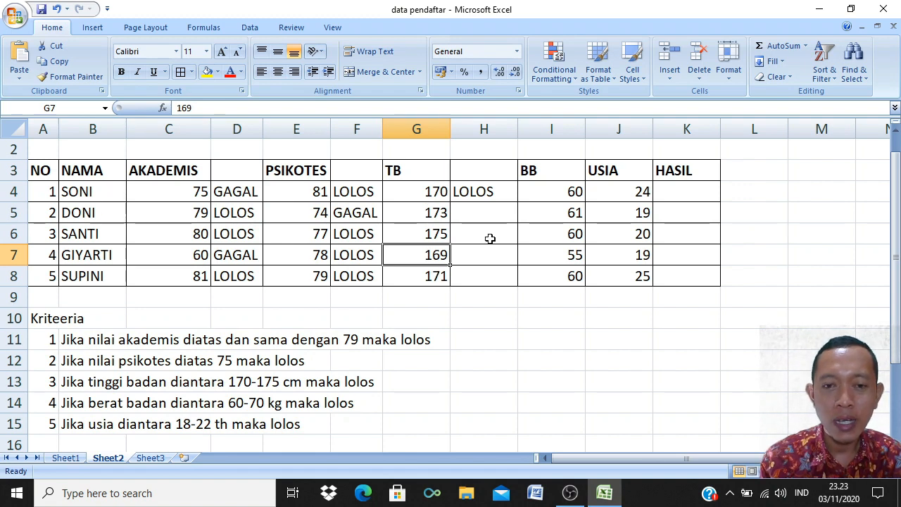
left_click(483, 191)
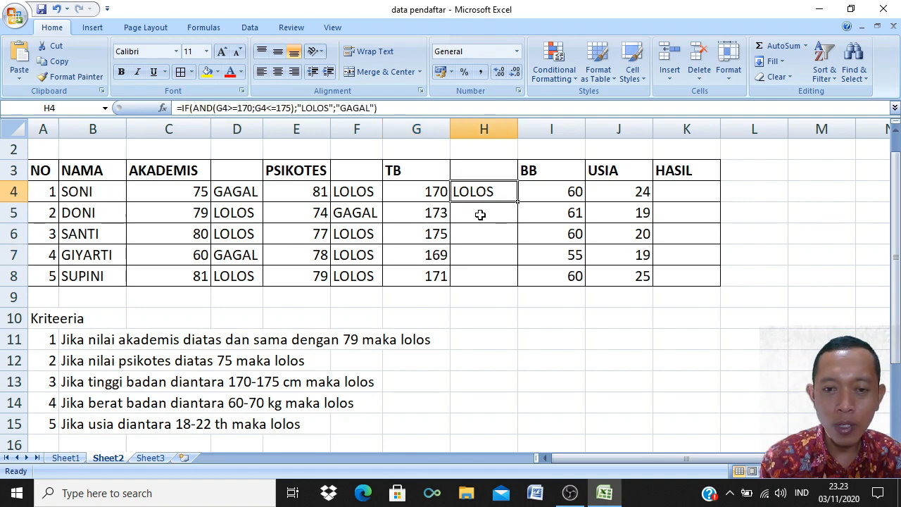
left_click(481, 215)
left_click(476, 235)
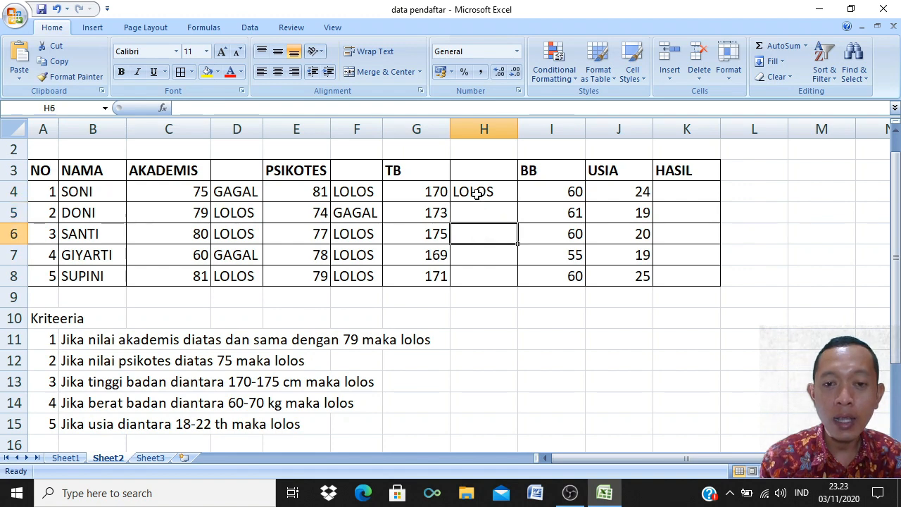
Fill the H4 height formula down through H8 and check the copied formulas in H5 to H8
left_click(475, 192)
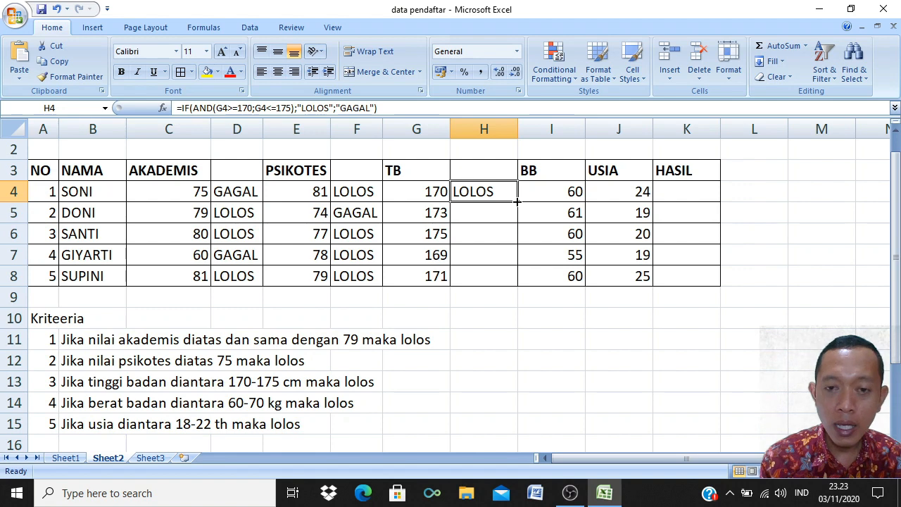
left_click_drag(516, 202, 521, 288)
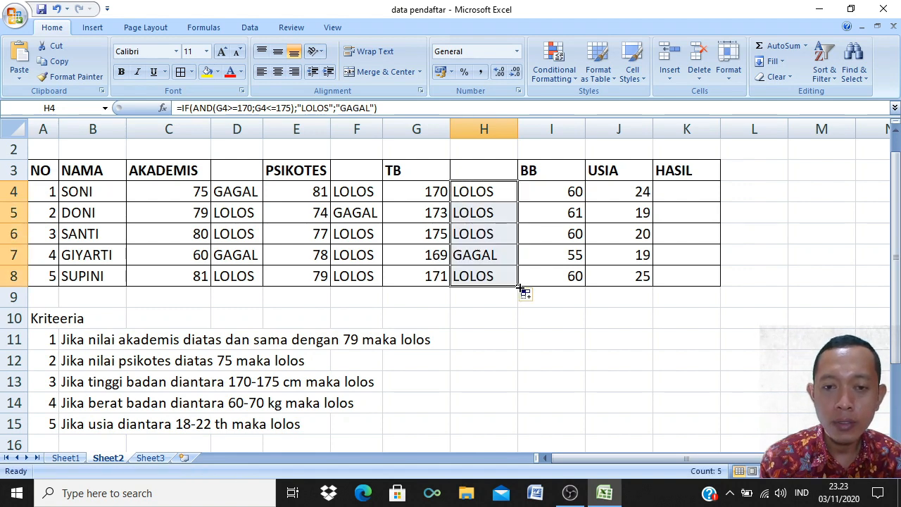
left_click(470, 256)
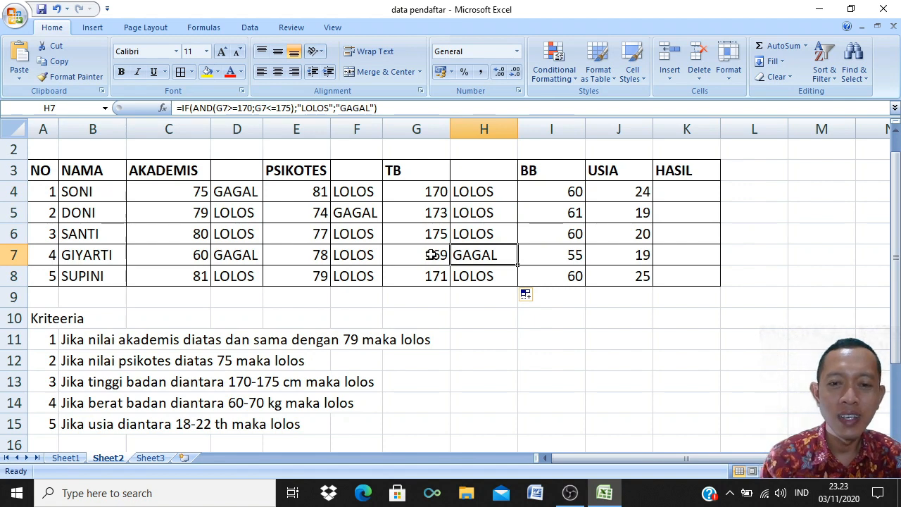
left_click(476, 213)
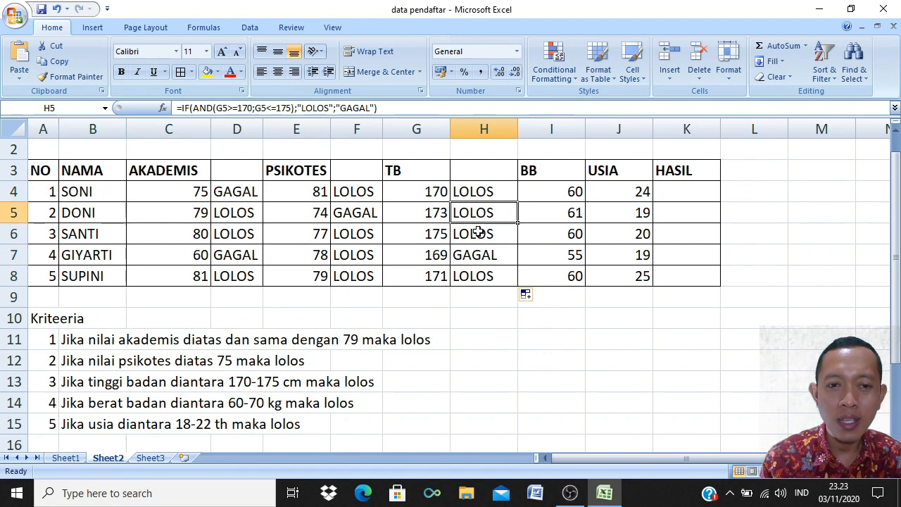
left_click(479, 232)
left_click(483, 254)
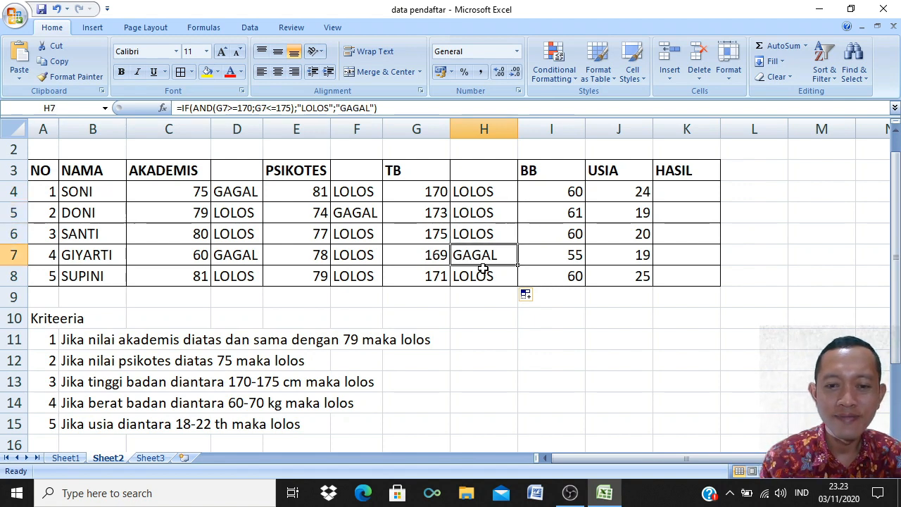
left_click(479, 275)
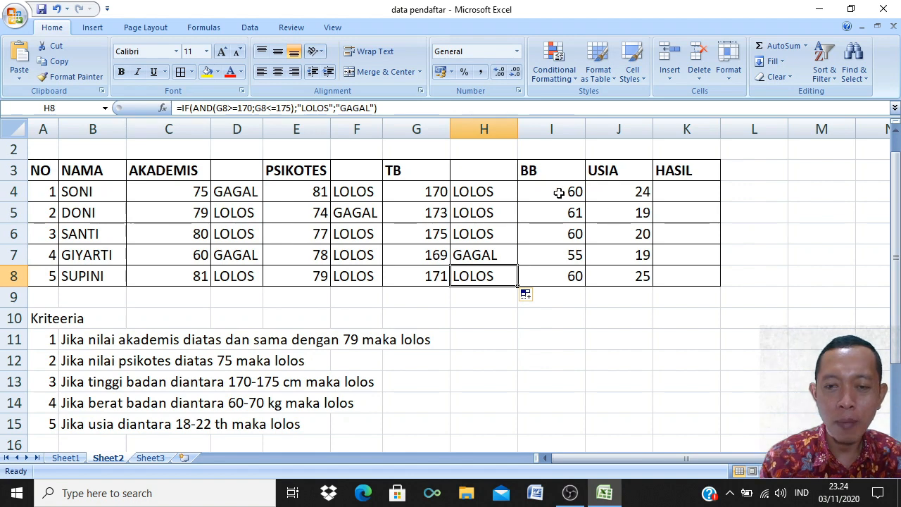
Insert an empty result column between the BB and USIA columns
left_click(612, 126)
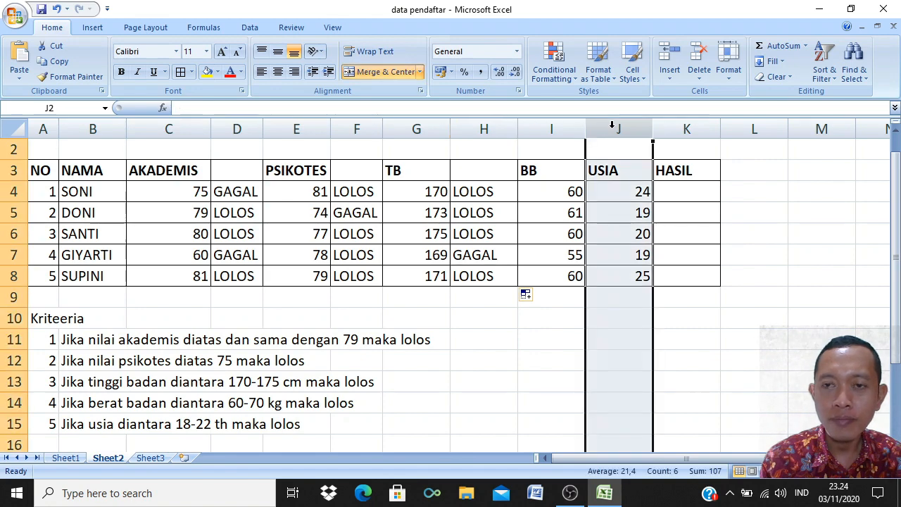
right_click(612, 125)
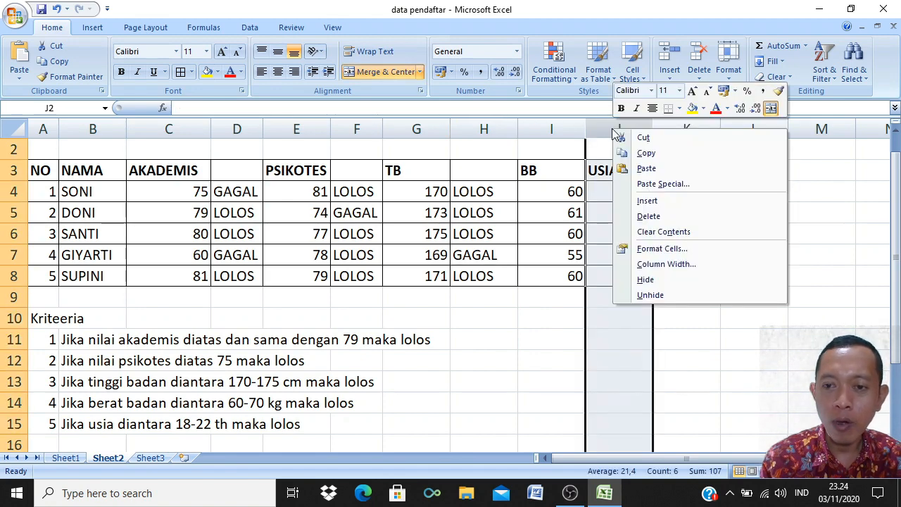
left_click(647, 201)
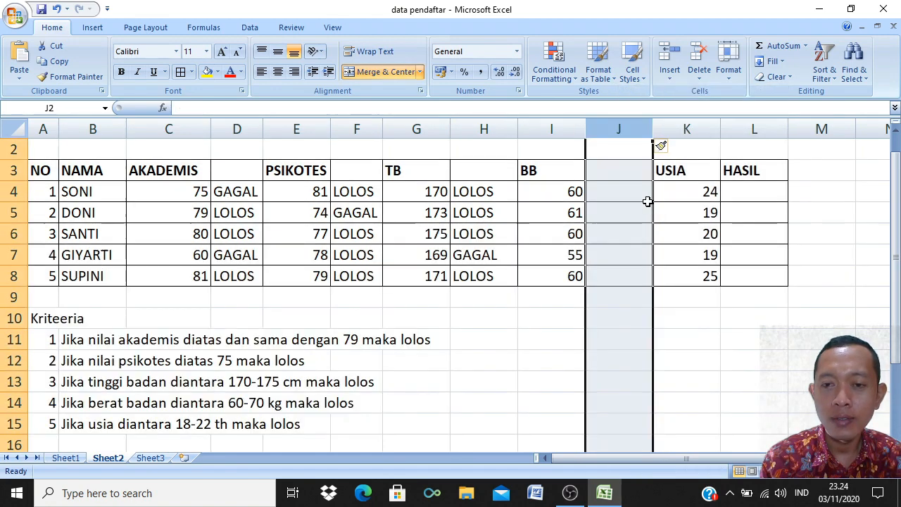
Check the H4 formula as a model and start an IF formula in J4 with a nested AND function as its logical test
left_click(626, 191)
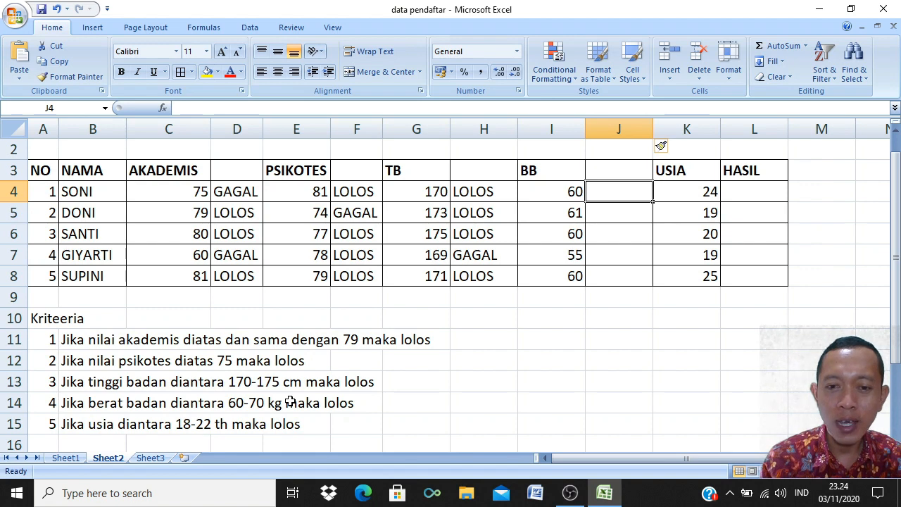
left_click(472, 194)
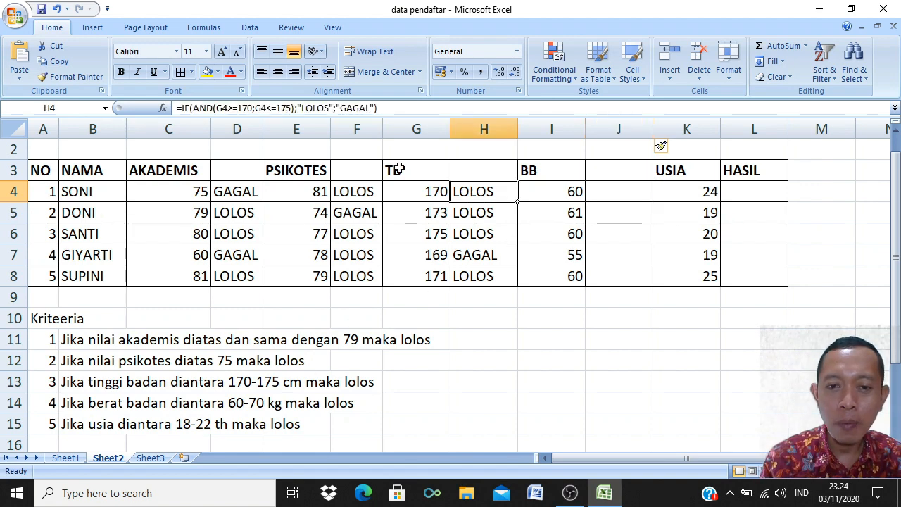
left_click(616, 192)
type("=")
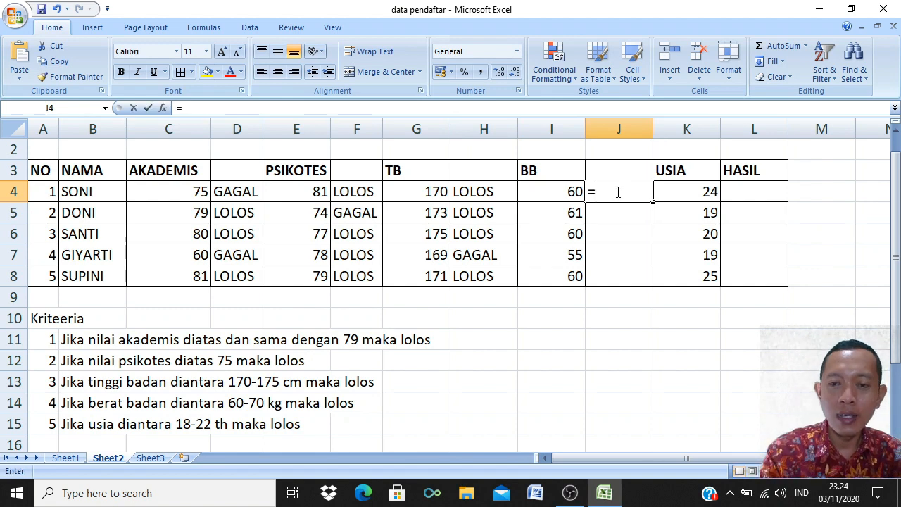
type("IF")
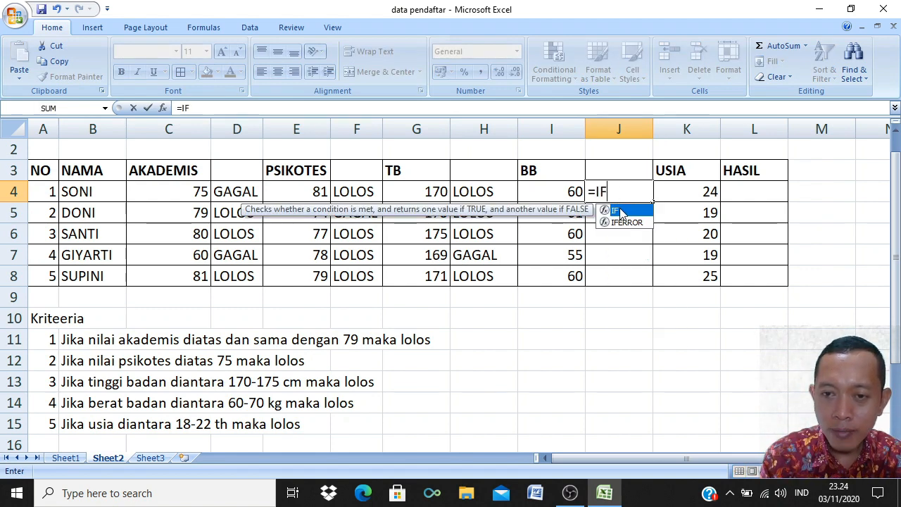
double_click(620, 212)
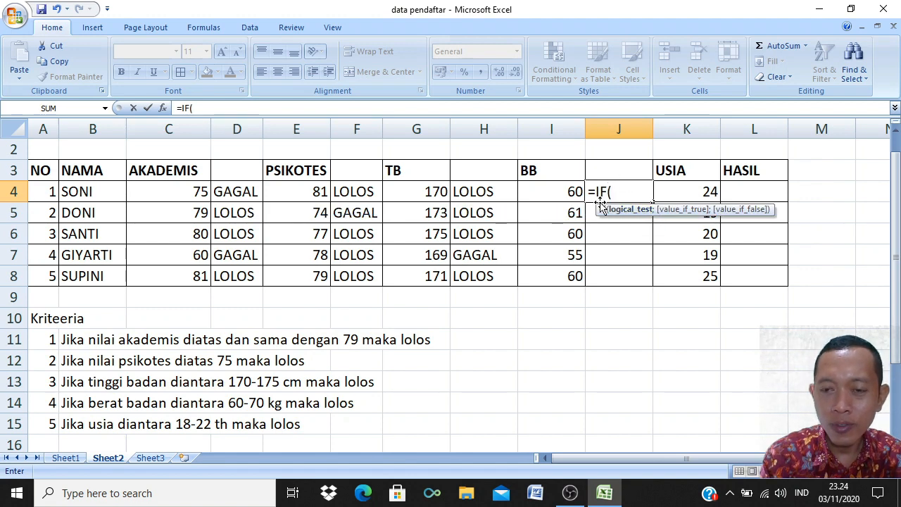
type("AND")
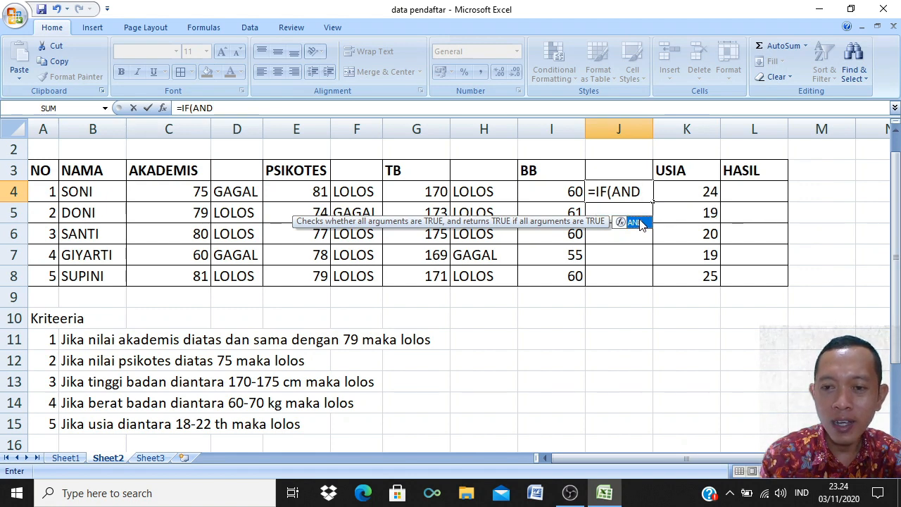
double_click(637, 222)
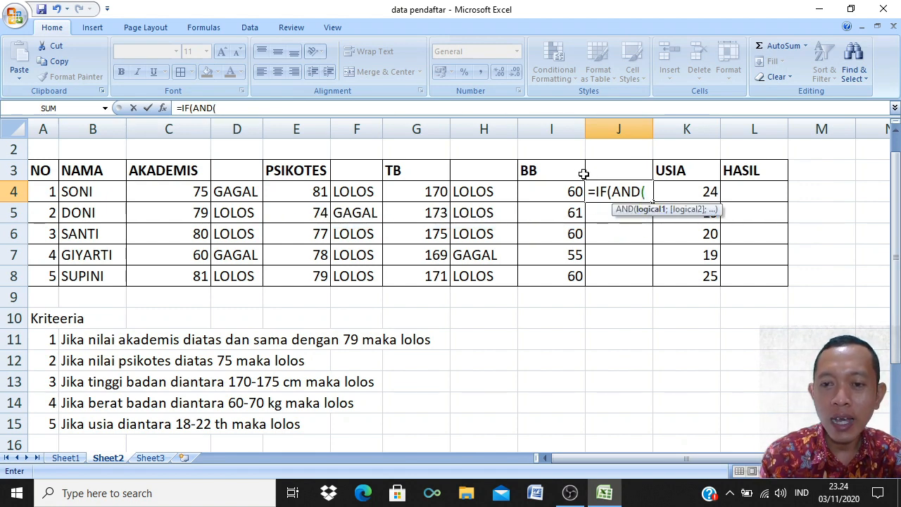
Enter I4>=60 as the first condition of the AND function in J4, followed by a semicolon separator
left_click(555, 191)
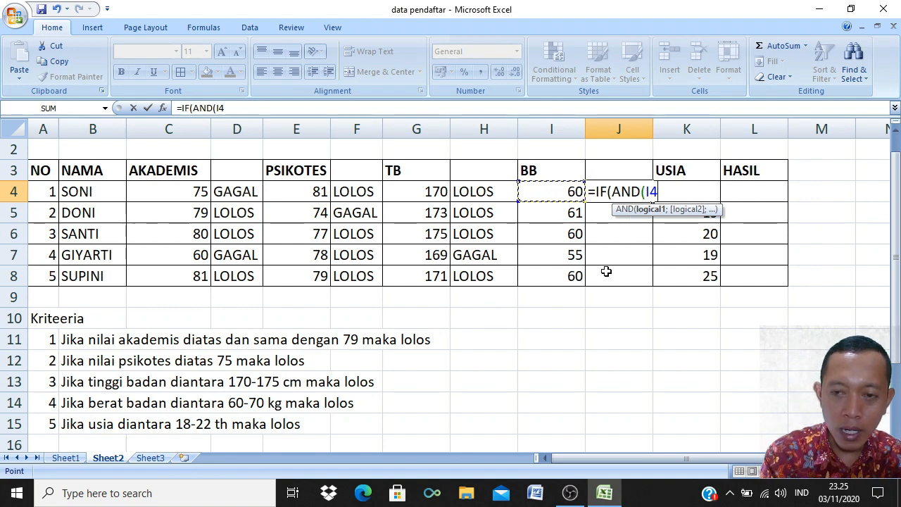
type(">=")
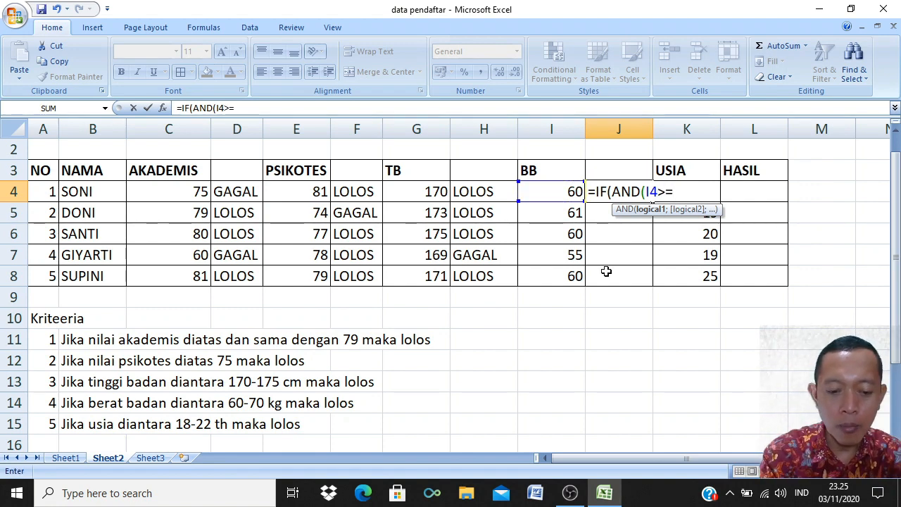
type("60")
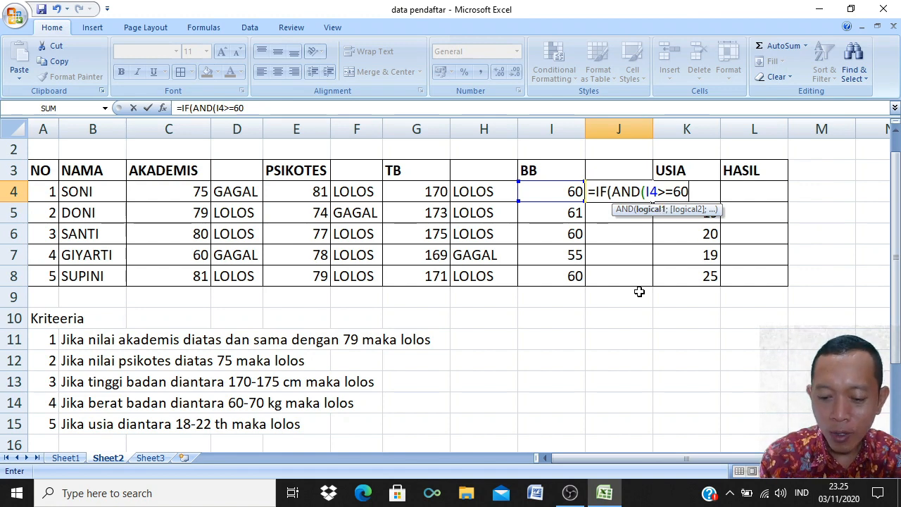
type(";")
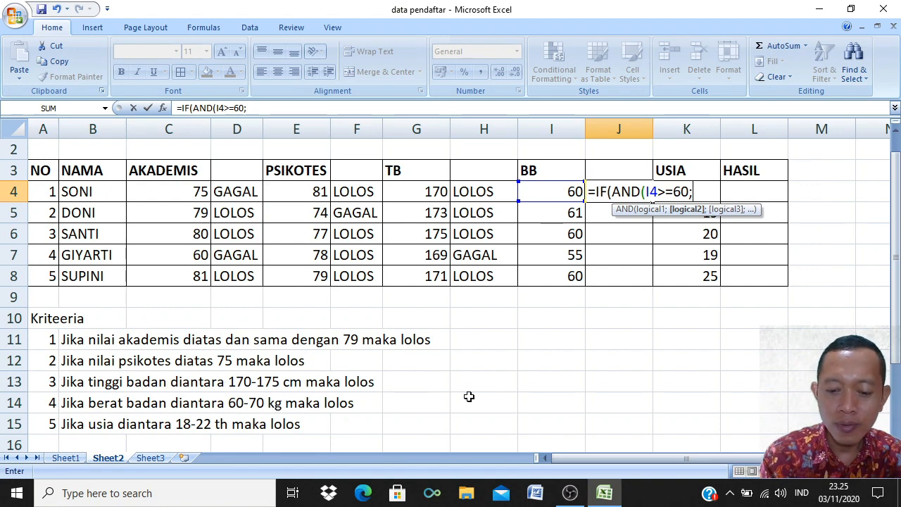
Add I4<=70 as the second AND condition in the J4 formula and close the AND function
left_click(547, 193)
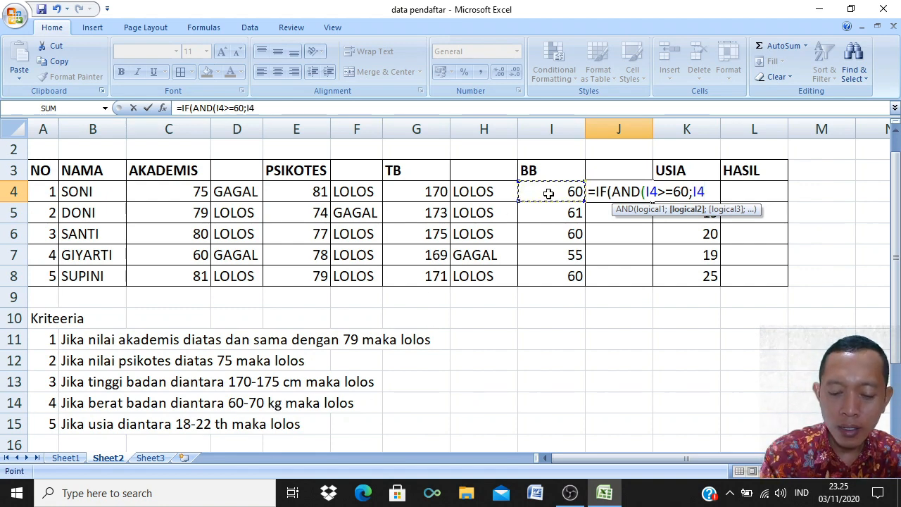
type("<=7")
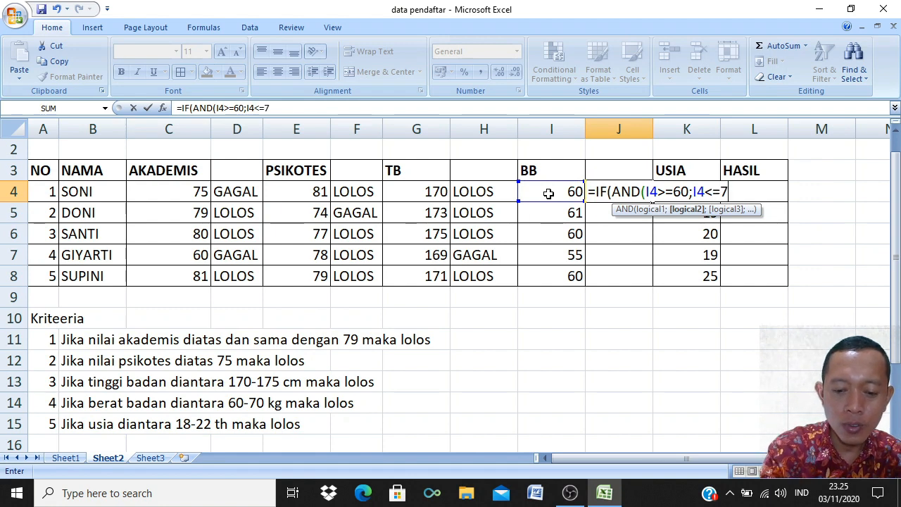
type("0")
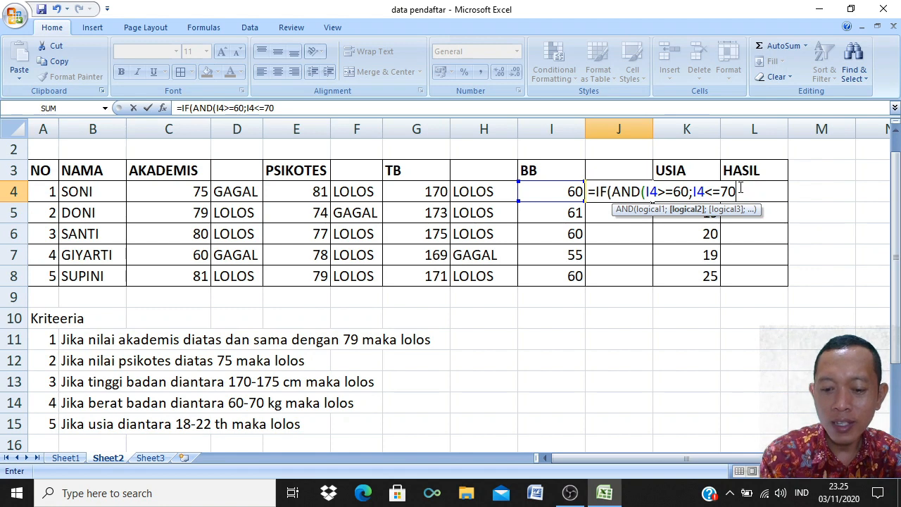
type(")")
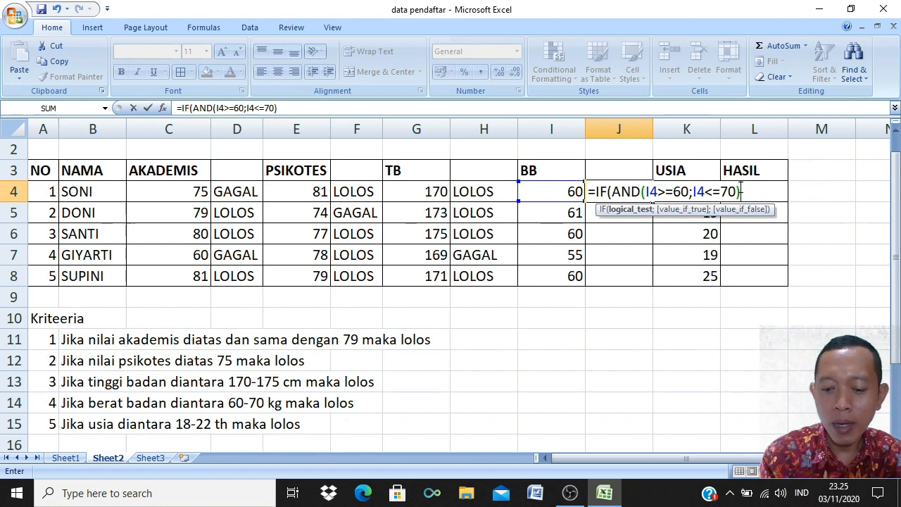
Add "LOLOS" as the true value and "GAGAL" as the false value in the J4 formula and close the IF function
type(";")
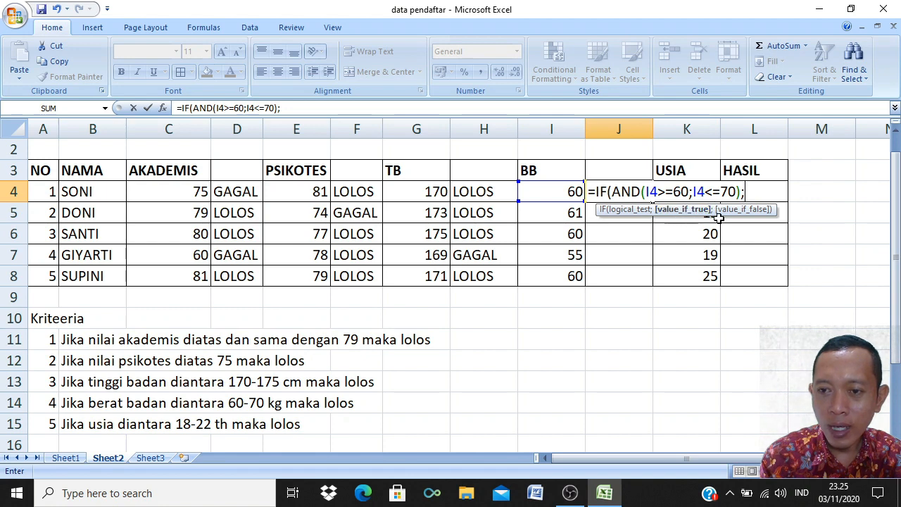
type("\"L")
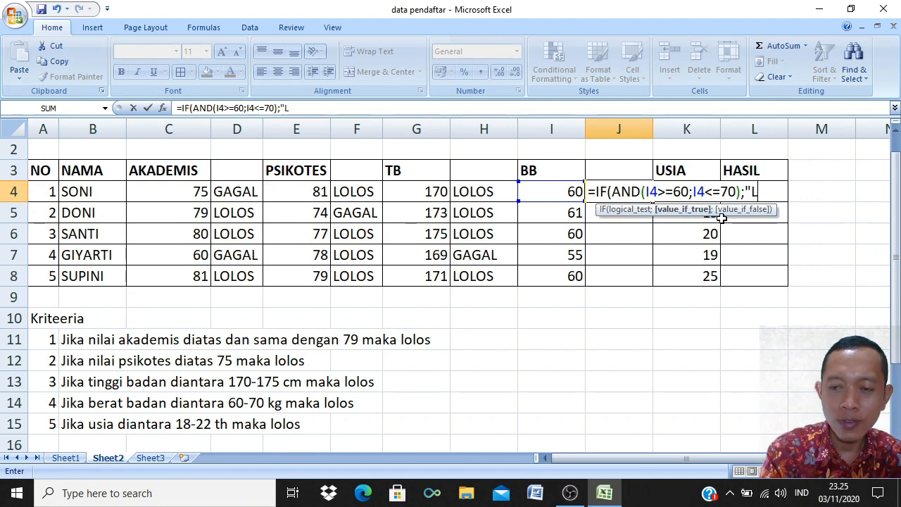
type("OLOS\"")
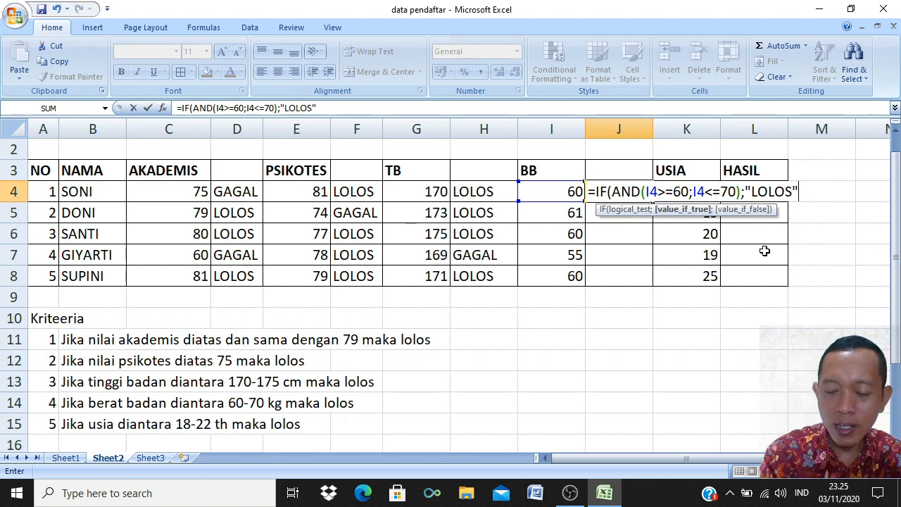
type(";")
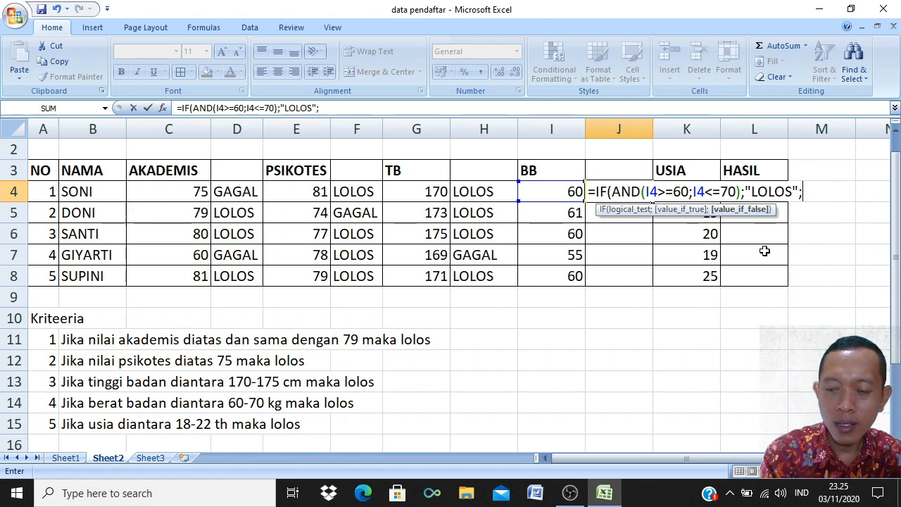
type("\"GAGAL")
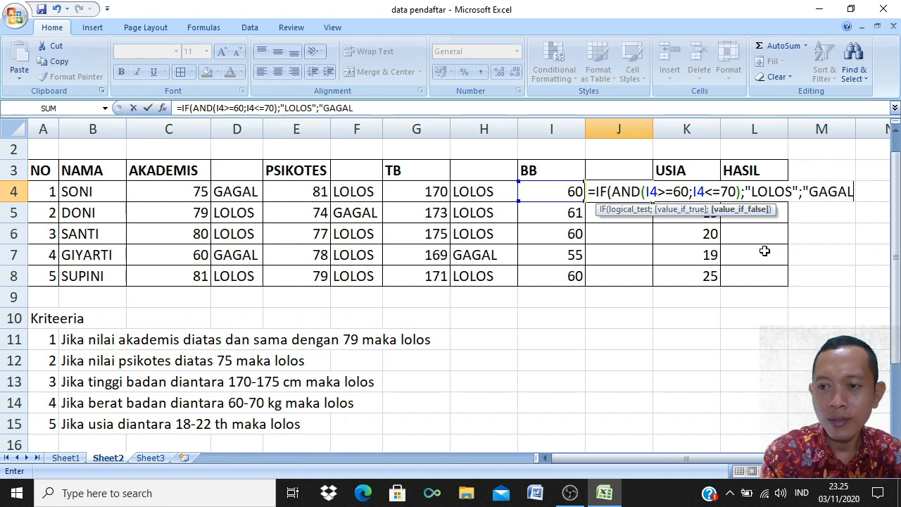
type("\"")
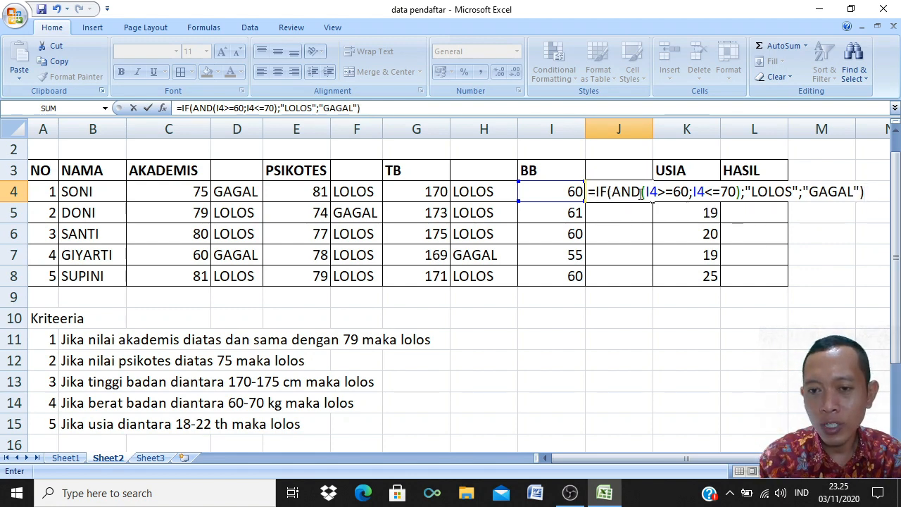
Review the AND conditions and the result values in the J4 weight formula and commit it
left_click_drag(641, 192, 719, 191)
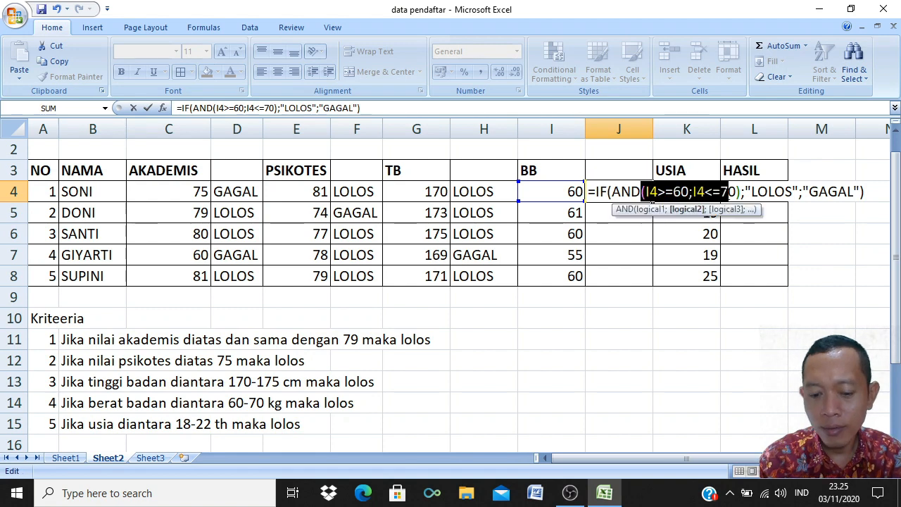
left_click(727, 192)
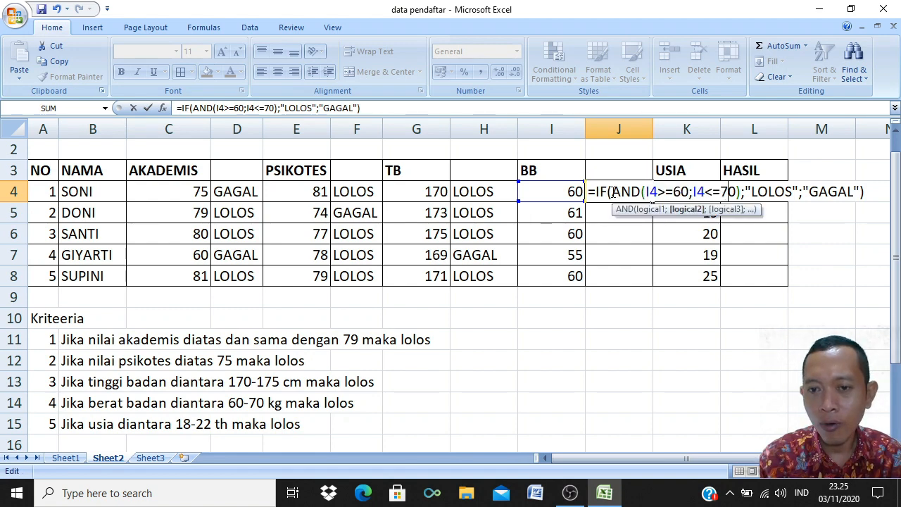
left_click_drag(611, 191, 860, 192)
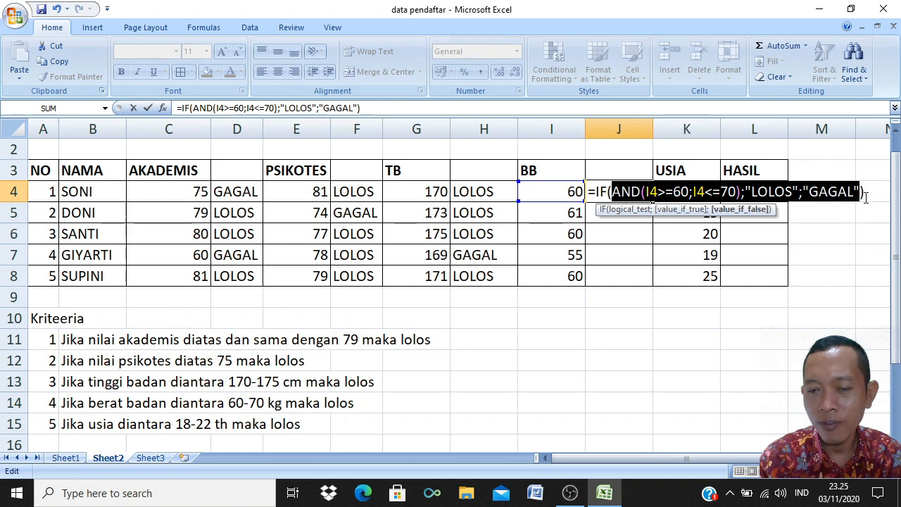
left_click(732, 192)
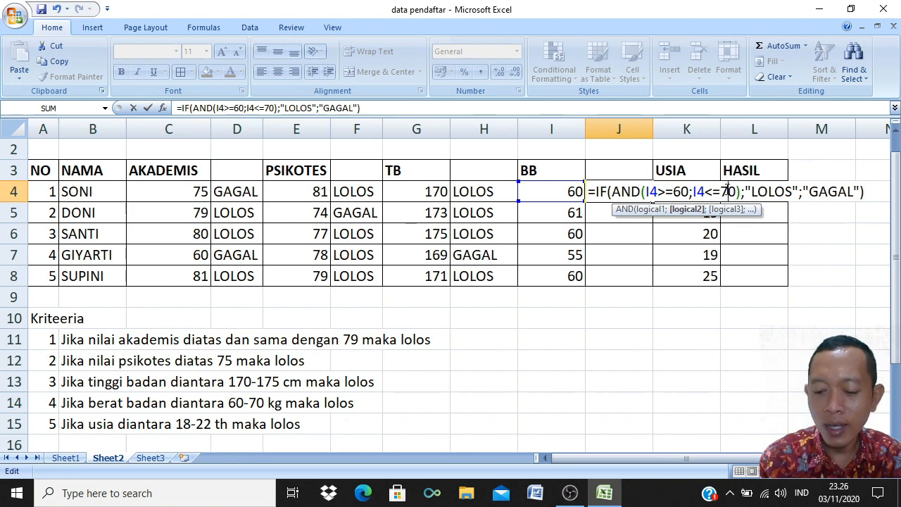
key("Return")
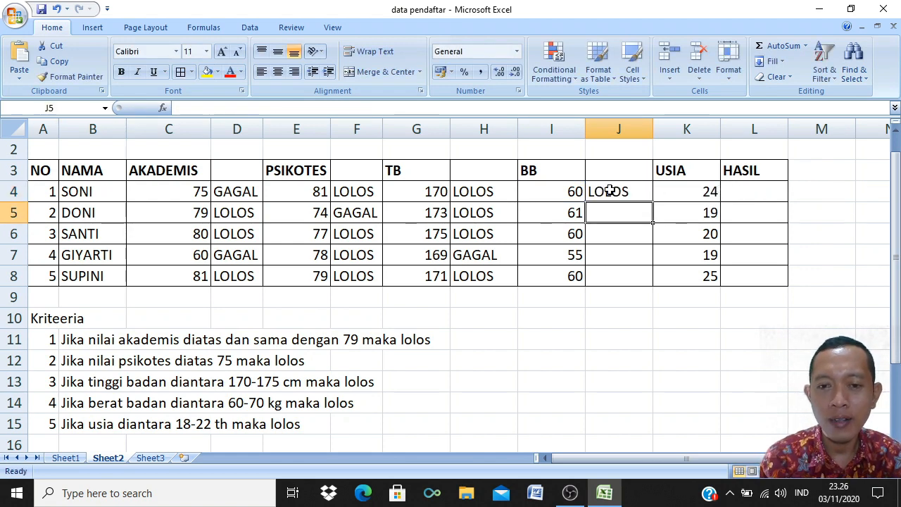
Copy the J4 weight formula down through J8 and check the row 7 result against its weight
left_click(573, 192)
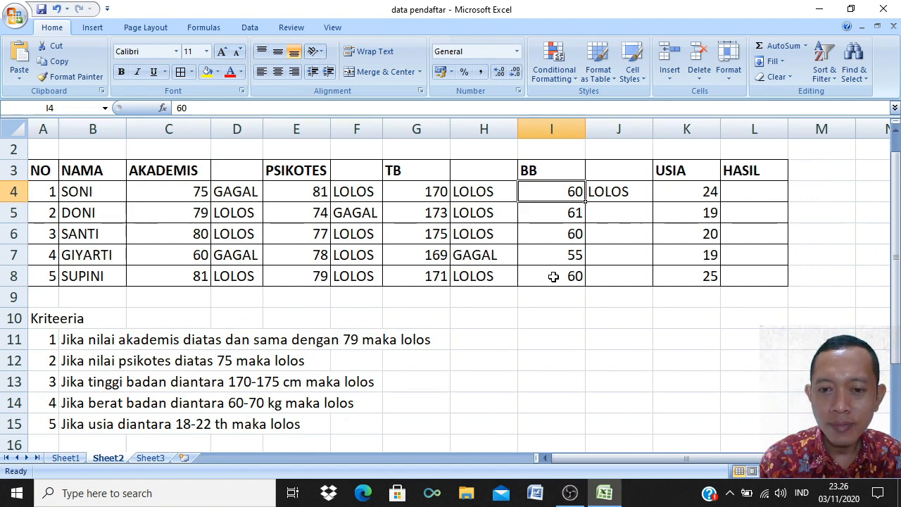
left_click(563, 254)
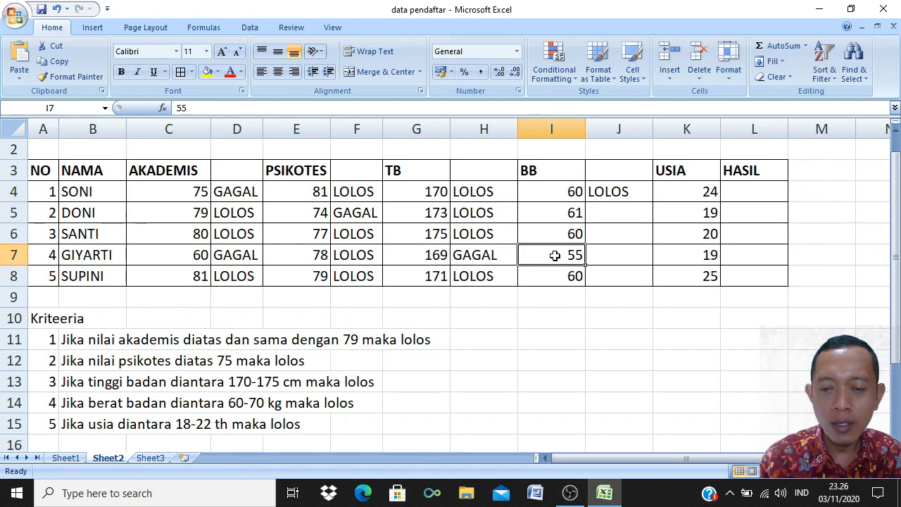
left_click(619, 190)
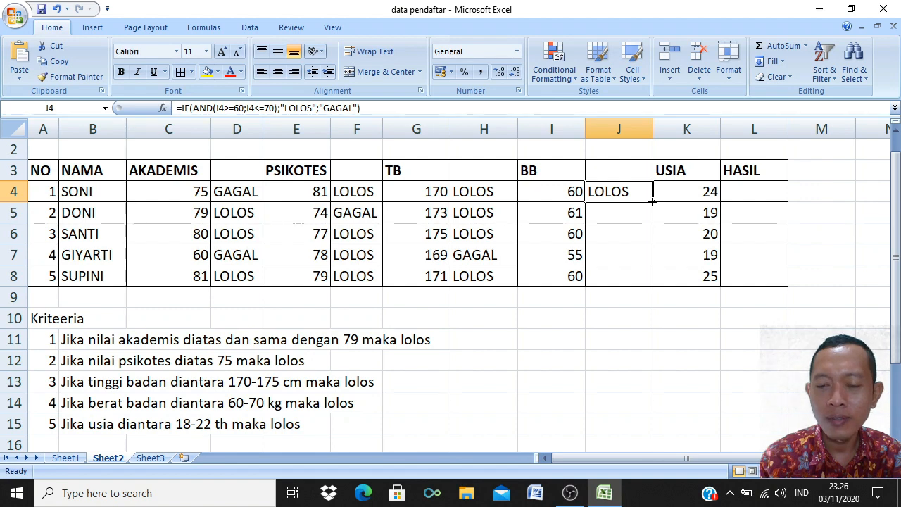
left_click_drag(653, 202, 652, 282)
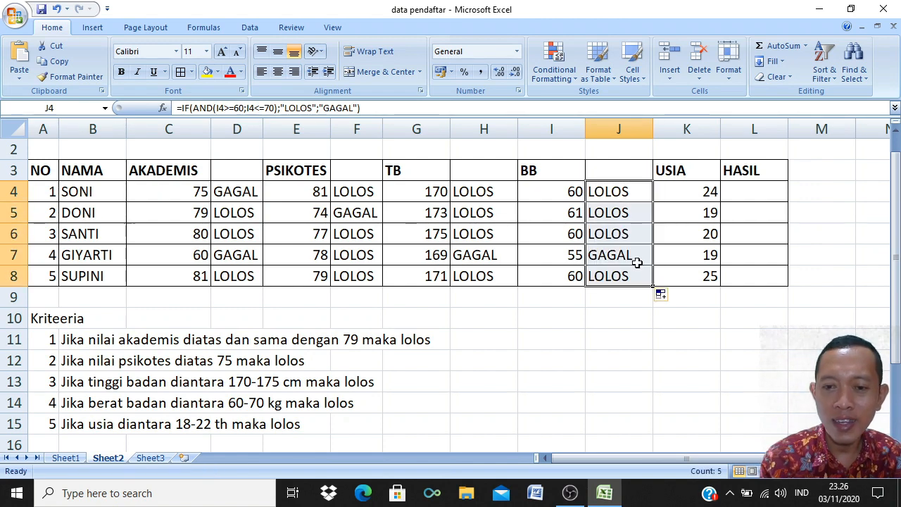
left_click(631, 257)
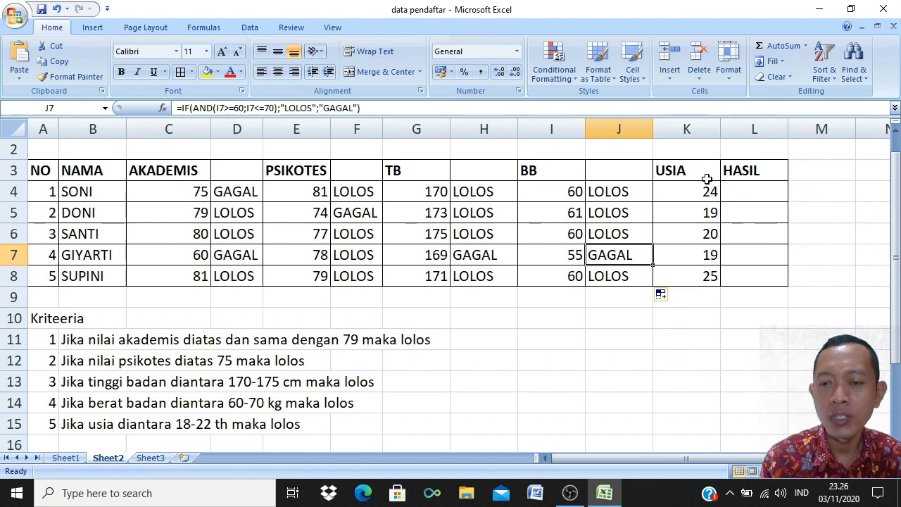
Insert an empty column between the USIA and HASIL columns
left_click(751, 128)
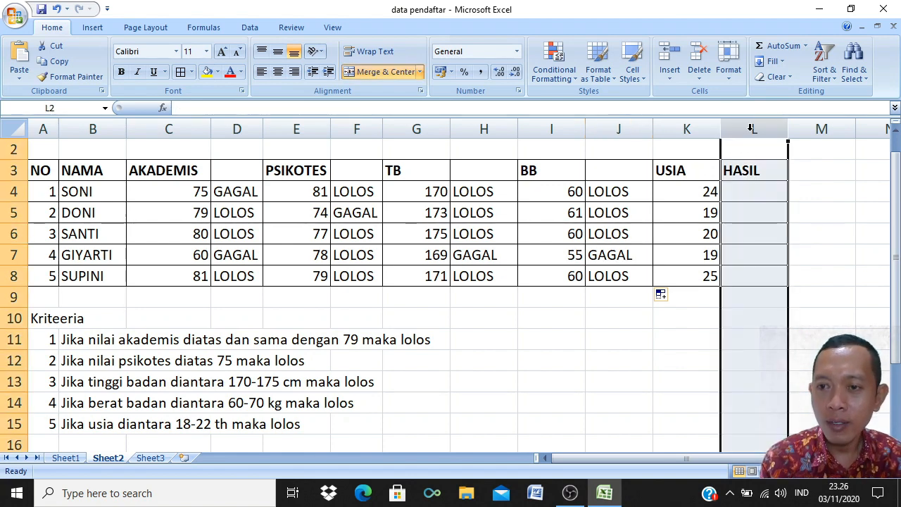
right_click(752, 131)
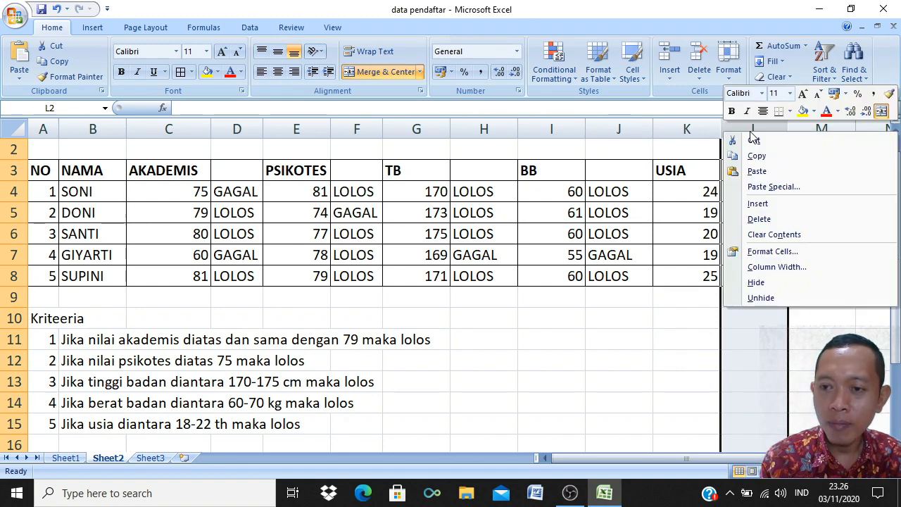
left_click(758, 204)
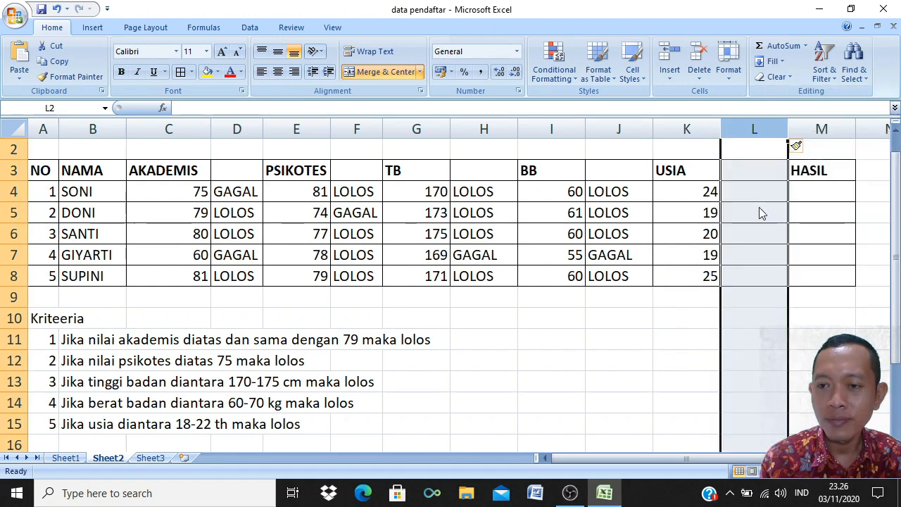
Start an IF formula with a nested AND function in L4 for the first applicant's age result
left_click(749, 197)
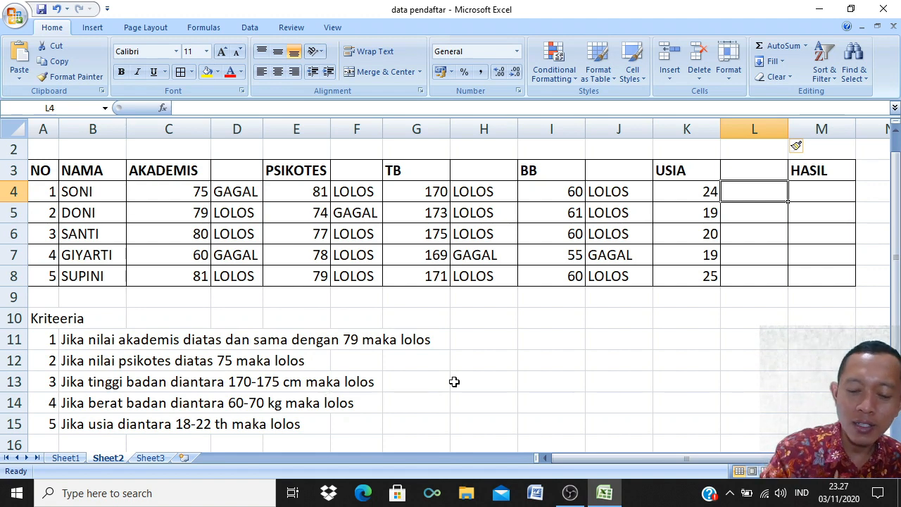
type("=IF")
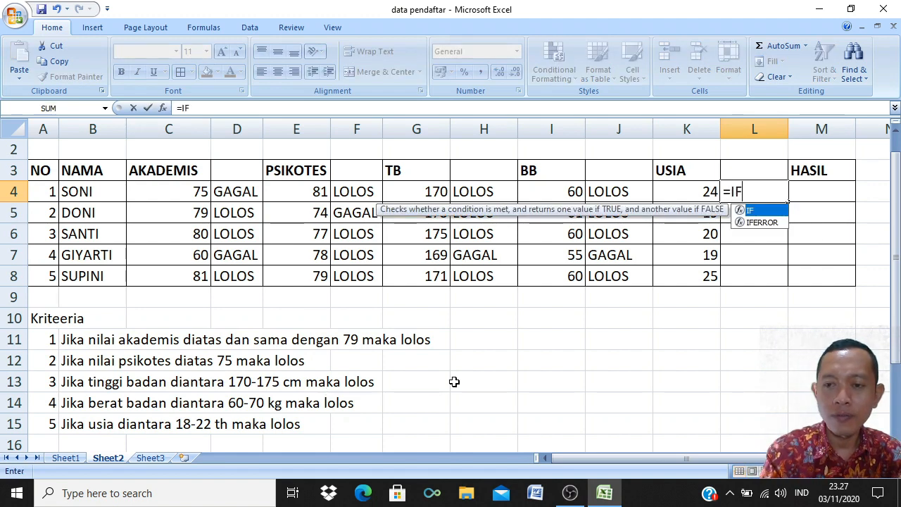
double_click(758, 211)
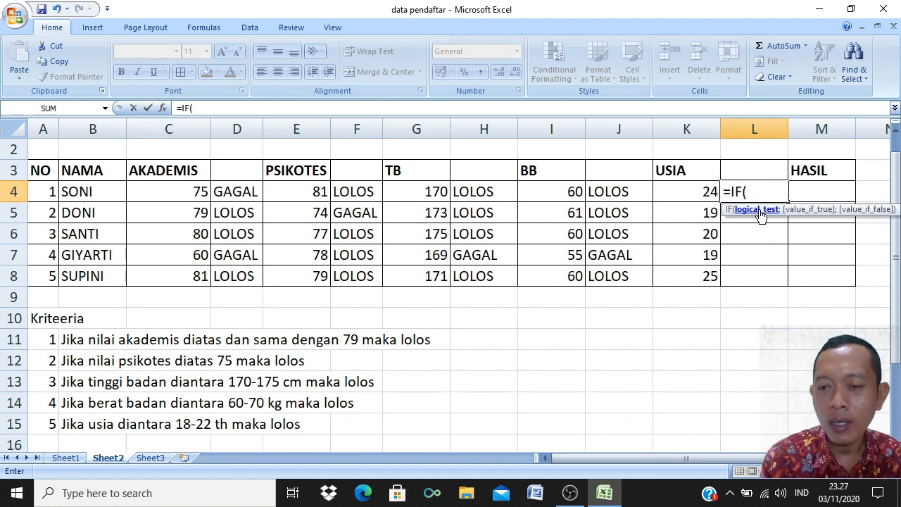
type("AN")
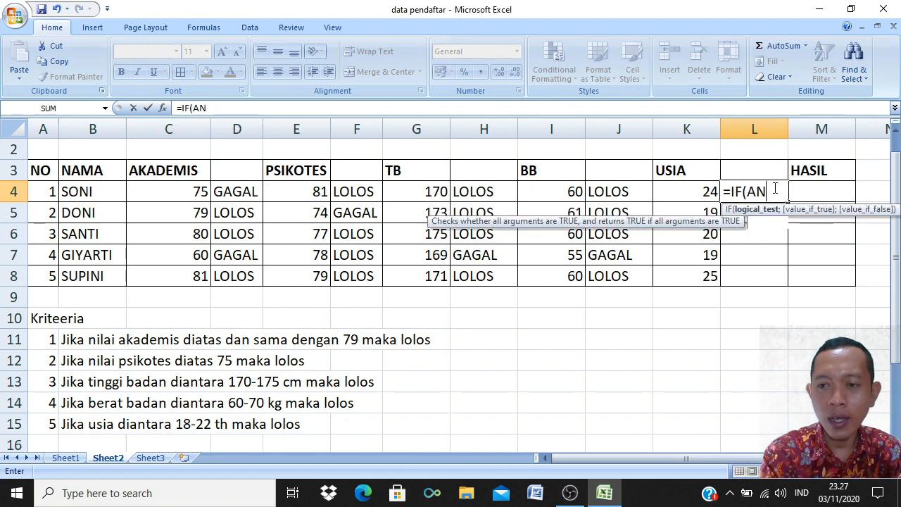
type("D")
double_click(779, 222)
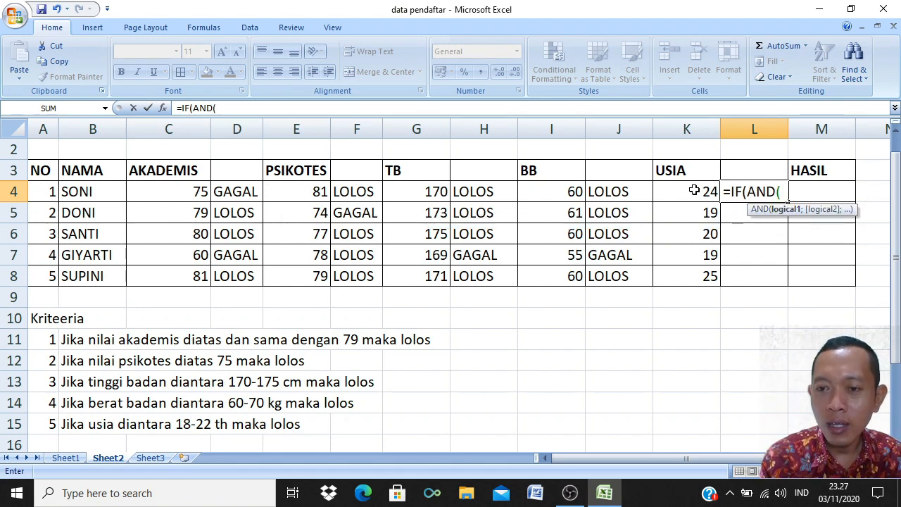
Enter K4>=18 and K4<=22 as the two AND conditions in the L4 formula and close the AND function
left_click(694, 190)
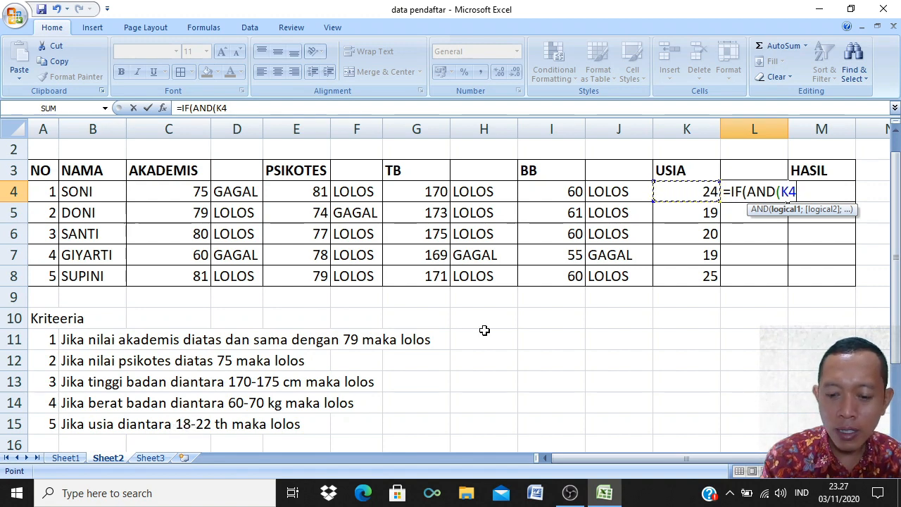
type(">=18")
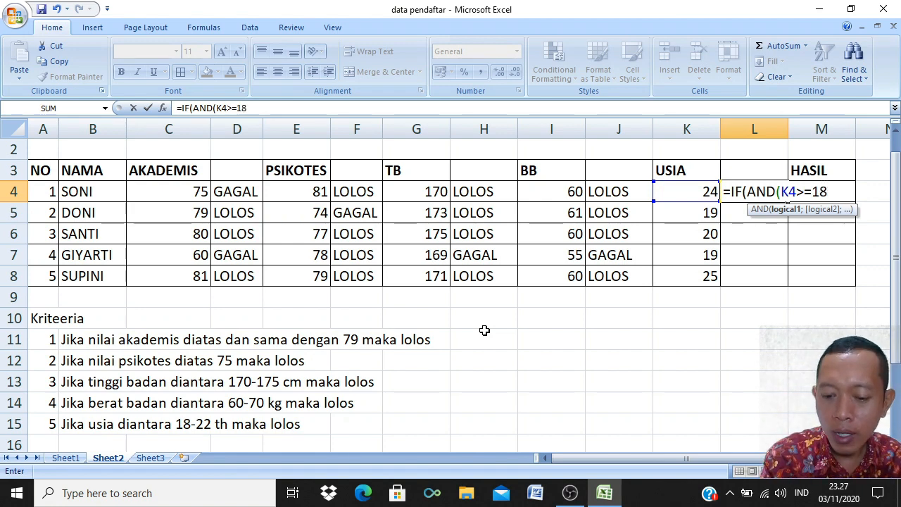
type(";")
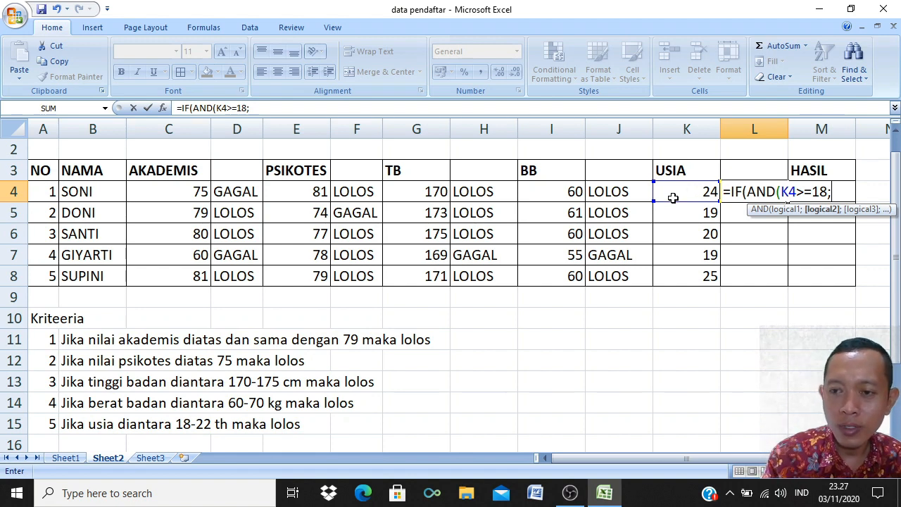
left_click(699, 191)
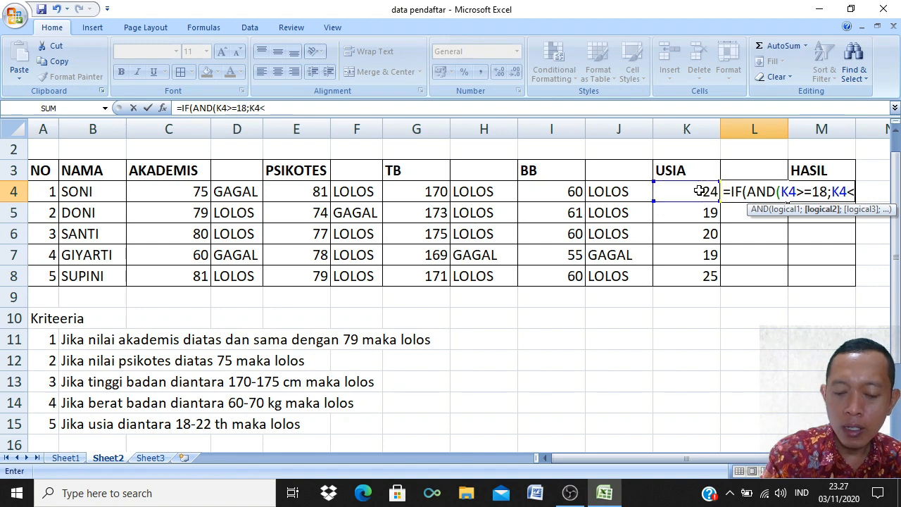
type("<=22")
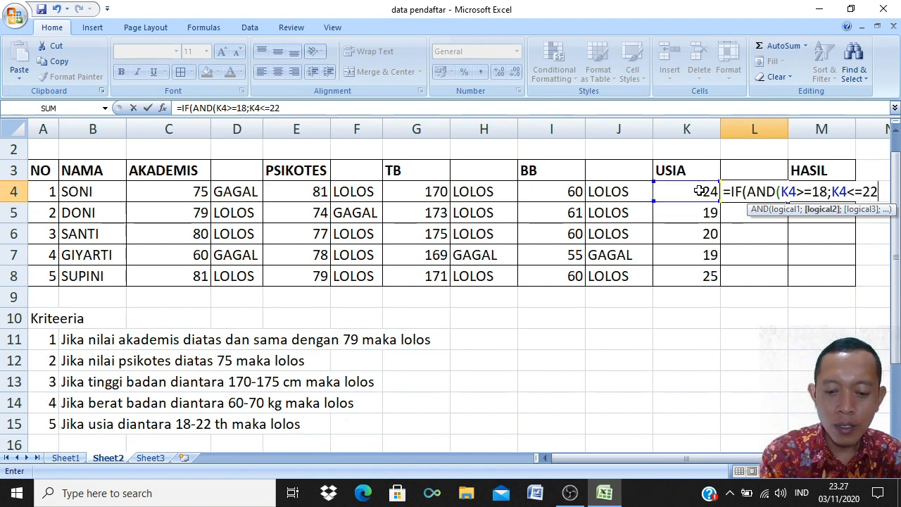
type(")")
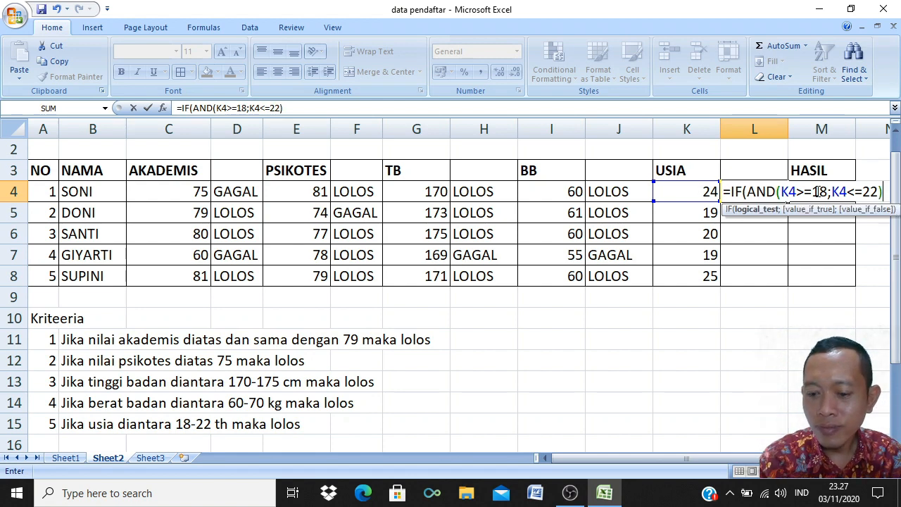
Add "LOLOS" as the true value and "GAGAL" as the false value in the L4 formula, close the IF function and commit it
type(";")
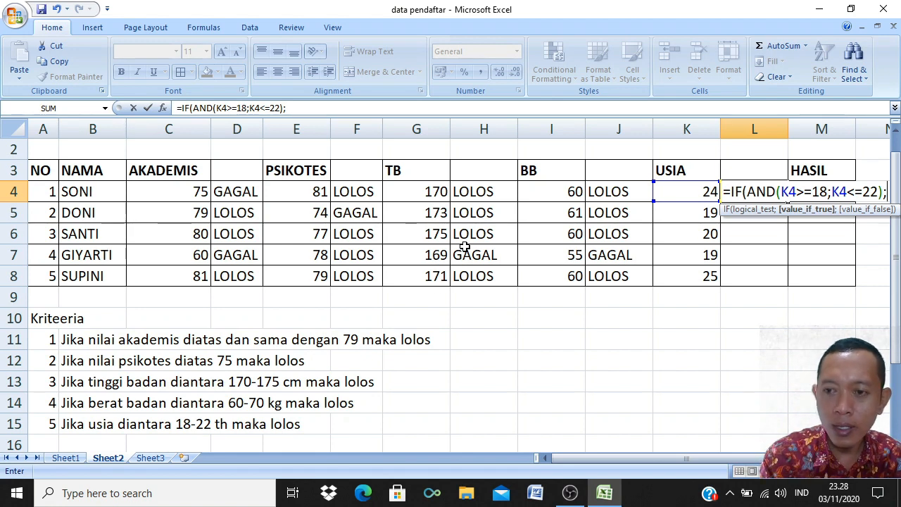
type("\"LOLOS")
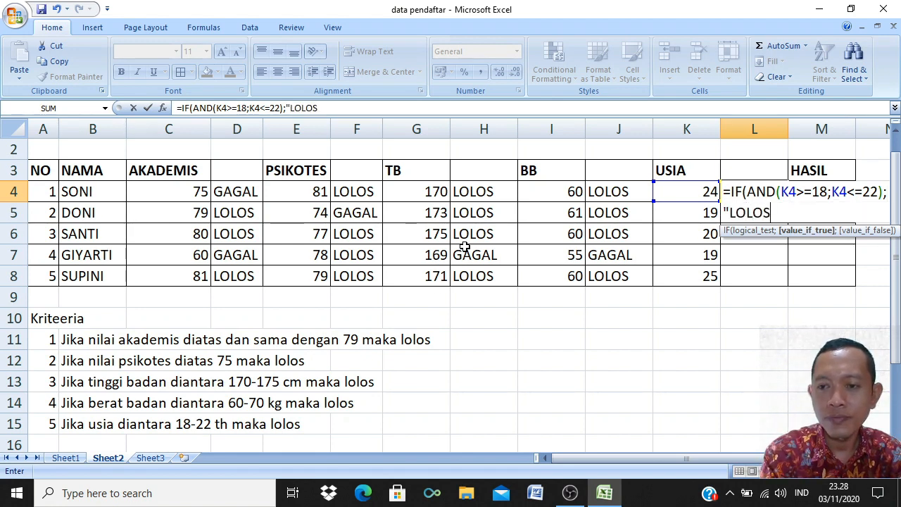
type("\"")
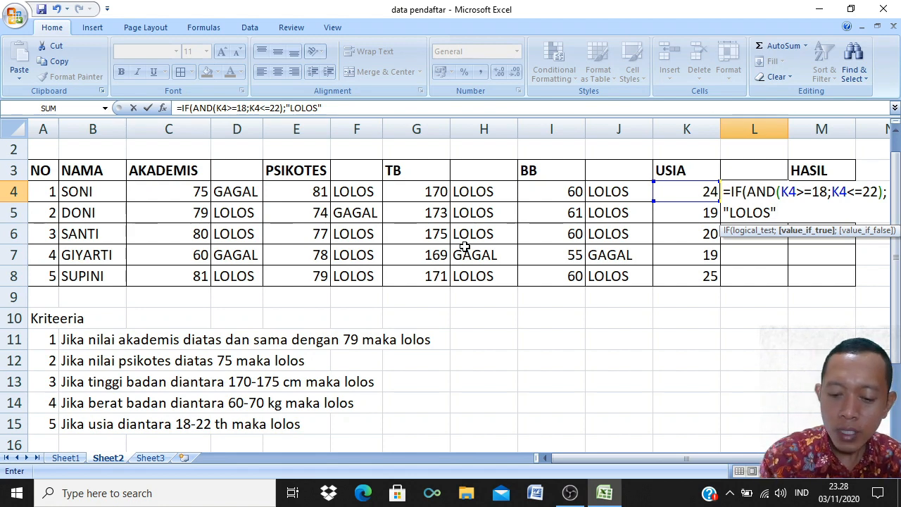
type(";")
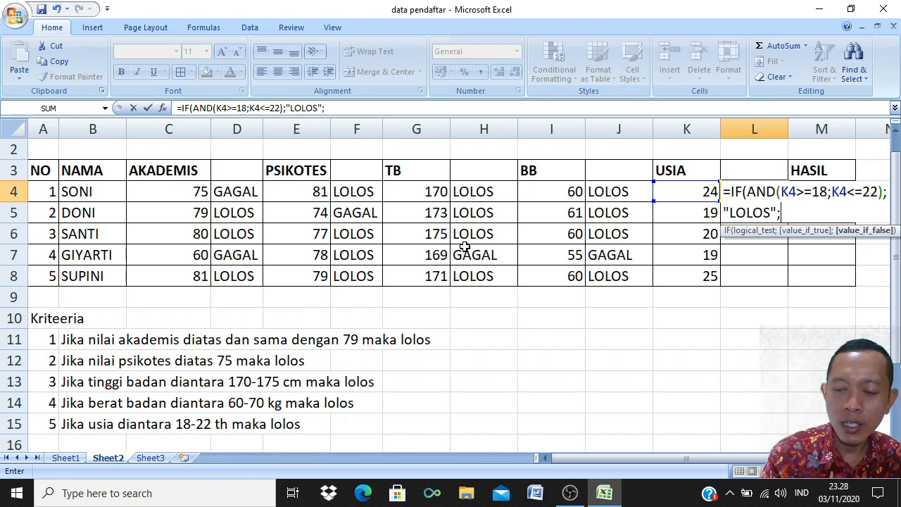
type("\"")
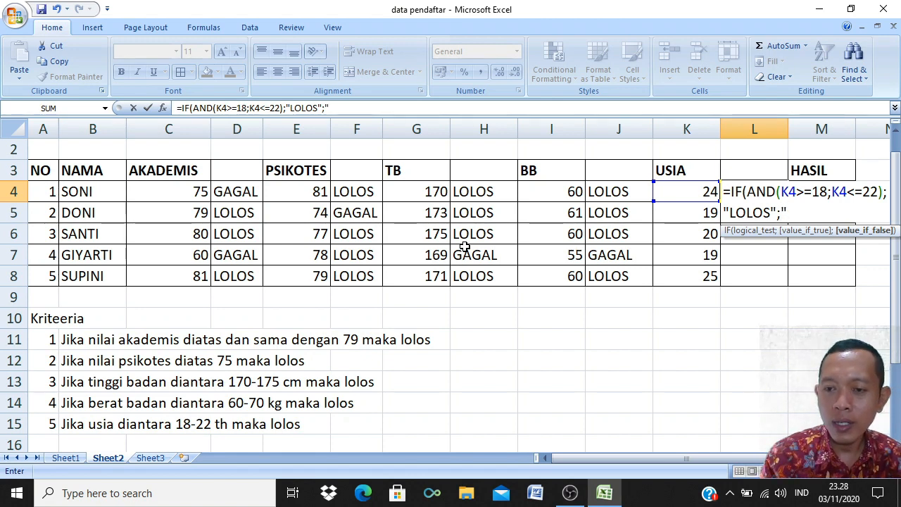
type("GAGAL")
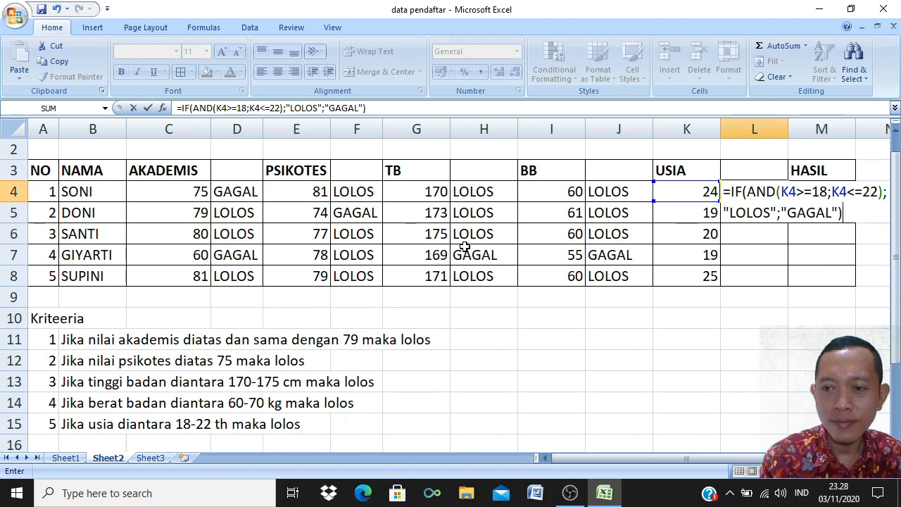
key("Return")
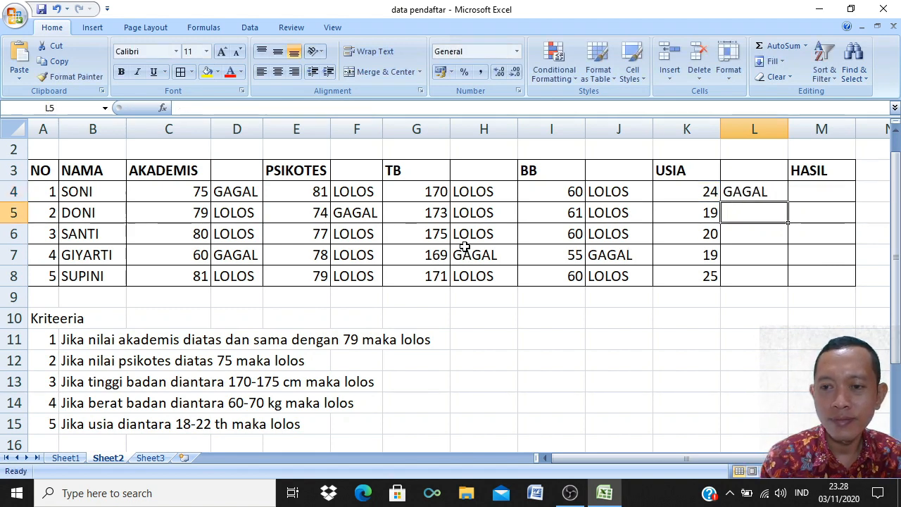
Copy the L4 age formula down through L8 and check the results in rows 4 and 8 against their ages
left_click(701, 191)
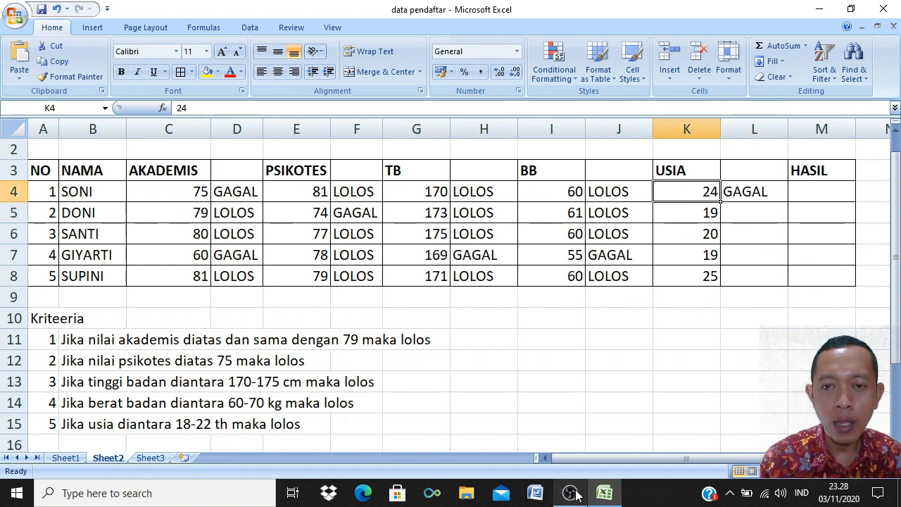
mouse_move(576, 494)
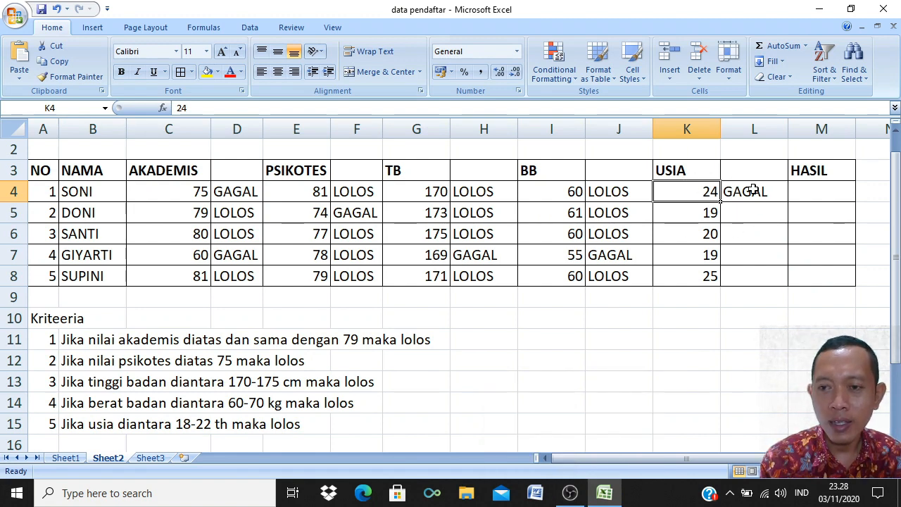
left_click(752, 190)
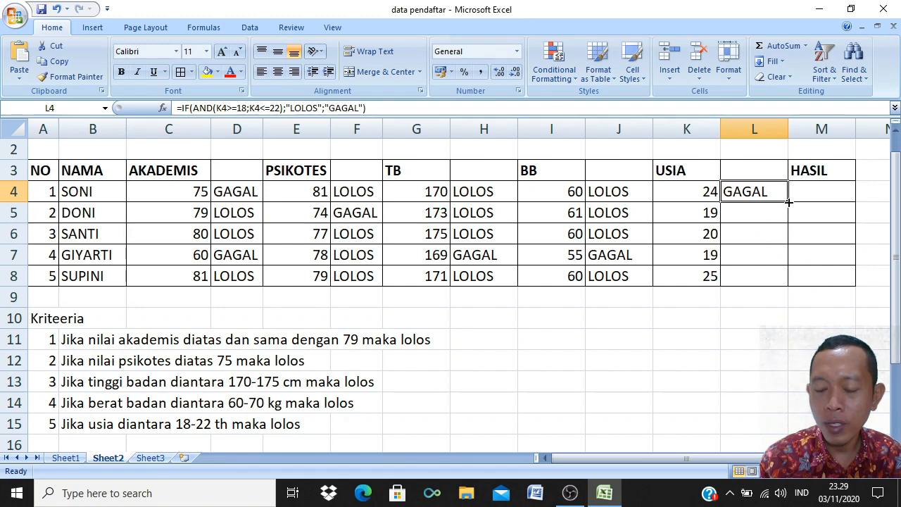
left_click_drag(789, 202, 790, 286)
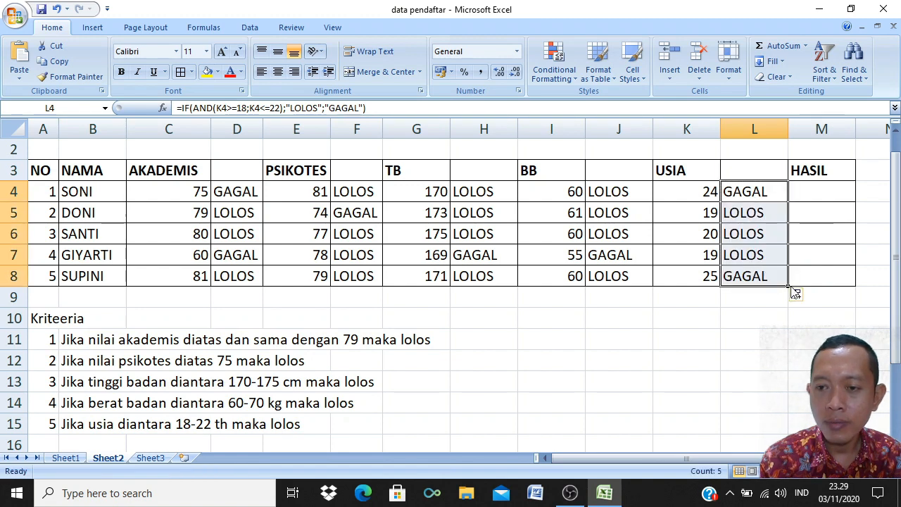
left_click(745, 277)
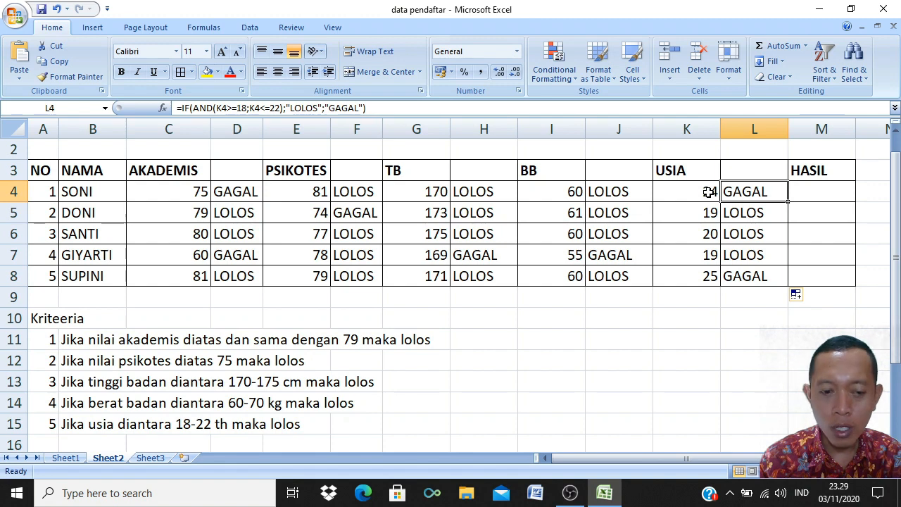
left_click(708, 191)
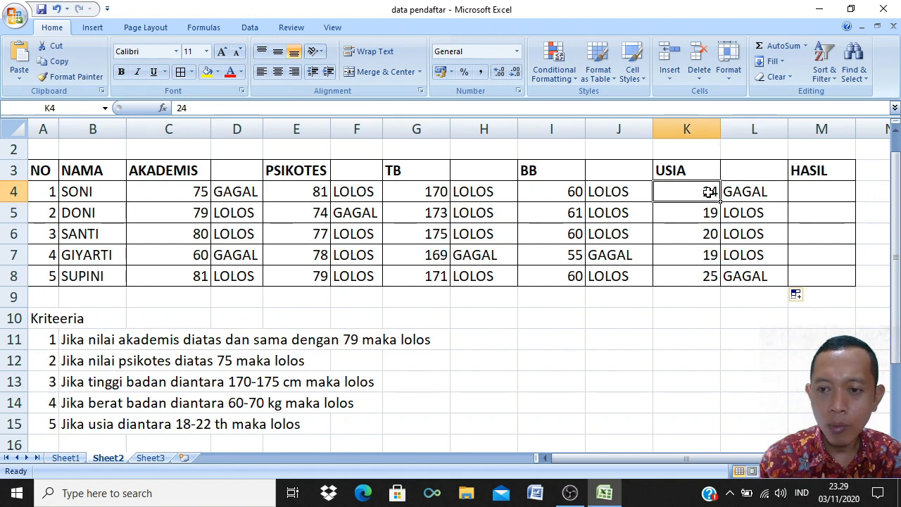
left_click(709, 277)
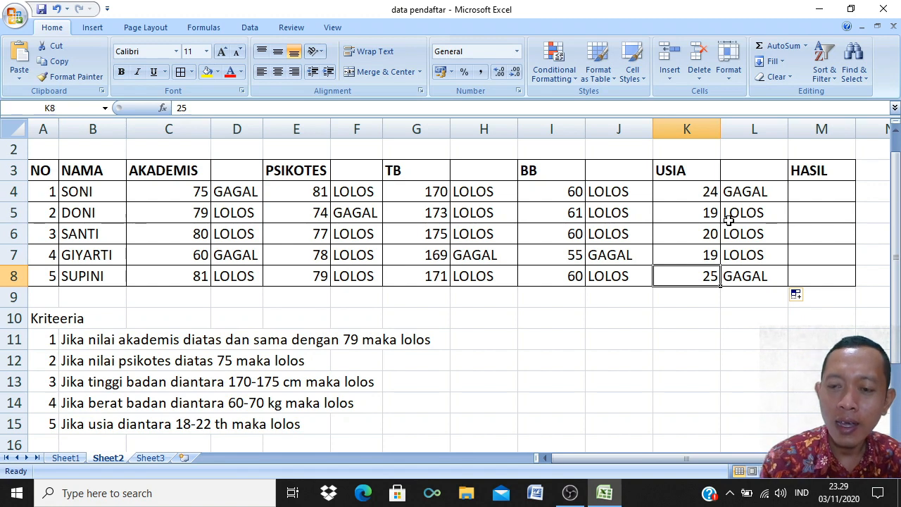
Review the individual LOLOS/GAGAL results in rows 4 and 6 against the empty HASIL cells to work out the overall pass rule
left_click(819, 199)
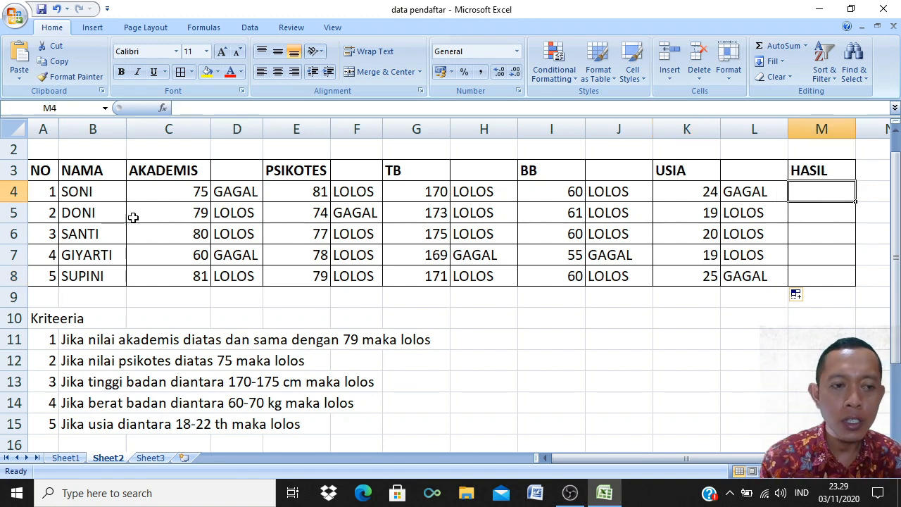
left_click(238, 193)
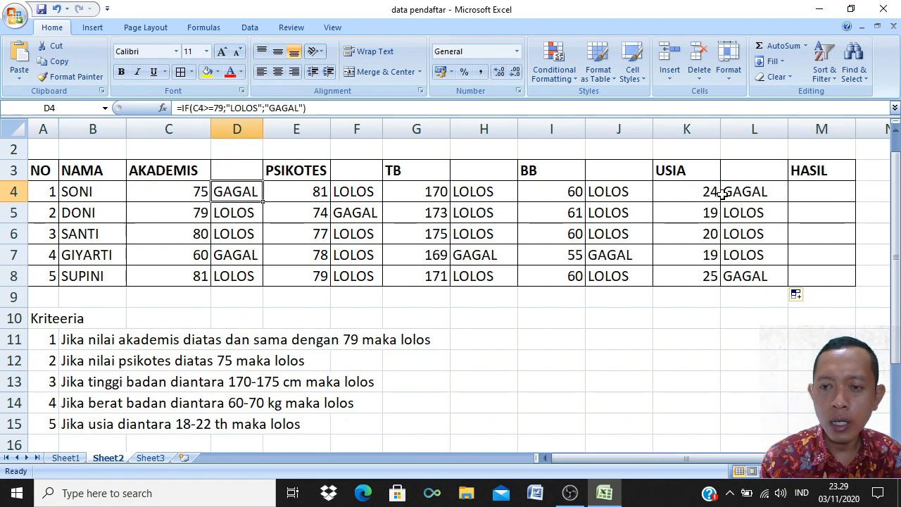
left_click(735, 195)
left_click(813, 195)
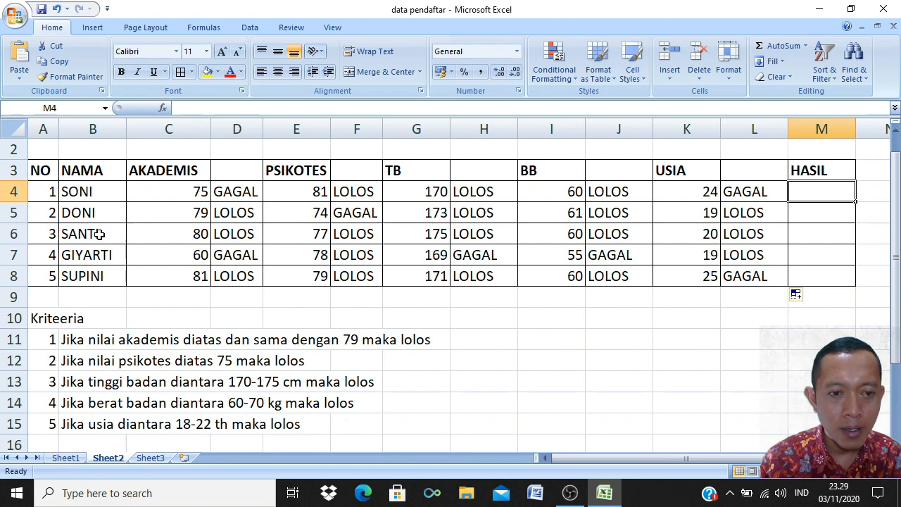
left_click(243, 237)
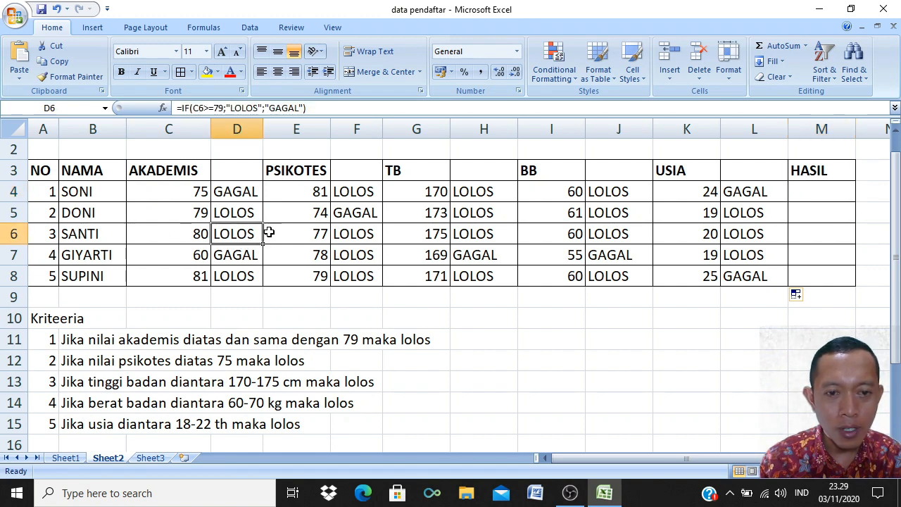
left_click(369, 229)
left_click(482, 238)
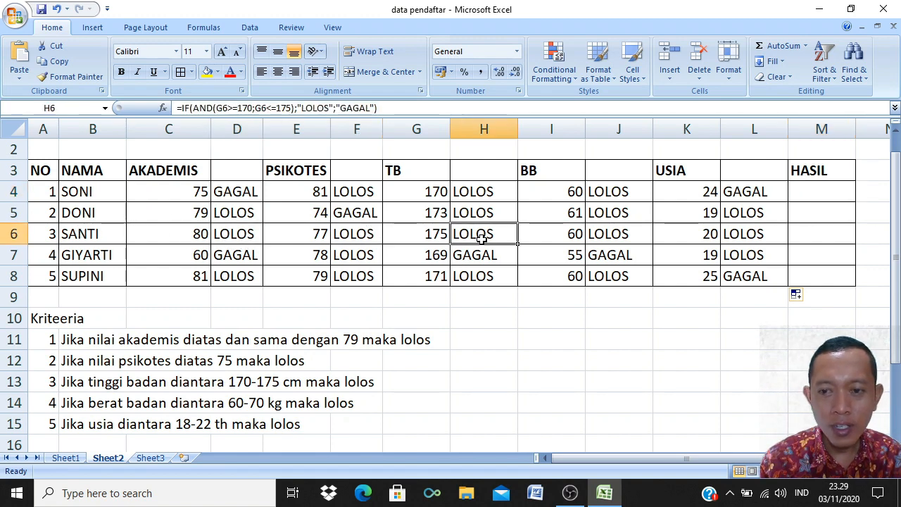
left_click(630, 234)
left_click(747, 236)
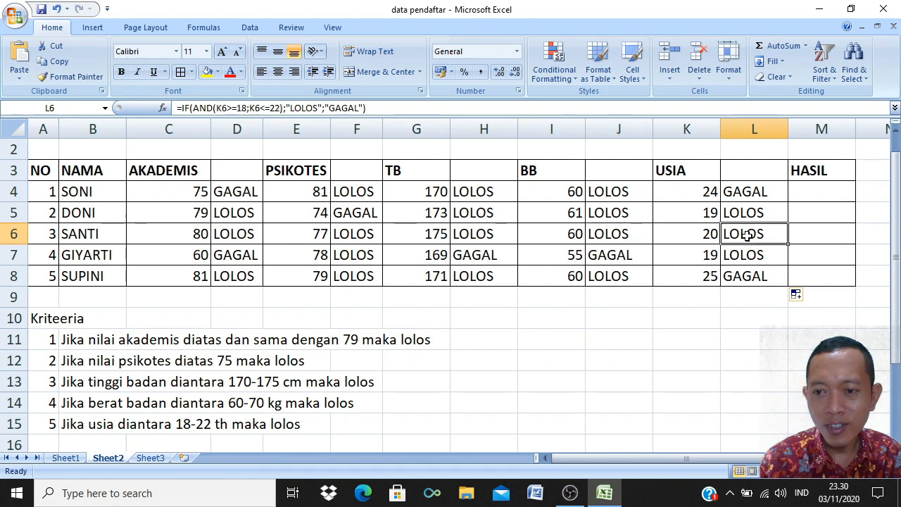
left_click(803, 237)
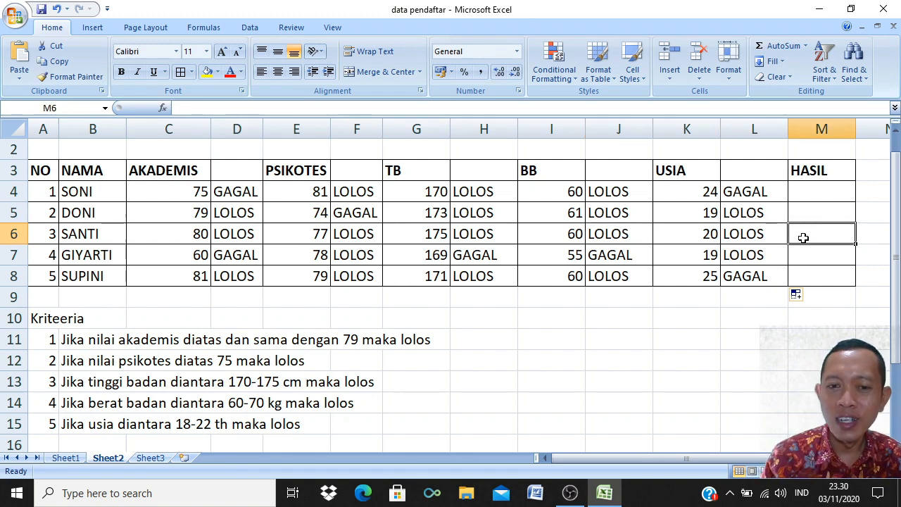
Start an IF formula with a nested AND function in M4 for the first applicant's overall HASIL
left_click(807, 188)
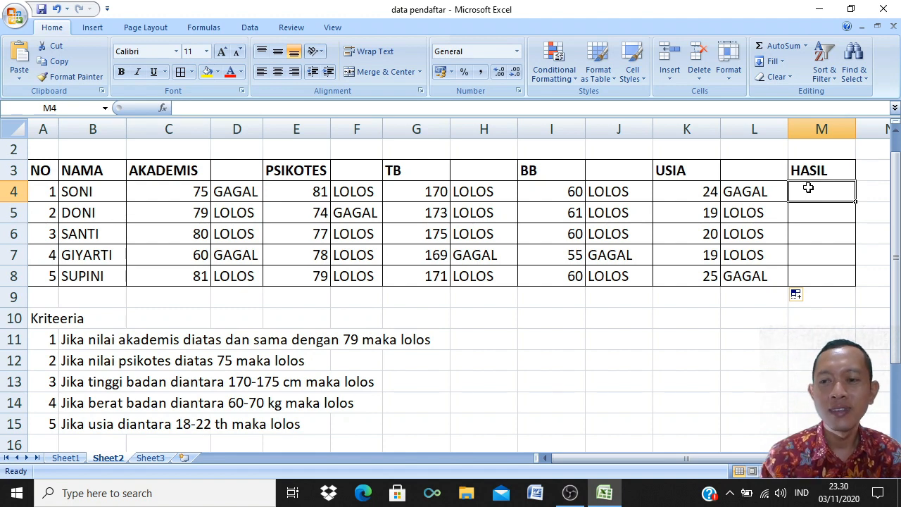
type("=")
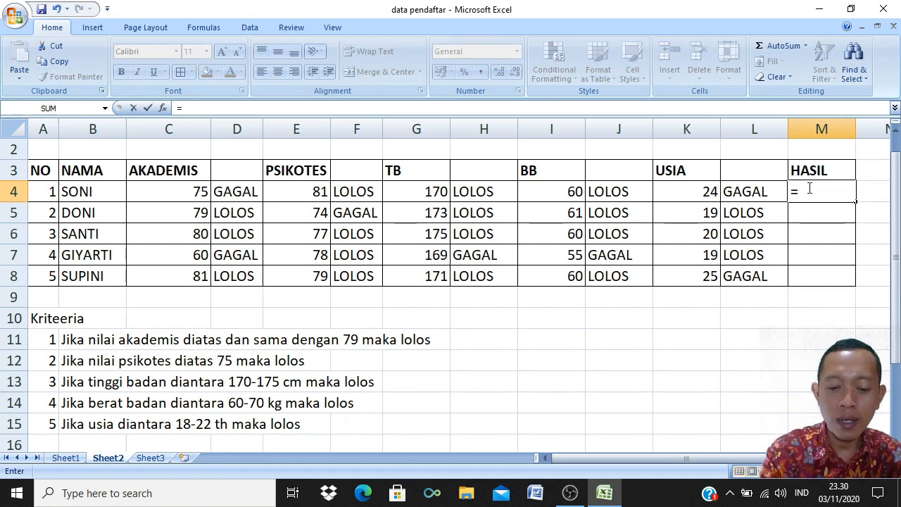
type("IF")
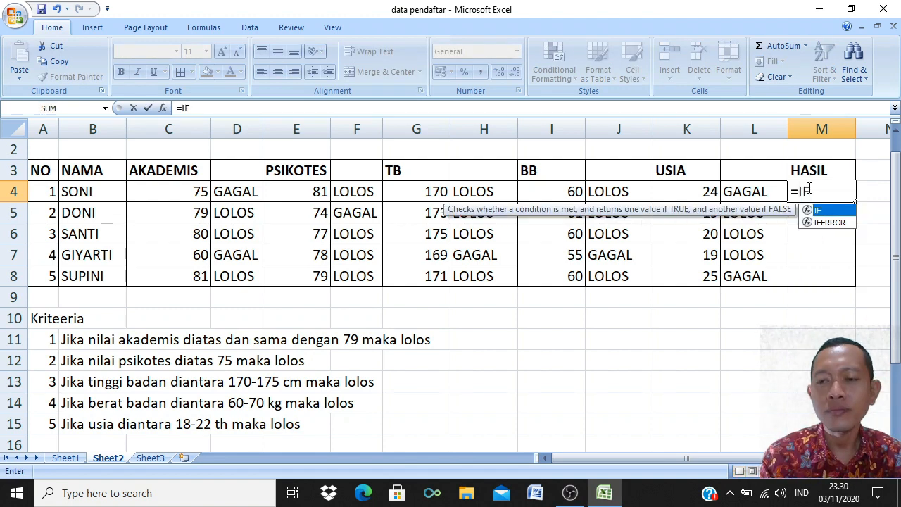
double_click(834, 209)
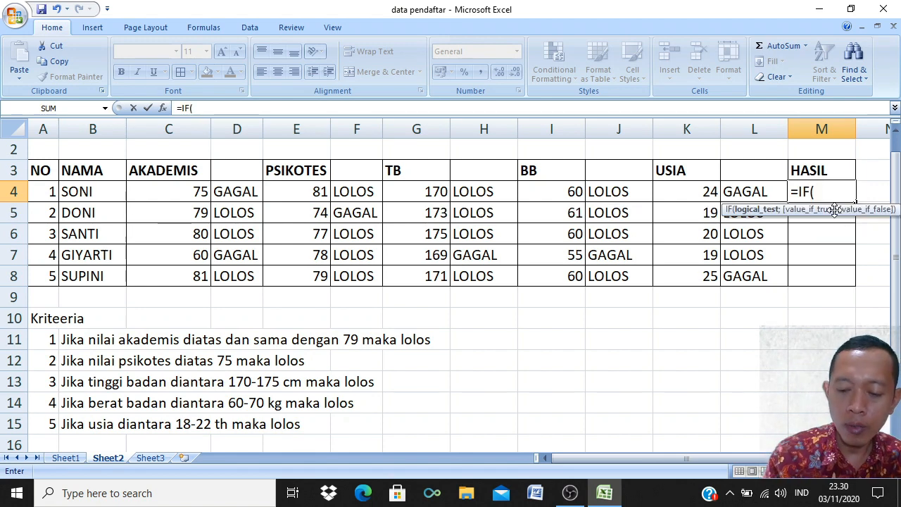
type("AND")
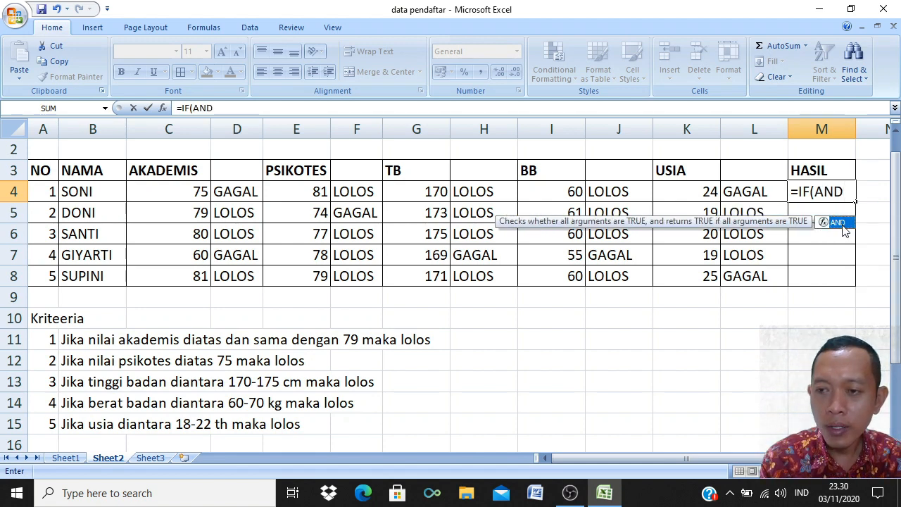
double_click(839, 222)
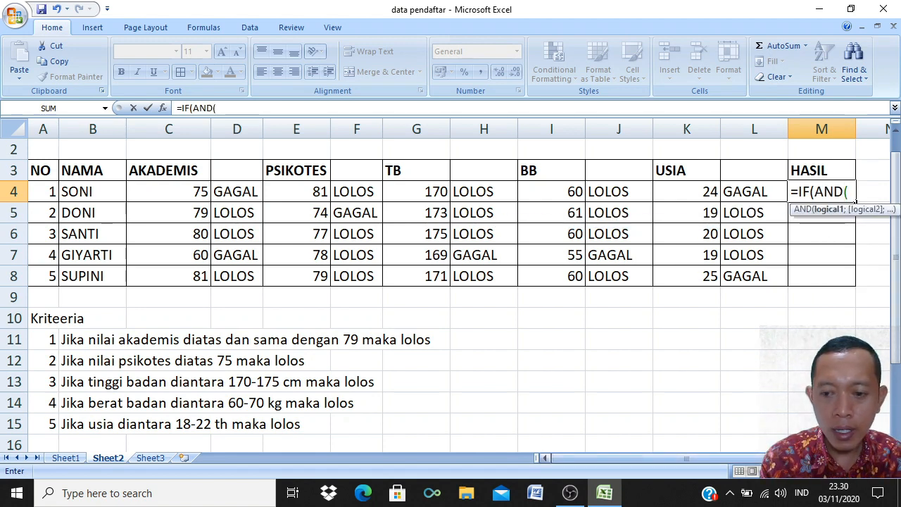
Enter D4="LOLOS" as the first AND condition in the M4 formula, followed by a semicolon separator
left_click_drag(768, 458, 775, 458)
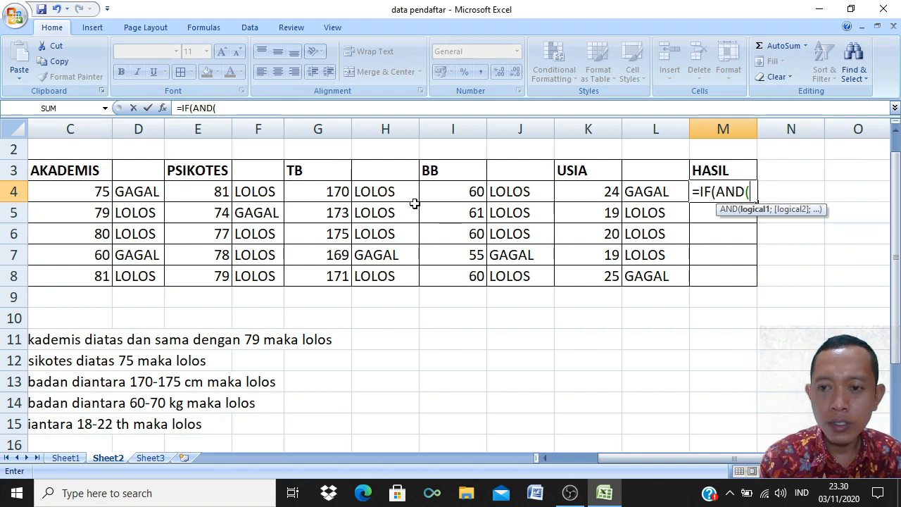
left_click(133, 191)
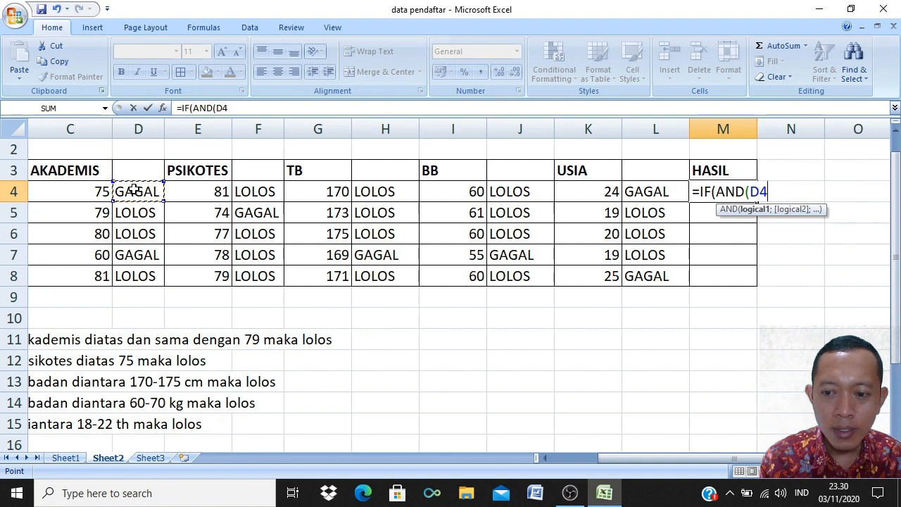
type("=")
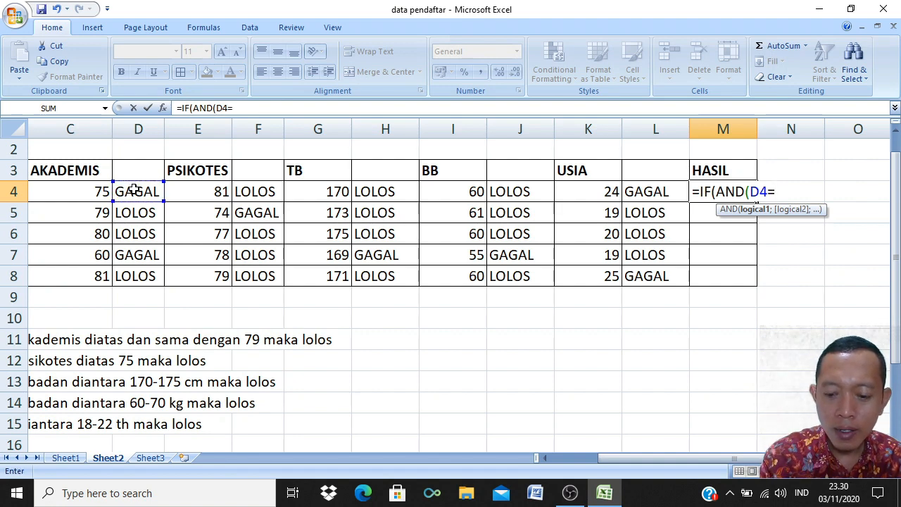
type("\"L")
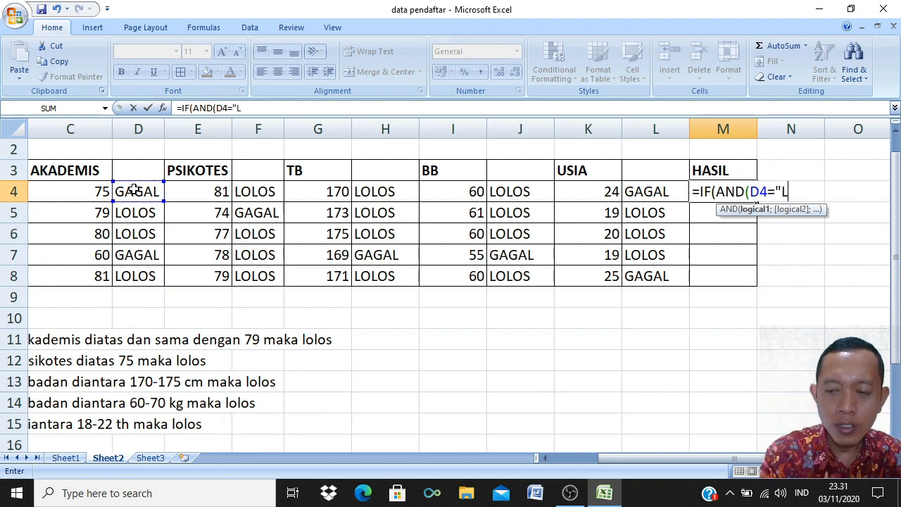
type("OLO")
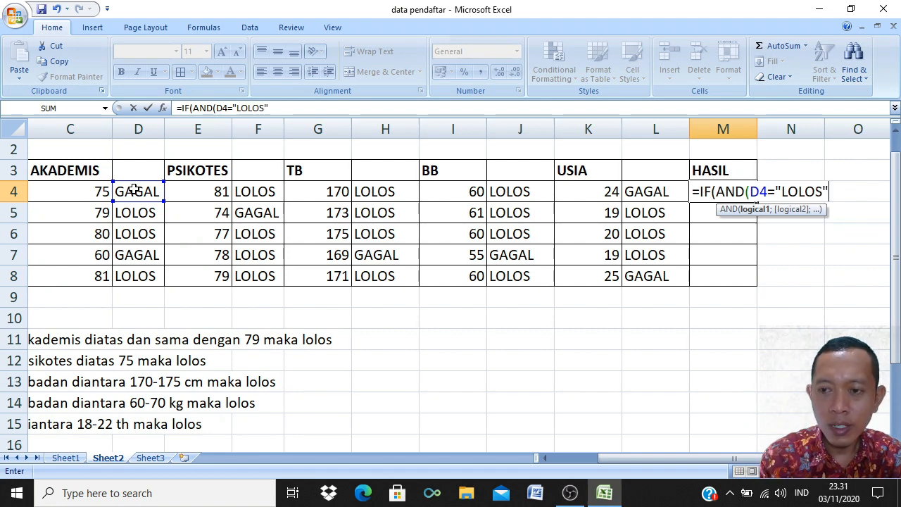
type("S\"")
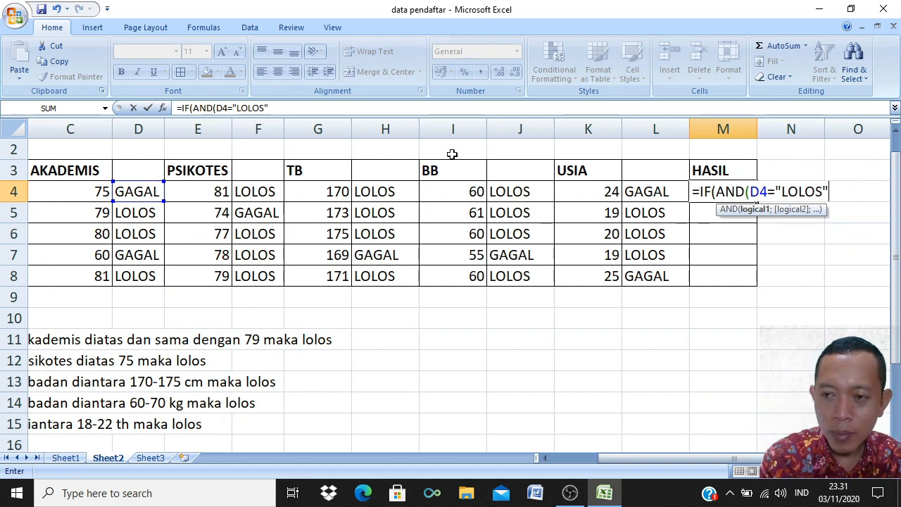
type(";")
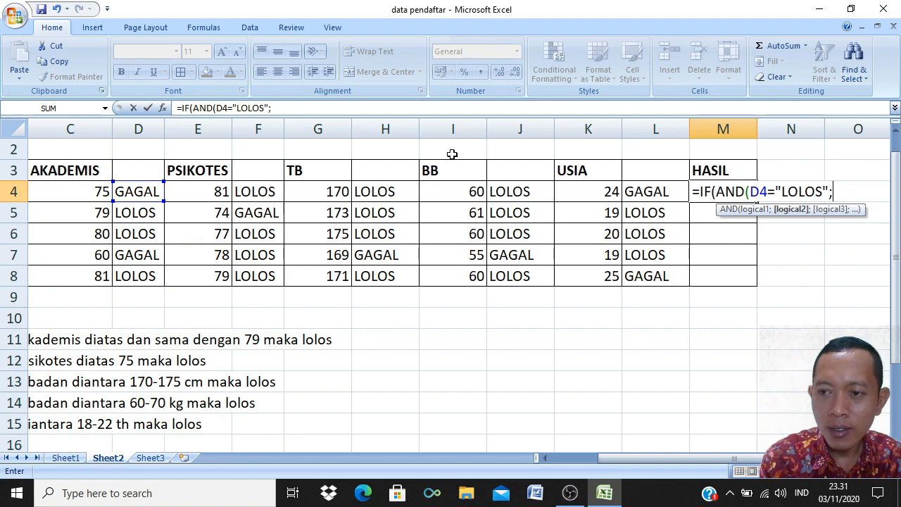
Add F4="LOLOS" as the second AND condition in the M4 formula, followed by a semicolon
left_click(259, 192)
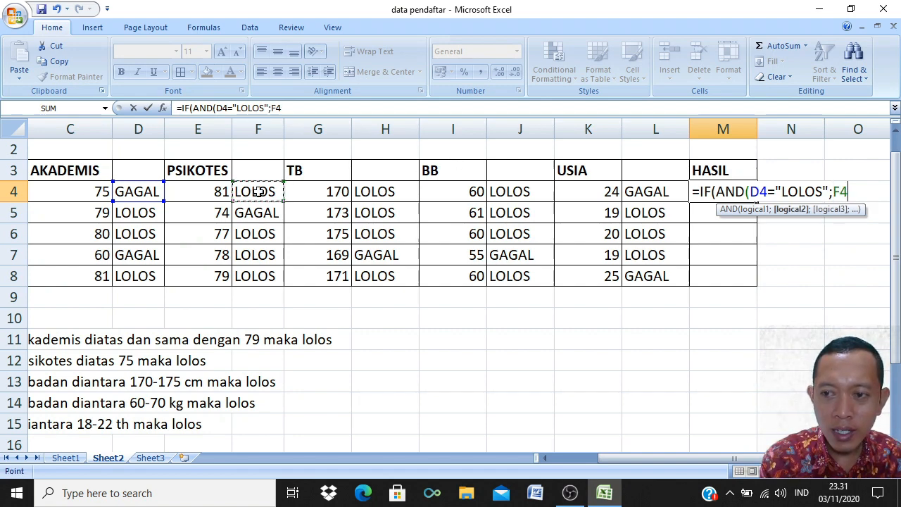
type("=")
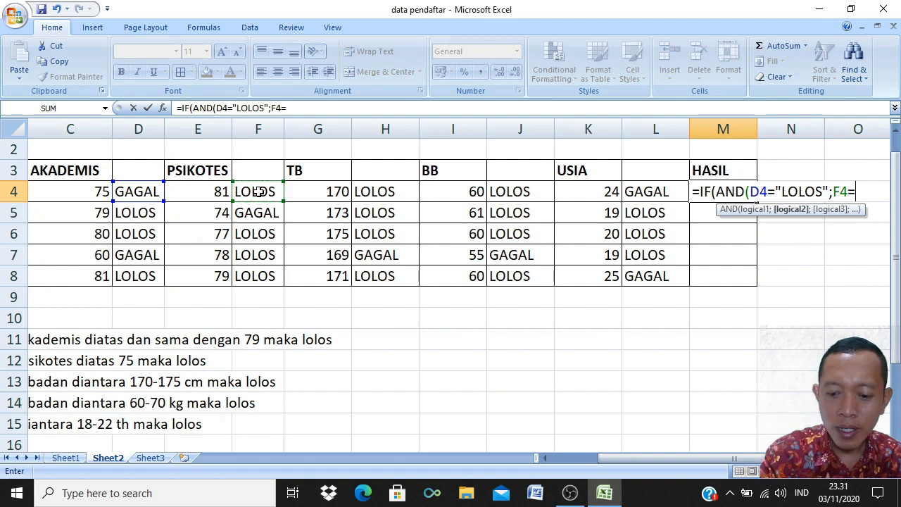
type("\"L")
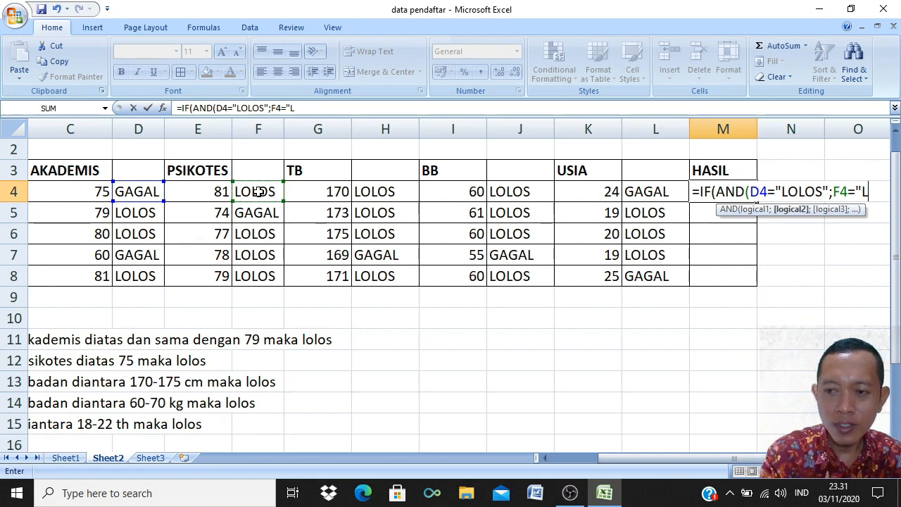
type("OLOS")
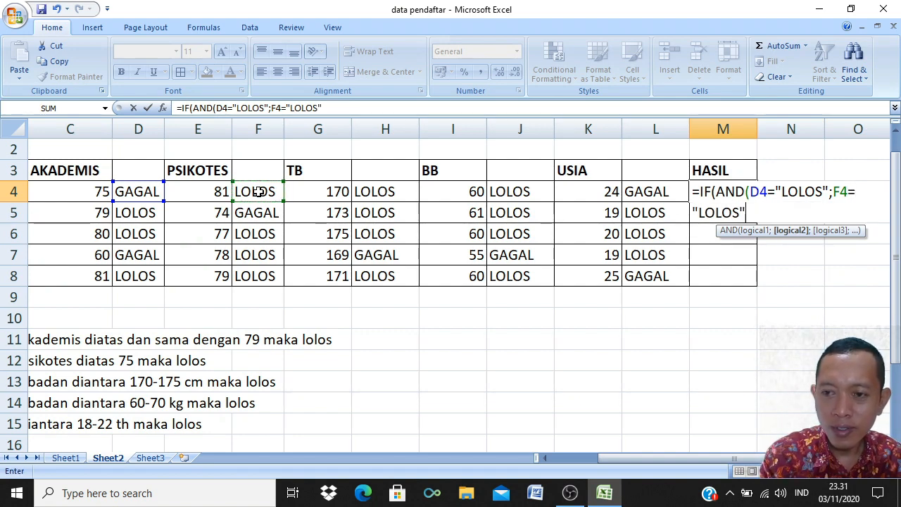
type("\";")
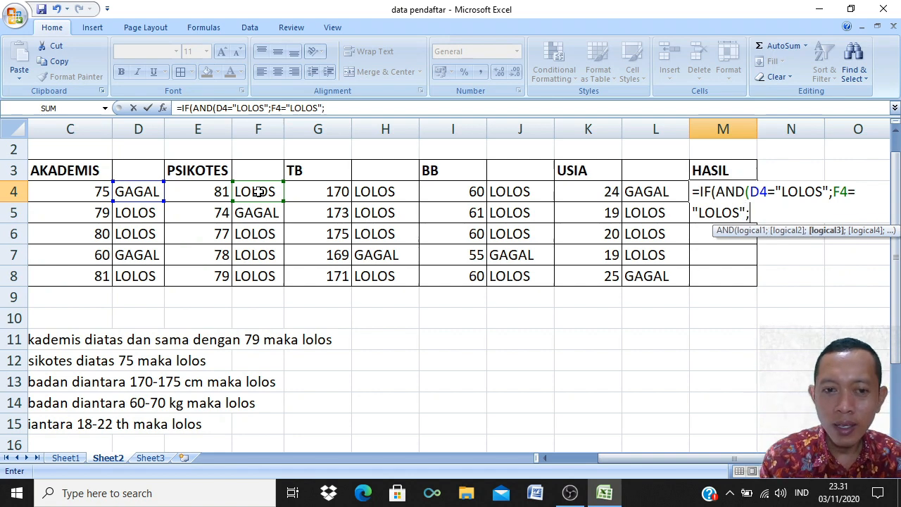
Add H4="LOLOS" as the third AND condition in the M4 formula, with LOLOS in quotation marks and a semicolon after it
left_click(387, 193)
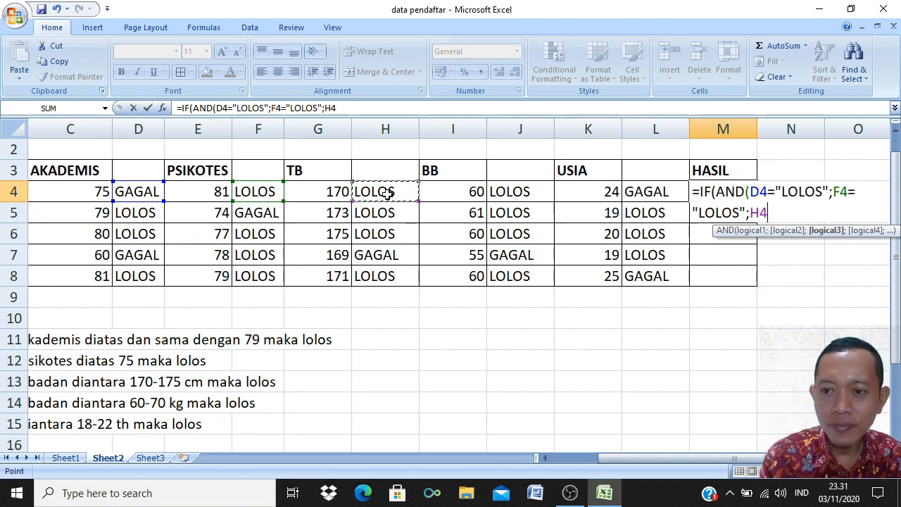
type("=LOL")
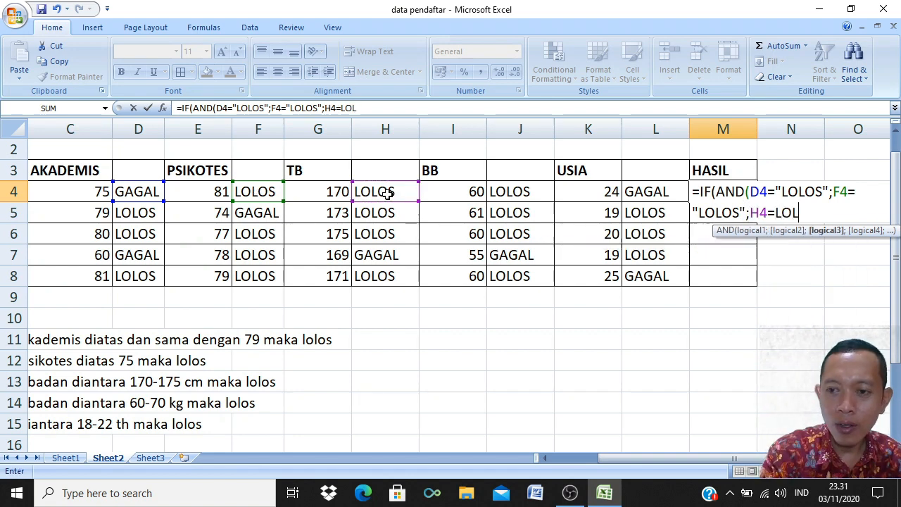
key("BackSpace")
key("BackSpace")
key("BackSpace")
type("\"LOLOS\"")
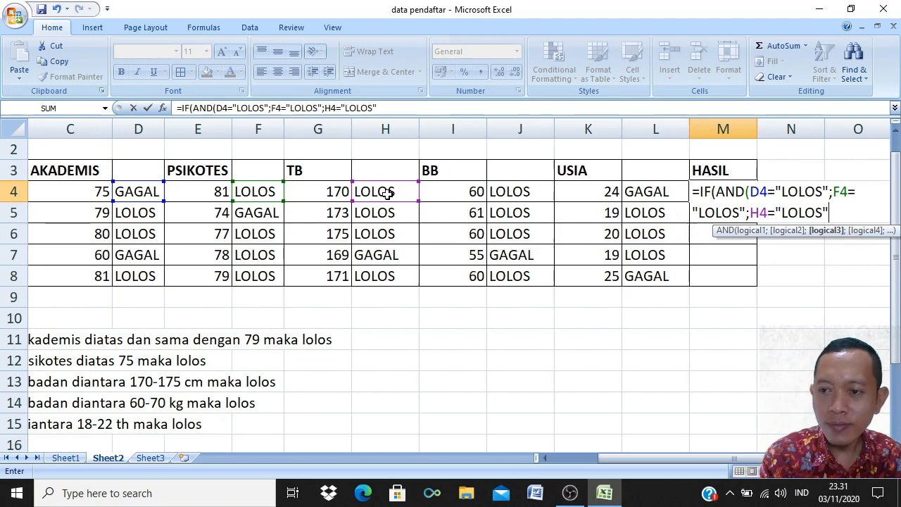
type(";")
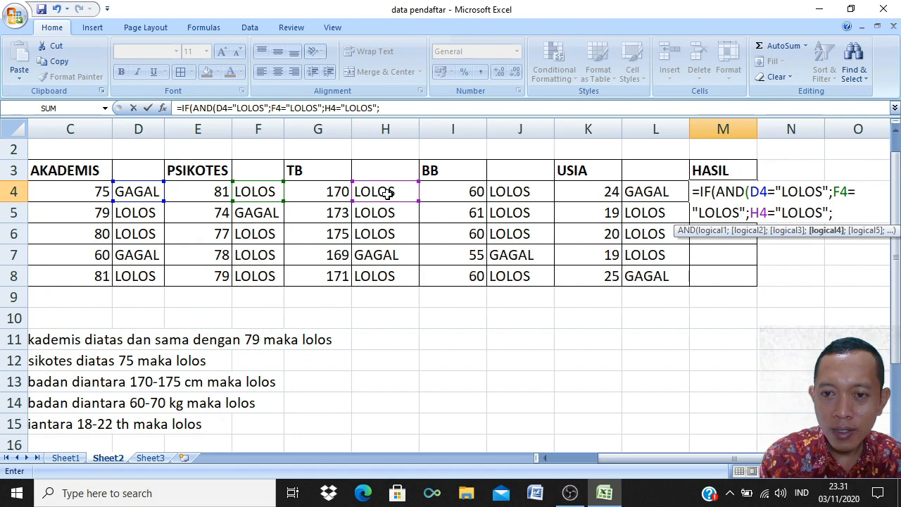
Add J4="LOLOS" and L4="LOLOS" as the last two AND conditions in the M4 formula and close the AND function
left_click(525, 191)
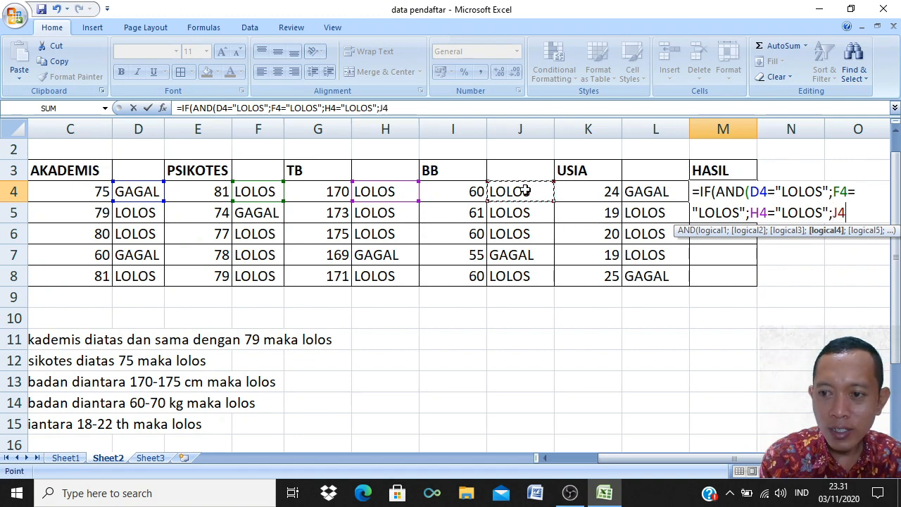
type("=\"LOLOS")
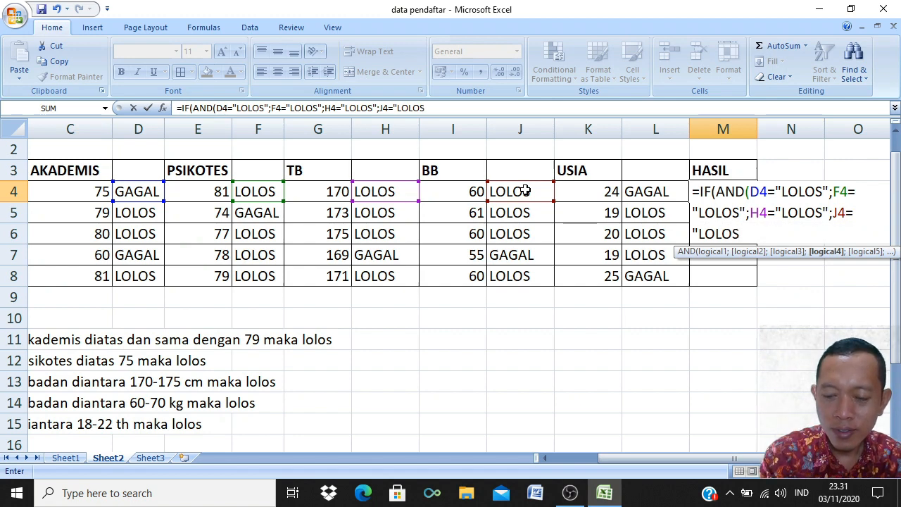
type("\"")
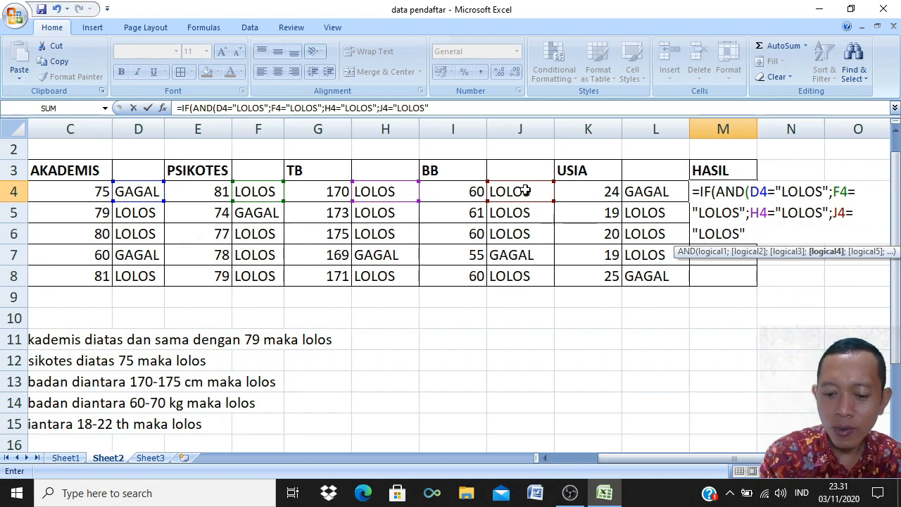
type(";")
left_click(638, 191)
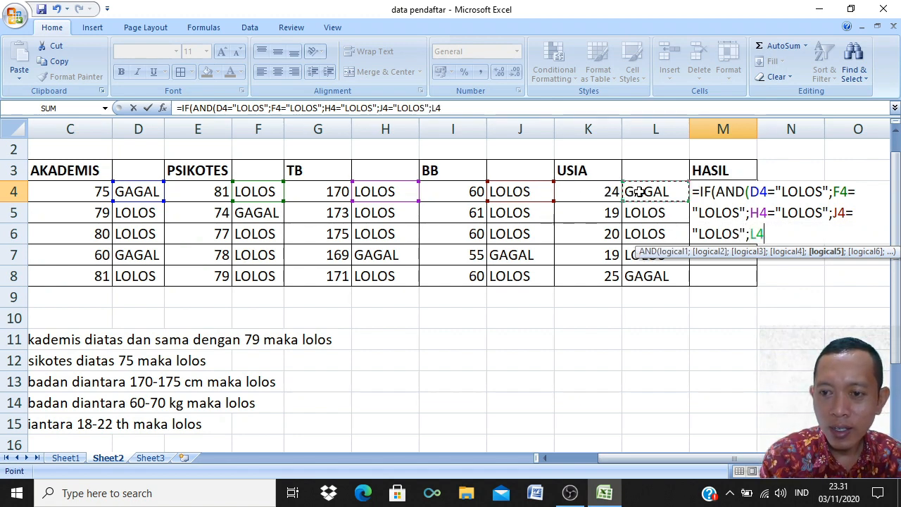
type("=\"LOL")
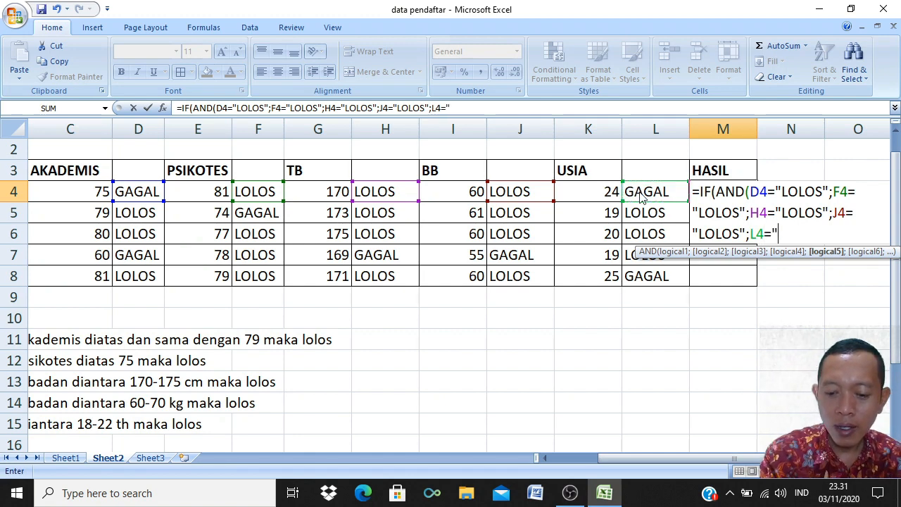
type("OS")
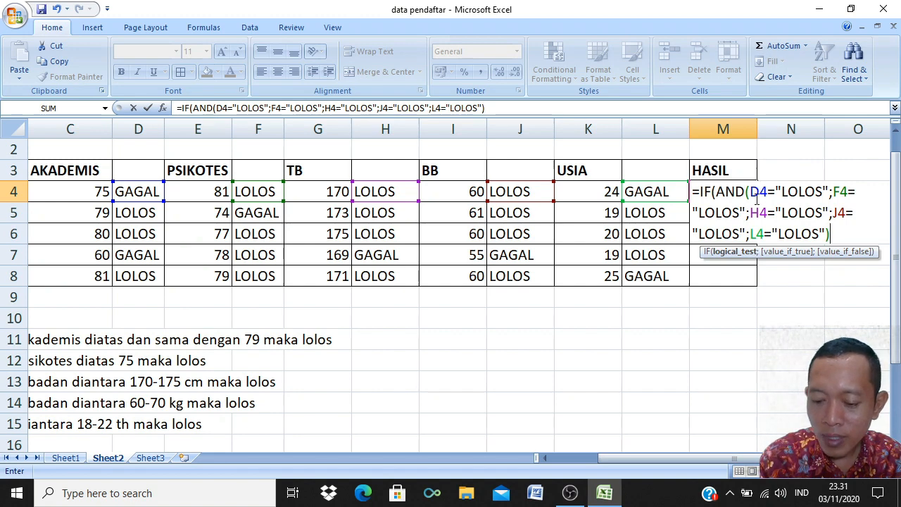
Complete the M4 formula with "LOLOS" as the true value and "GAGAL" as the false value, close the IF function and enter it
type(";")
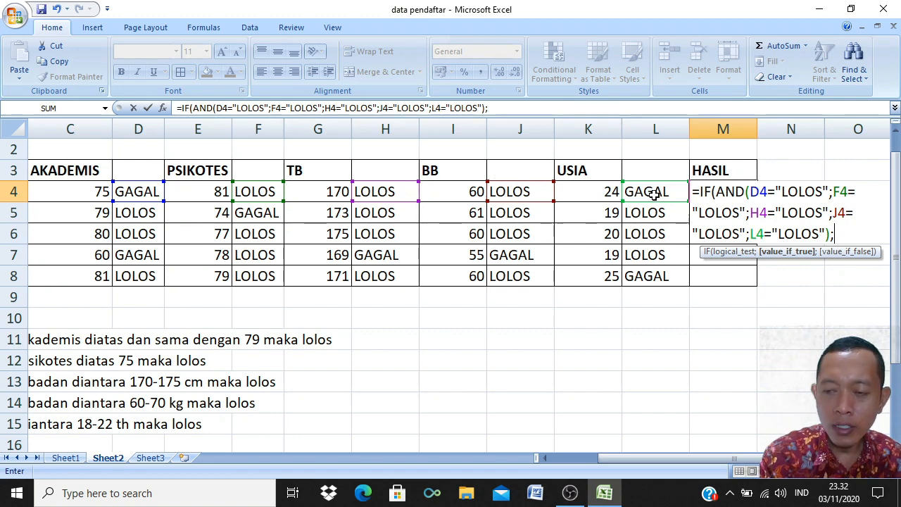
type("\"LOLOS")
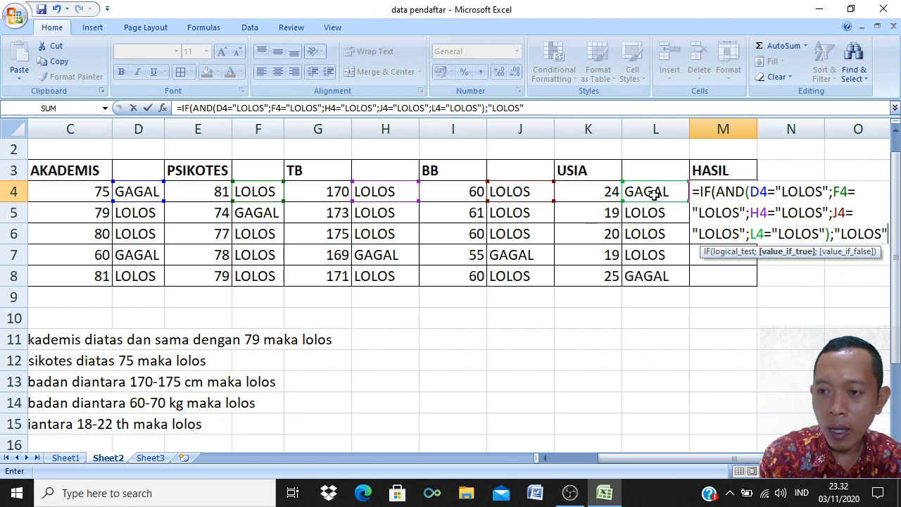
type(";")
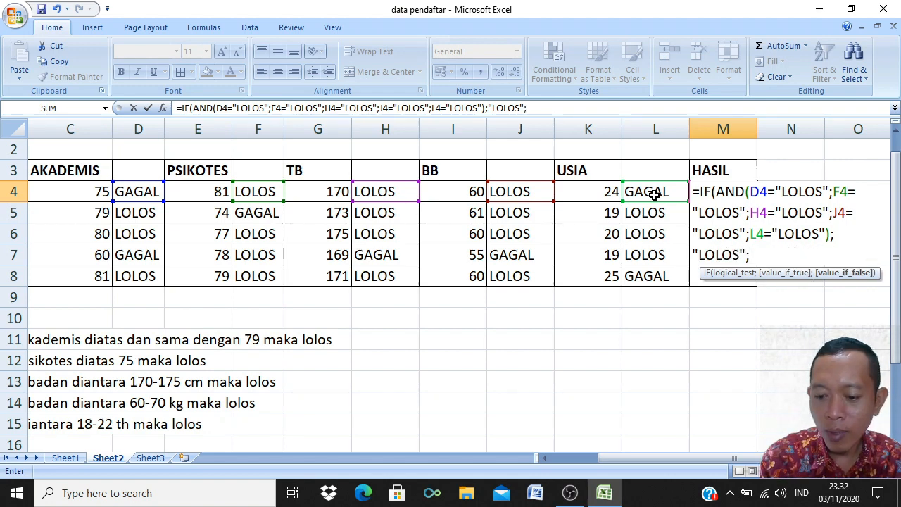
type("\"GAGAL")
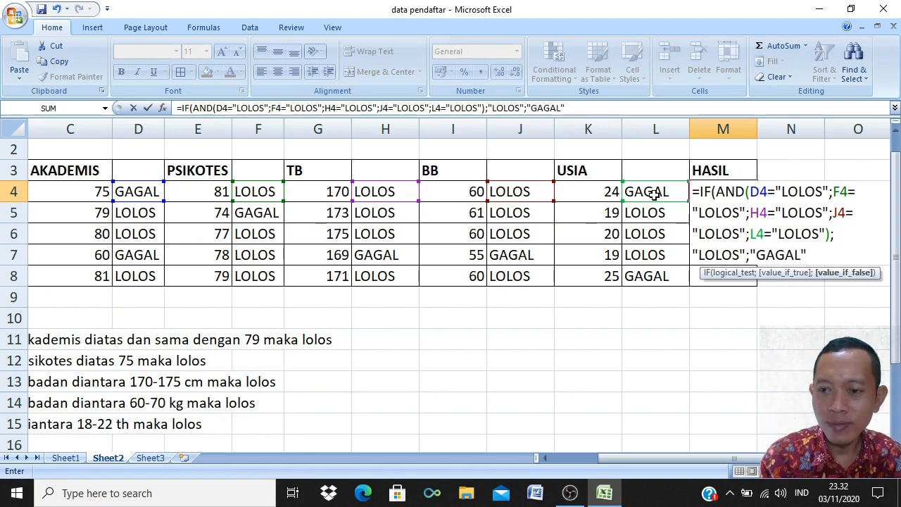
type("\")")
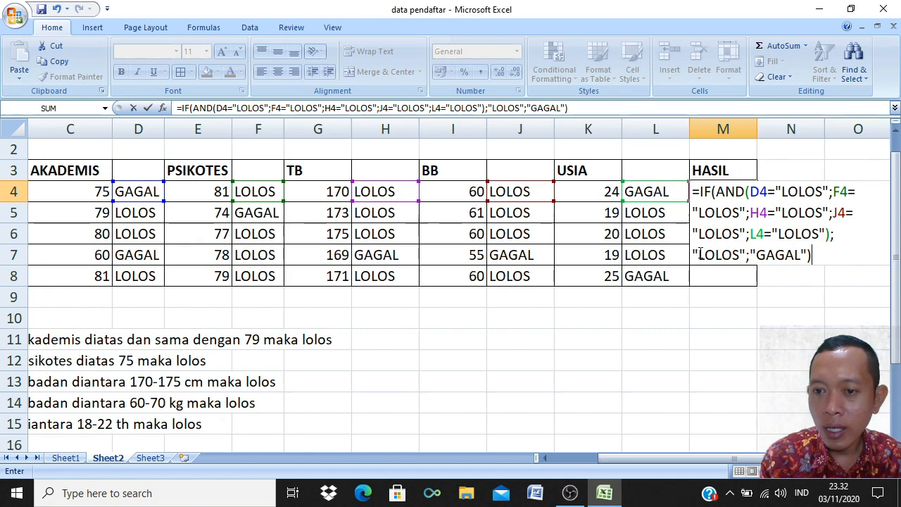
left_click_drag(699, 254, 741, 255)
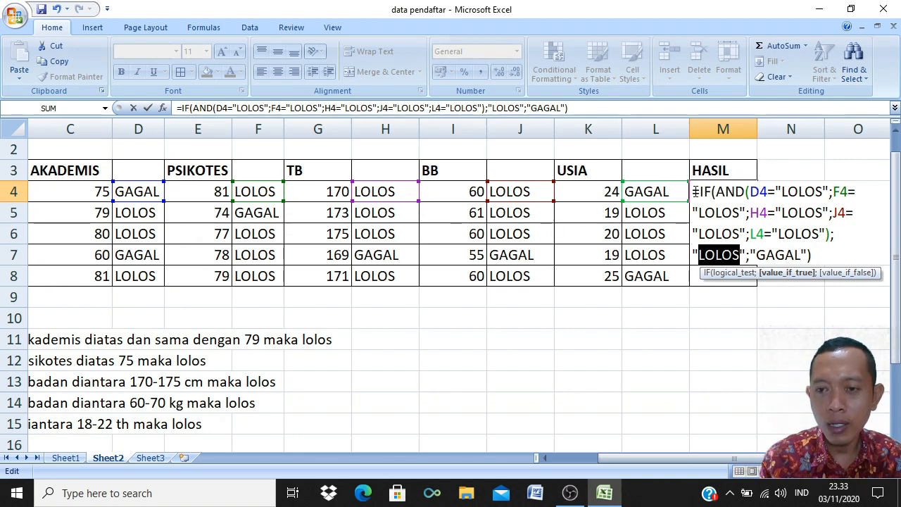
left_click_drag(693, 192, 813, 257)
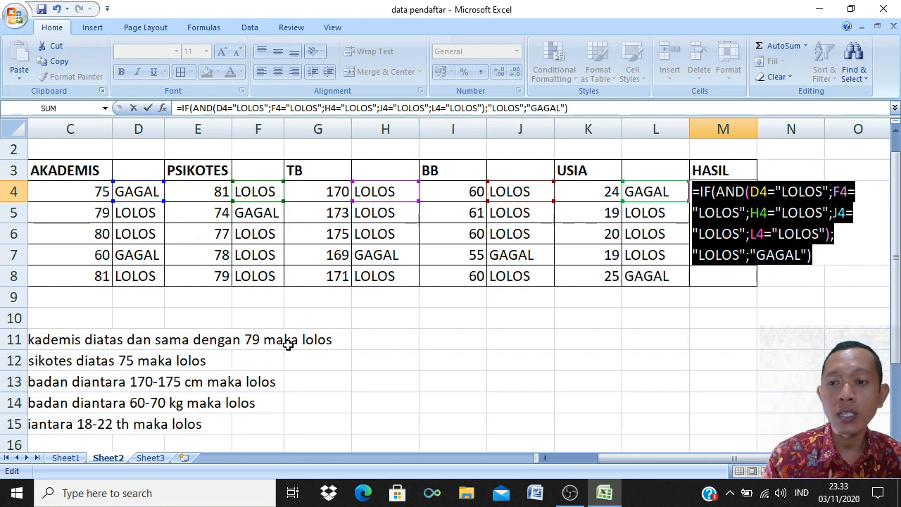
key("Return")
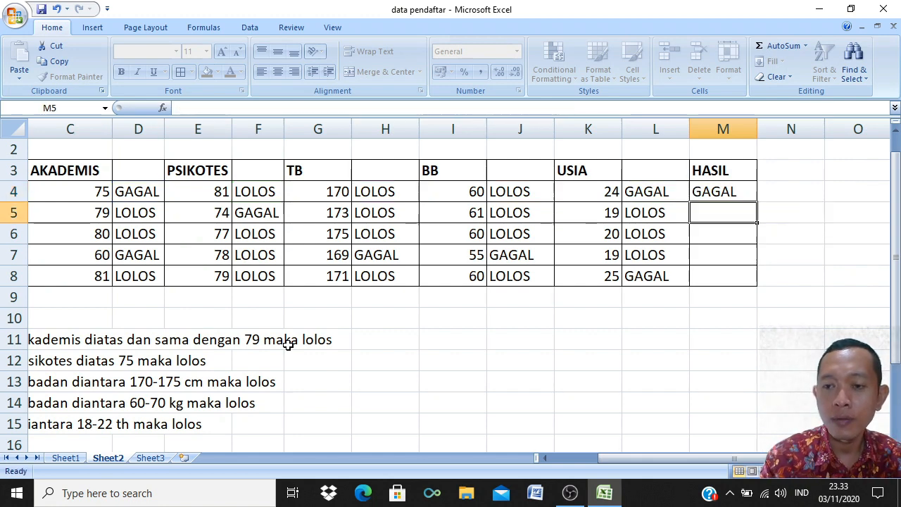
Compare the HASIL value in M4 with the individual criterion results in D4, F4, H4, J4 and L4
left_click(727, 187)
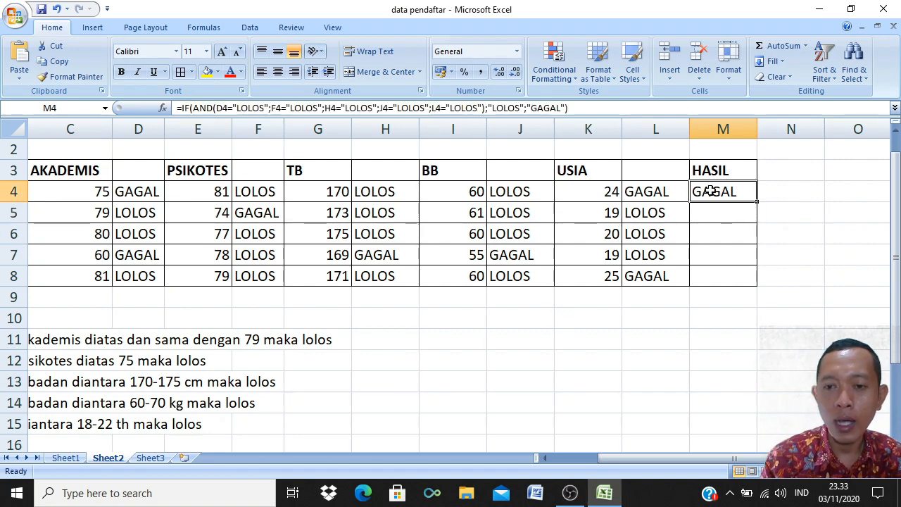
left_click(661, 191)
left_click(518, 188)
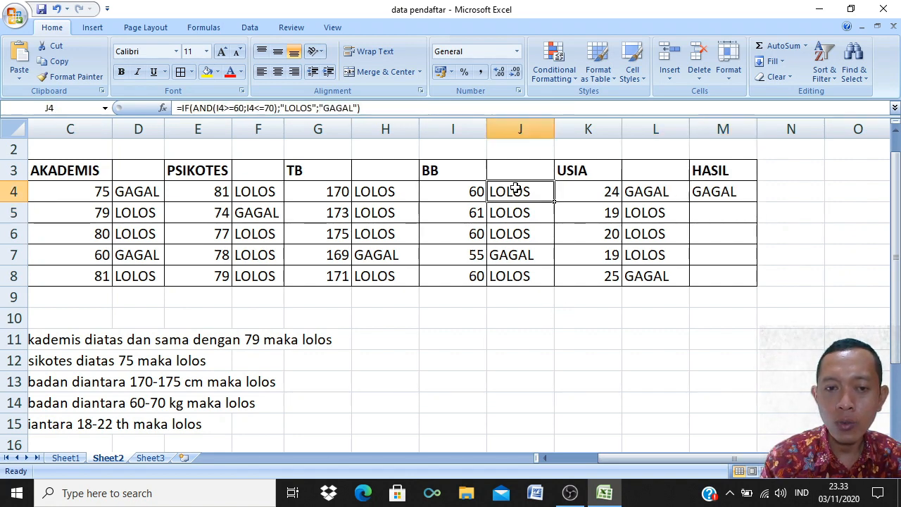
left_click(383, 187)
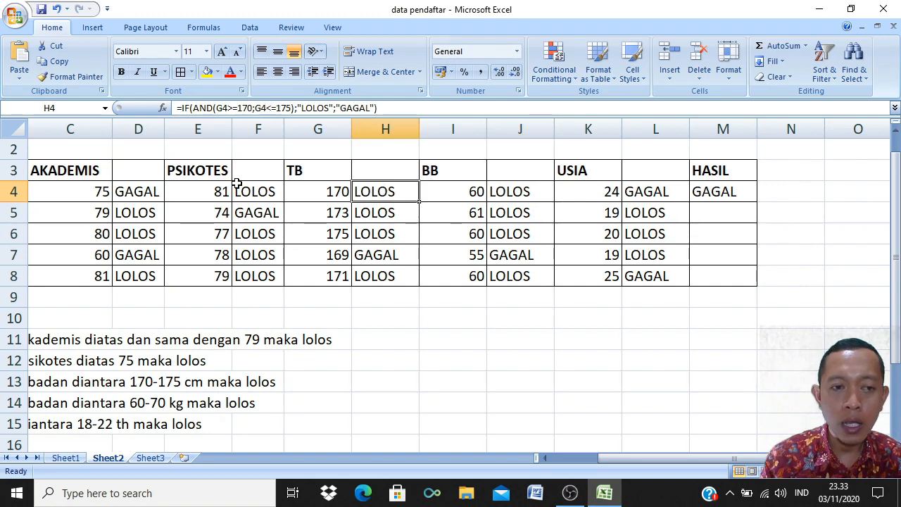
left_click(158, 191)
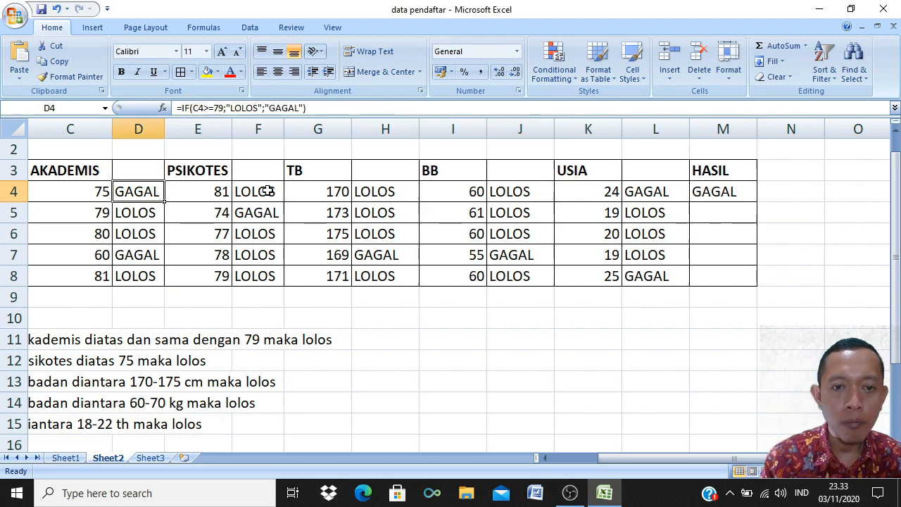
left_click(266, 190)
left_click(385, 191)
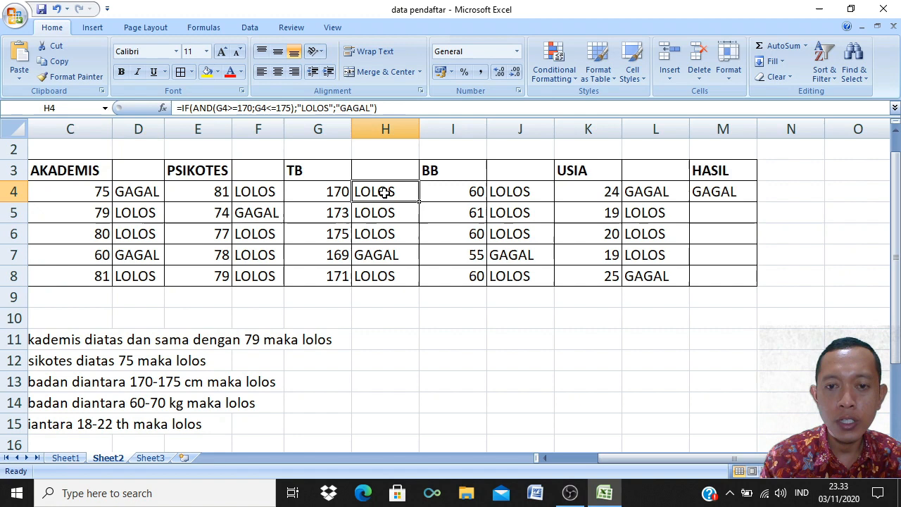
left_click(512, 195)
left_click(650, 192)
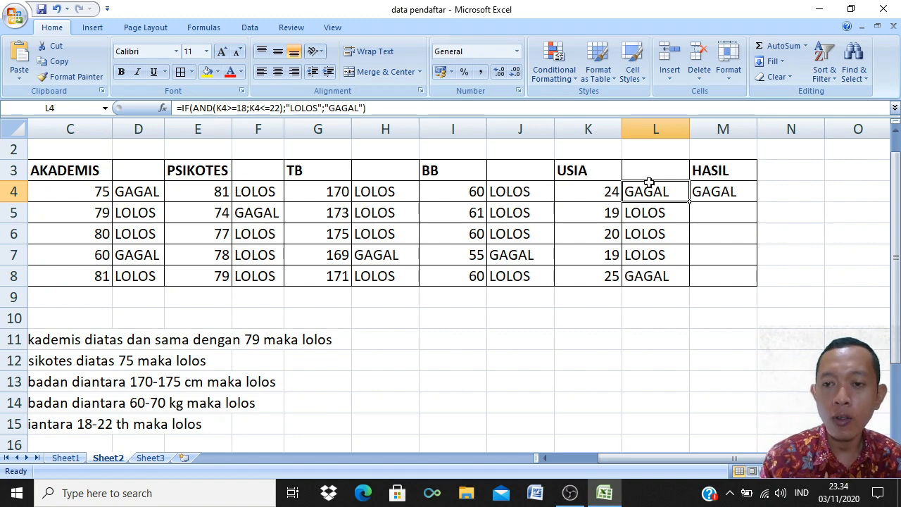
Copy the HASIL formula from M4 down through M8 for the remaining applicants
left_click(715, 191)
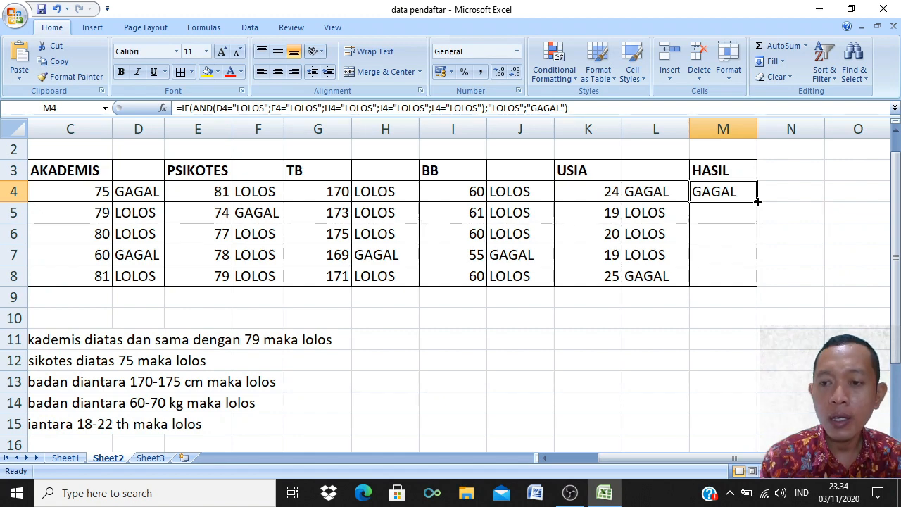
left_click_drag(757, 201, 755, 282)
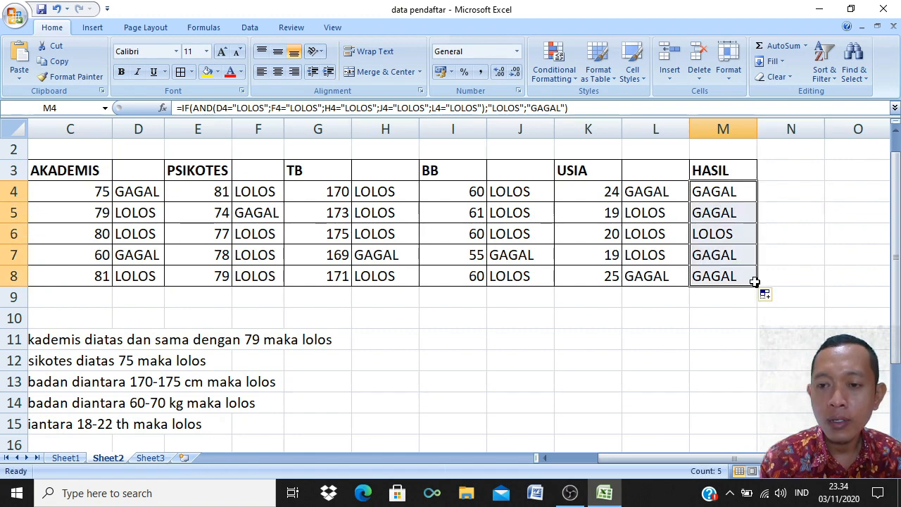
left_click(723, 235)
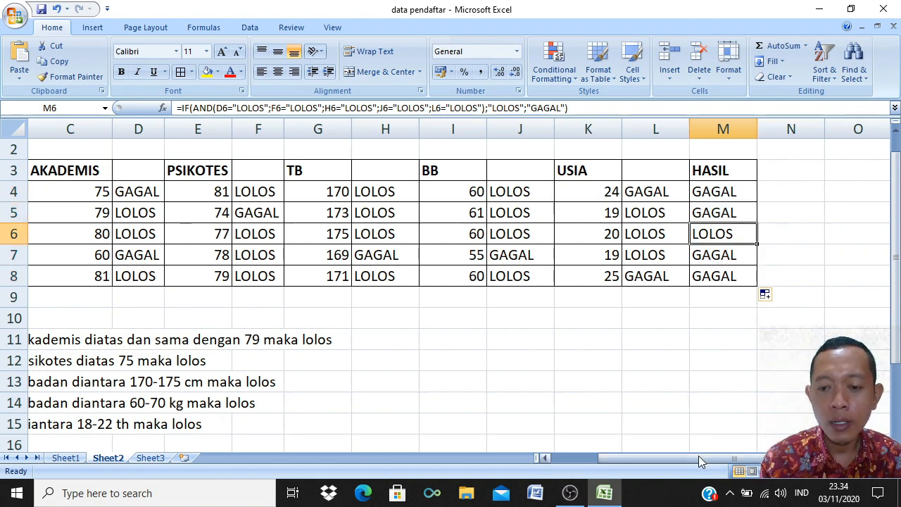
Check the third applicant's HASIL in M6 against the criterion results in D6, F6, H6, J6 and L6, and review M4's formula
left_click_drag(697, 458, 653, 455)
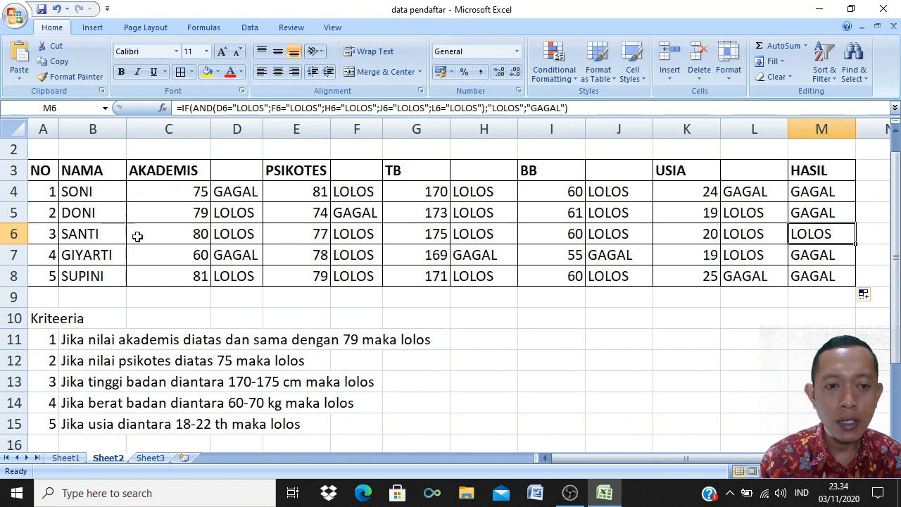
left_click(237, 234)
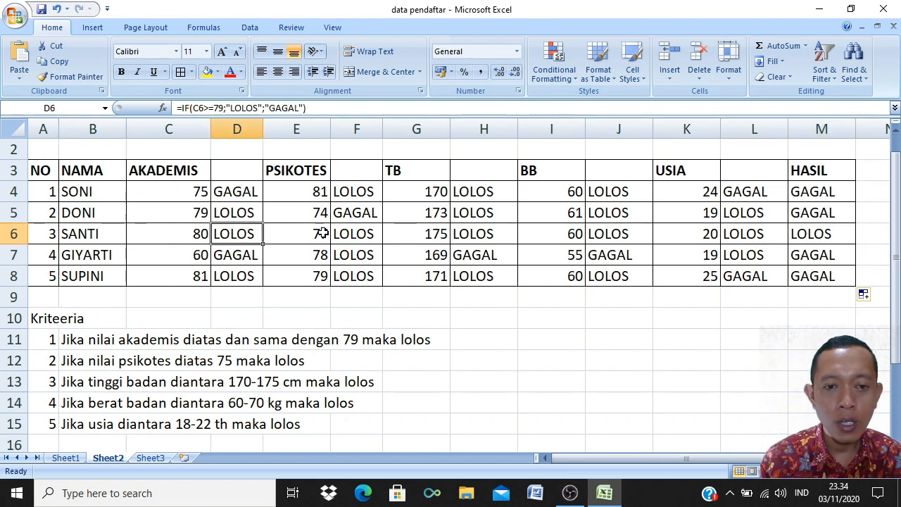
left_click(348, 236)
left_click(476, 236)
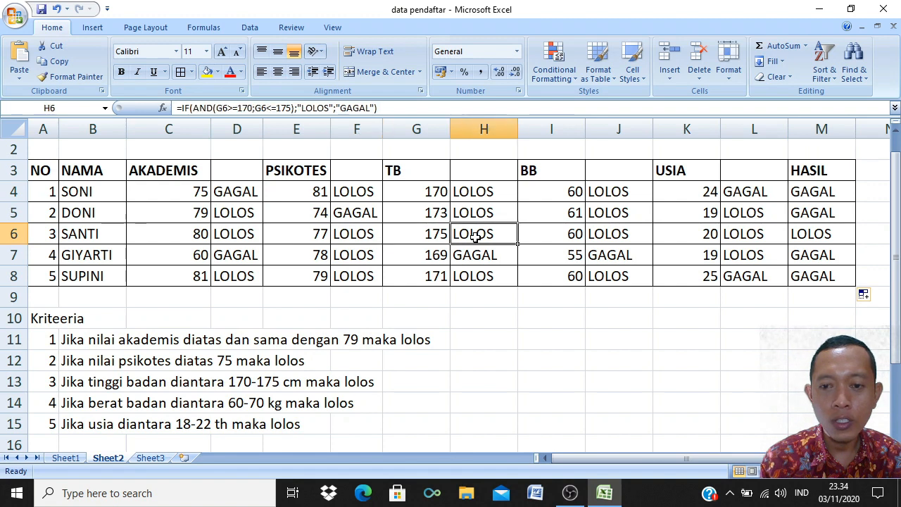
left_click(616, 233)
left_click(751, 228)
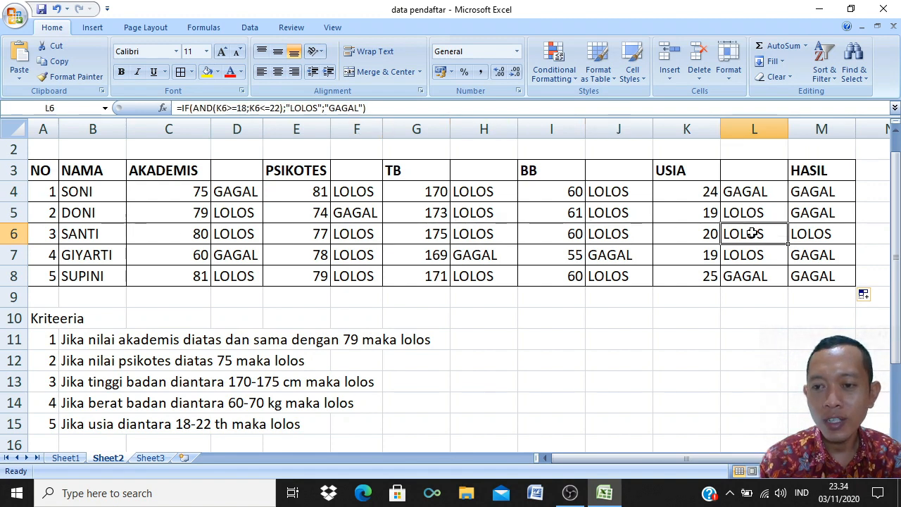
left_click(807, 237)
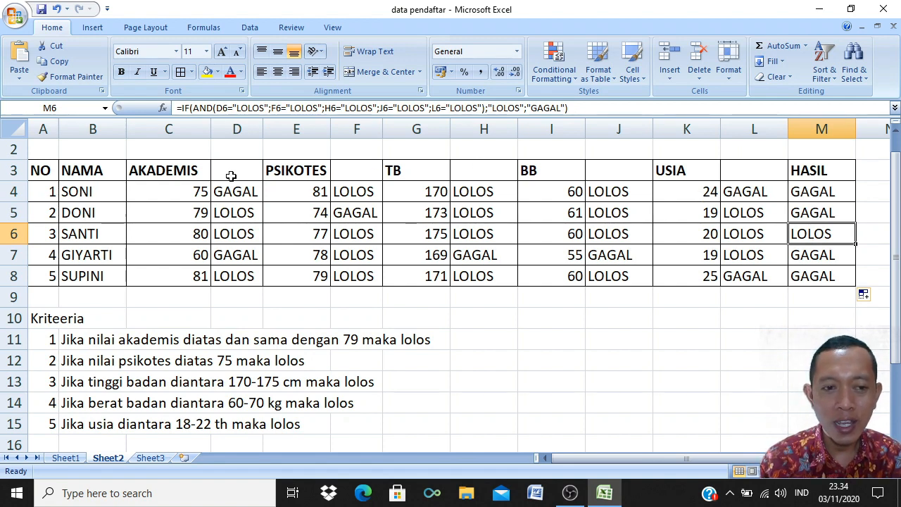
left_click(813, 190)
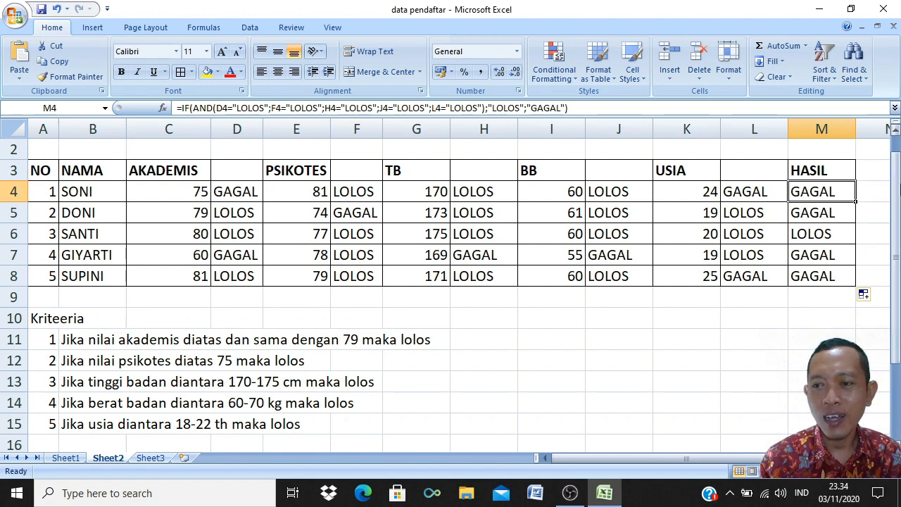
left_click_drag(895, 169, 898, 162)
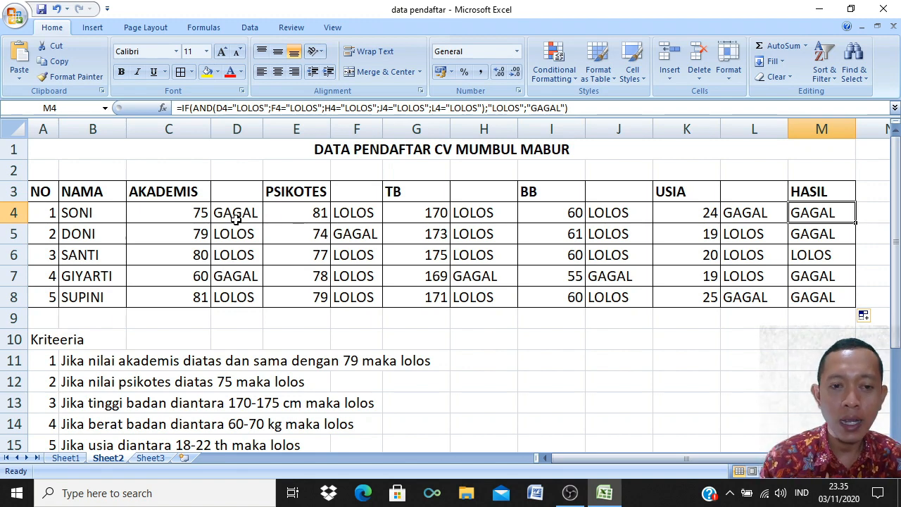
Hide column D, which holds the AKADEMIS pass/fail results
left_click(237, 128)
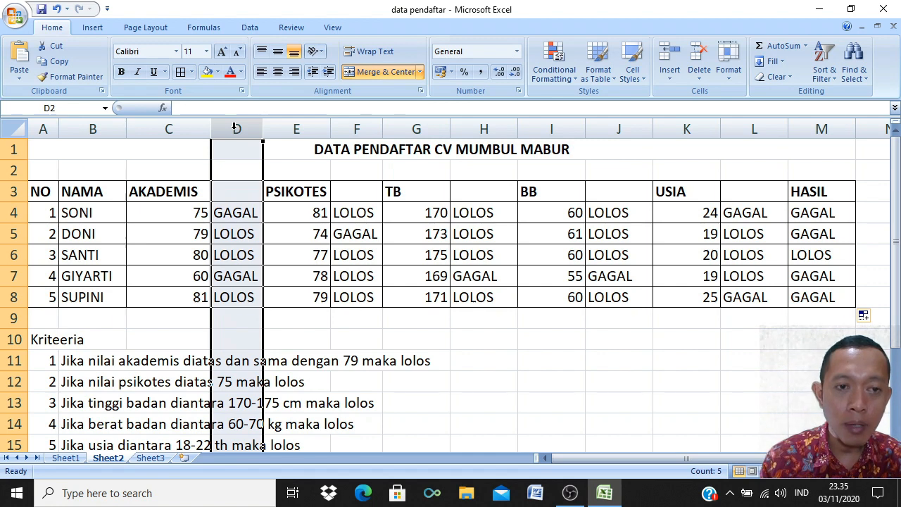
right_click(236, 129)
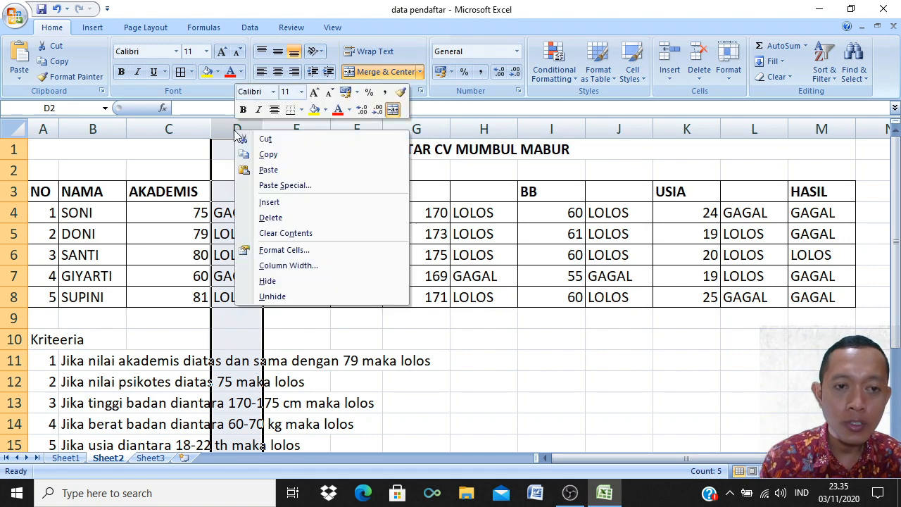
left_click(279, 283)
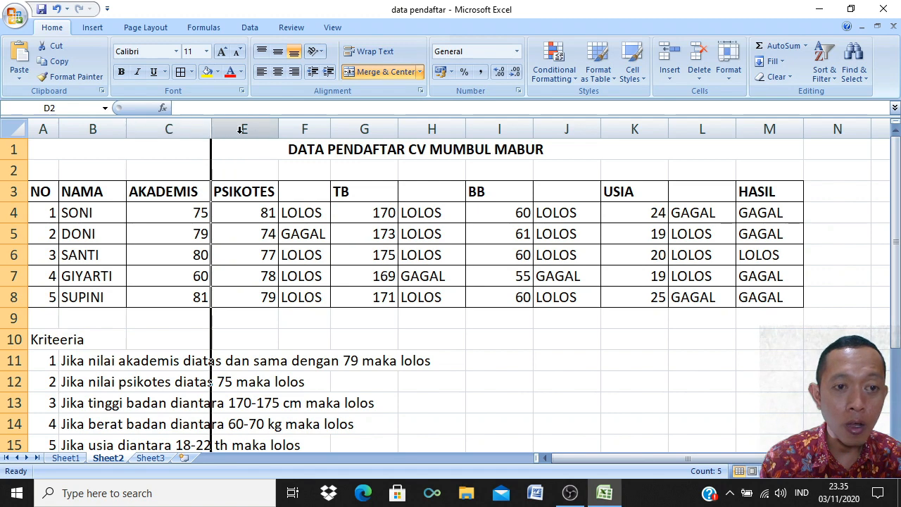
Unhide column D between the AKADEMIS and PSIKOTES columns
mouse_move(213, 134)
left_mouse_down()
mouse_move(205, 130)
mouse_move(211, 133)
left_mouse_up()
left_click(235, 218)
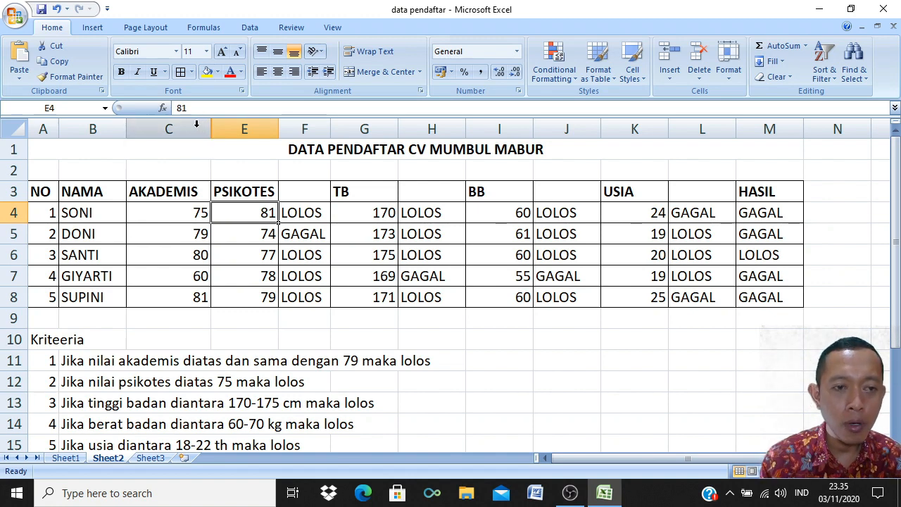
left_click_drag(200, 124, 227, 124)
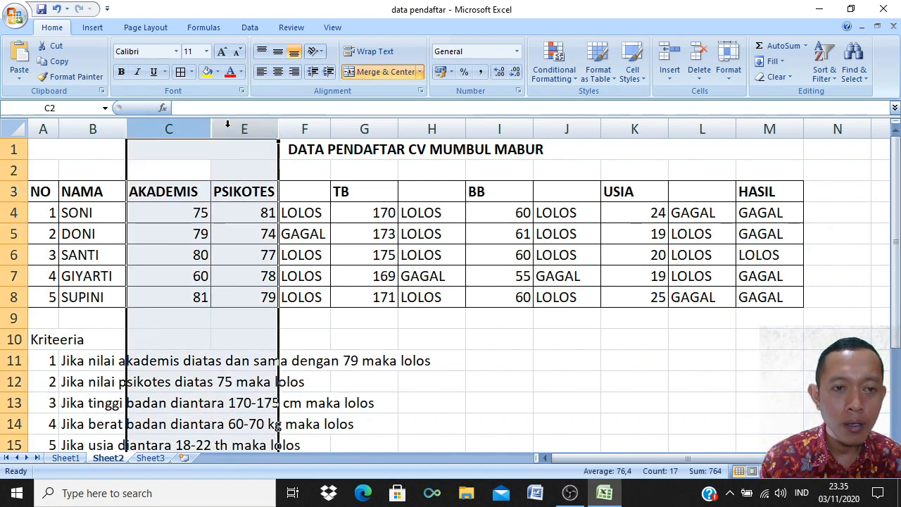
right_click(228, 124)
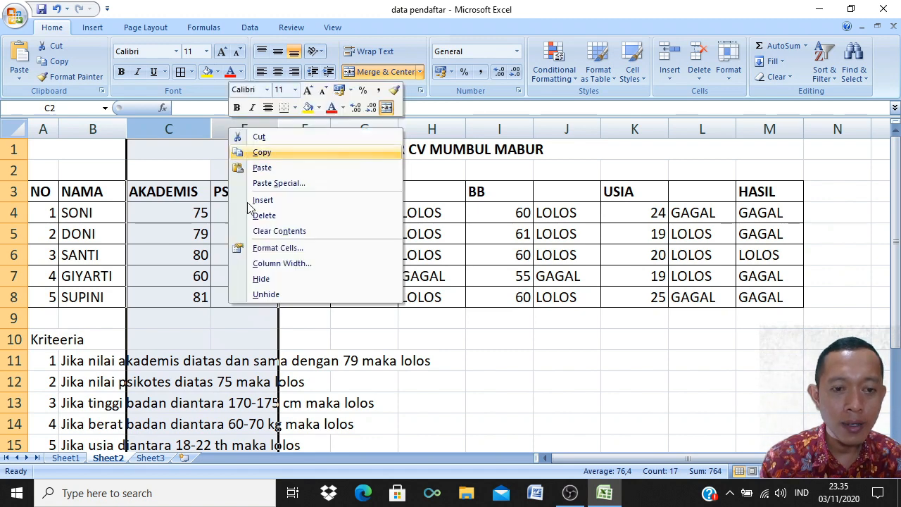
left_click(266, 295)
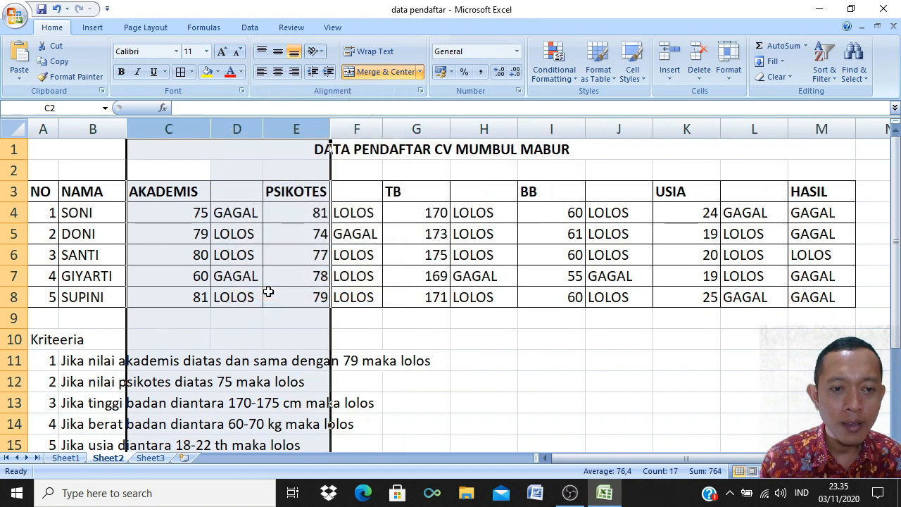
left_click(232, 222)
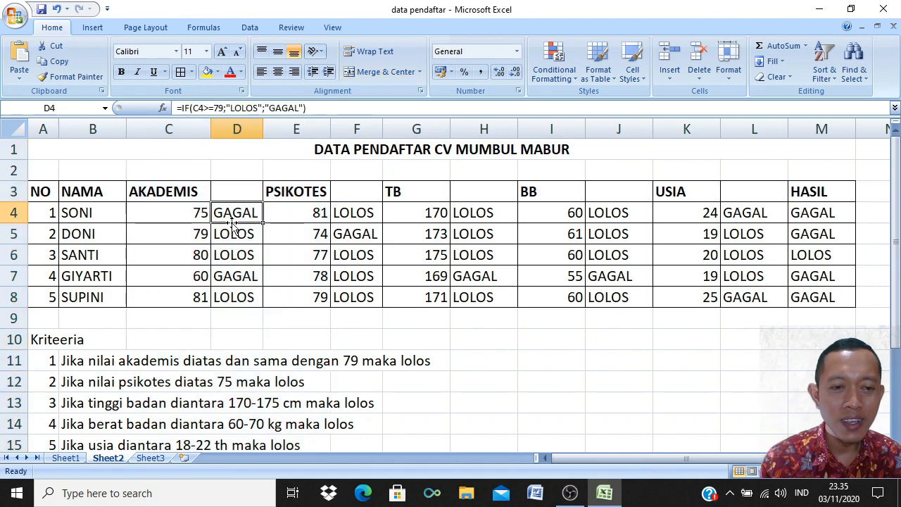
Hide column D again so the AKADEMIS scores sit directly beside the PSIKOTES scores
left_click(234, 129)
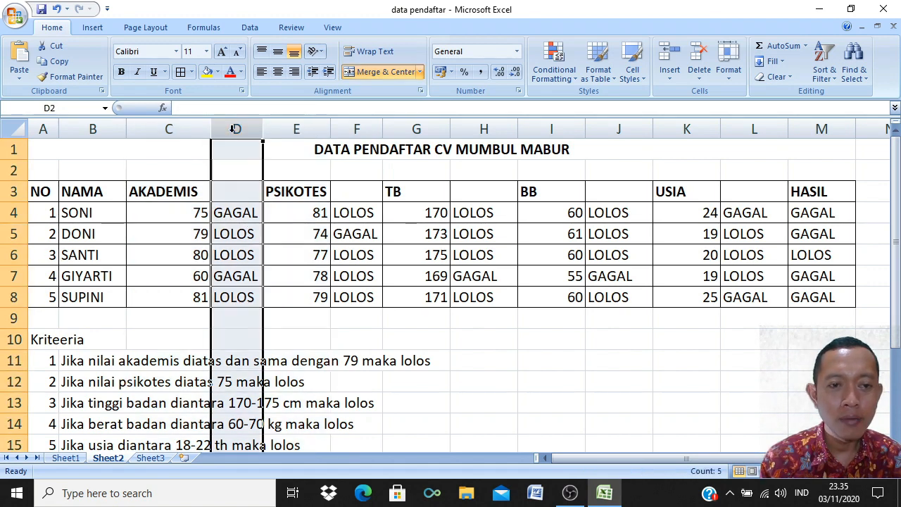
right_click(235, 134)
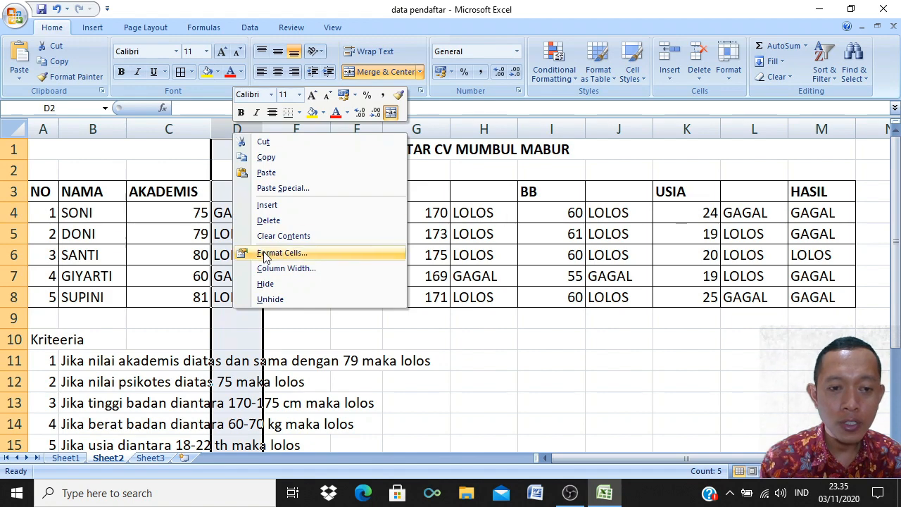
left_click(281, 284)
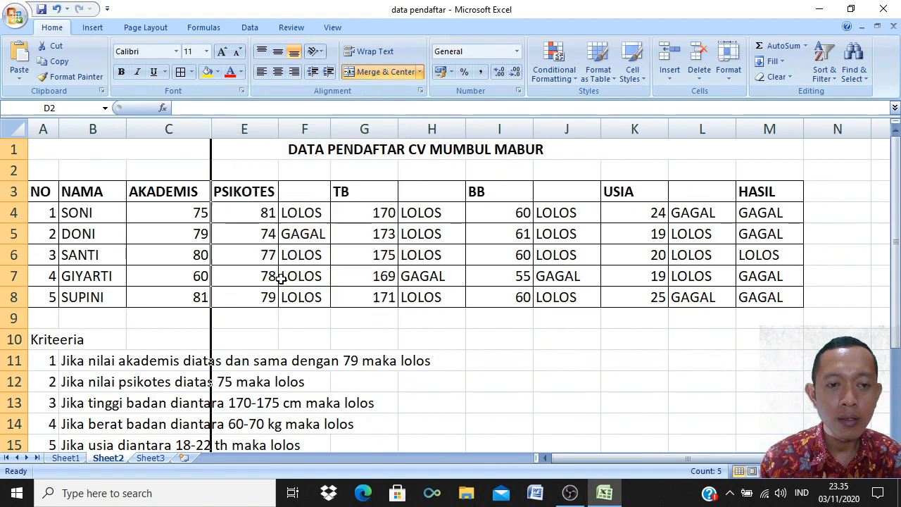
Hide columns F and H, which hold the pass/fail results for PSIKOTES and TB
left_click(307, 128)
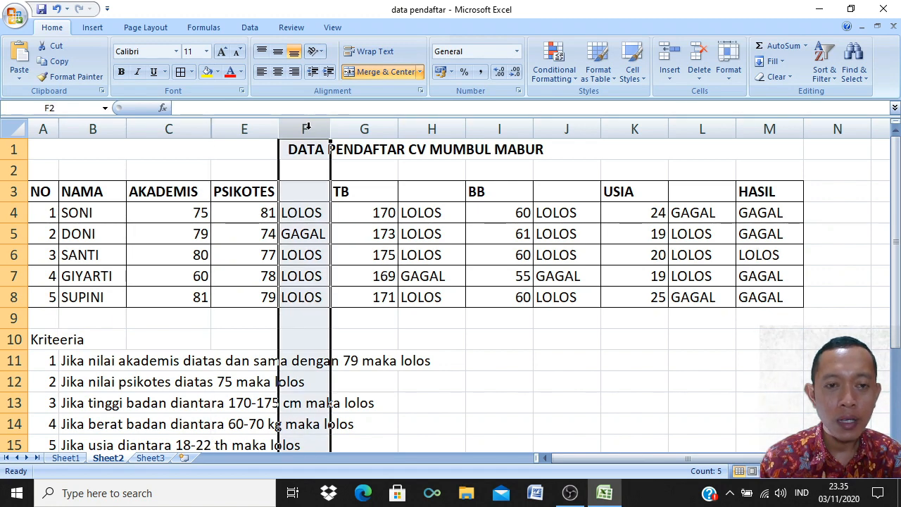
right_click(308, 130)
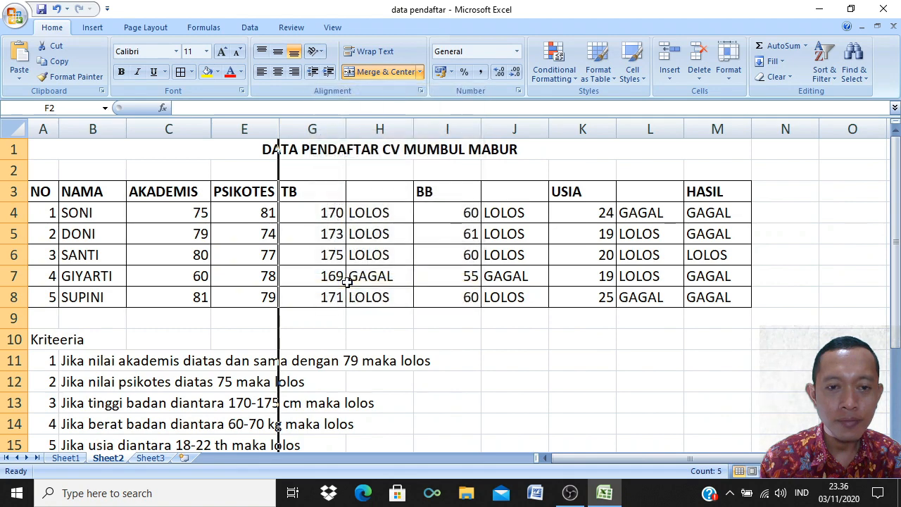
right_click(385, 128)
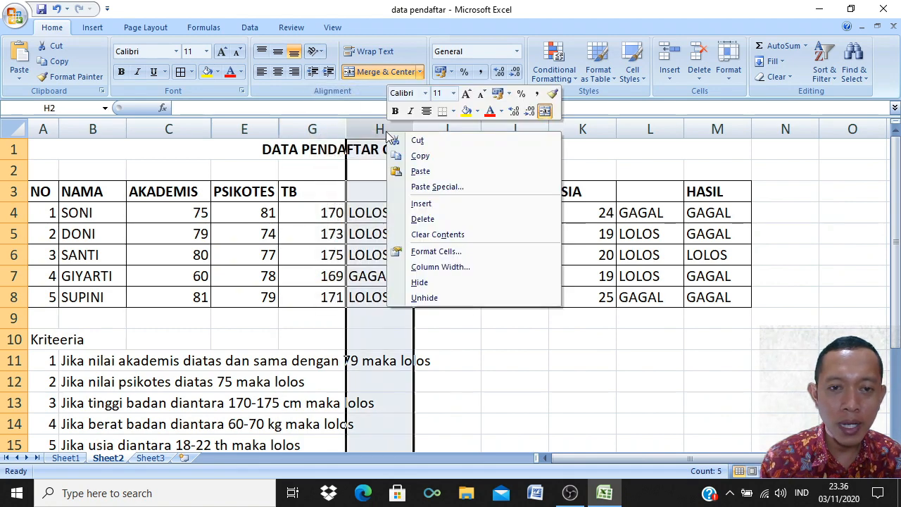
left_click(420, 282)
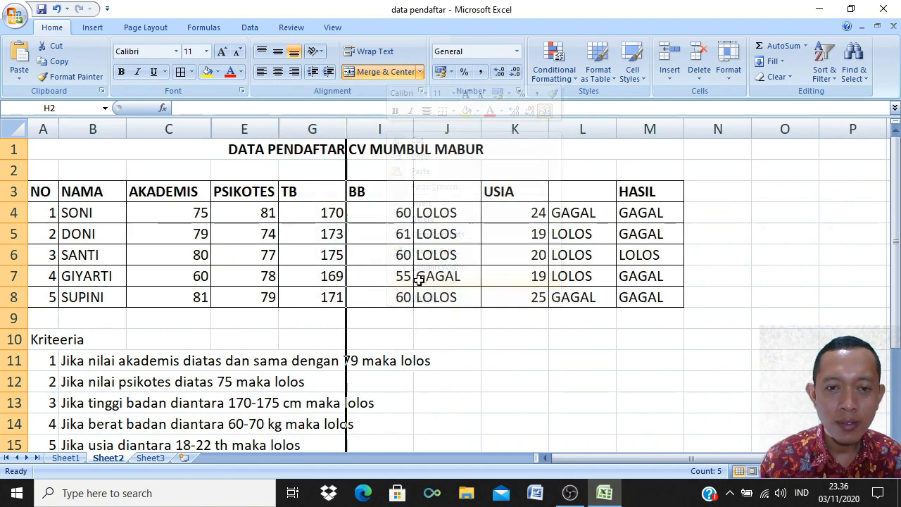
Hide columns J and L, which hold the BB and USIA pass/fail results, and deselect the hidden column
right_click(457, 130)
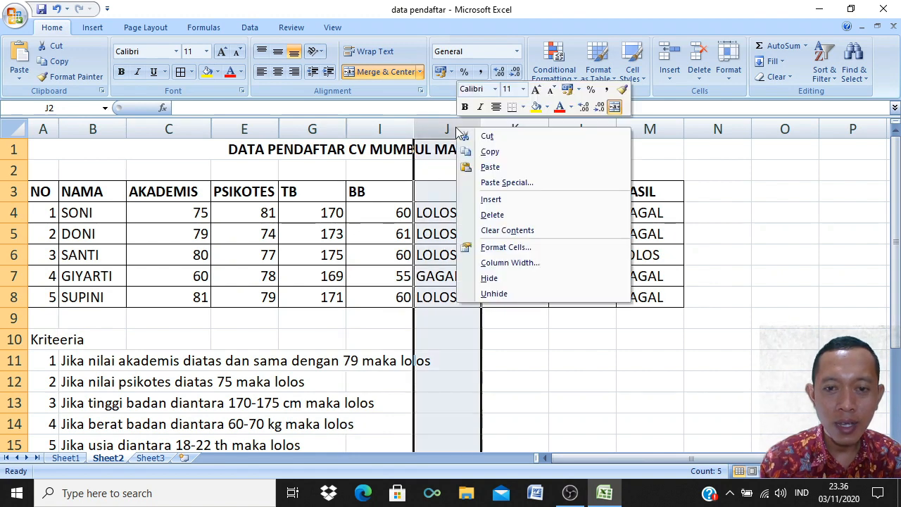
left_click(481, 278)
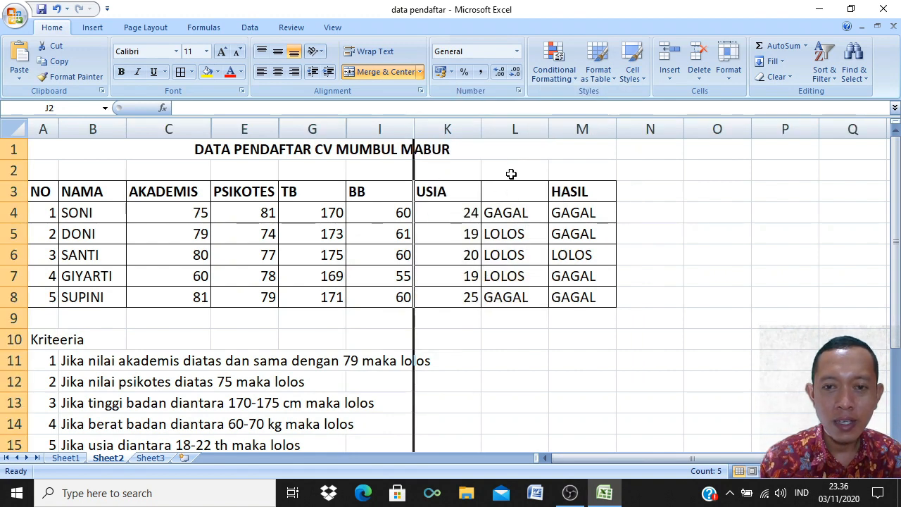
right_click(515, 131)
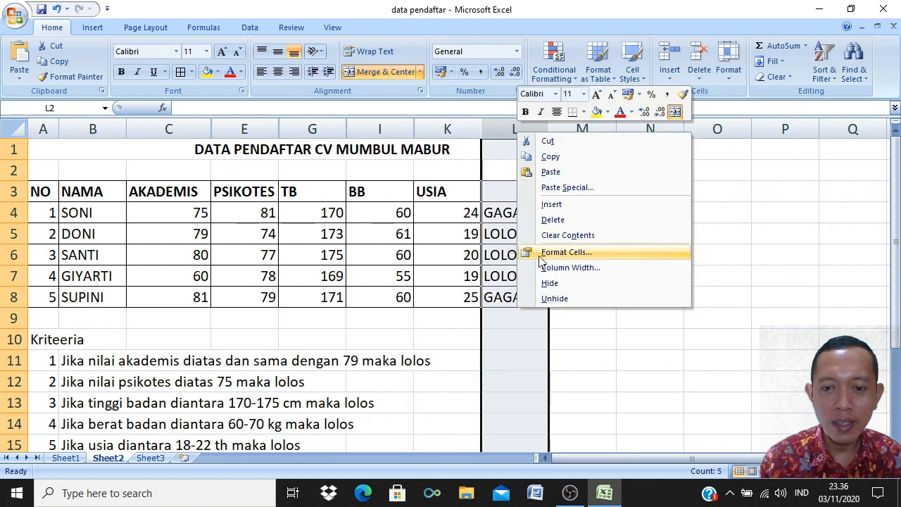
left_click(545, 283)
left_click(472, 311)
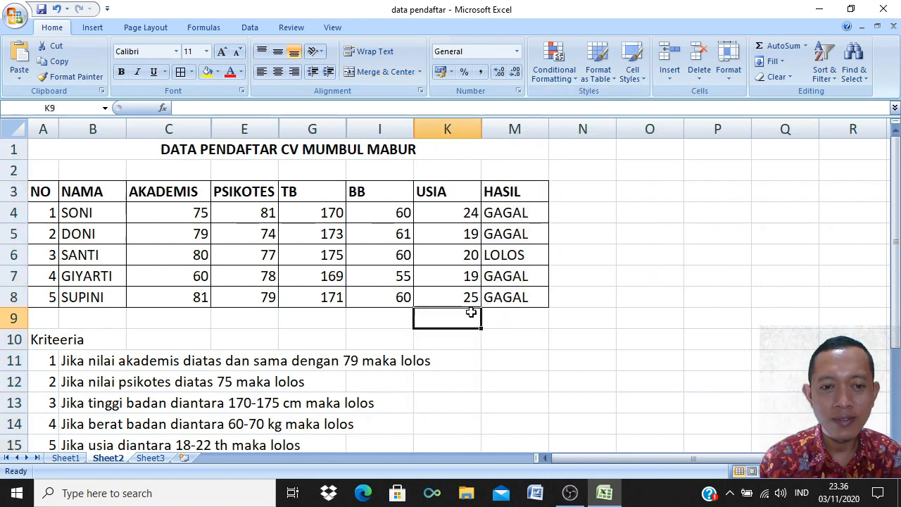
left_click(495, 352)
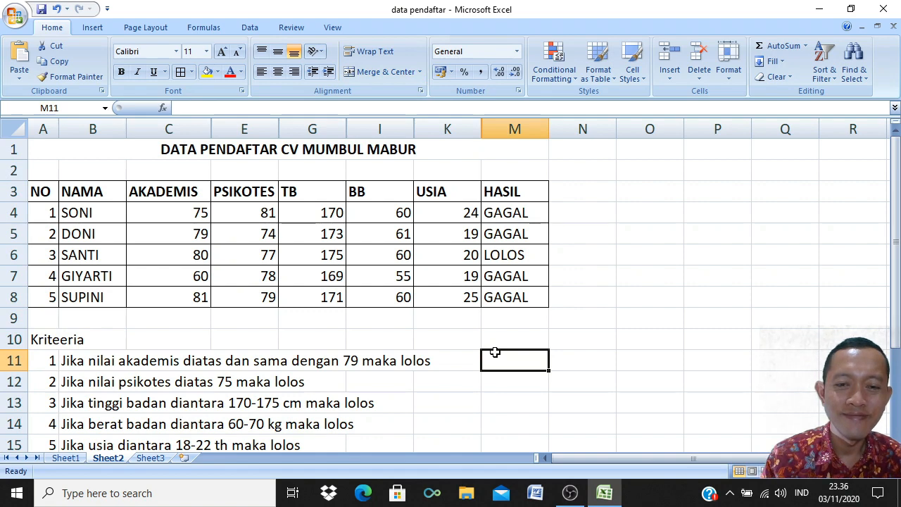